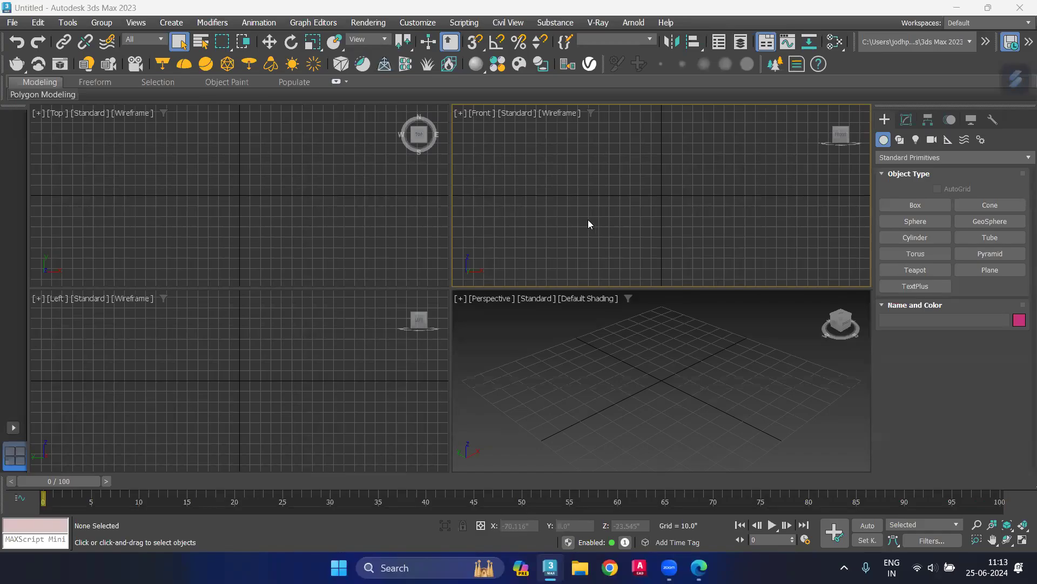
# Step: Set scene units to US Standard Decimal Inches, with 1 system unit equal to 1.0 inch
pyautogui.click(411, 23)
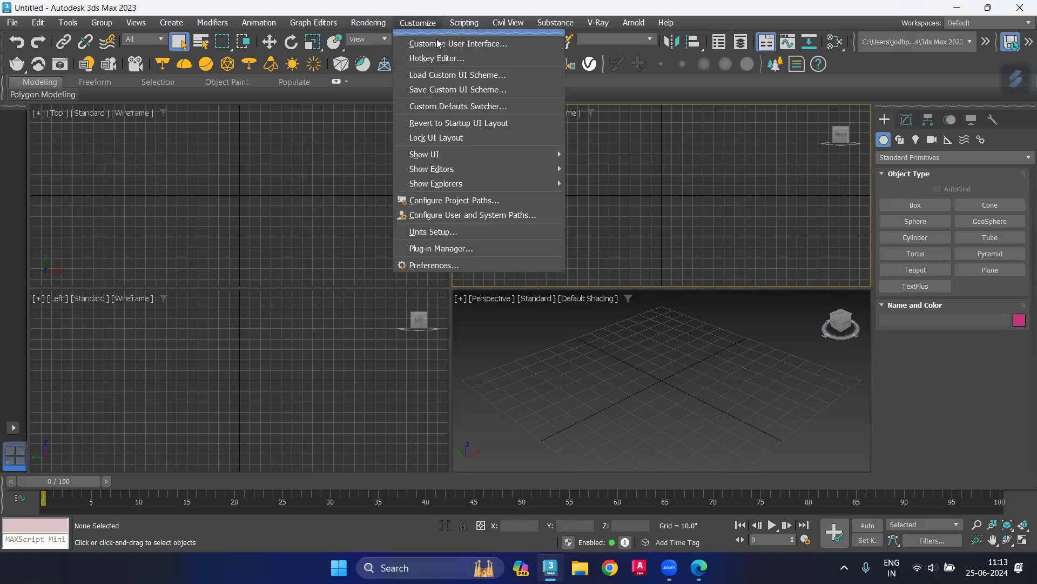
pyautogui.click(442, 231)
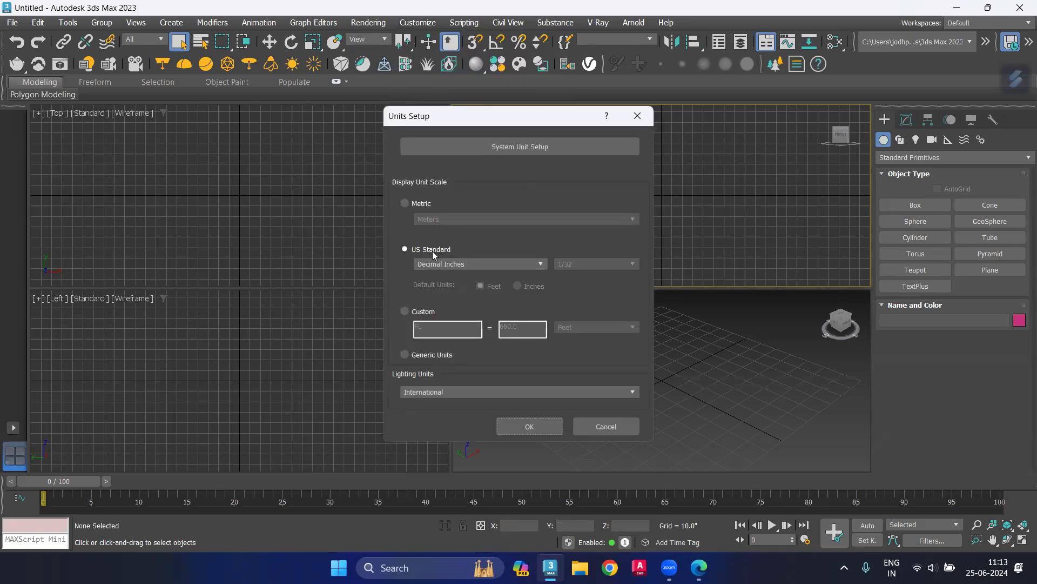
pyautogui.click(507, 147)
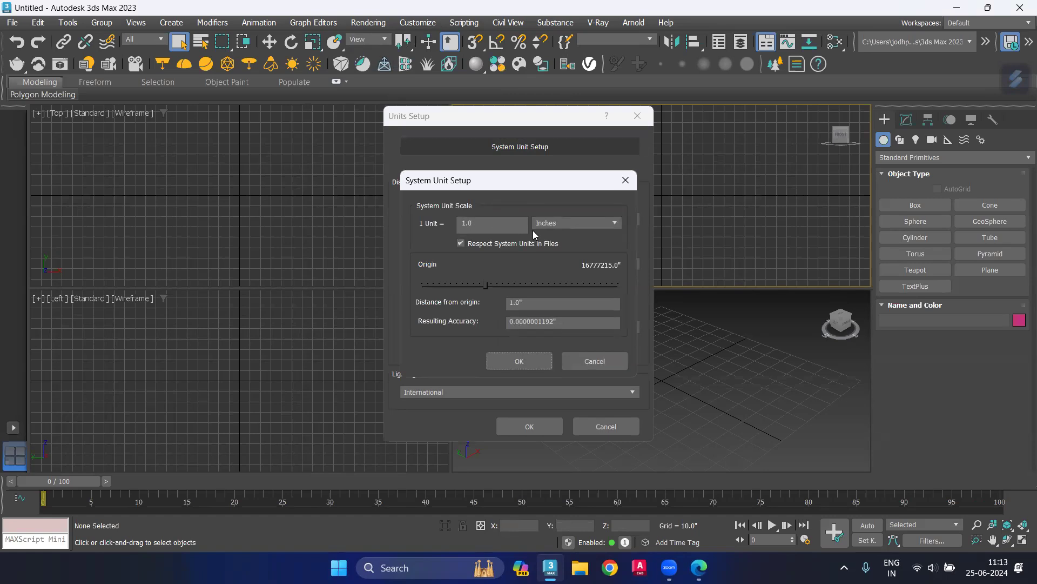
pyautogui.click(529, 361)
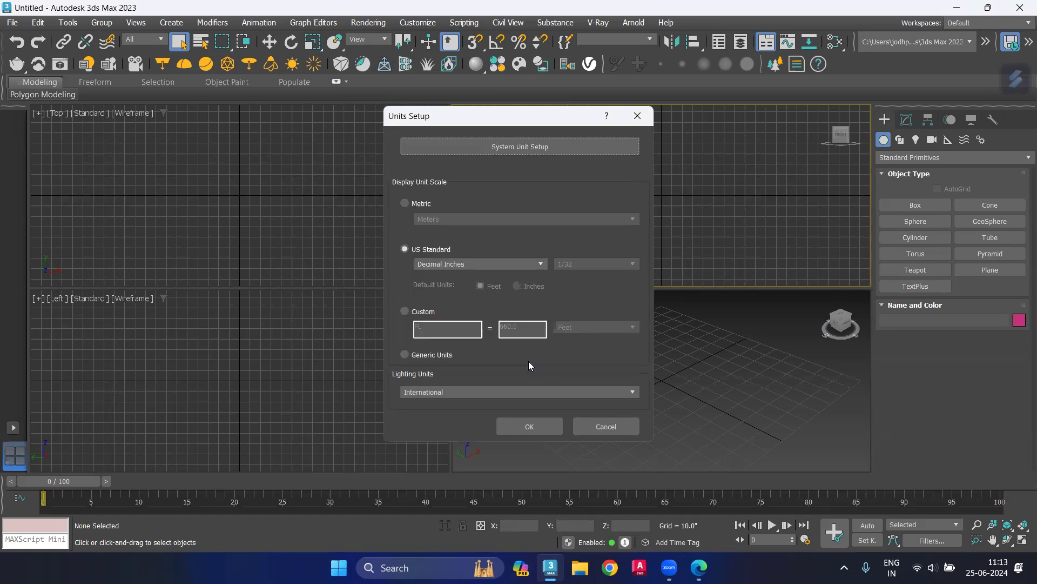
pyautogui.click(530, 419)
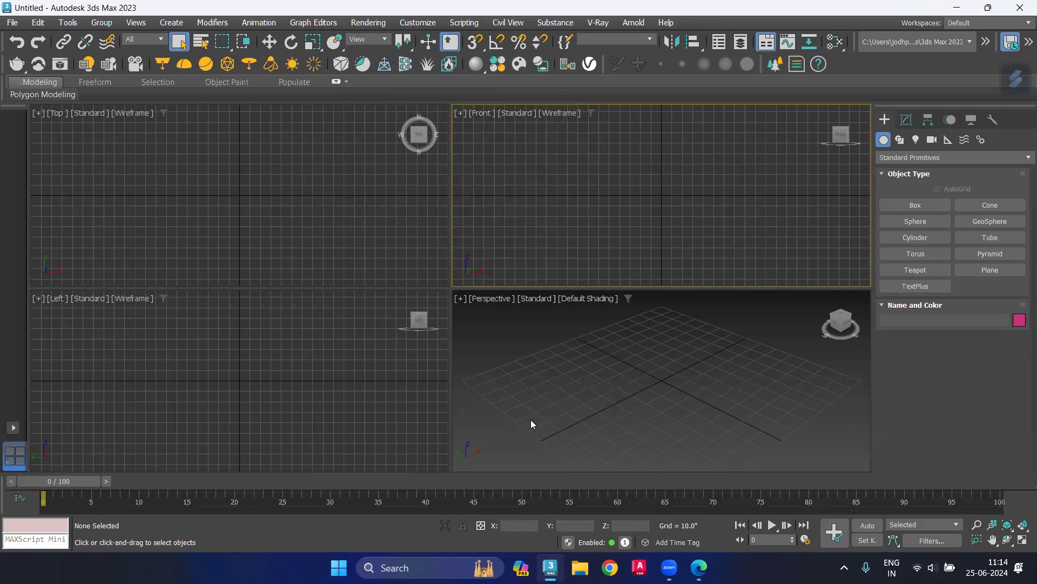
# Step: Start a file import with the file type filtered to AutoCAD Drawing
pyautogui.click(12, 24)
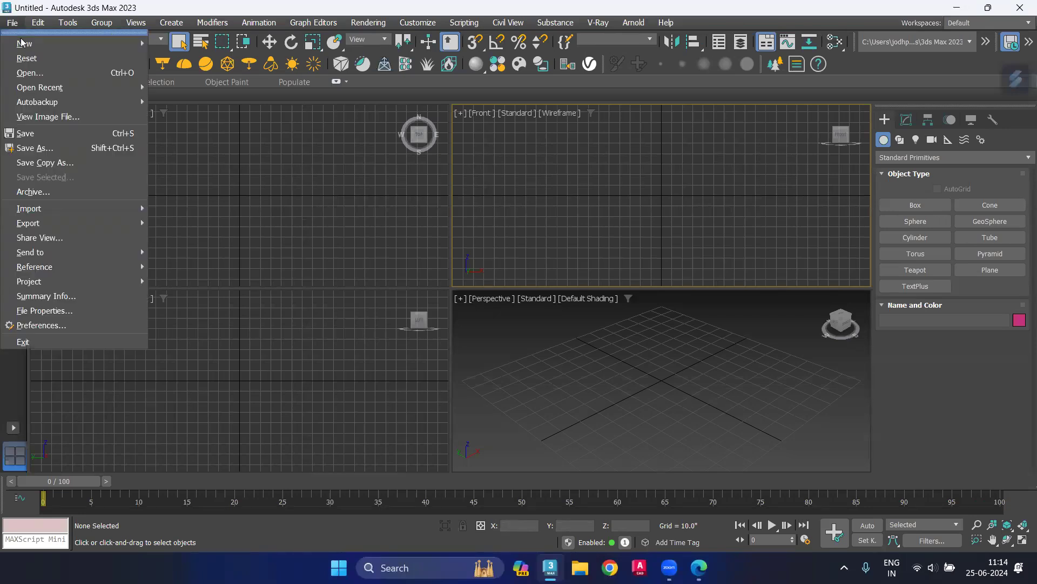
pyautogui.moveTo(29, 209)
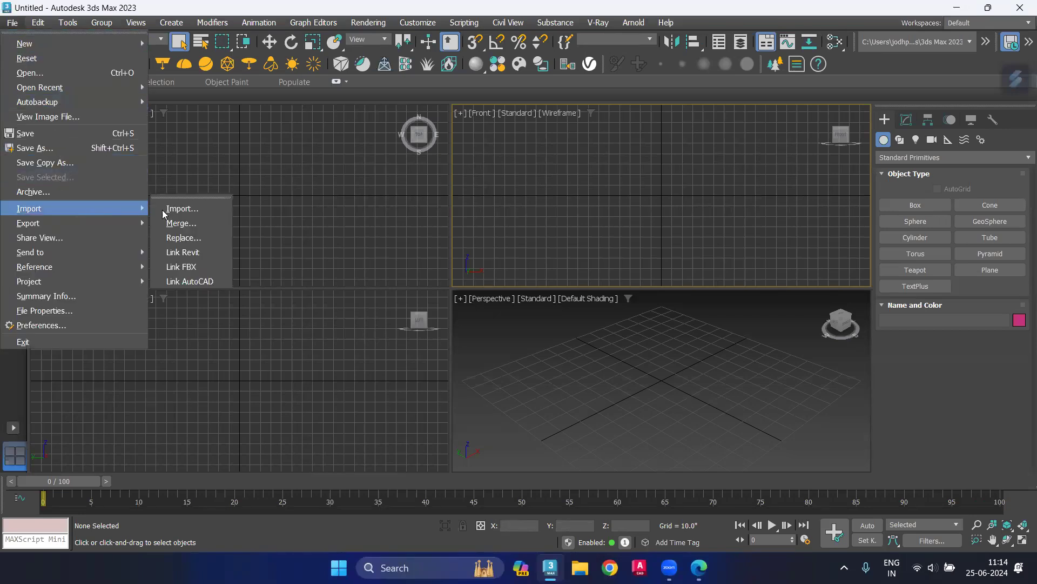
pyautogui.click(184, 208)
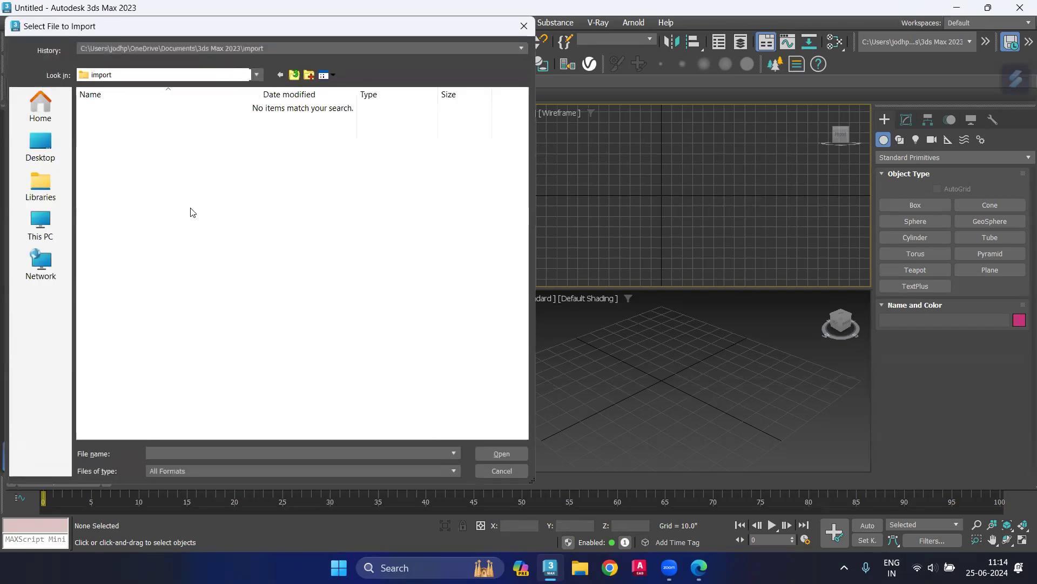
pyautogui.click(200, 471)
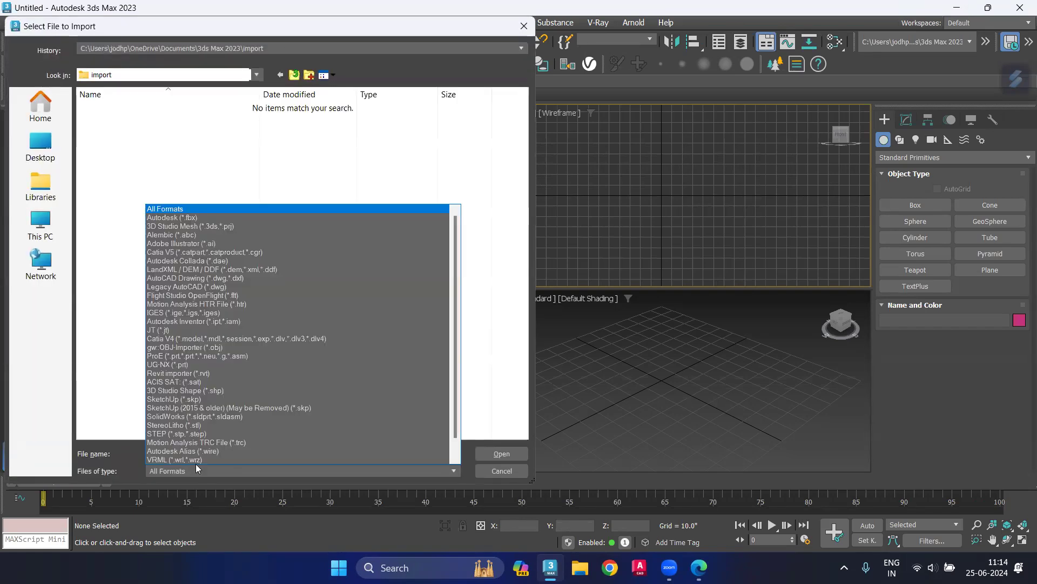
pyautogui.click(196, 280)
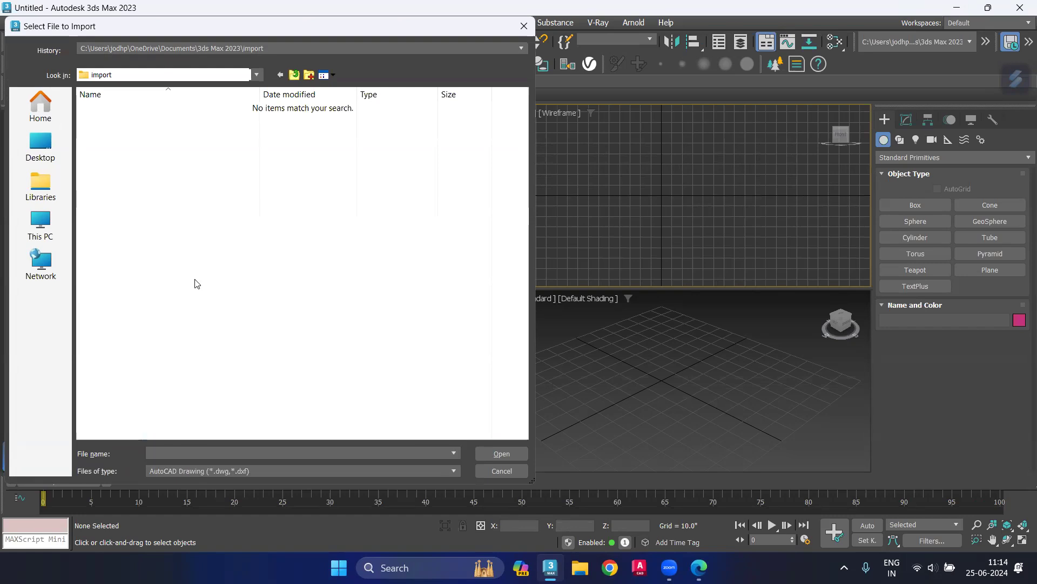
# Step: Browse to the Downloads folder and open the fsf drawing for import
pyautogui.click(39, 153)
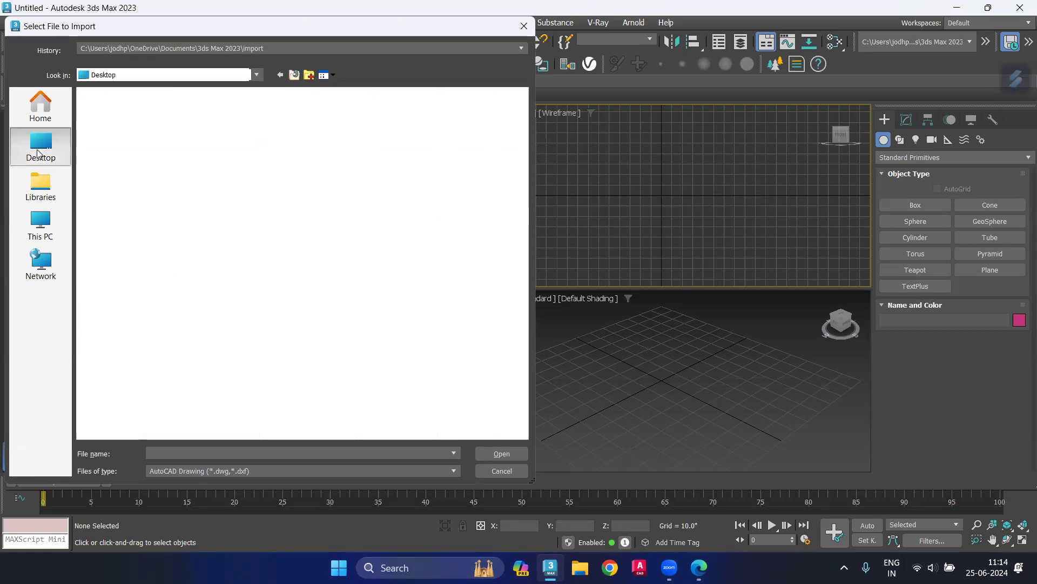
pyautogui.scroll(-5, 246, 320)
pyautogui.scroll(-2, 216, 292)
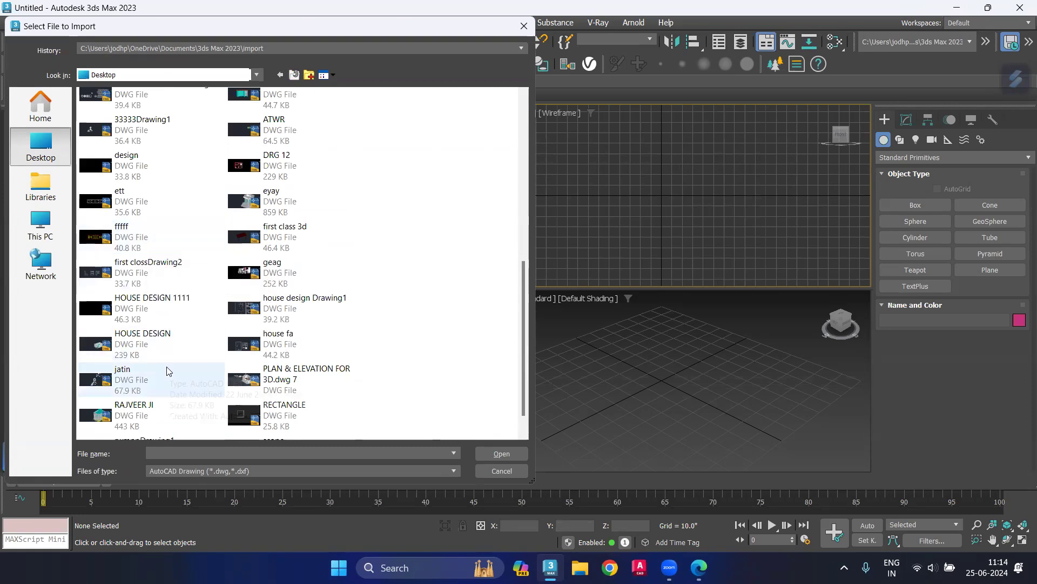
pyautogui.scroll(-1, 167, 370)
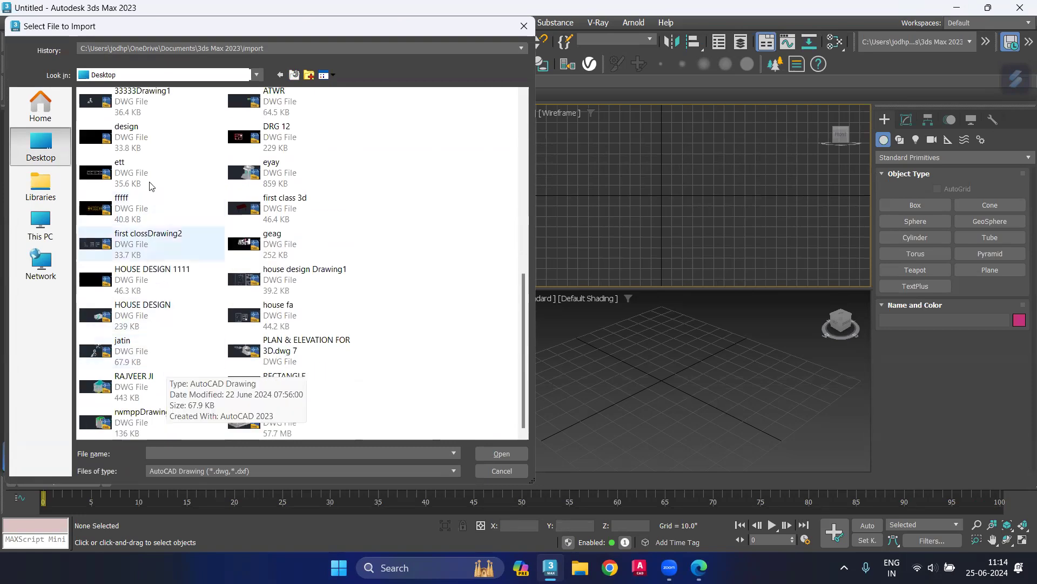
pyautogui.click(166, 72)
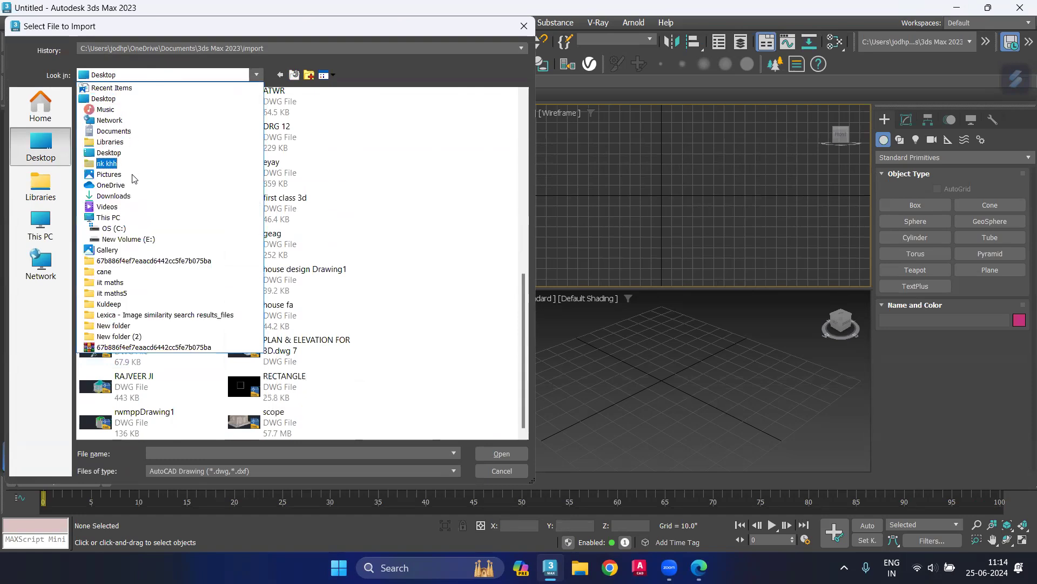
pyautogui.click(135, 196)
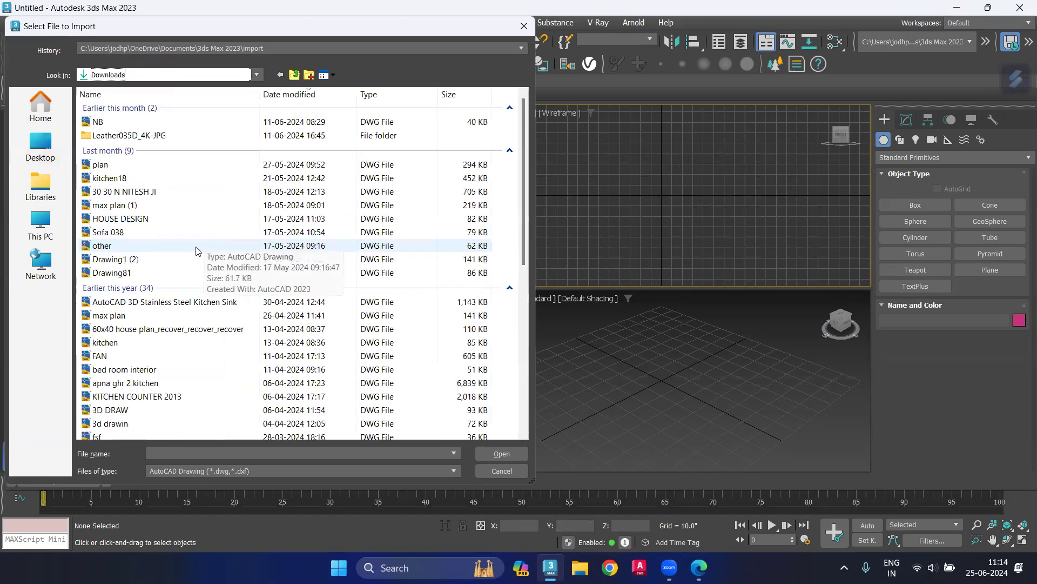
pyautogui.scroll(-1, 198, 251)
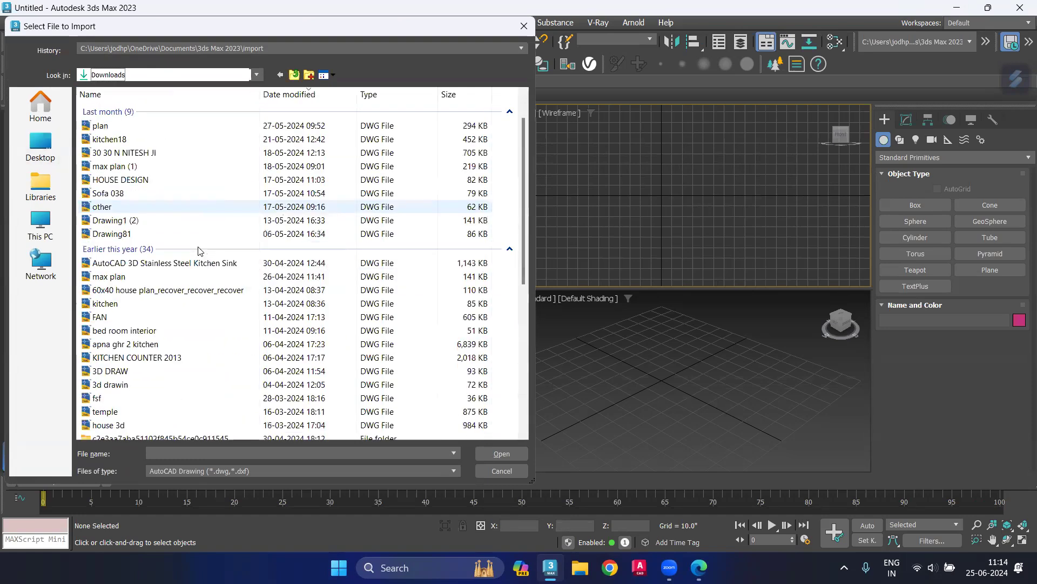
pyautogui.click(110, 403)
pyautogui.click(487, 454)
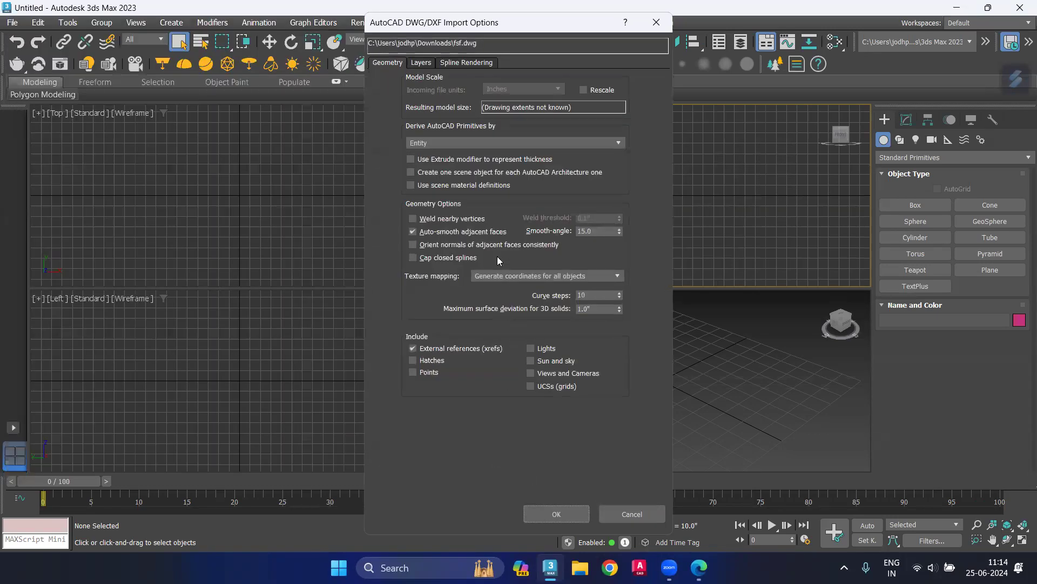
# Step: Import fsf.dwg with AutoCAD primitives derived by Entity
pyautogui.click(454, 143)
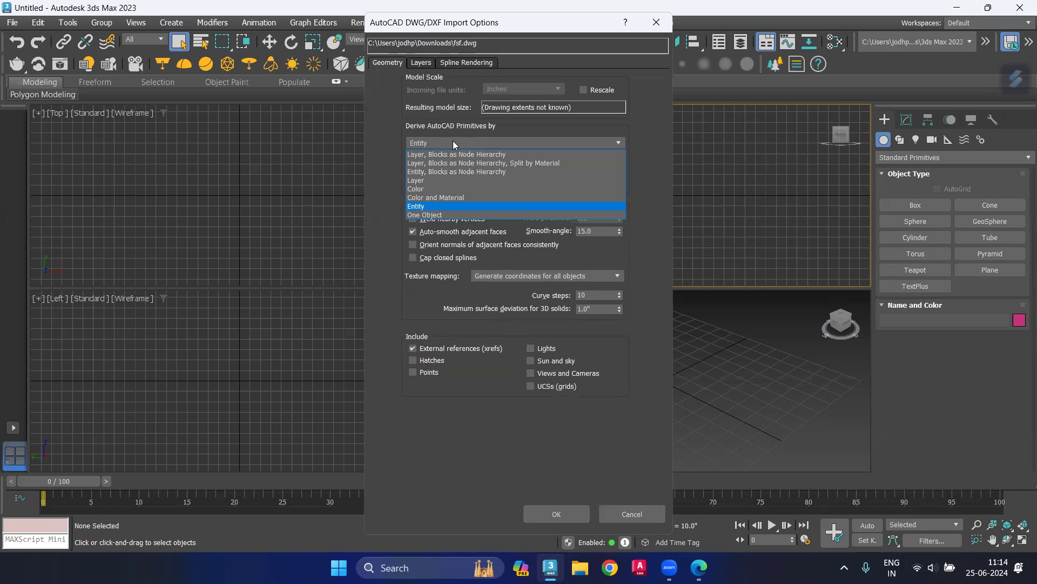
pyautogui.click(416, 207)
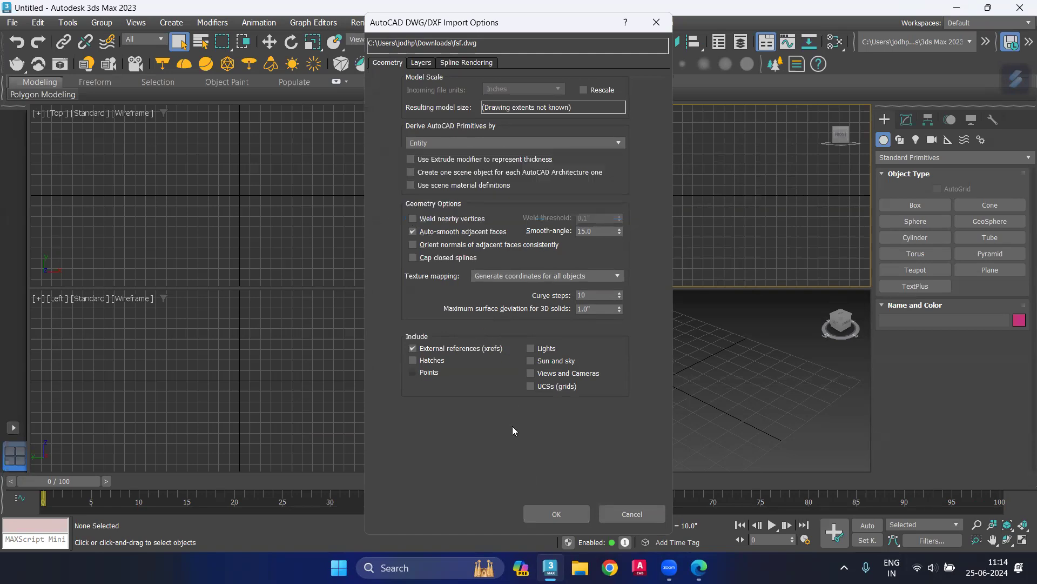
pyautogui.click(545, 513)
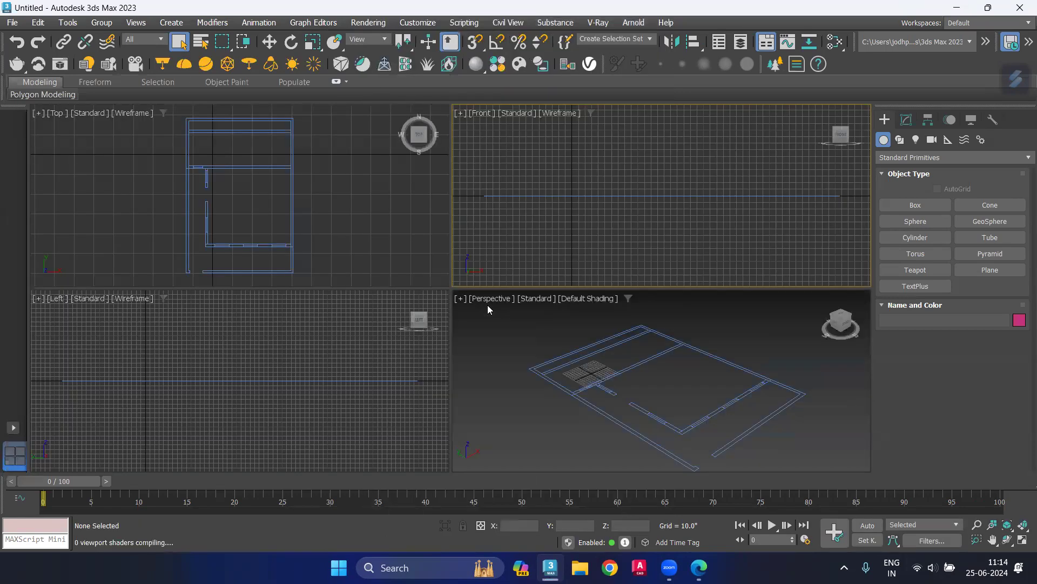
# Step: Maximize the Top view, hide its grid, zoom out and box-select the floor plan
pyautogui.click(388, 231)
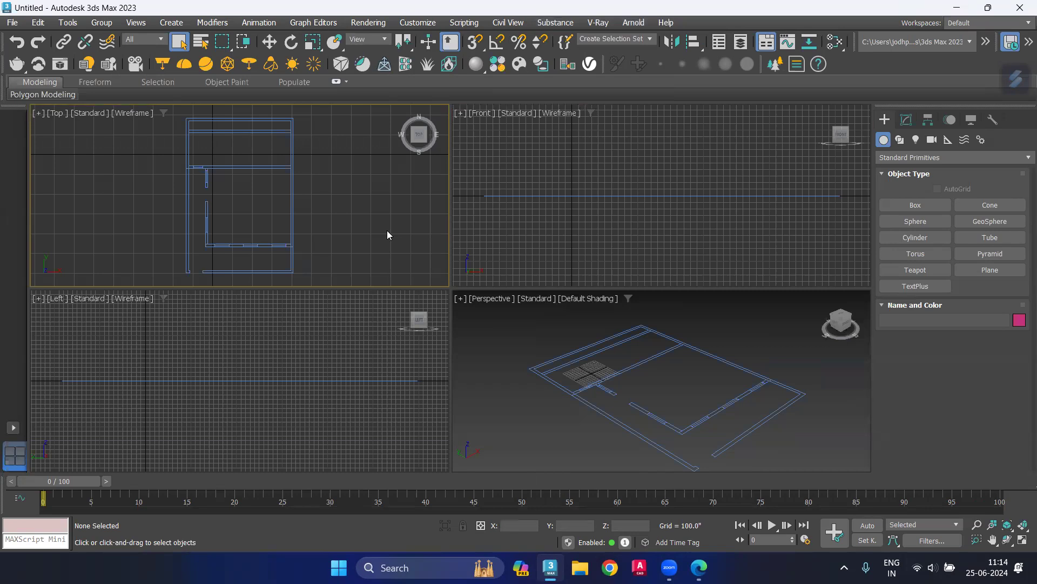
pyautogui.hotkey('alt', 'w')
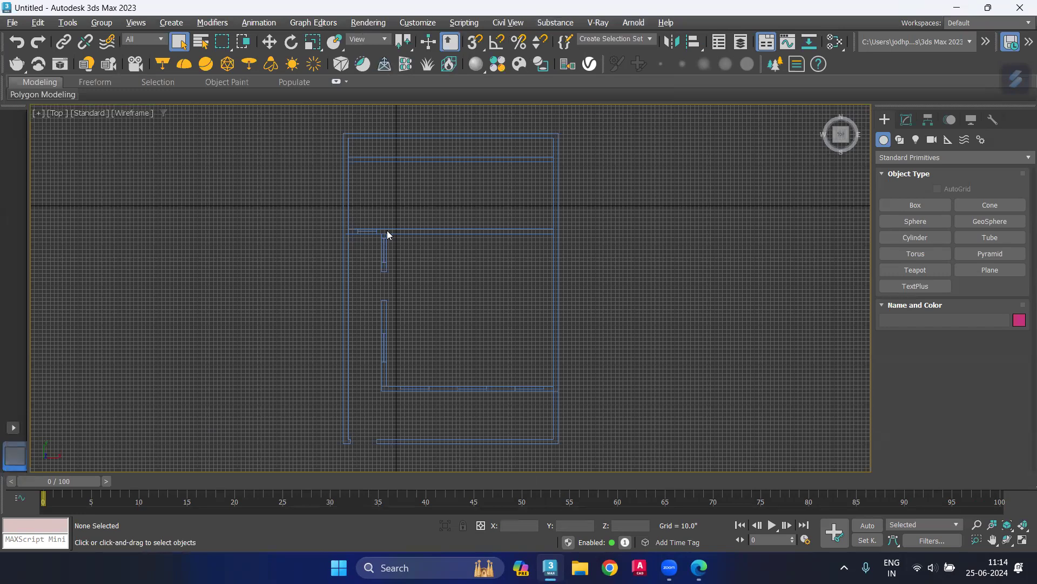
pyautogui.press('g')
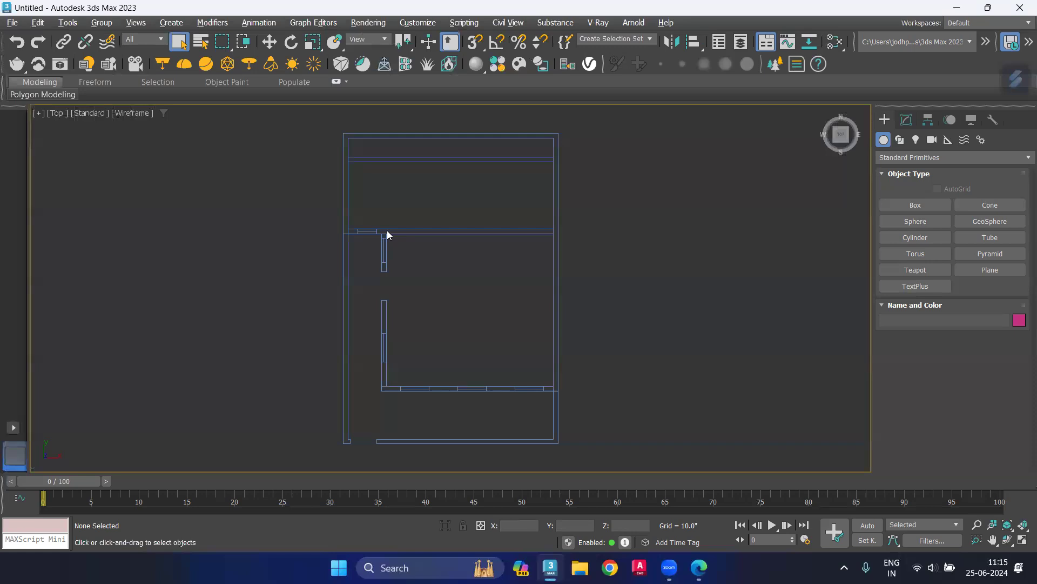
pyautogui.scroll(-2, 407, 222)
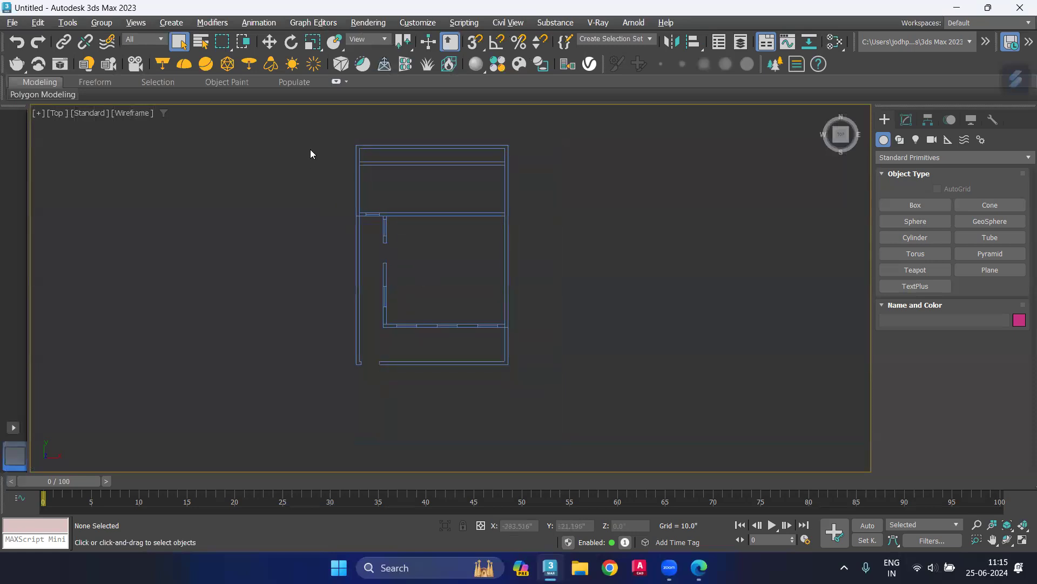
pyautogui.moveTo(316, 131); pyautogui.dragTo(516, 378)
# Step: Select the plan's top edge line and bring up its editable spline settings
pyautogui.click(376, 121)
pyautogui.click(402, 145)
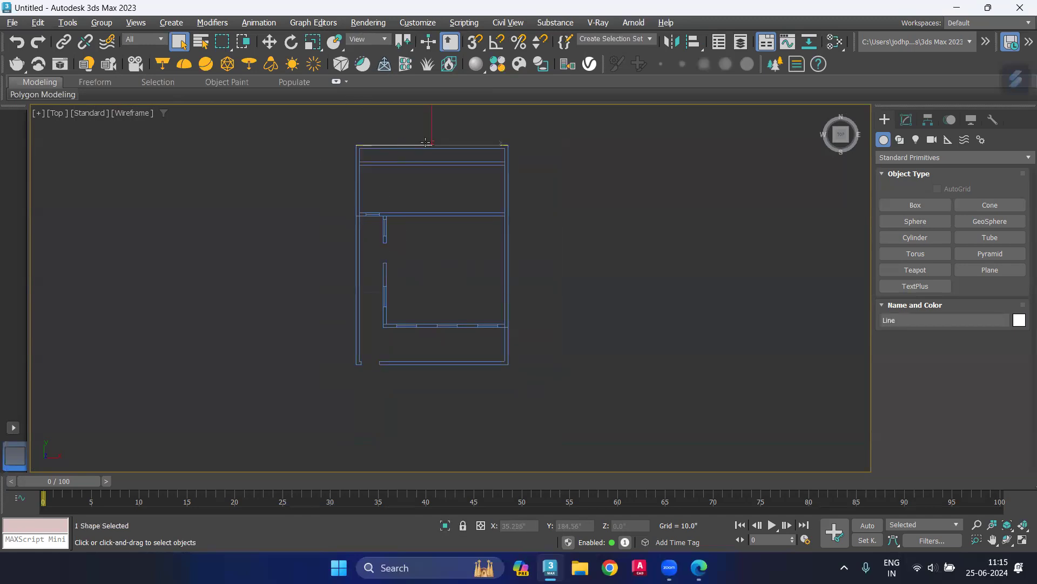
pyautogui.click(907, 120)
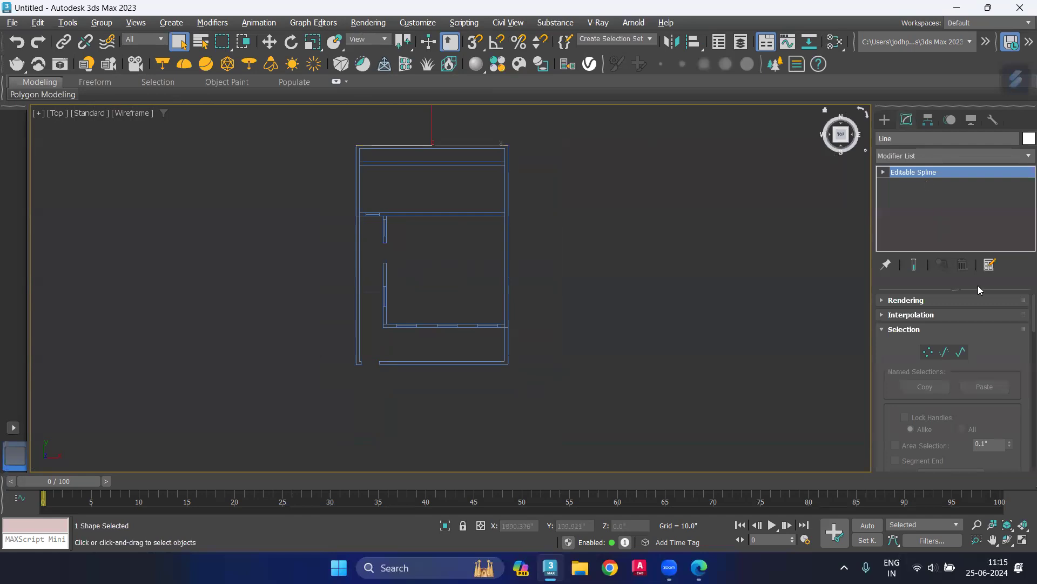
pyautogui.scroll(-1, 1015, 347)
pyautogui.scroll(-5, 1015, 348)
pyautogui.scroll(-3, 1015, 349)
pyautogui.scroll(-4, 1015, 350)
pyautogui.scroll(-3, 1014, 351)
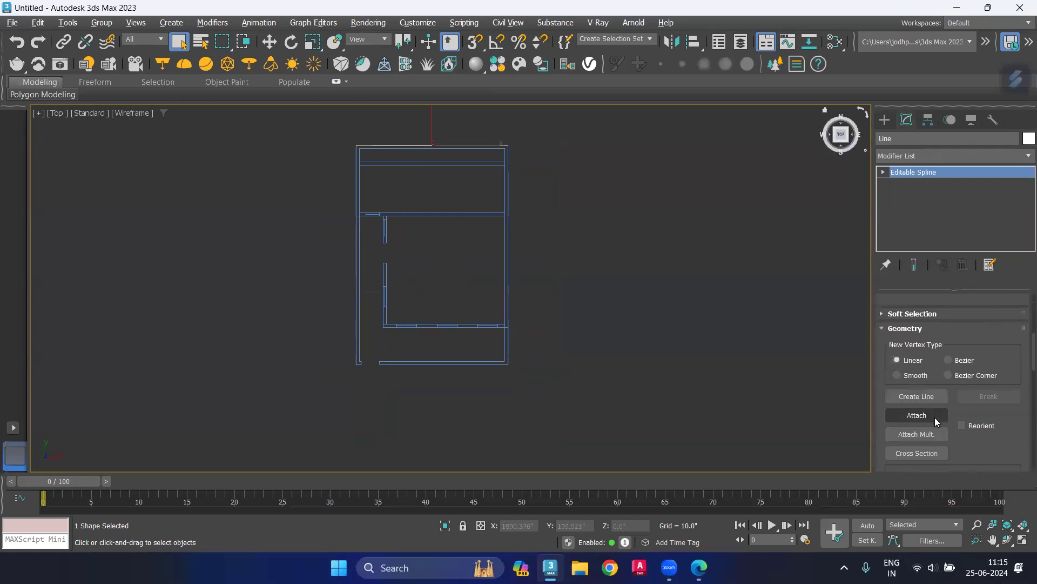
# Step: Attach every other floor-plan line to it as one spline
pyautogui.click(933, 434)
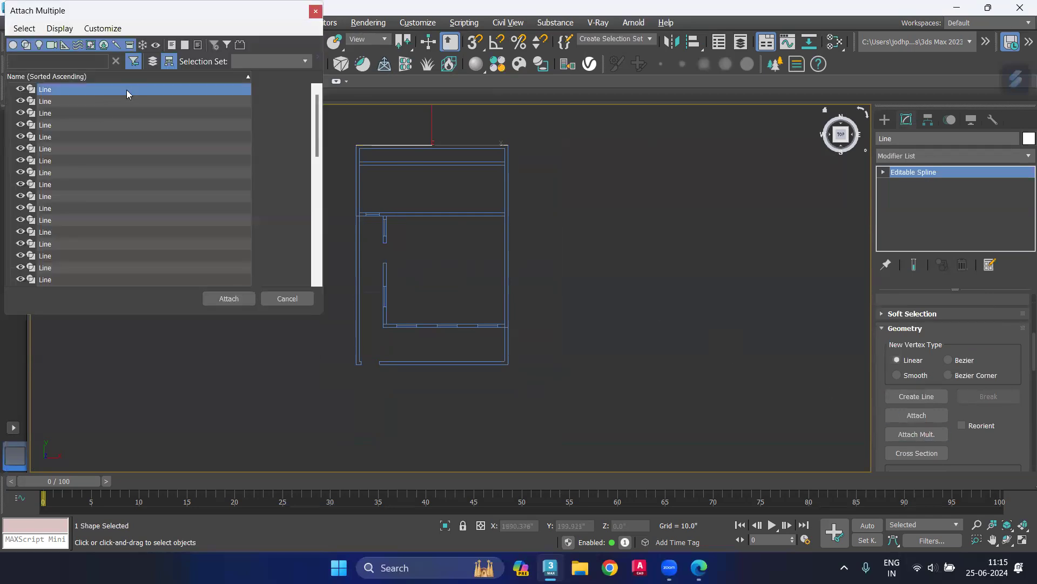
pyautogui.scroll(-5, 216, 234)
pyautogui.scroll(-3, 213, 232)
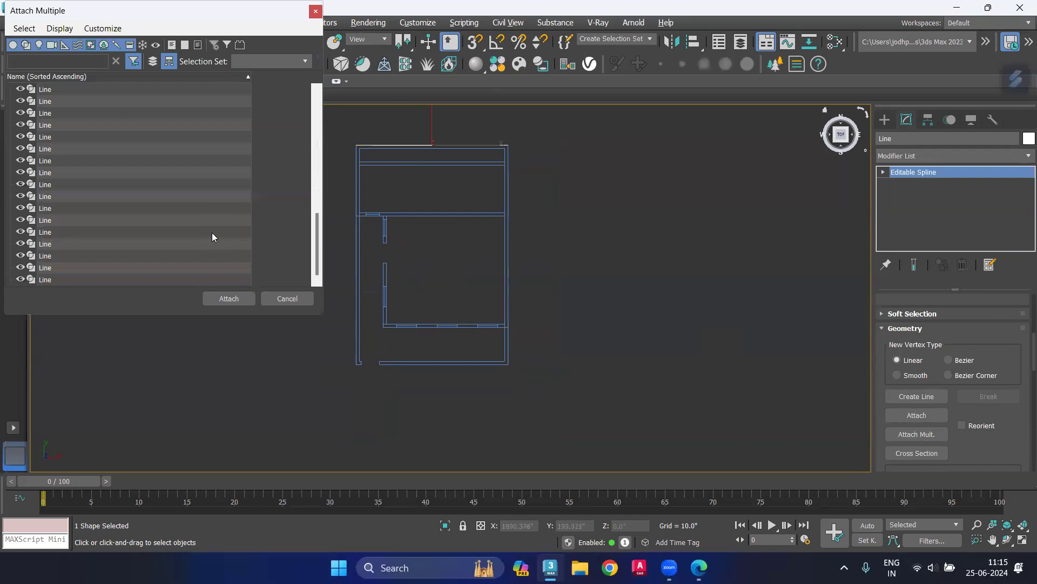
pyautogui.hotkey('ctrl', 'a')
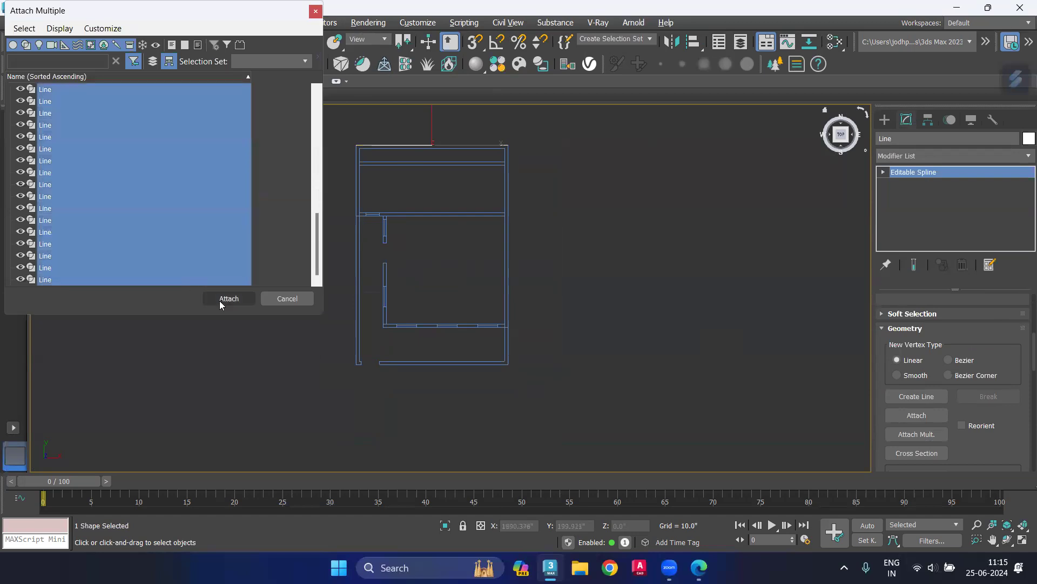
pyautogui.click(221, 301)
# Step: Reselect the combined floor-plan spline
pyautogui.click(589, 258)
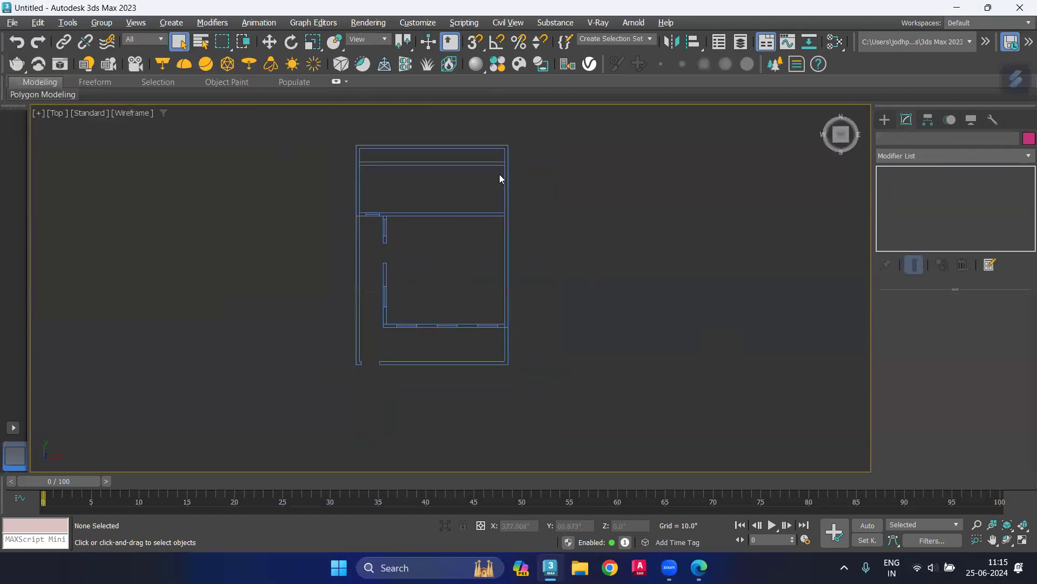
pyautogui.click(508, 178)
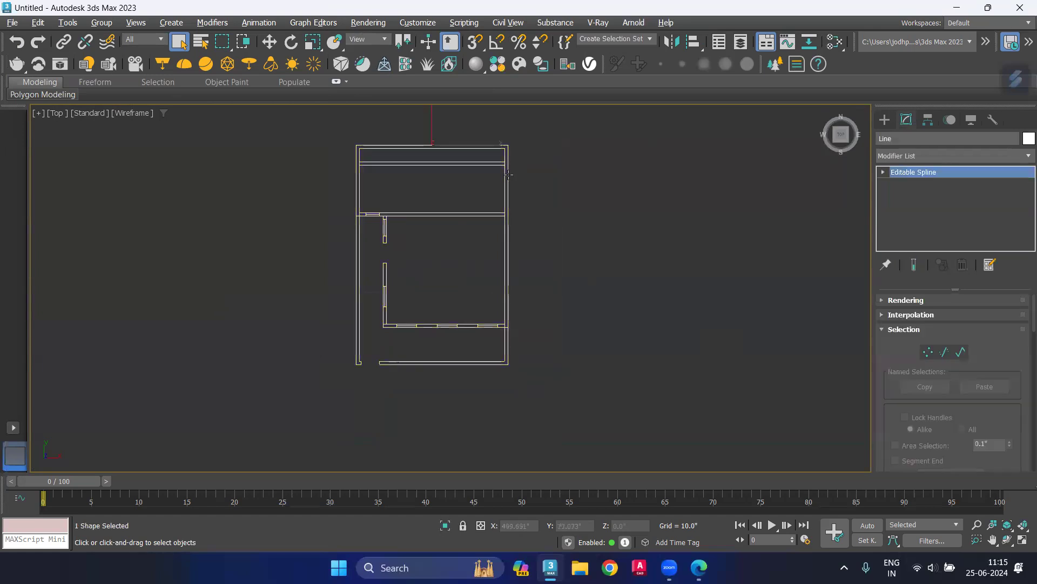
pyautogui.click(585, 216)
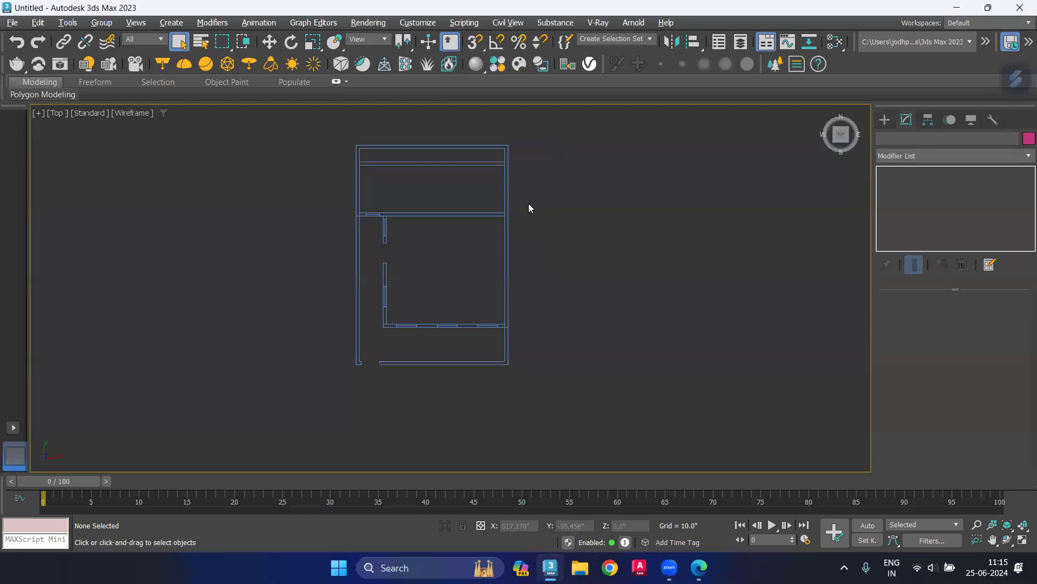
pyautogui.click(505, 193)
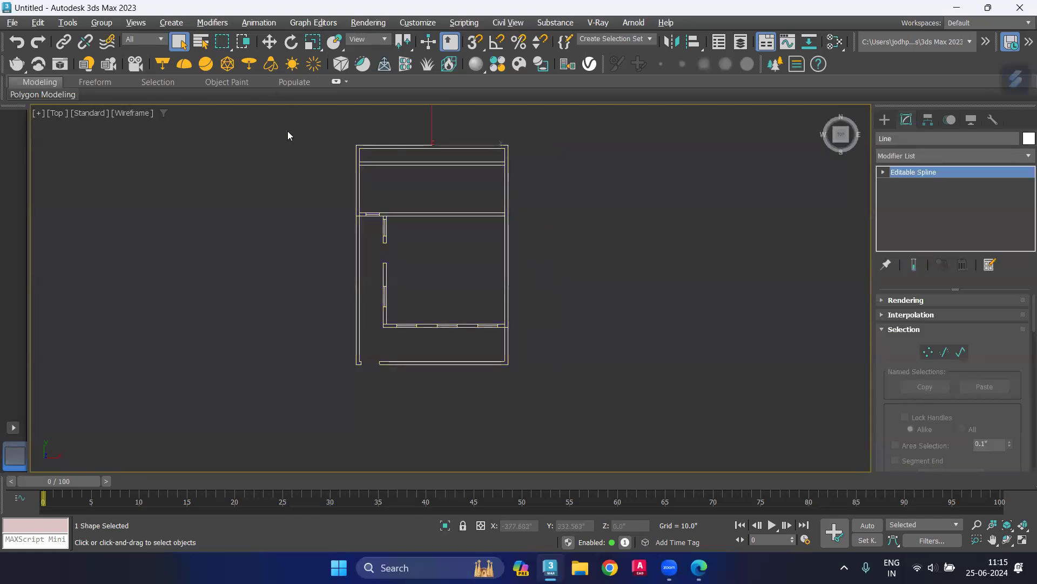
# Step: Move the floor plan to X 0 and Y 0, deselect it, and switch to Perspective view
pyautogui.press('w')
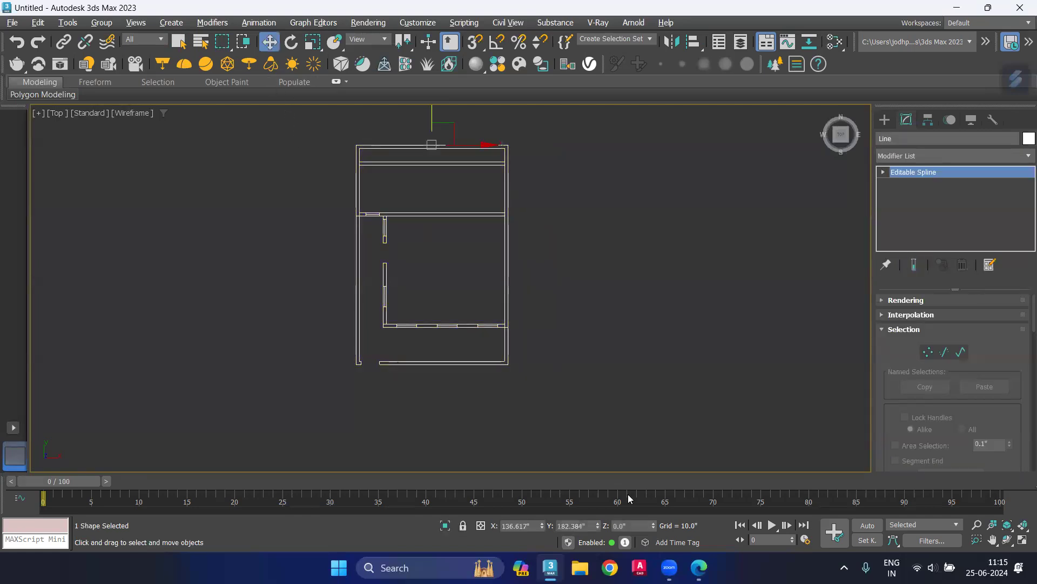
pyautogui.rightClick(541, 528)
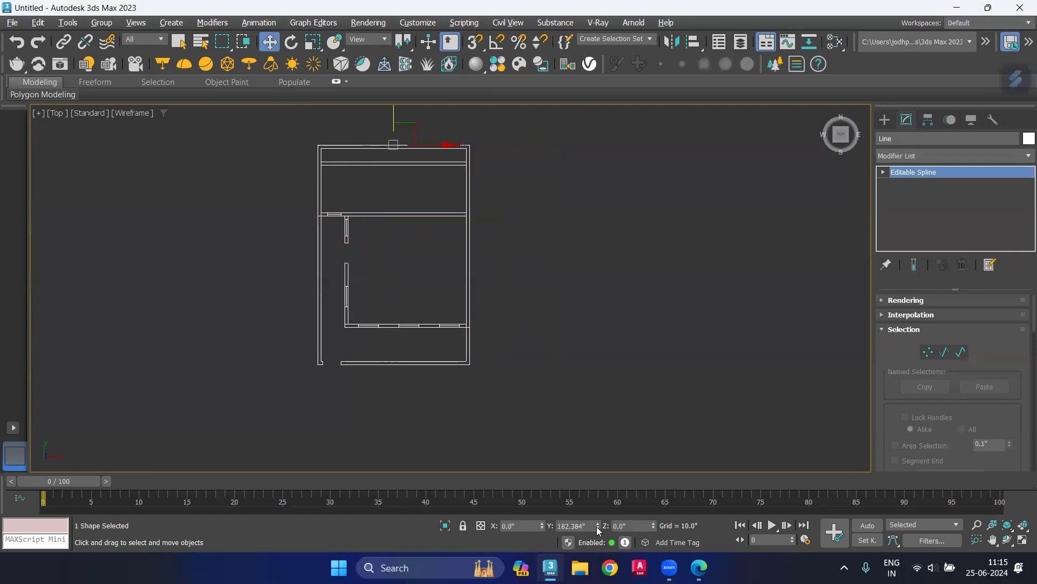
pyautogui.rightClick(597, 527)
pyautogui.click(580, 404)
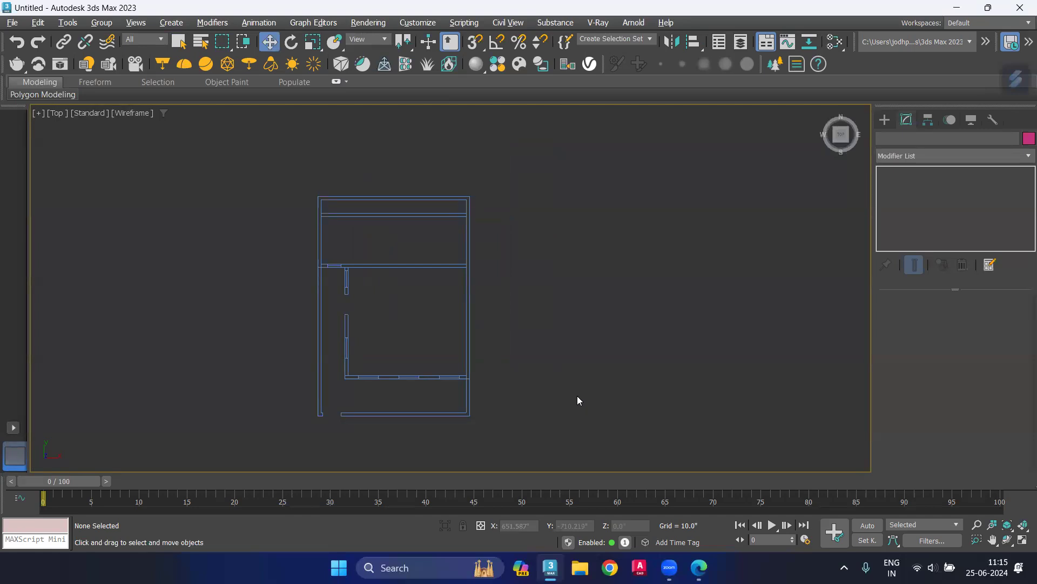
pyautogui.press('p')
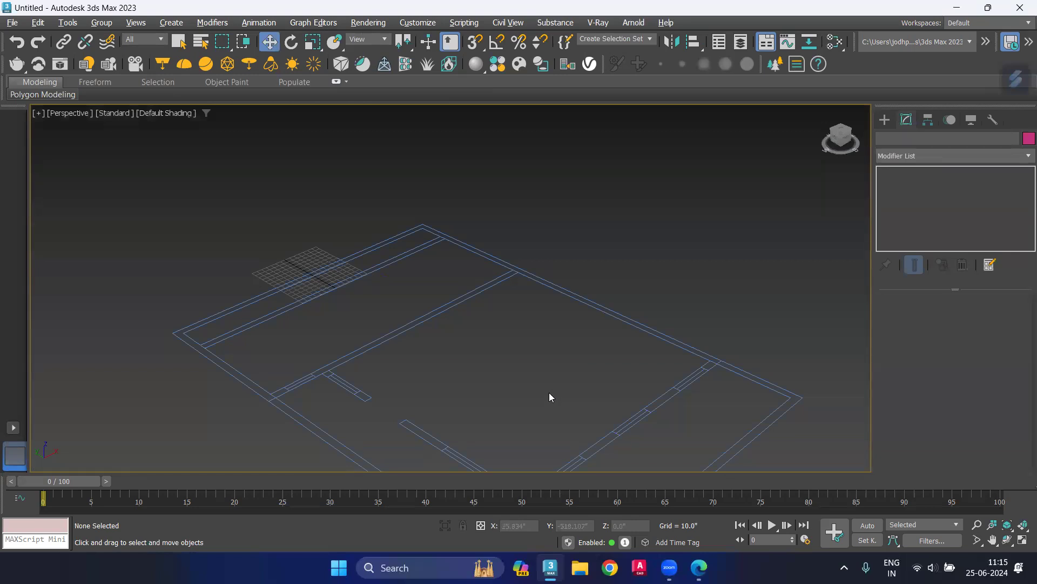
# Step: Activate the Box primitive with snapping on to vertices and endpoints
pyautogui.click(884, 121)
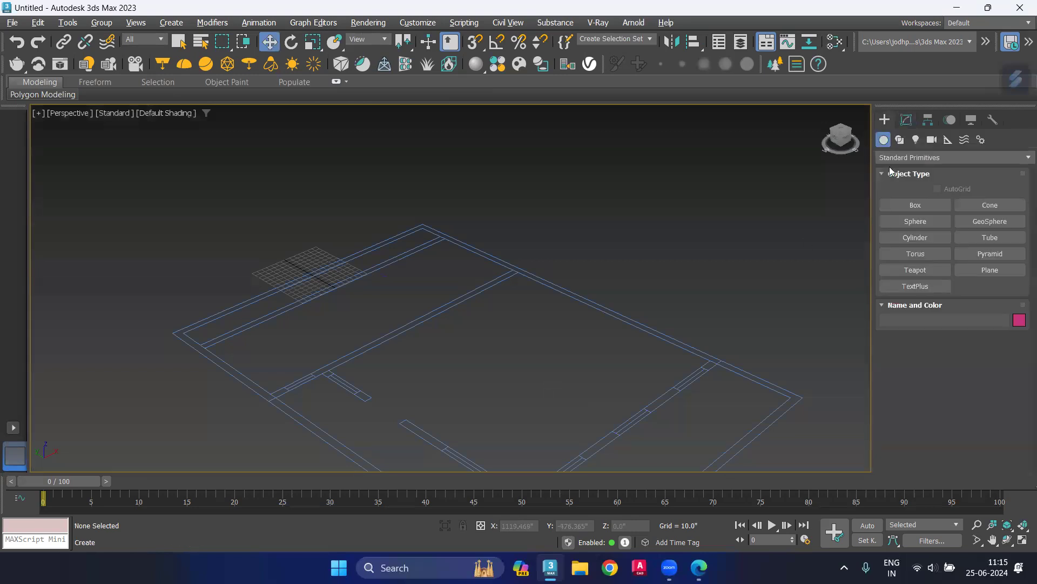
pyautogui.click(913, 204)
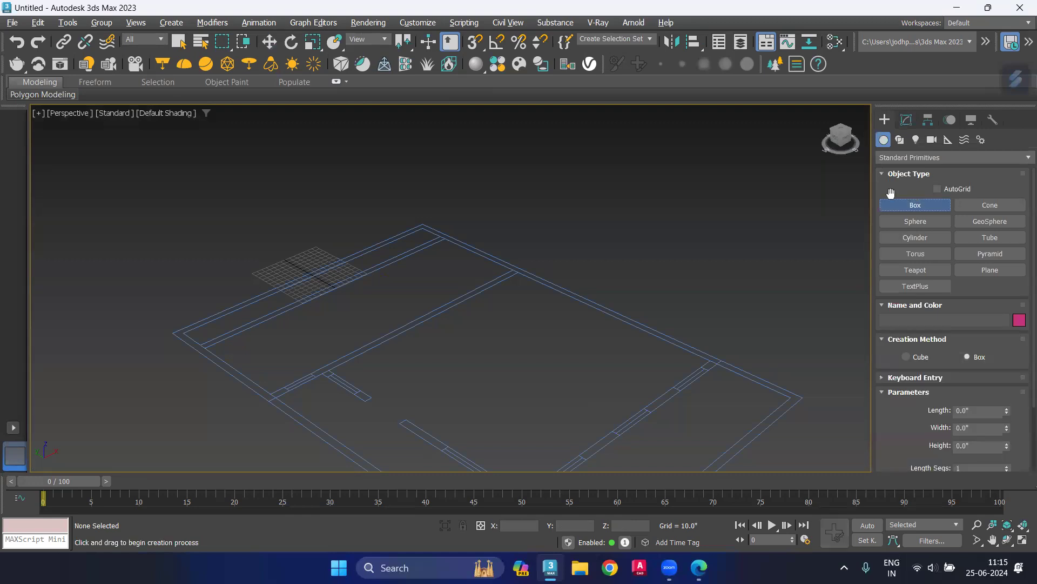
pyautogui.click(478, 51)
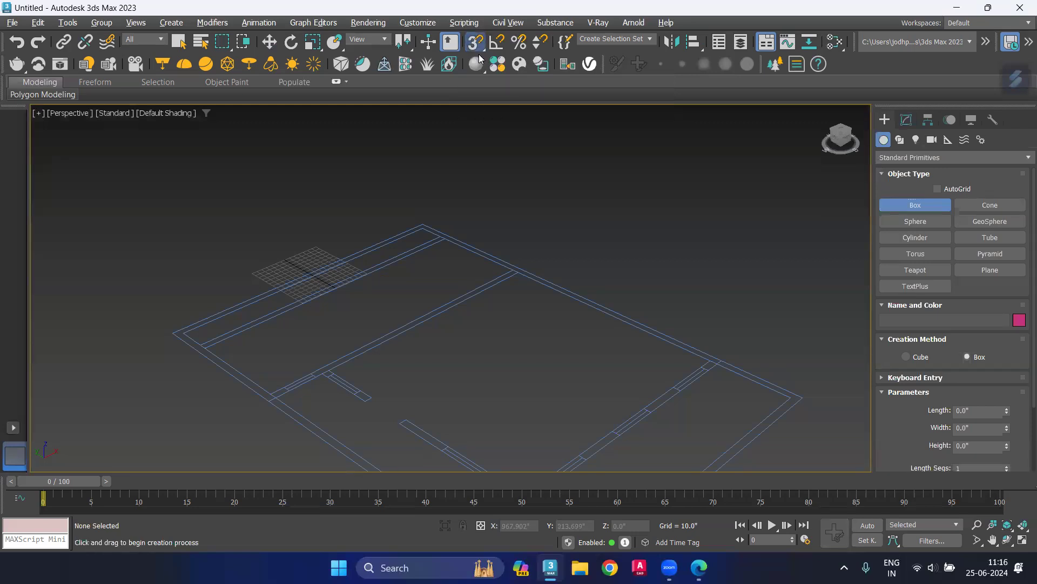
pyautogui.rightClick(478, 49)
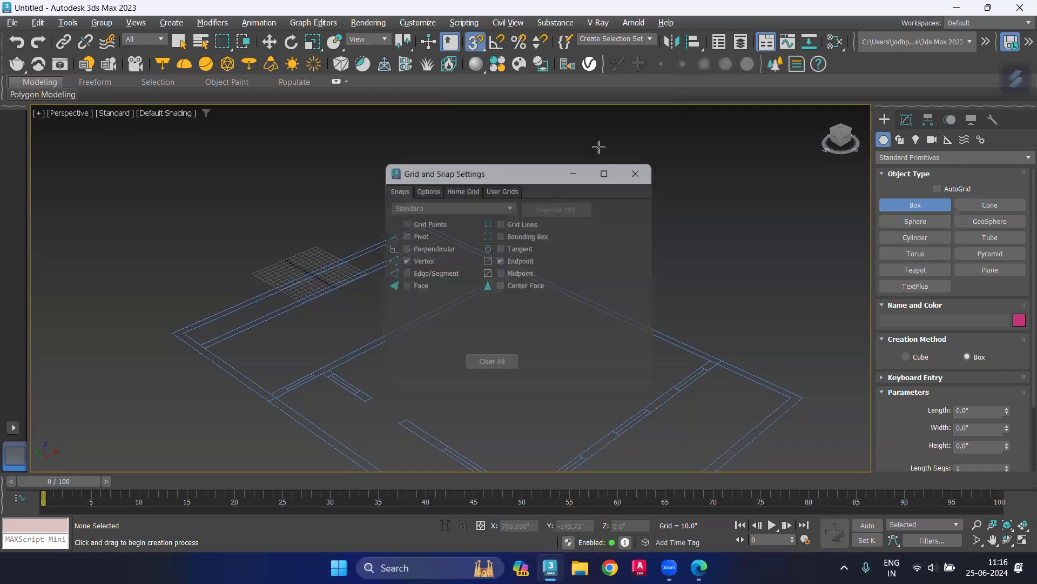
pyautogui.click(636, 173)
# Step: Draw the first wall box along the plan's top edge, about 528 × 12 × 150 inches
pyautogui.scroll(3, 396, 234)
pyautogui.moveTo(403, 229); pyautogui.dragTo(613, 239, button='middle')
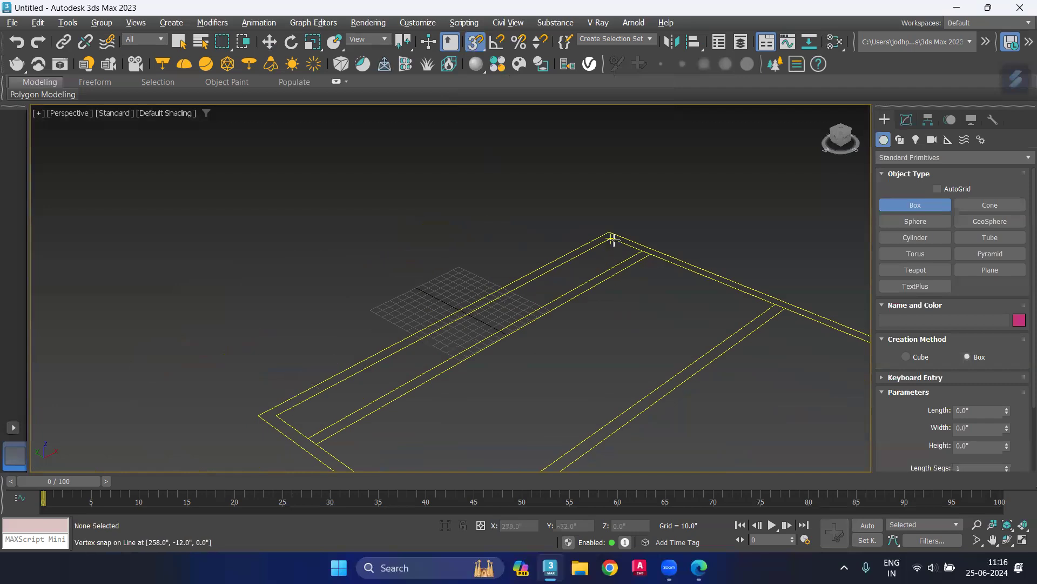
pyautogui.moveTo(609, 233)
pyautogui.mouseDown()
pyautogui.moveTo(263, 403)
pyautogui.moveTo(272, 409)
pyautogui.mouseUp()
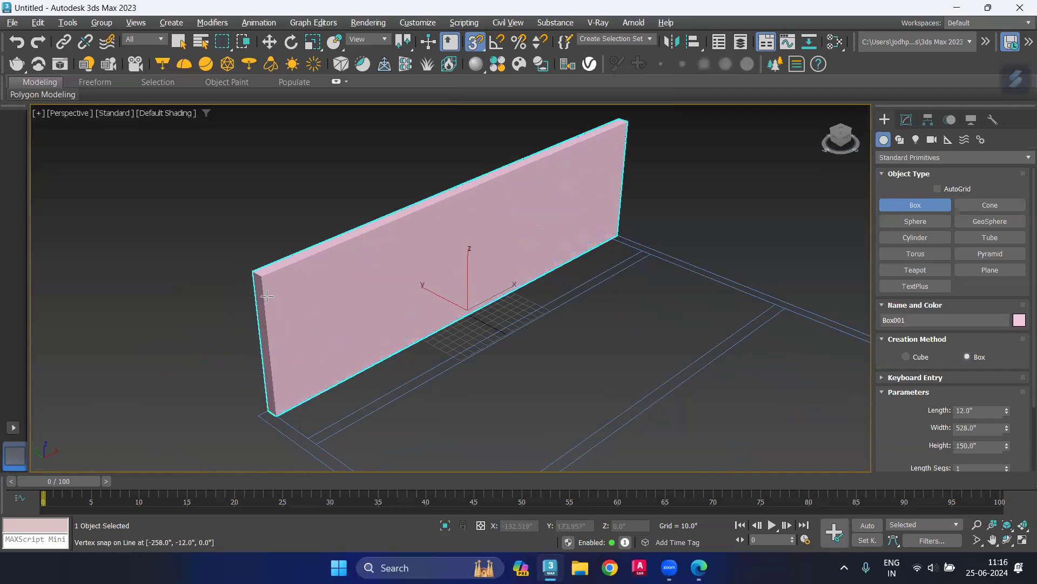
# Step: Change Box001's height to 138 inches
pyautogui.press('w')
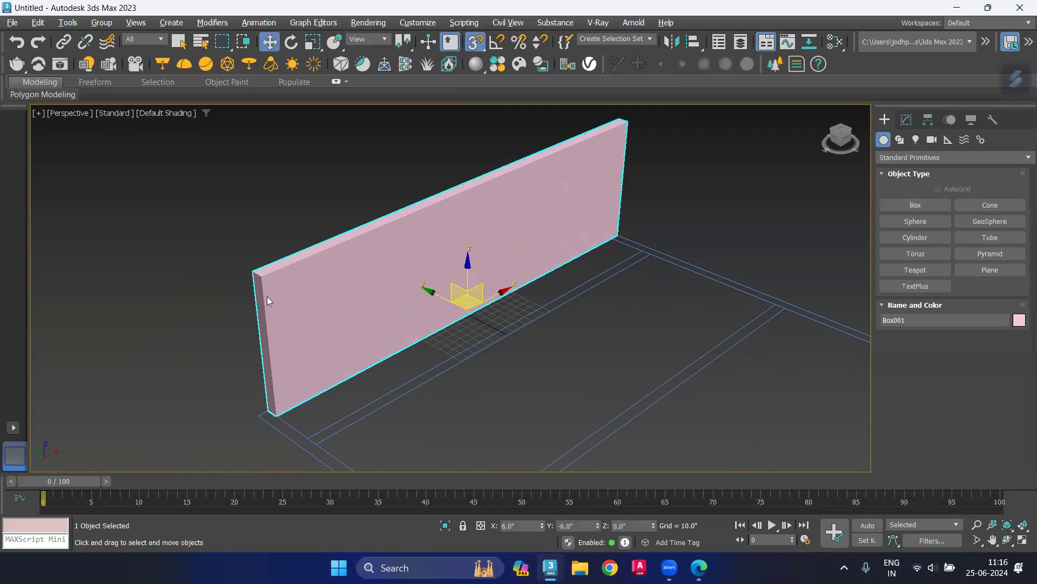
pyautogui.click(906, 119)
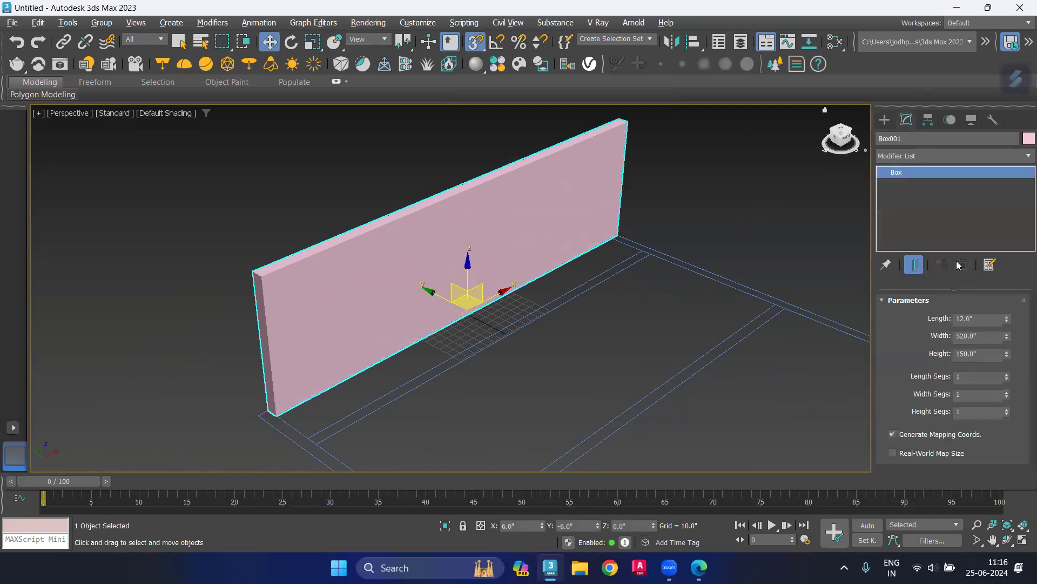
pyautogui.doubleClick(982, 359)
pyautogui.write('118')
pyautogui.press('Return')
# Step: Deselect the wall and reactivate Box creation near the plan's left corner
pyautogui.click(756, 218)
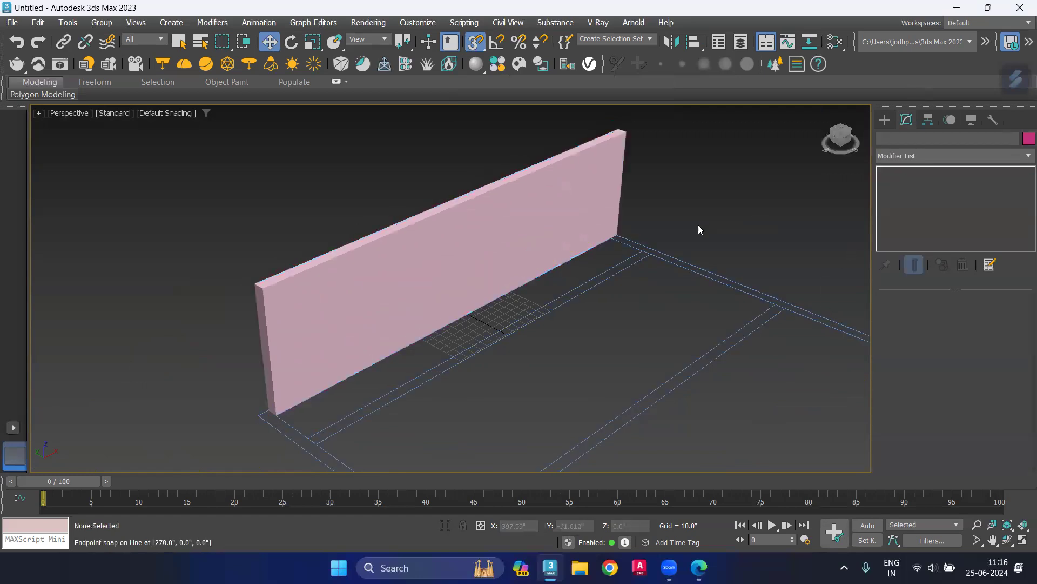
pyautogui.moveTo(704, 176); pyautogui.dragTo(729, 86, button='middle')
pyautogui.click(884, 120)
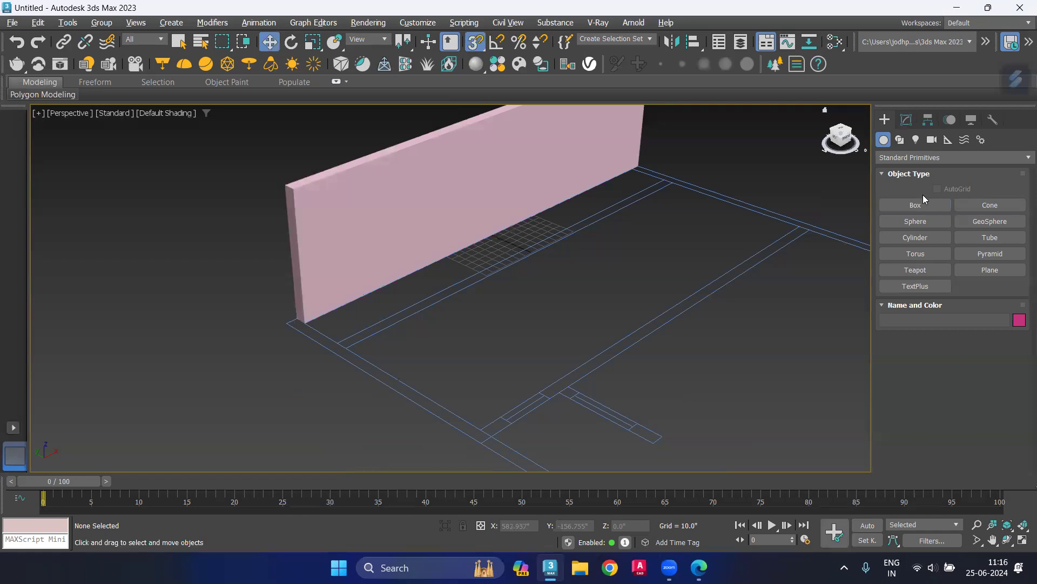
pyautogui.click(915, 205)
pyautogui.moveTo(549, 347); pyautogui.dragTo(555, 284, button='middle')
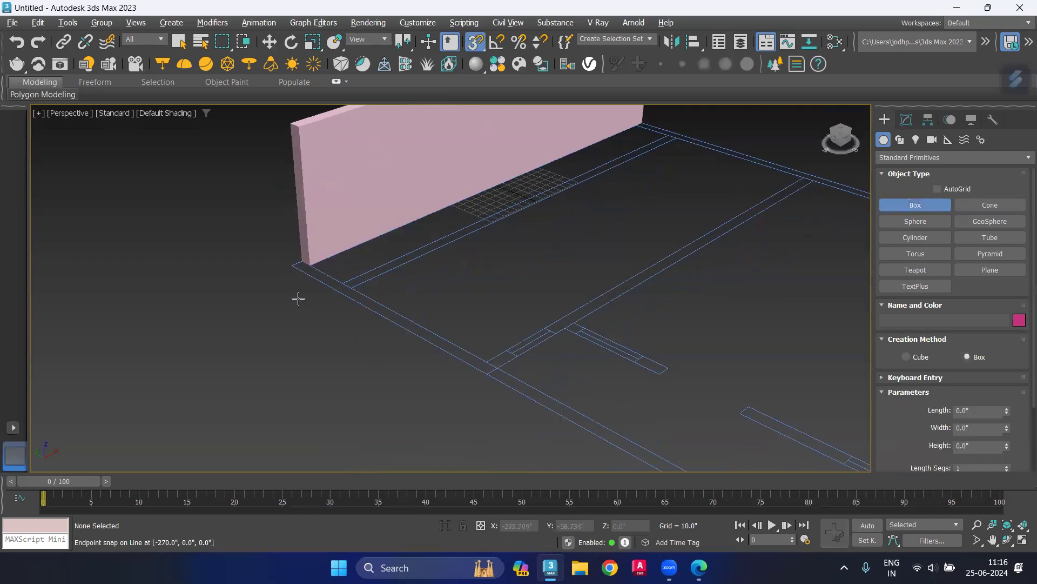
# Step: Draw the left side wall along the plan's left edge, 138 inches high
pyautogui.moveTo(295, 266); pyautogui.dragTo(495, 366)
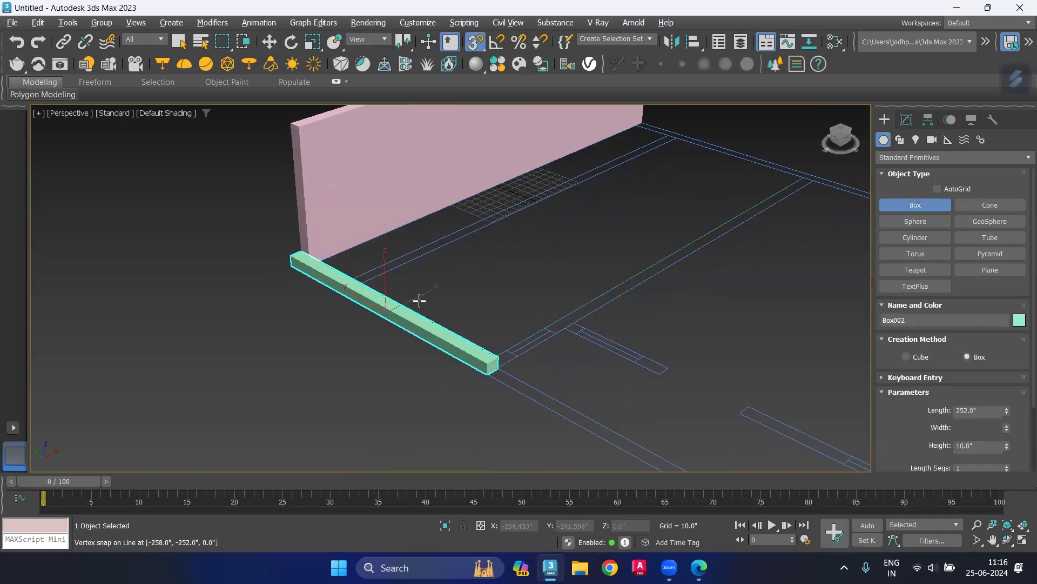
pyautogui.click(298, 132)
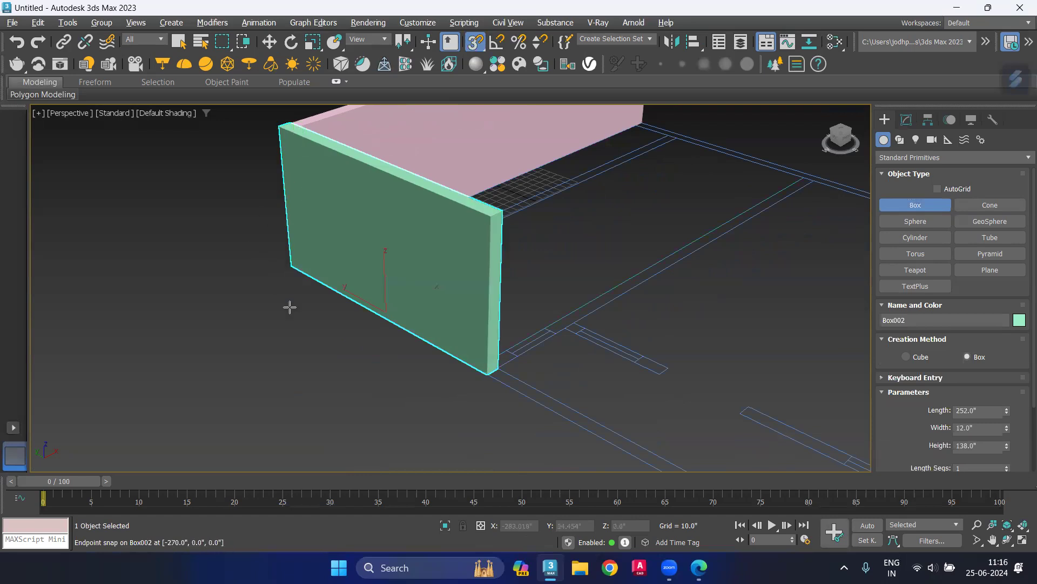
pyautogui.moveTo(255, 341); pyautogui.dragTo(162, 375, button='middle')
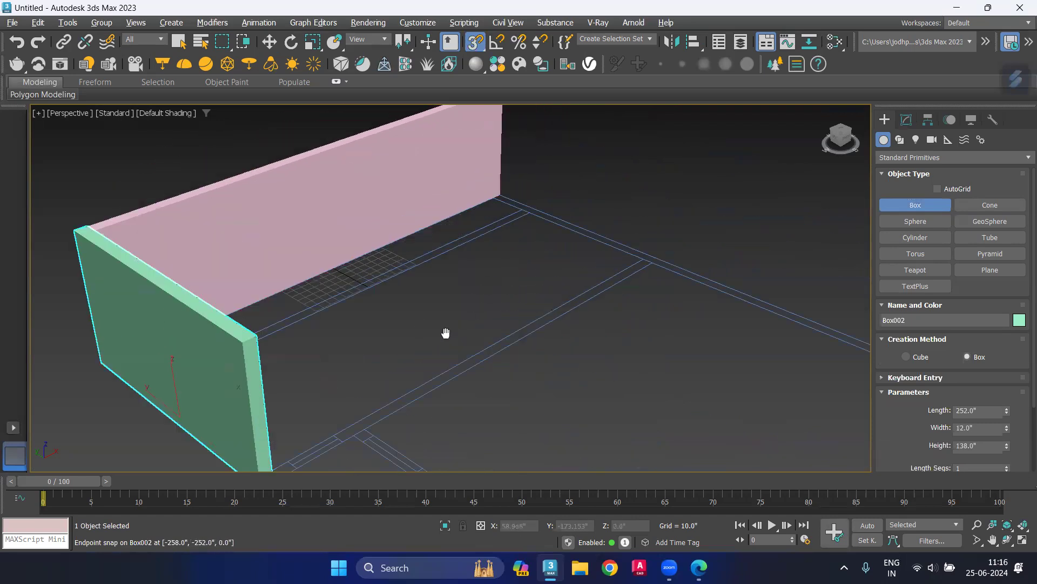
pyautogui.moveTo(531, 246); pyautogui.dragTo(463, 231, button='middle')
# Step: Draw a beam along the right edge, then undo it as misplaced
pyautogui.moveTo(468, 231); pyautogui.dragTo(757, 371)
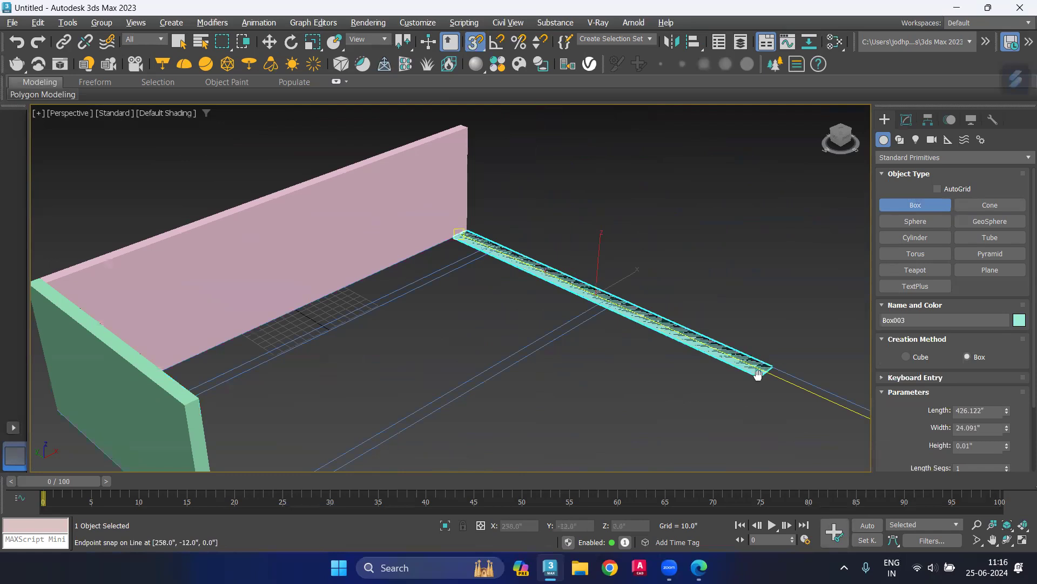
pyautogui.moveTo(757, 370); pyautogui.dragTo(412, 227, button='middle')
pyautogui.moveTo(412, 226); pyautogui.dragTo(691, 357)
pyautogui.click(501, 221)
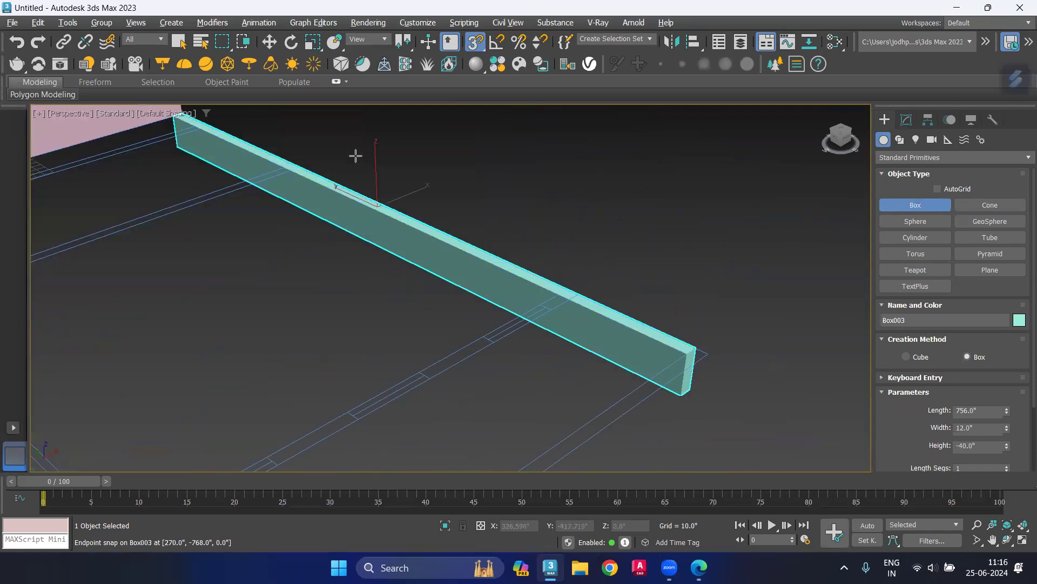
pyautogui.press('w')
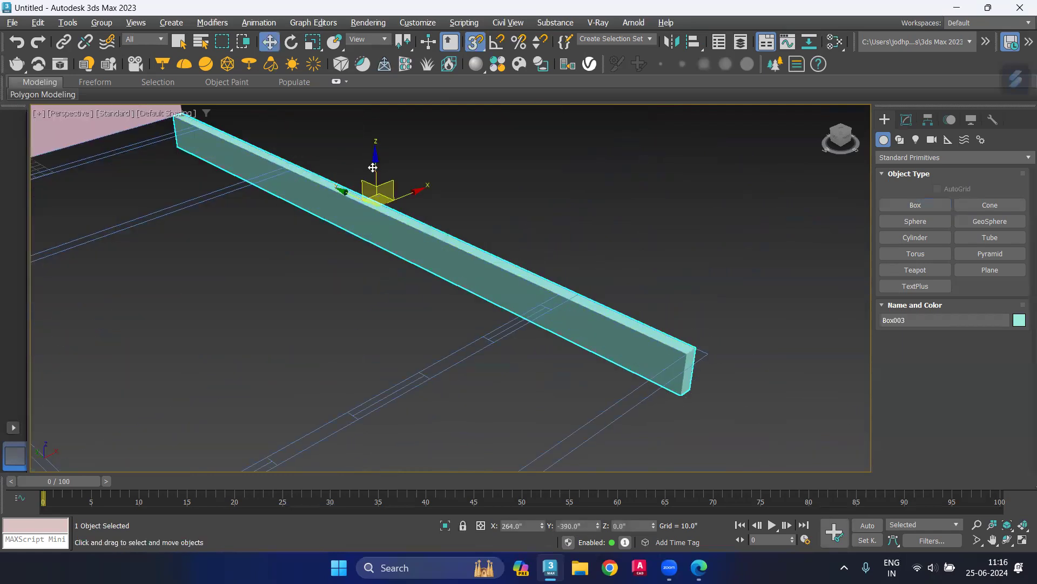
pyautogui.moveTo(373, 168); pyautogui.dragTo(379, 176, button='middle')
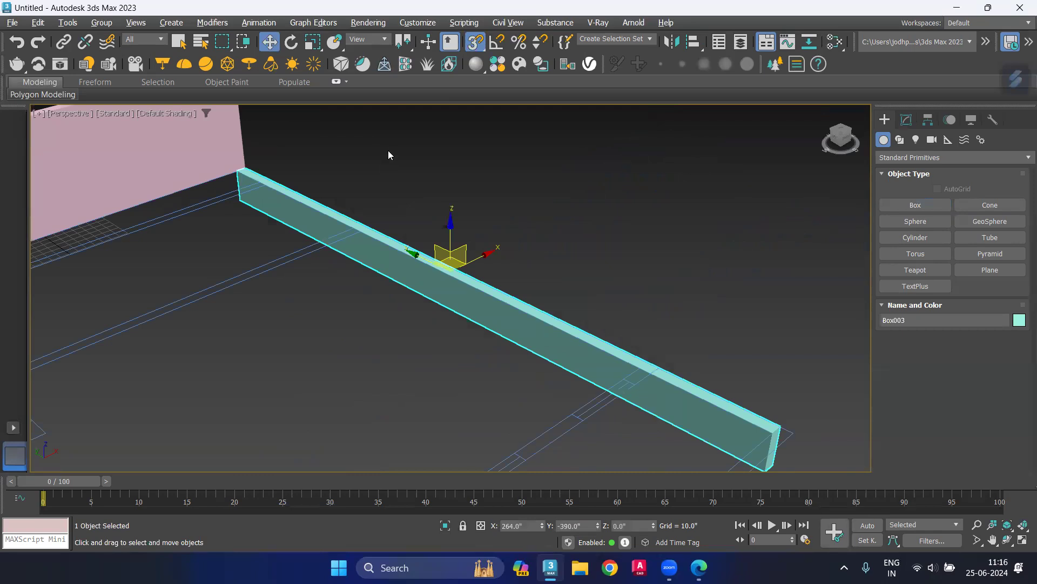
pyautogui.hotkey('ctrl', 'z')
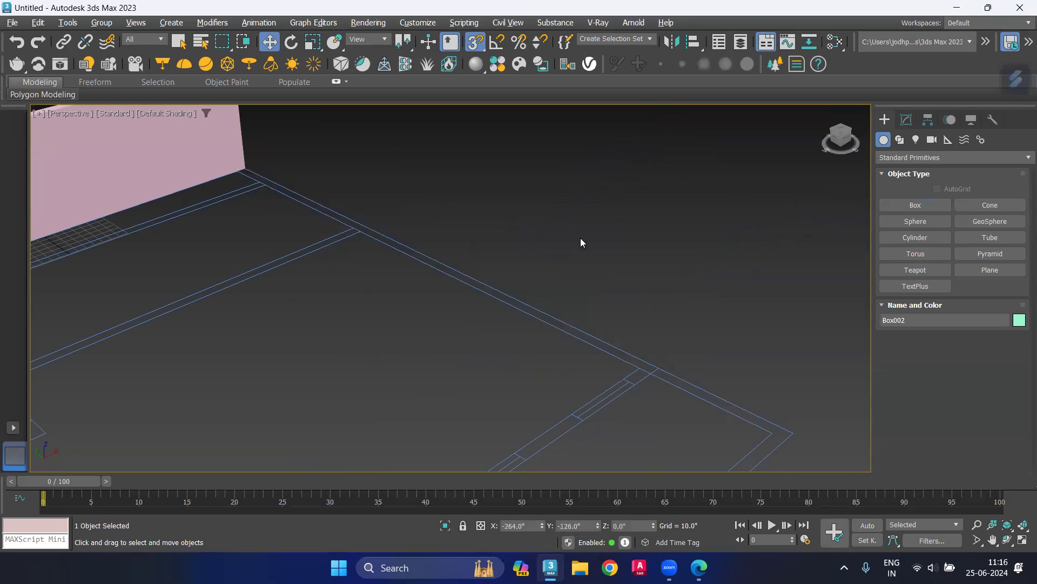
# Step: Draw the right side wall, Box003 at 636 × 12 × 138 inches, and begin a corner column
pyautogui.click(889, 204)
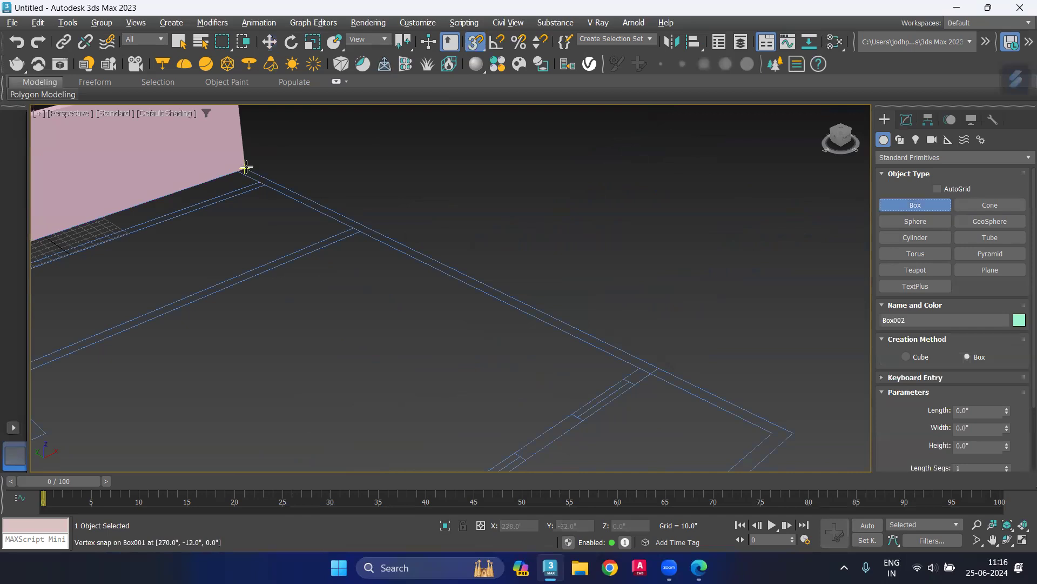
pyautogui.moveTo(244, 172); pyautogui.dragTo(648, 370)
pyautogui.click(412, 241)
pyautogui.moveTo(412, 241)
pyautogui.keyDown('alt'); pyautogui.mouseDown(button='middle')
pyautogui.moveTo(417, 303)
pyautogui.moveTo(734, 384)
pyautogui.mouseUp(button='middle'); pyautogui.keyUp('alt')
pyautogui.click(417, 303)
pyautogui.scroll(-3, 419, 308)
pyautogui.scroll(4, 690, 377)
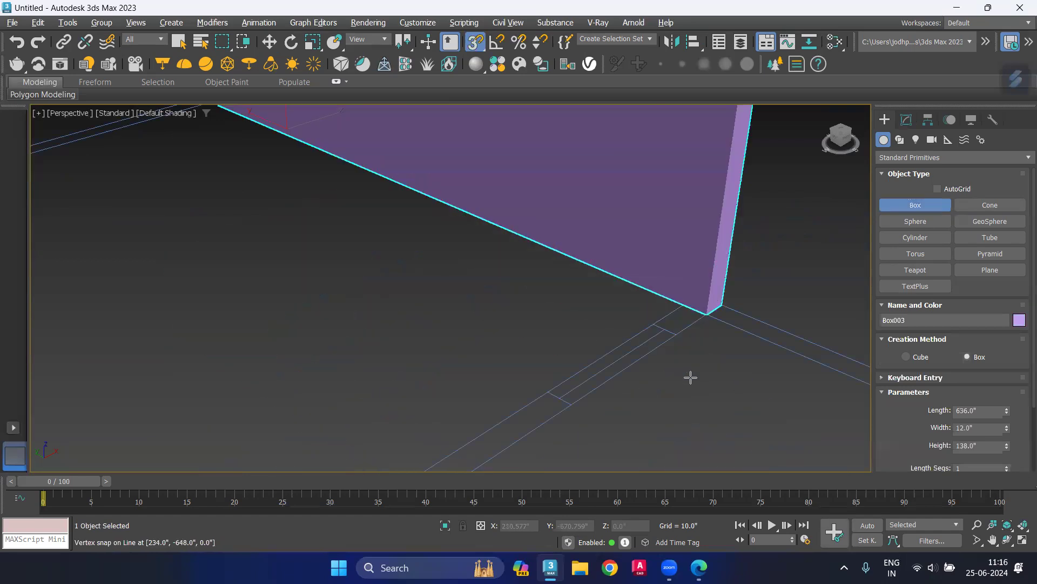
pyautogui.moveTo(679, 304); pyautogui.dragTo(680, 313)
pyautogui.scroll(-4, 678, 312)
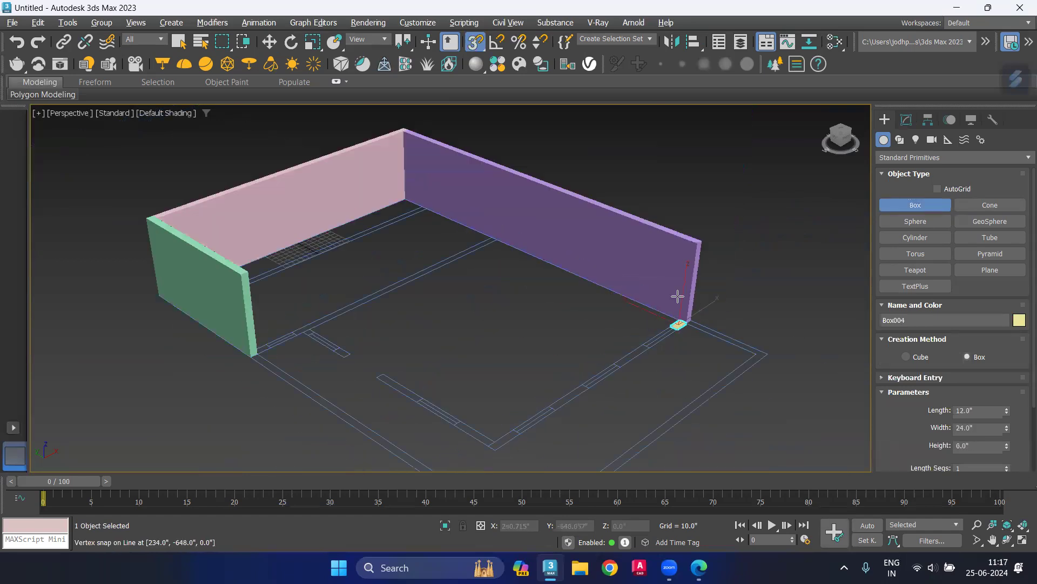
# Step: Finish the corner column at 138 inches and add another box on the wall line
pyautogui.click(697, 248)
pyautogui.scroll(4, 641, 345)
pyautogui.moveTo(643, 323); pyautogui.dragTo(591, 375)
pyautogui.scroll(-3, 703, 303)
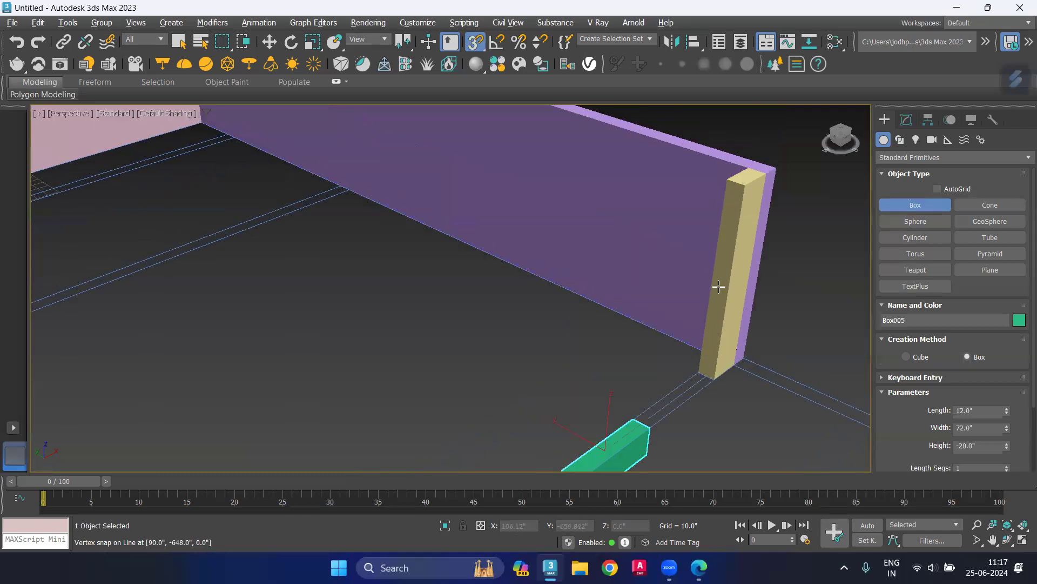
pyautogui.click(743, 196)
pyautogui.scroll(-3, 688, 324)
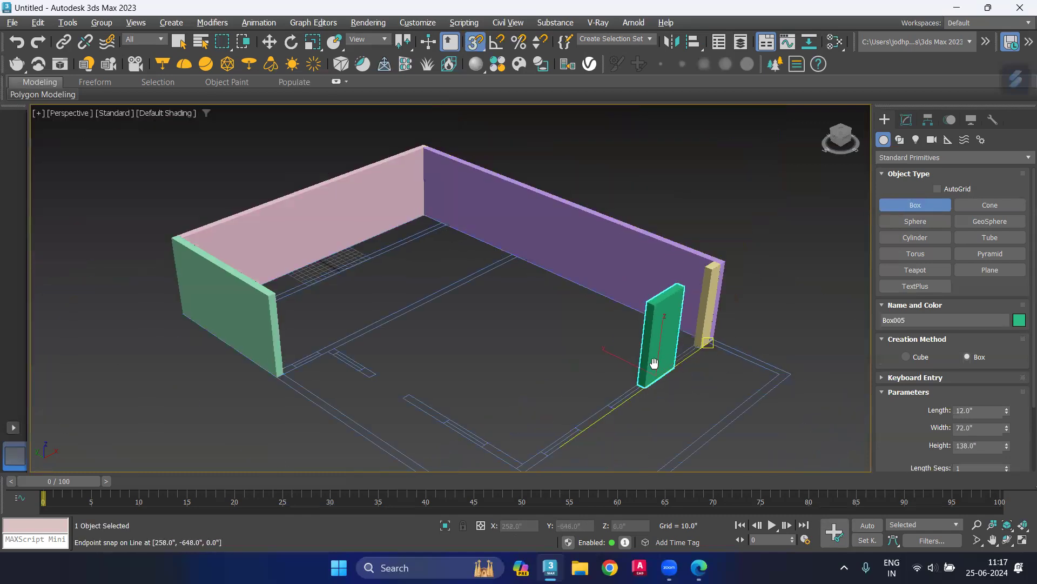
pyautogui.scroll(1, 656, 359)
pyautogui.scroll(4, 616, 313)
# Step: Add two more 138-inch columns along the wall line
pyautogui.moveTo(620, 300); pyautogui.dragTo(569, 352)
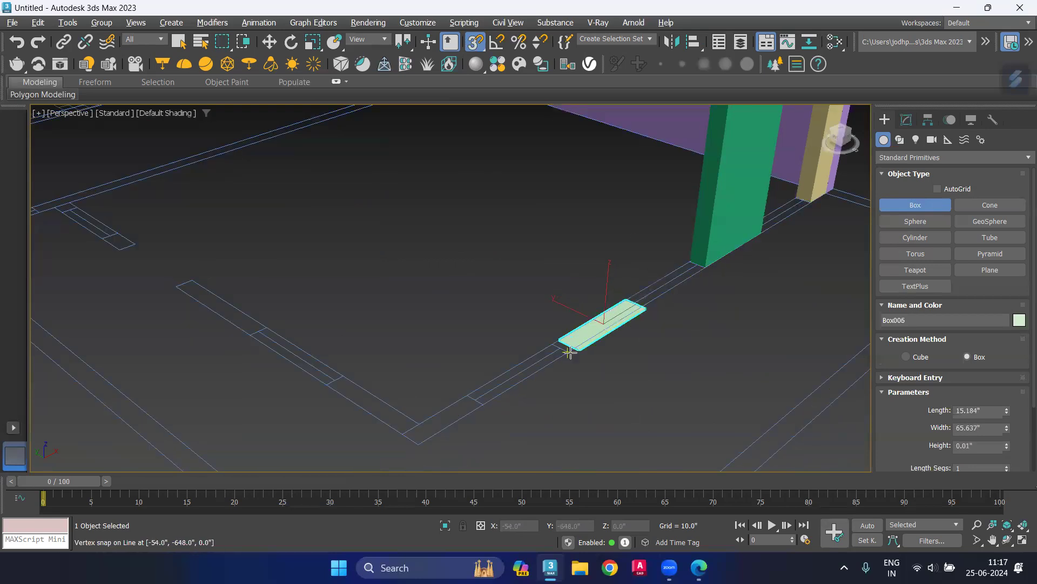
pyautogui.click(746, 324)
pyautogui.moveTo(745, 324); pyautogui.dragTo(715, 418, button='middle')
pyautogui.click(689, 184)
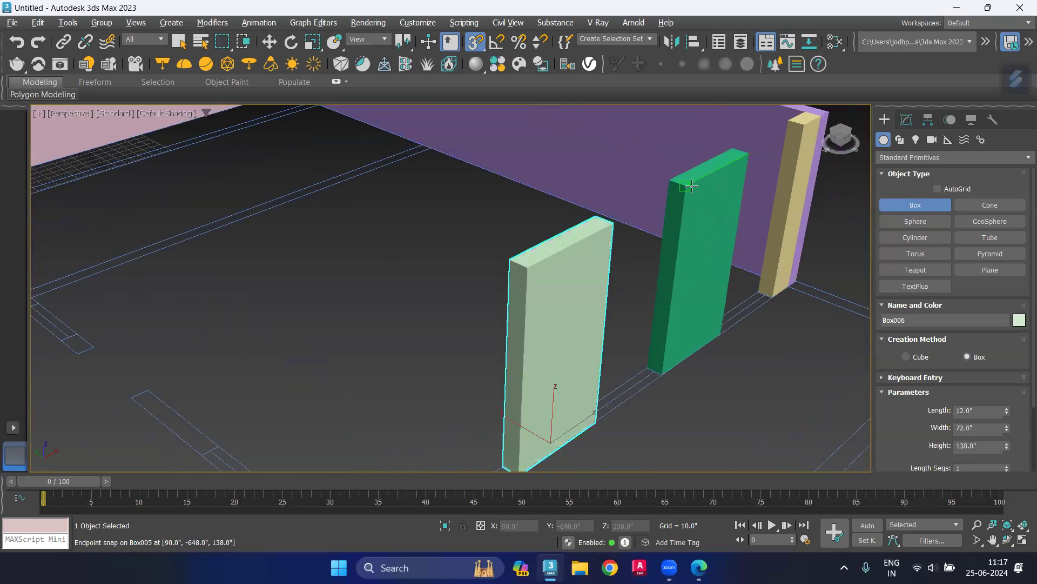
pyautogui.scroll(-3, 670, 292)
pyautogui.scroll(-2, 669, 297)
pyautogui.scroll(3, 577, 340)
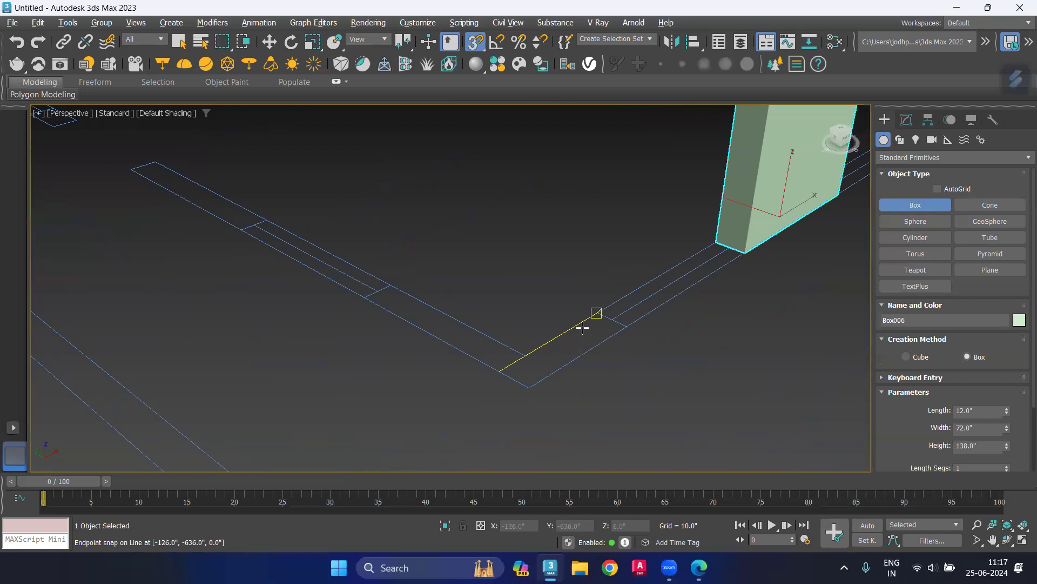
pyautogui.moveTo(594, 315); pyautogui.dragTo(528, 384)
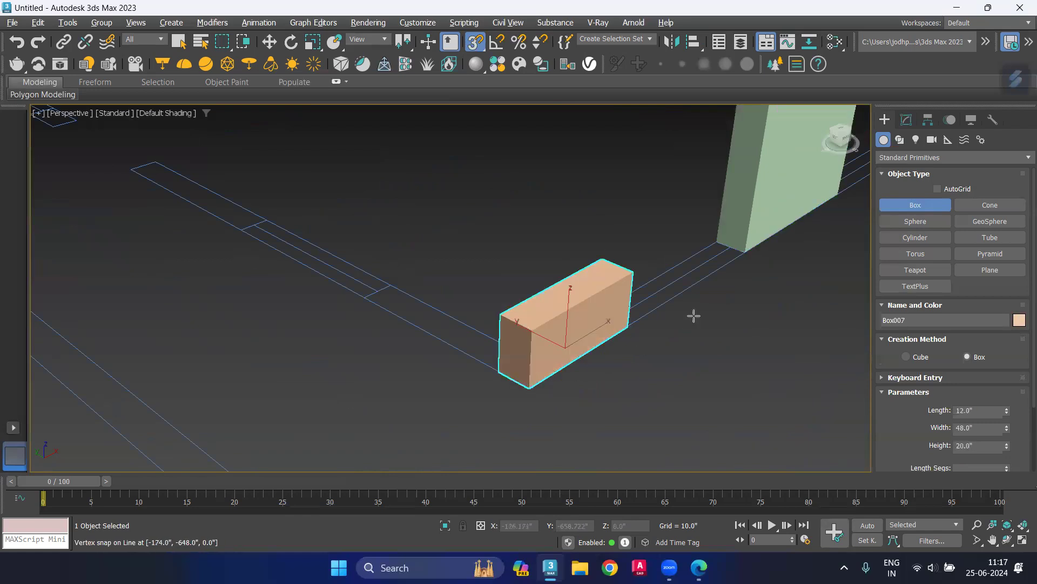
pyautogui.scroll(-3, 690, 312)
pyautogui.click(699, 156)
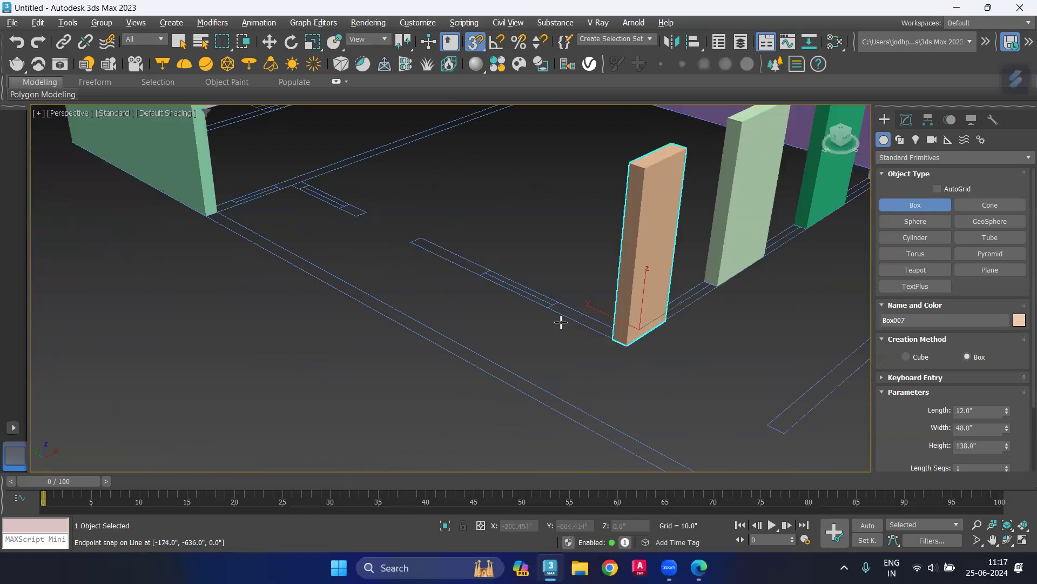
pyautogui.scroll(3, 558, 310)
# Step: Add pink and green 138-inch columns and begin an orange box, Box010, 80 inches high
pyautogui.moveTo(556, 297)
pyautogui.mouseDown()
pyautogui.moveTo(598, 341)
pyautogui.moveTo(634, 353)
pyautogui.mouseUp()
pyautogui.scroll(-2, 635, 352)
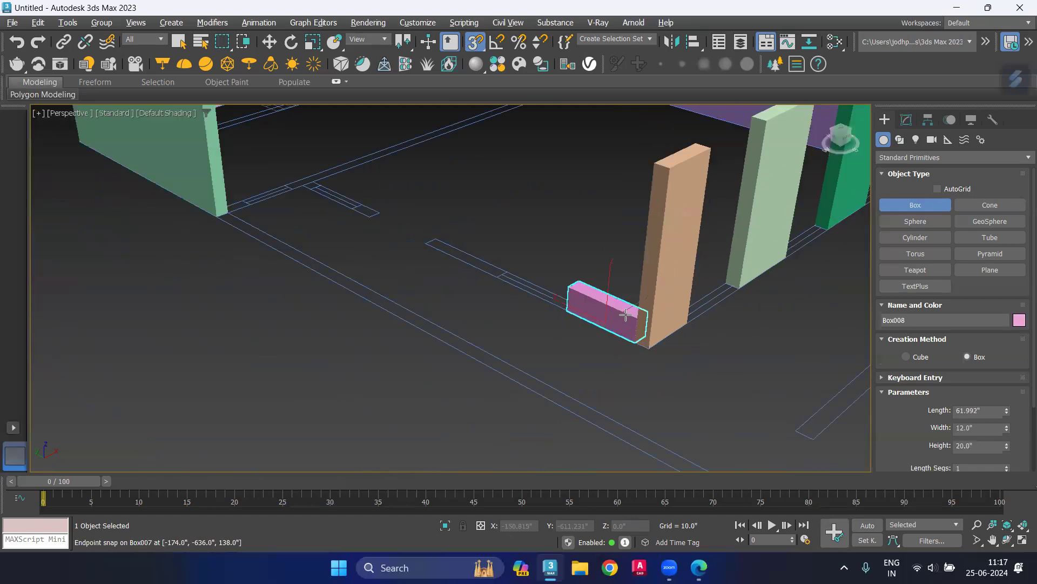
pyautogui.scroll(-1, 632, 303)
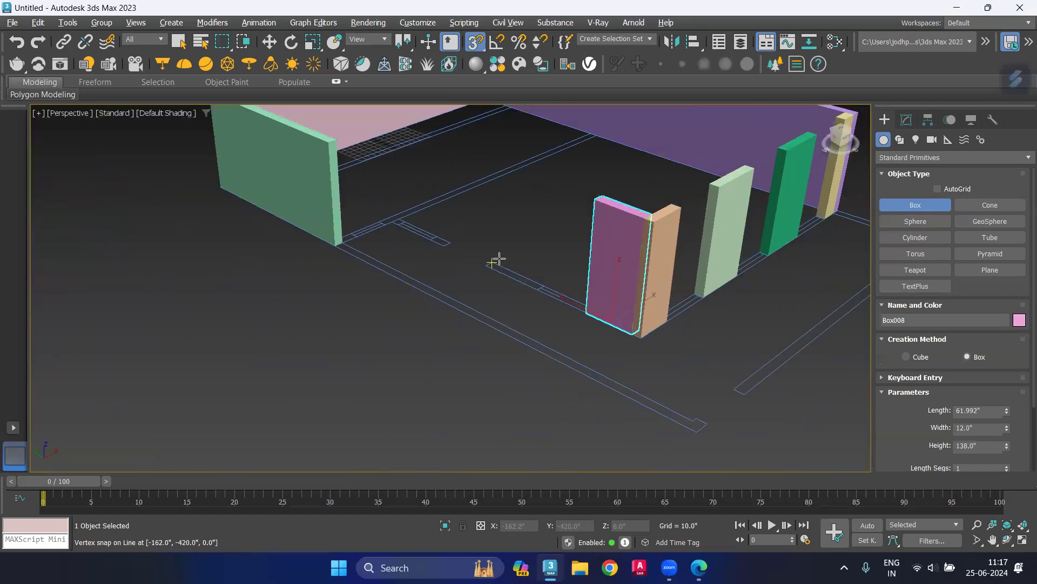
pyautogui.click(497, 260)
pyautogui.scroll(3, 493, 258)
pyautogui.moveTo(485, 266); pyautogui.dragTo(570, 324)
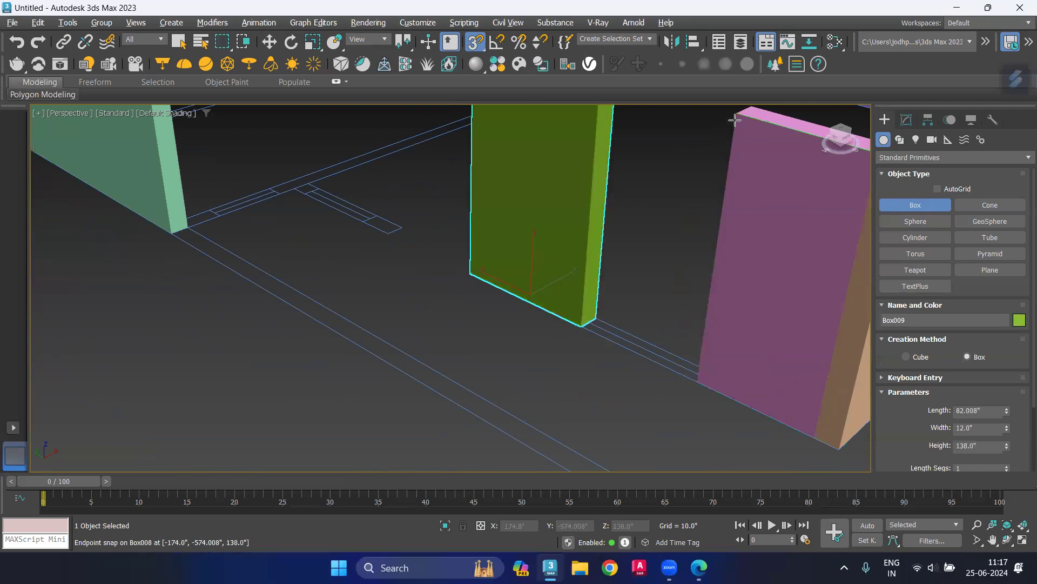
pyautogui.scroll(-3, 540, 270)
pyautogui.scroll(2, 573, 314)
pyautogui.scroll(3, 573, 303)
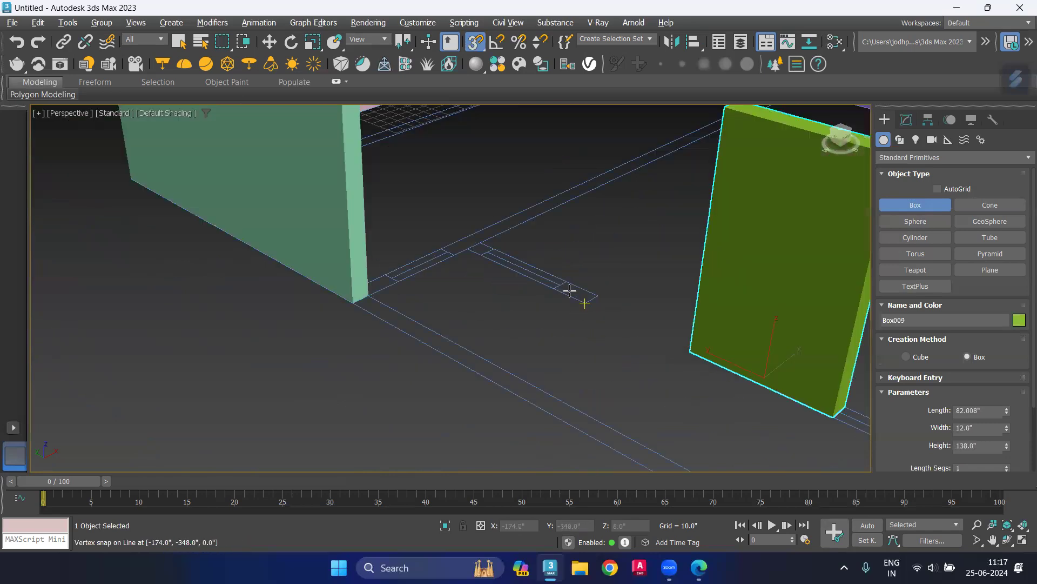
pyautogui.moveTo(567, 279); pyautogui.dragTo(586, 295)
# Step: Fix the orange column's height, then add Box011 as a 138-inch column at the snap point
pyautogui.scroll(-3, 598, 267)
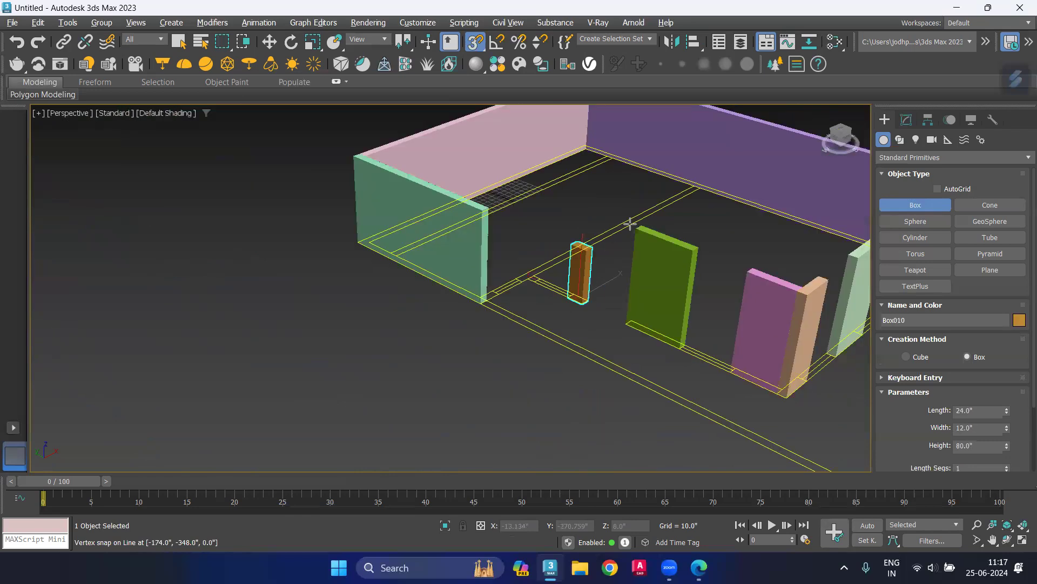
pyautogui.click(636, 226)
pyautogui.scroll(2, 534, 281)
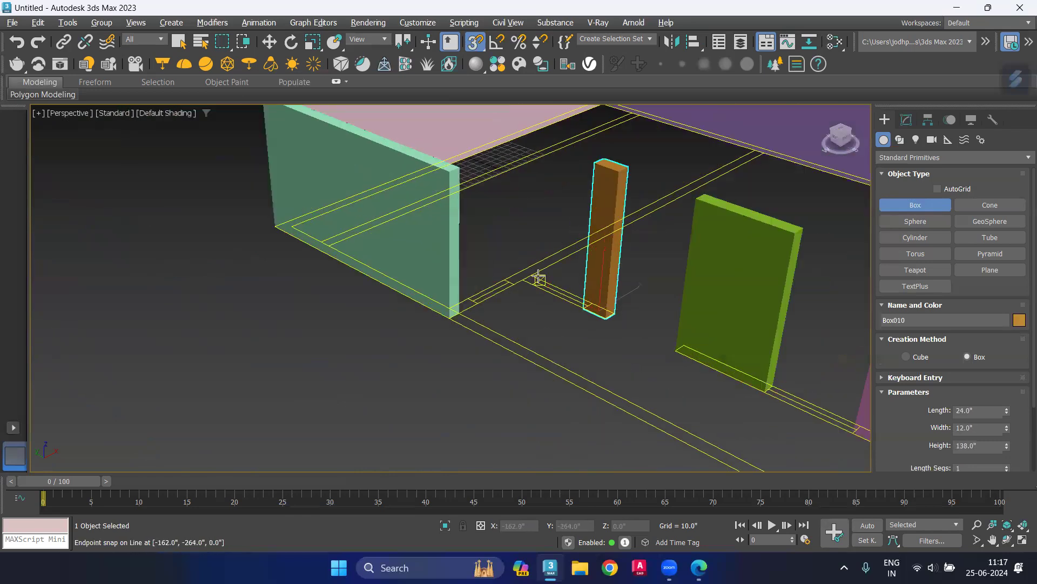
pyautogui.scroll(4, 530, 277)
pyautogui.moveTo(524, 274); pyautogui.dragTo(528, 292)
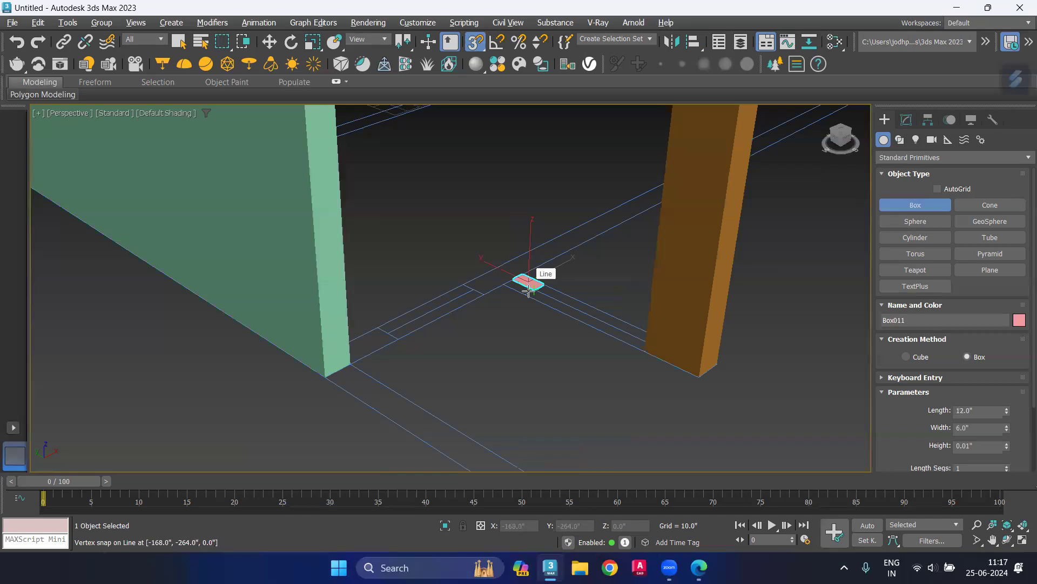
pyautogui.scroll(-5, 527, 295)
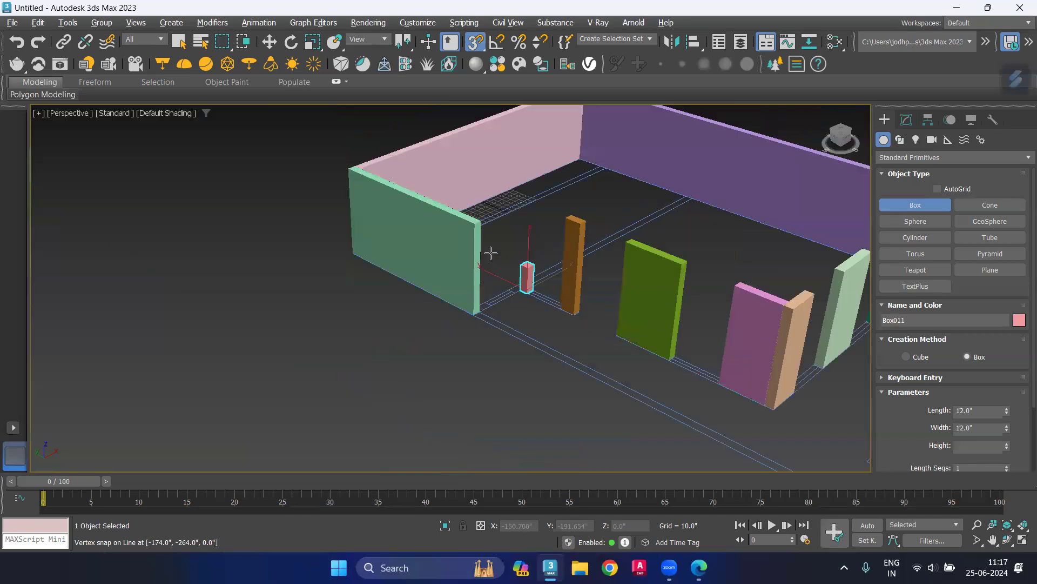
pyautogui.click(484, 227)
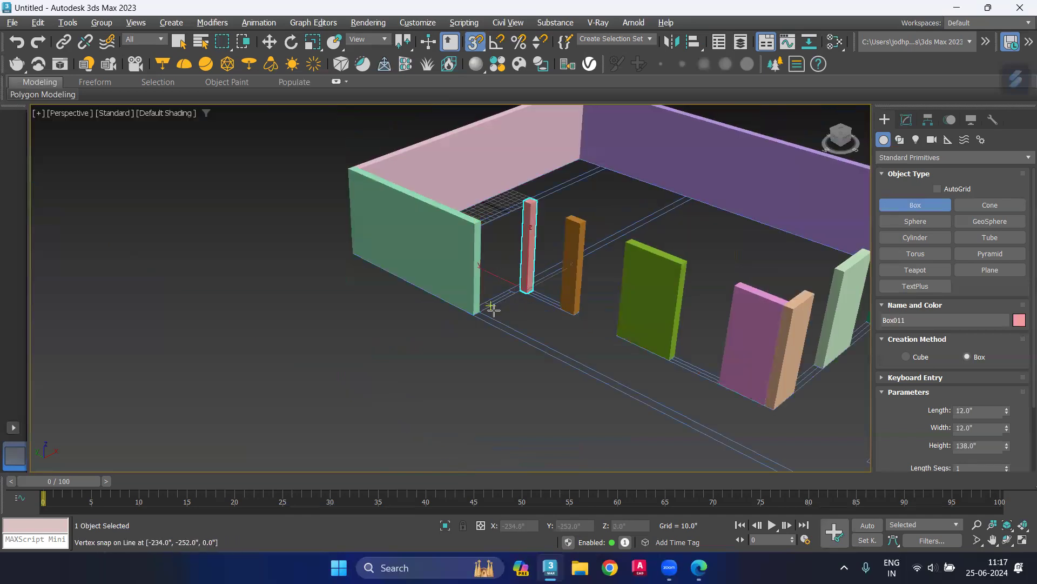
# Step: Add Box012, a 12 by 24-inch column base raised to 138 inches
pyautogui.moveTo(493, 318)
pyautogui.keyDown('alt'); pyautogui.mouseDown(button='middle')
pyautogui.moveTo(634, 356)
pyautogui.moveTo(732, 342)
pyautogui.moveTo(564, 284)
pyautogui.mouseUp(button='middle'); pyautogui.keyUp('alt')
pyautogui.scroll(3, 564, 285)
pyautogui.scroll(2, 541, 270)
pyautogui.moveTo(533, 225)
pyautogui.mouseDown()
pyautogui.moveTo(504, 260)
pyautogui.moveTo(512, 254)
pyautogui.mouseUp()
pyautogui.scroll(-3, 512, 254)
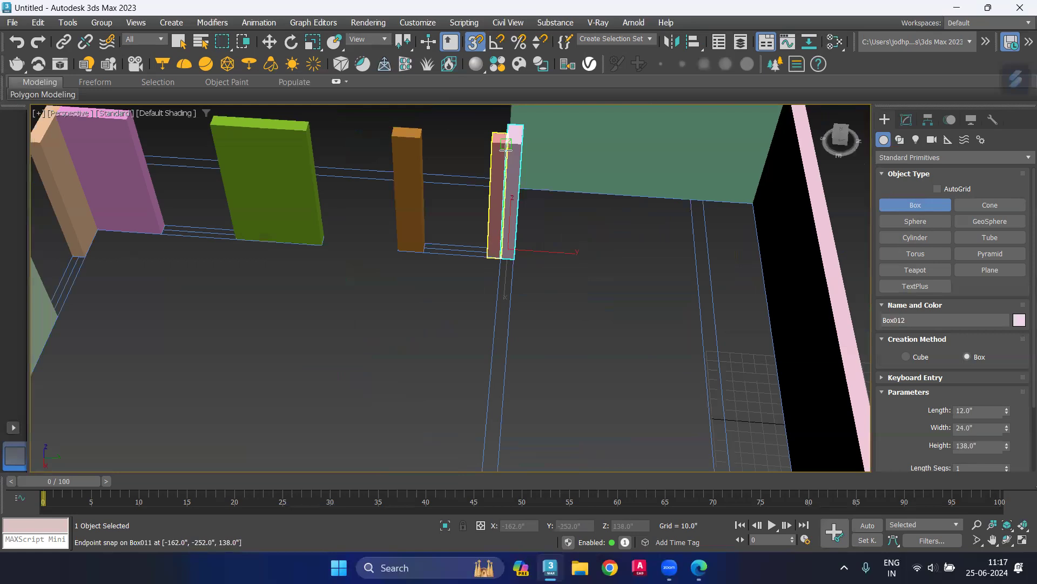
pyautogui.click(525, 192)
# Step: Add Box013 as a 138-inch column at the wall corner, then zoom out
pyautogui.keyDown('alt'); pyautogui.moveTo(602, 259); pyautogui.dragTo(560, 250, button='middle'); pyautogui.keyUp('alt')
pyautogui.scroll(1, 556, 204)
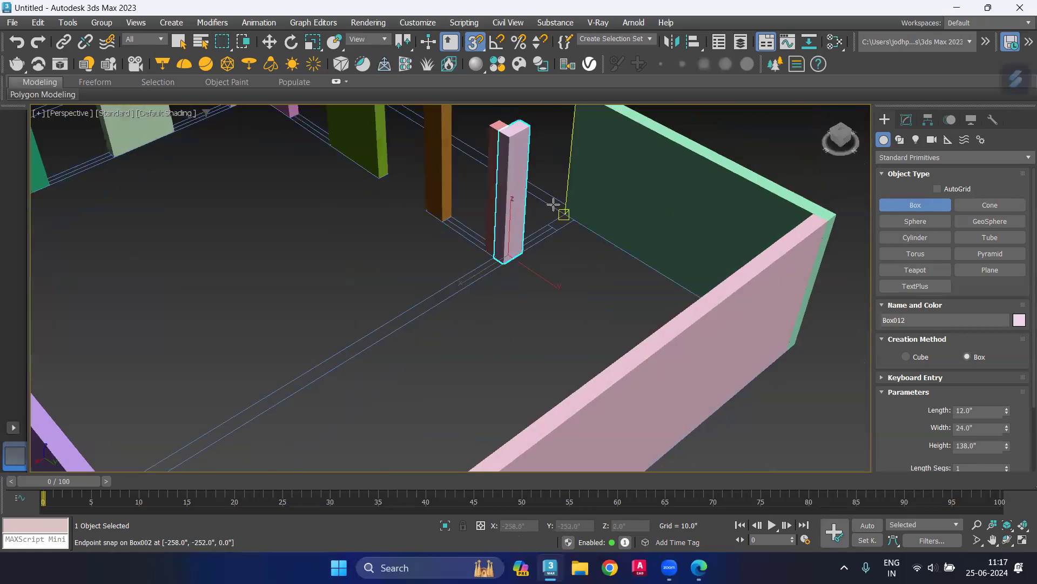
pyautogui.scroll(4, 564, 216)
pyautogui.scroll(-2, 564, 217)
pyautogui.moveTo(559, 239); pyautogui.dragTo(562, 247)
pyautogui.scroll(-4, 563, 248)
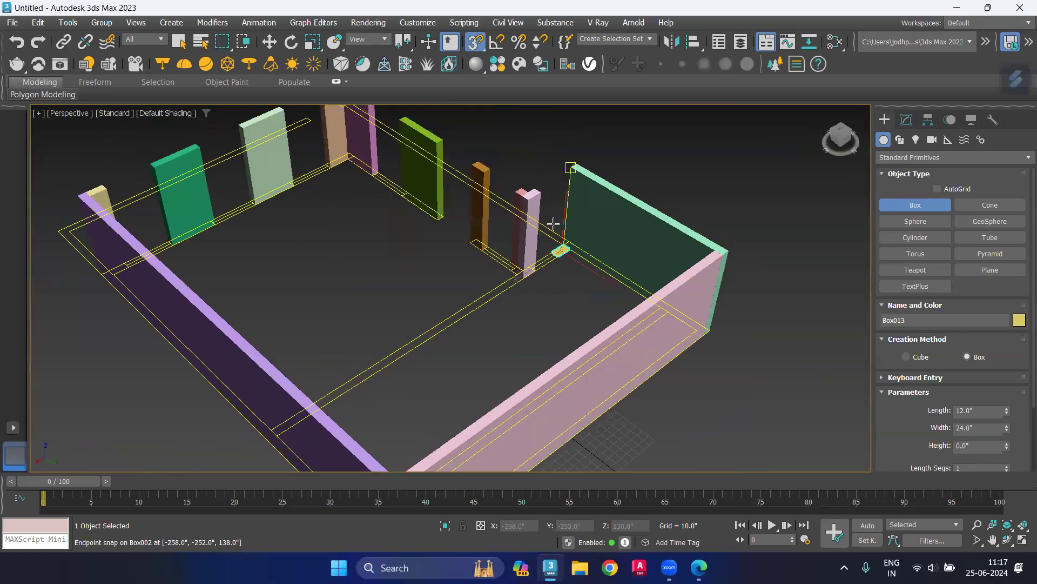
pyautogui.click(539, 199)
pyautogui.keyDown('alt'); pyautogui.moveTo(396, 317); pyautogui.dragTo(527, 320, button='middle'); pyautogui.keyUp('alt')
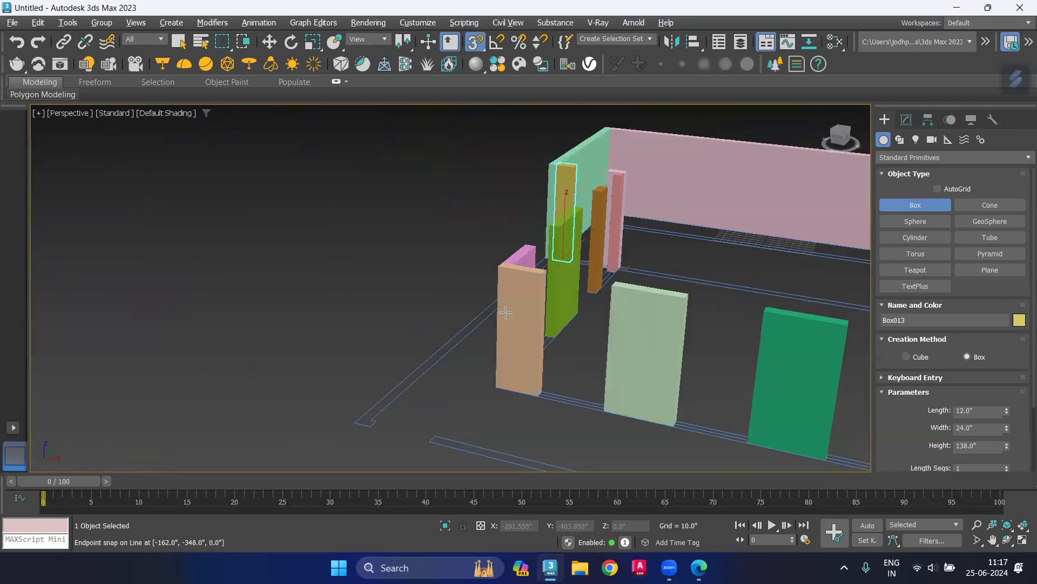
pyautogui.scroll(-4, 183, 406)
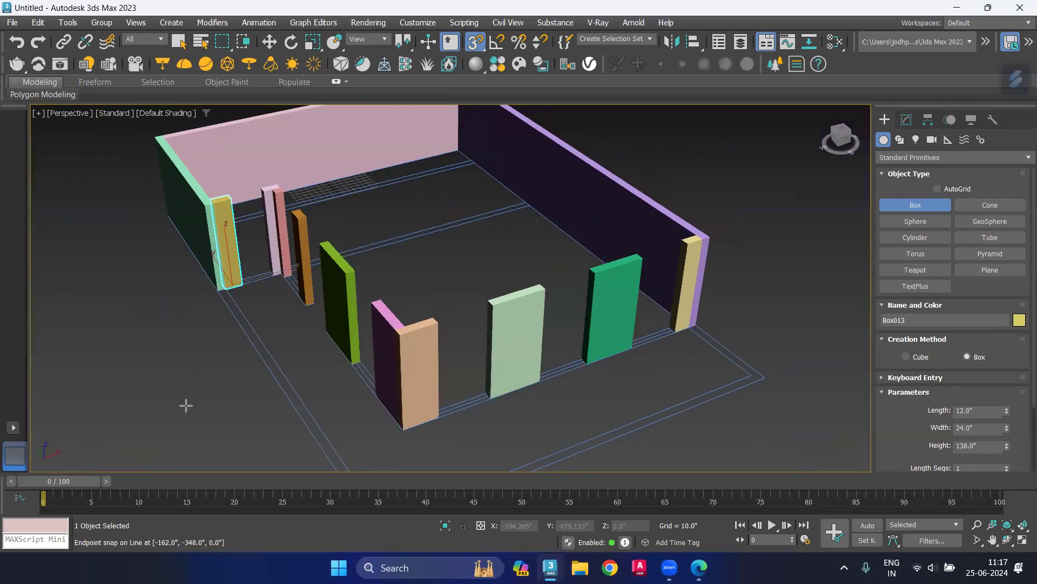
pyautogui.scroll(-3, 184, 412)
# Step: Switch to the Front view and select all 13 wall and column boxes
pyautogui.press('w')
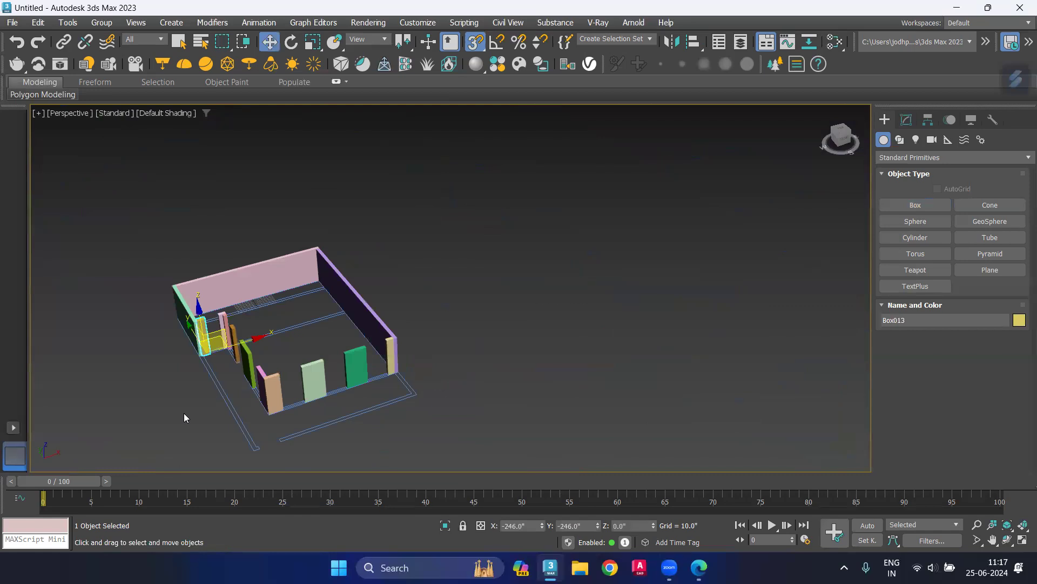
pyautogui.moveTo(469, 329); pyautogui.dragTo(518, 306, button='middle')
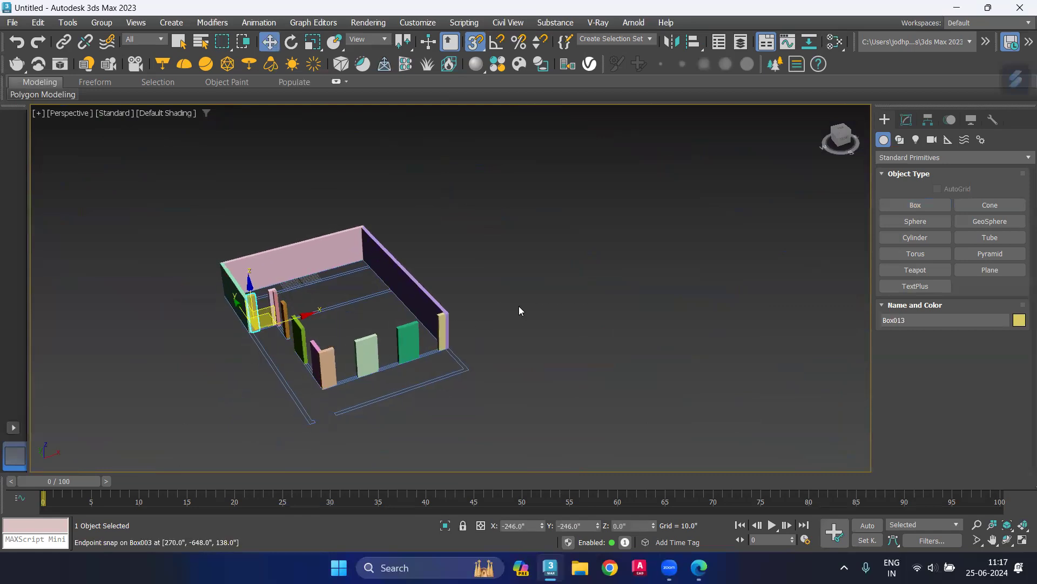
pyautogui.press('f')
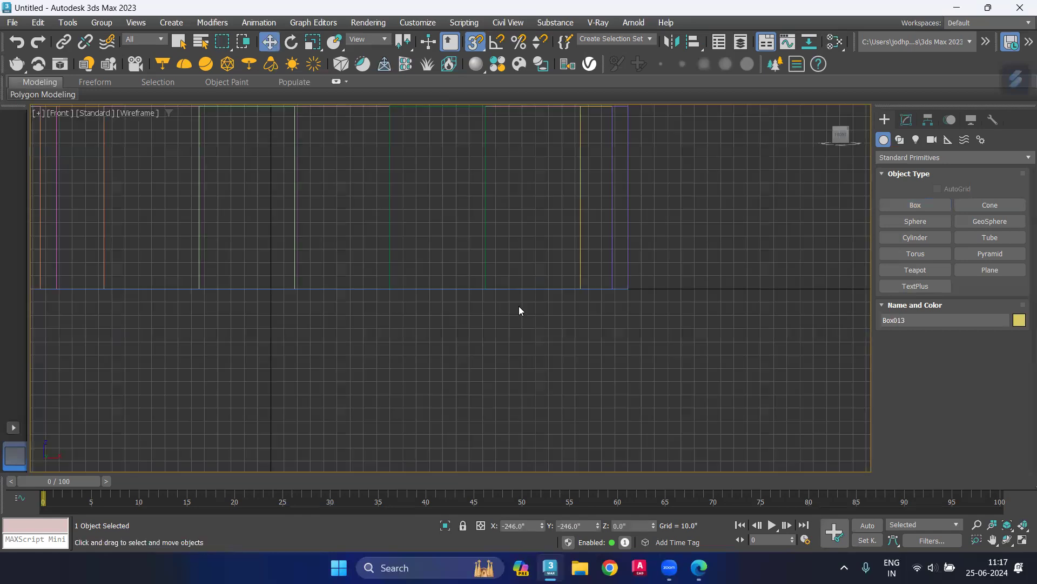
pyautogui.scroll(-4, 518, 310)
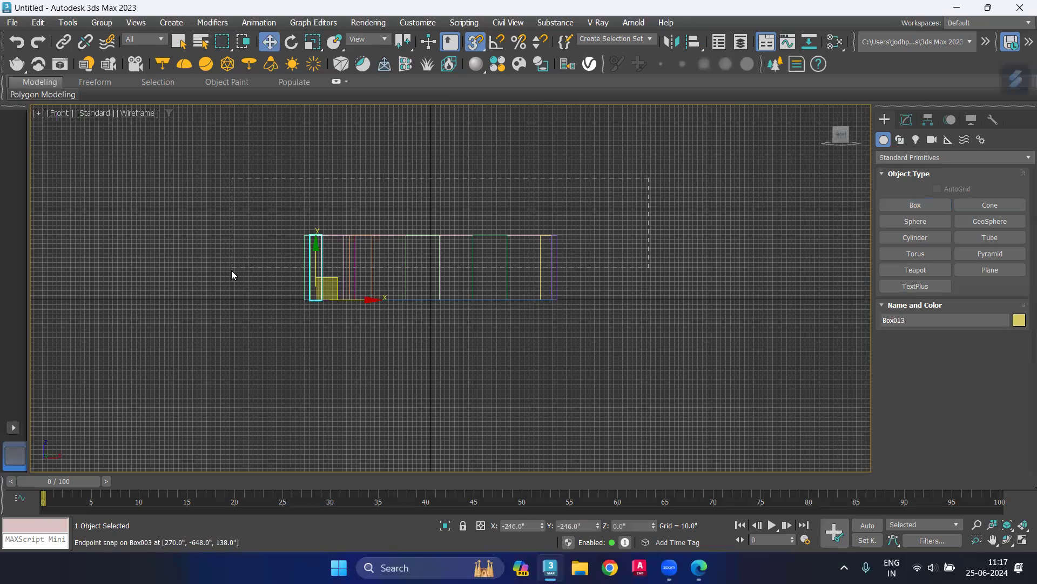
pyautogui.hotkey('ctrl', 'a')
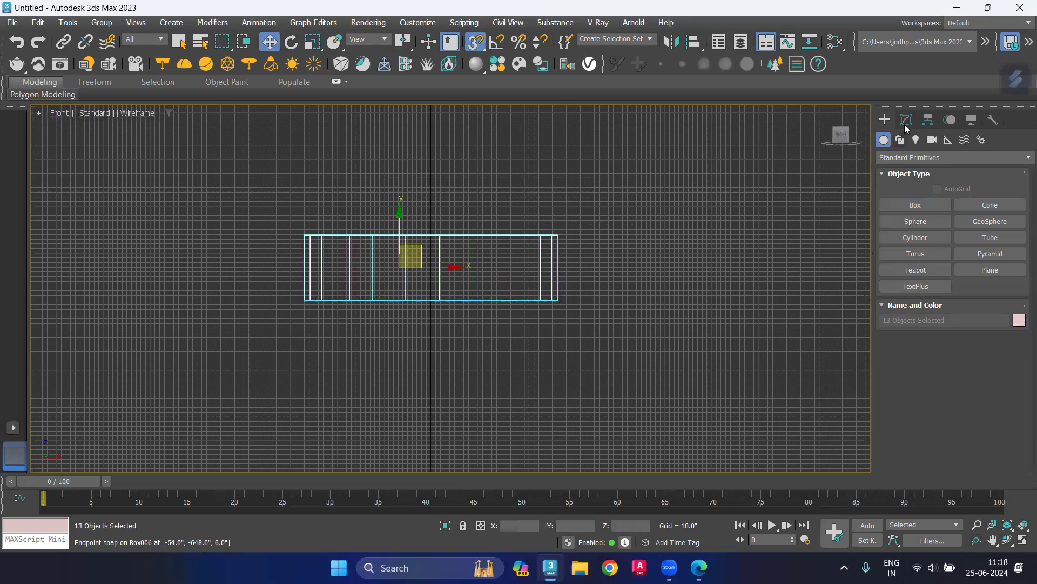
# Step: Set the selection's object colour to grey, deselect, and return to shaded Perspective
pyautogui.click(906, 120)
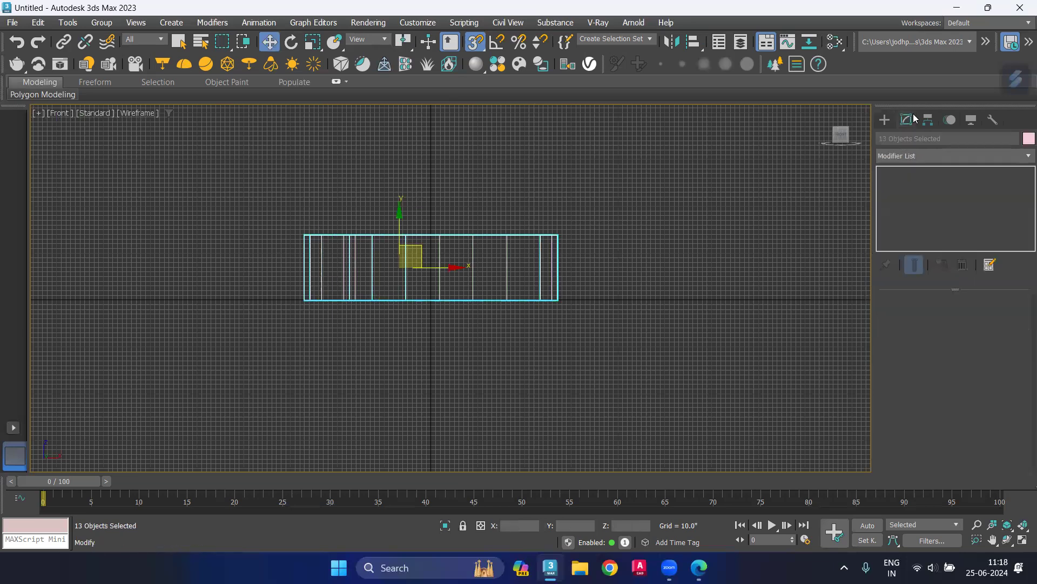
pyautogui.click(1022, 139)
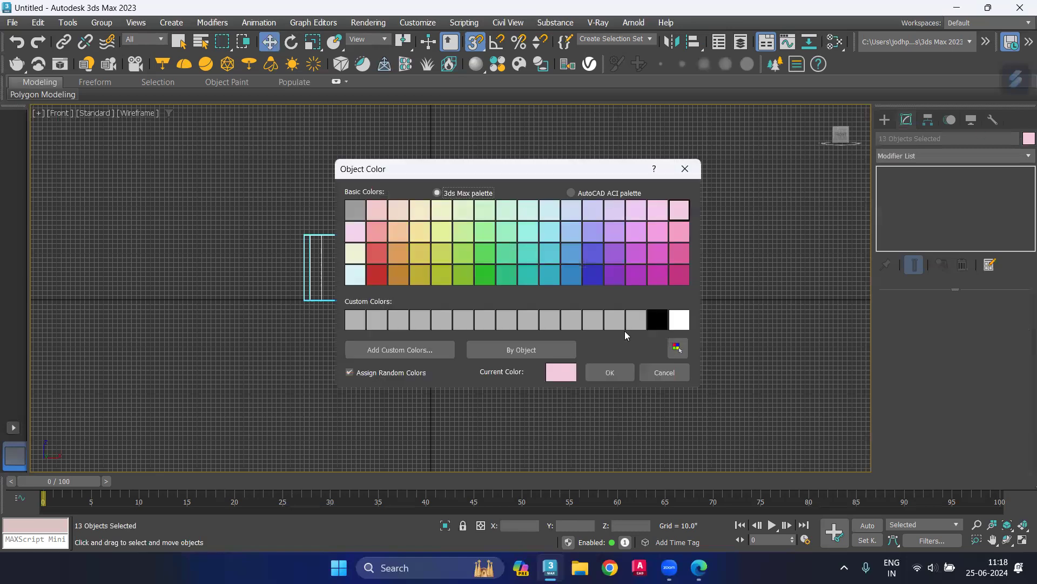
pyautogui.click(635, 320)
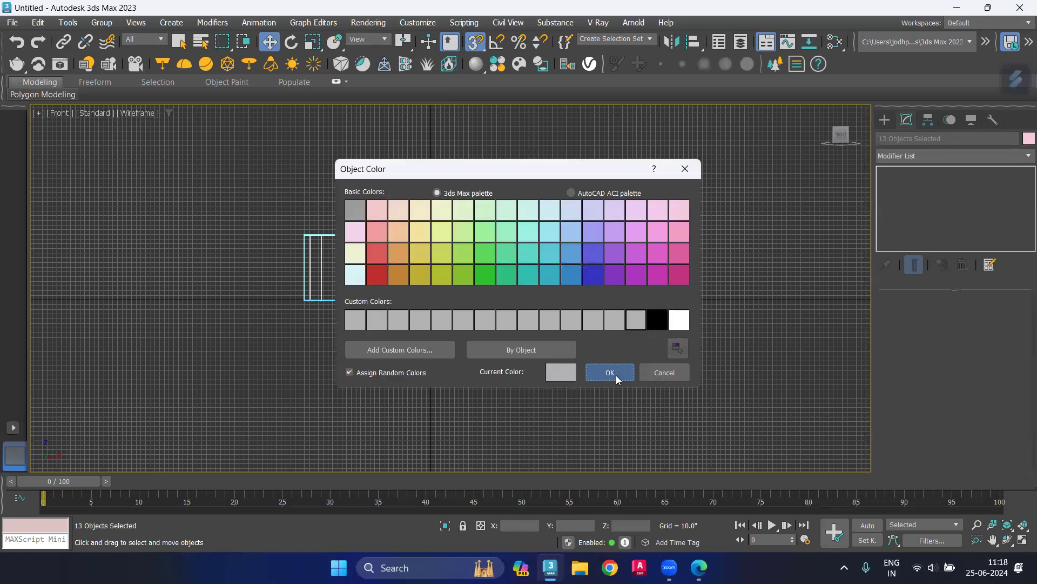
pyautogui.click(616, 375)
pyautogui.click(641, 312)
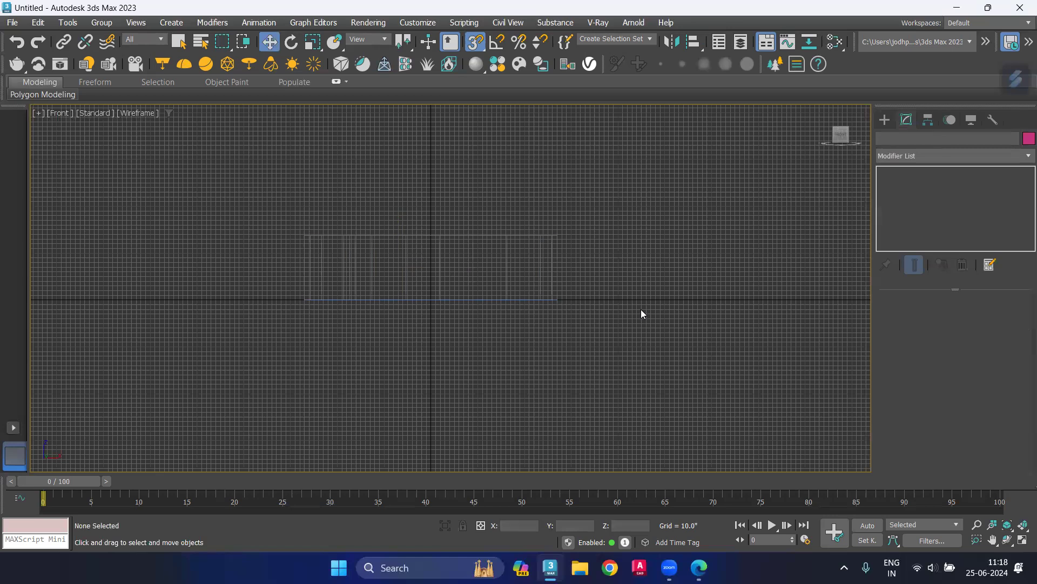
pyautogui.press('p')
pyautogui.moveTo(535, 338)
pyautogui.keyDown('alt'); pyautogui.mouseDown(button='middle')
pyautogui.moveTo(638, 345)
pyautogui.moveTo(498, 351)
pyautogui.mouseUp(button='middle'); pyautogui.keyUp('alt')
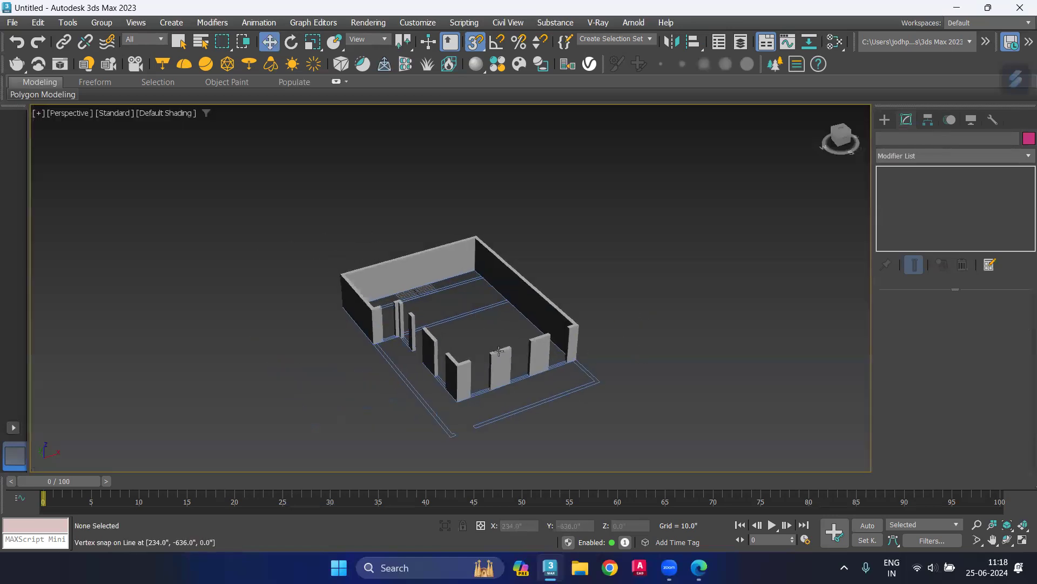
# Step: Zoom and pan the Perspective view close in on the front wall pillars and their openings
pyautogui.scroll(3, 470, 345)
pyautogui.scroll(3, 488, 284)
pyautogui.scroll(-2, 486, 278)
pyautogui.scroll(1, 498, 313)
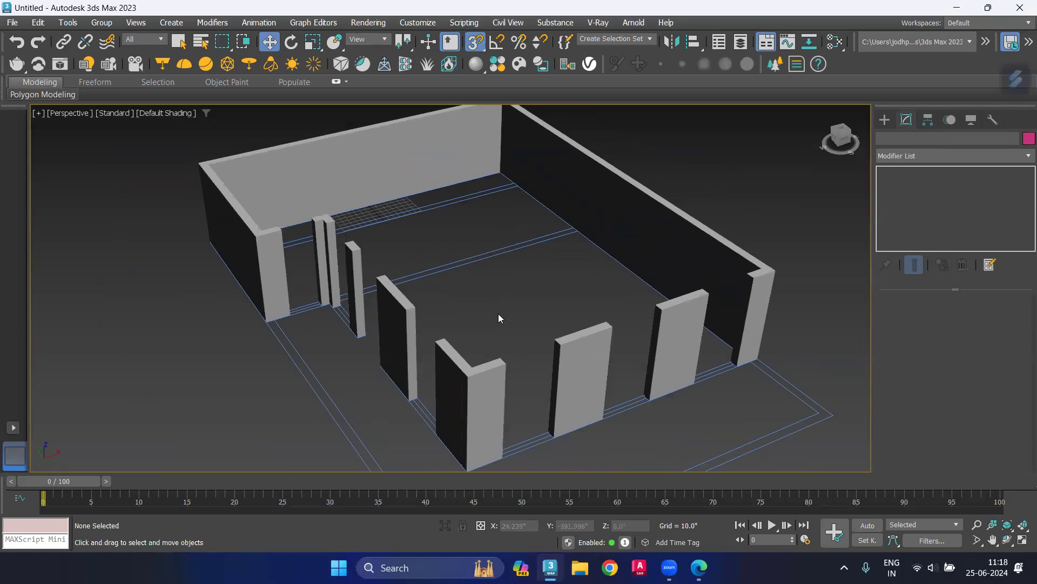
pyautogui.moveTo(684, 421); pyautogui.dragTo(676, 422, button='middle')
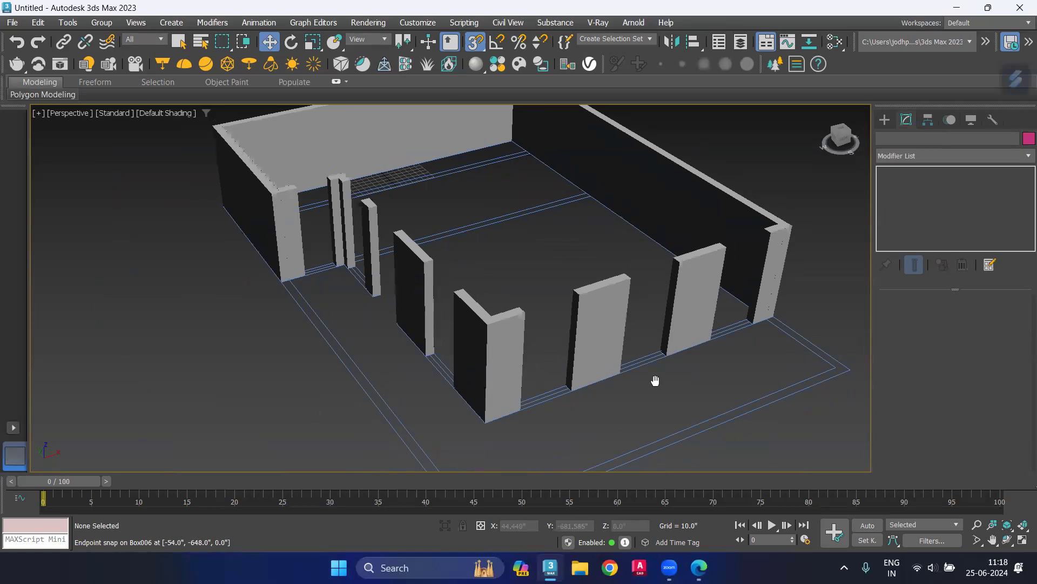
pyautogui.scroll(4, 702, 346)
pyautogui.moveTo(755, 351); pyautogui.dragTo(872, 211, button='middle')
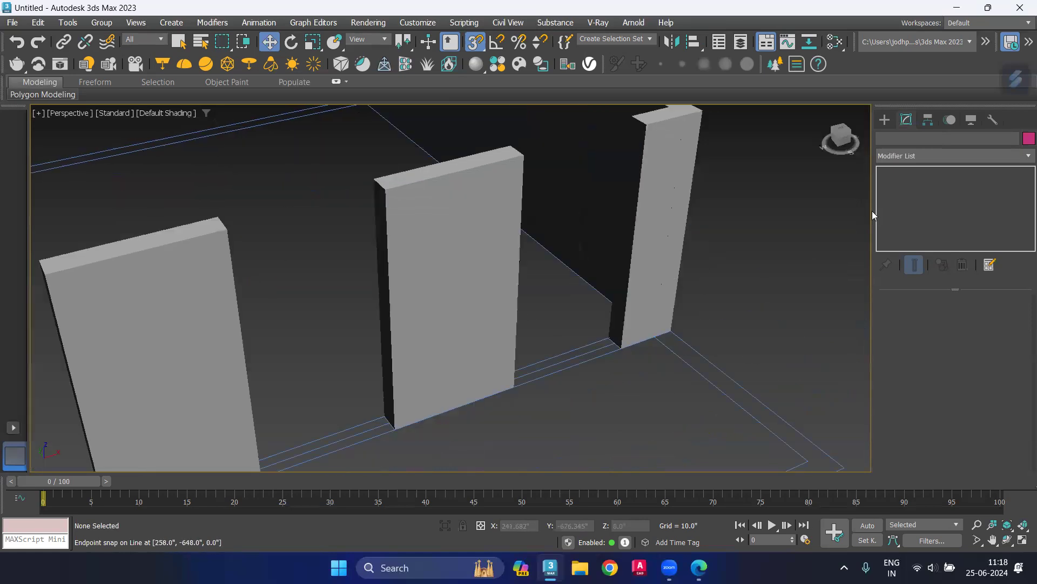
# Step: Draw Box014, a 12 by 72-inch box snapped into the opening between two pillars
pyautogui.click(885, 120)
pyautogui.click(915, 205)
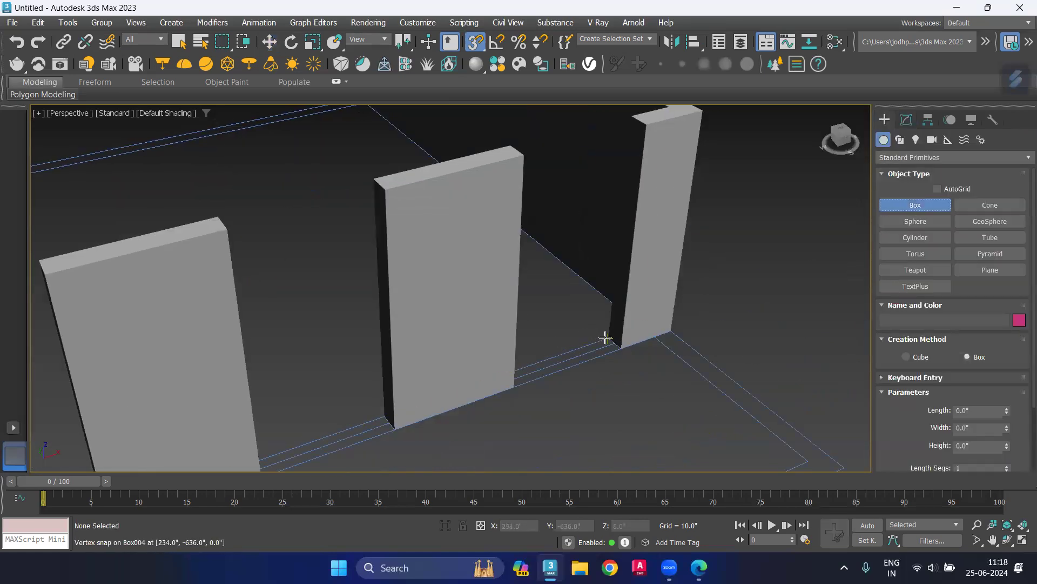
pyautogui.moveTo(605, 337); pyautogui.dragTo(507, 381)
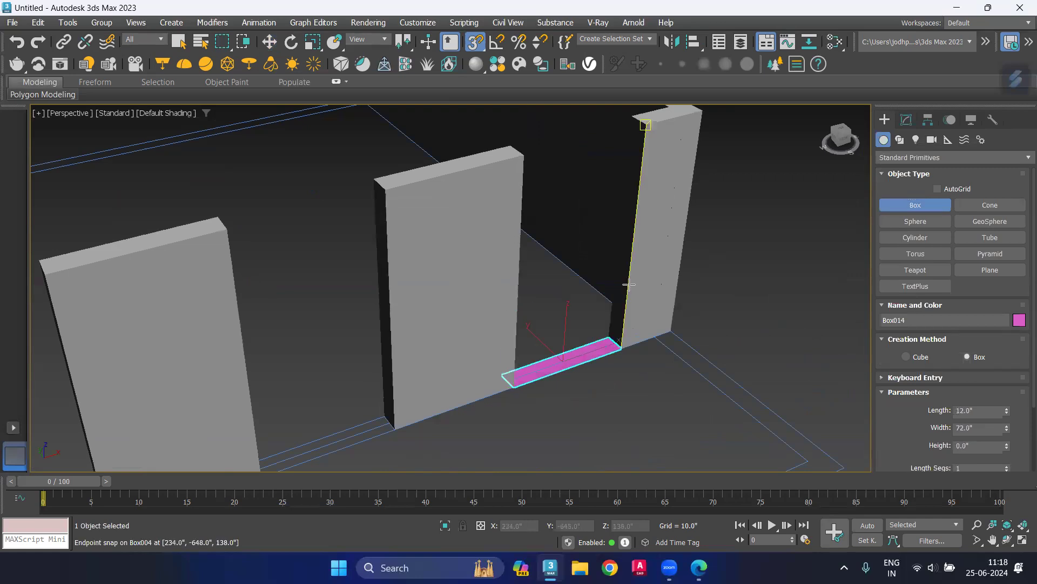
pyautogui.click(654, 126)
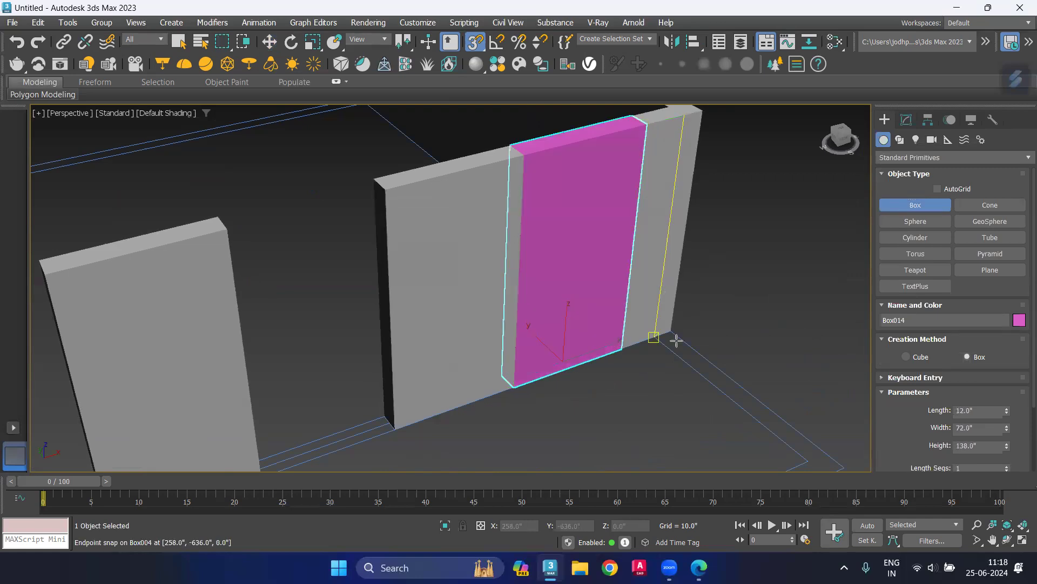
pyautogui.rightClick(679, 398)
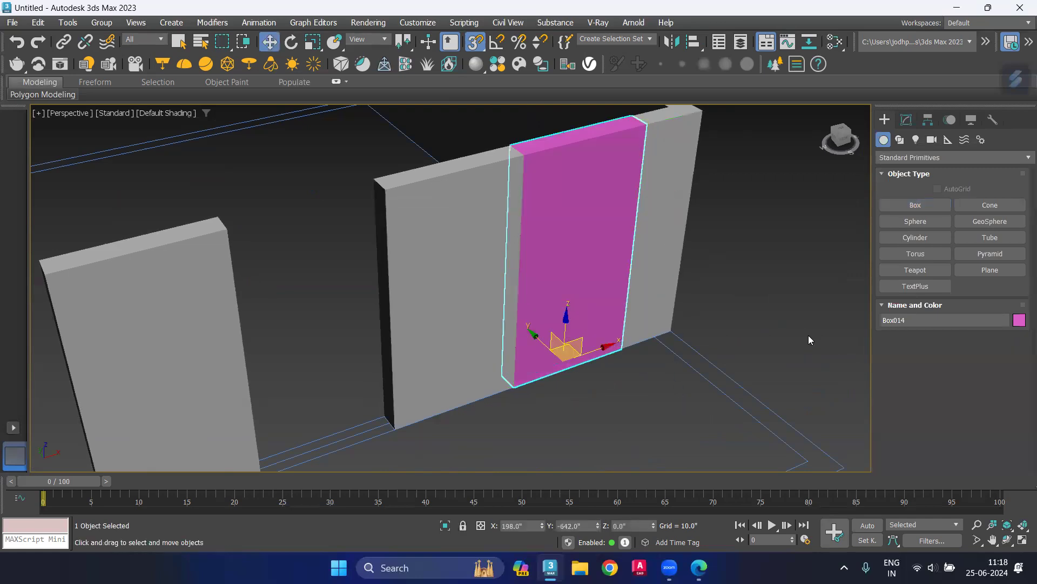
# Step: Set Box014's height to 36 inches and deselect it
pyautogui.click(907, 120)
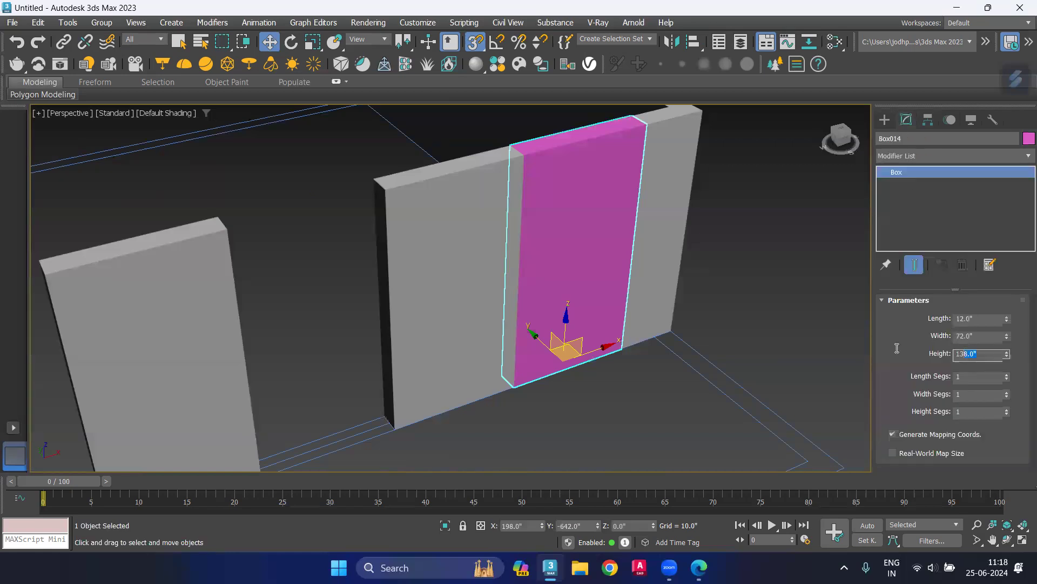
pyautogui.write('3')
pyautogui.write('6')
pyautogui.press('Return')
pyautogui.click(569, 418)
pyautogui.moveTo(568, 418); pyautogui.dragTo(551, 419, button='middle')
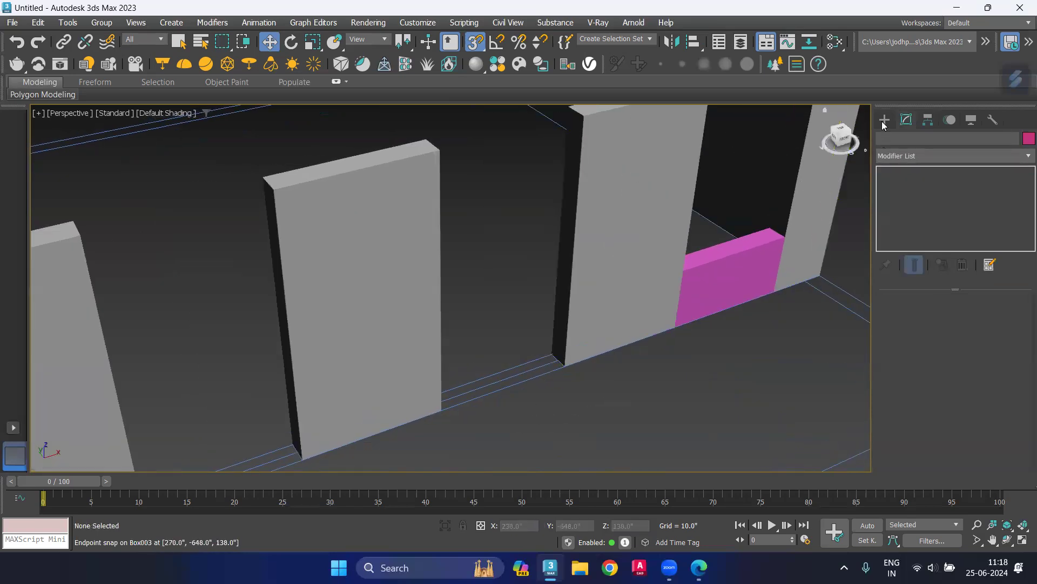
# Step: Draw a 12 by 72-inch box along the wall, then undo the misplaced cyan box
pyautogui.click(885, 120)
pyautogui.click(915, 205)
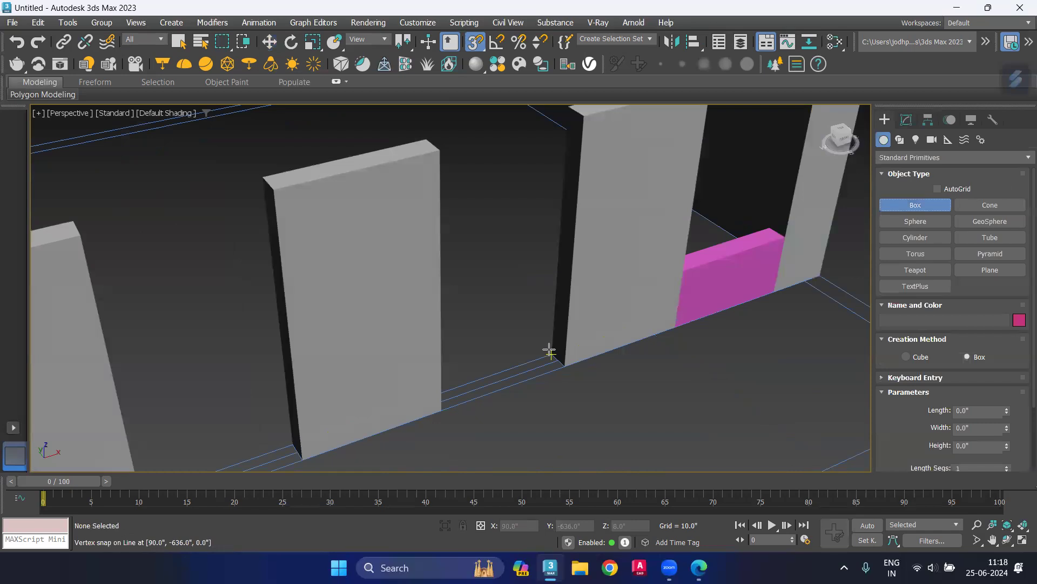
pyautogui.moveTo(551, 354); pyautogui.dragTo(444, 411)
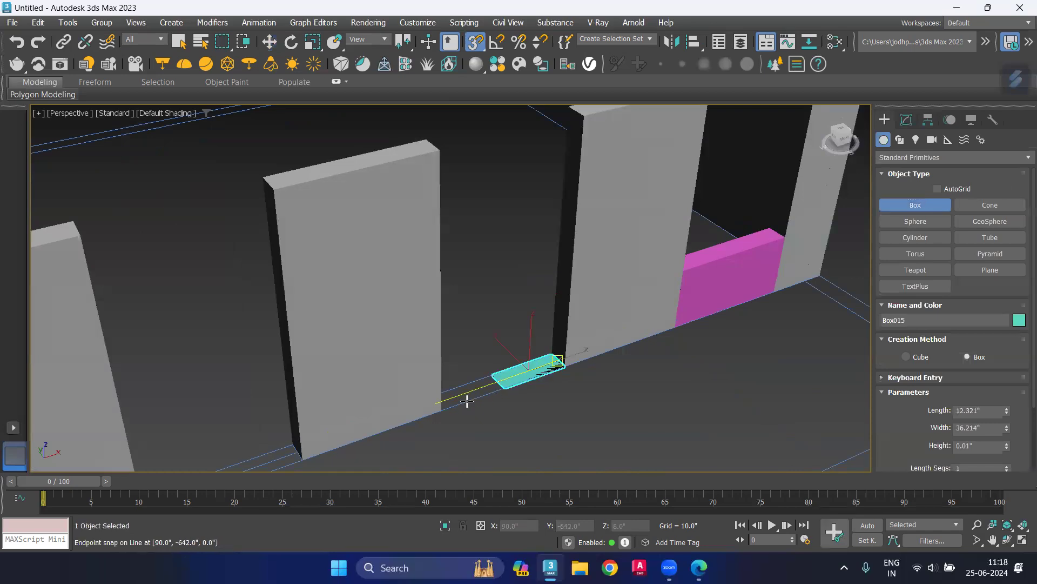
pyautogui.click(696, 282)
pyautogui.moveTo(611, 409); pyautogui.dragTo(724, 346, button='middle')
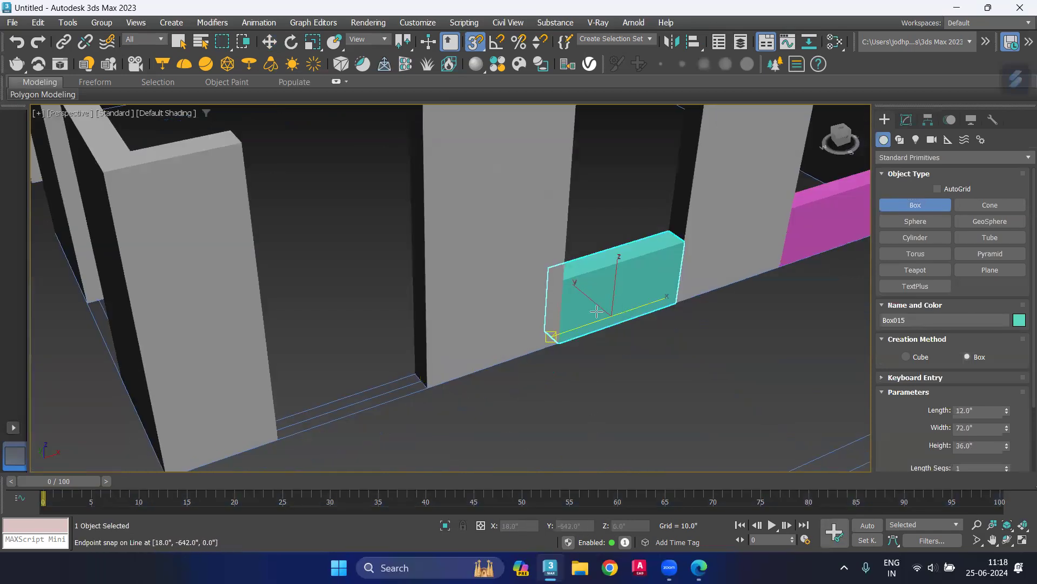
pyautogui.hotkey('ctrl', 'z')
# Step: Add 36-inch sill boxes in the lower-left opening and from the wall corner (72 by 12)
pyautogui.moveTo(415, 377); pyautogui.dragTo(278, 441)
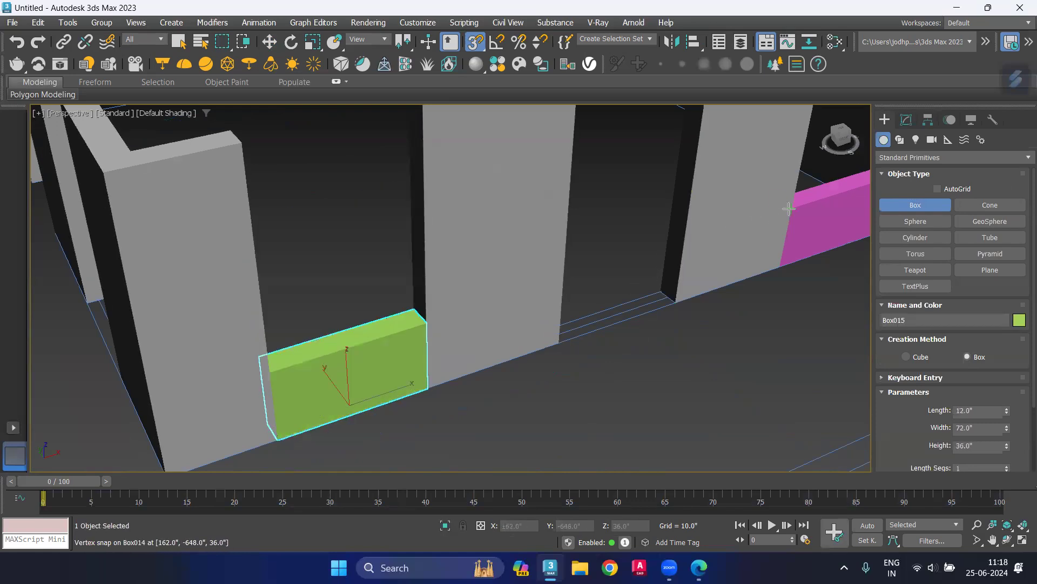
pyautogui.scroll(-5, 788, 208)
pyautogui.moveTo(435, 274); pyautogui.dragTo(488, 292, button='middle')
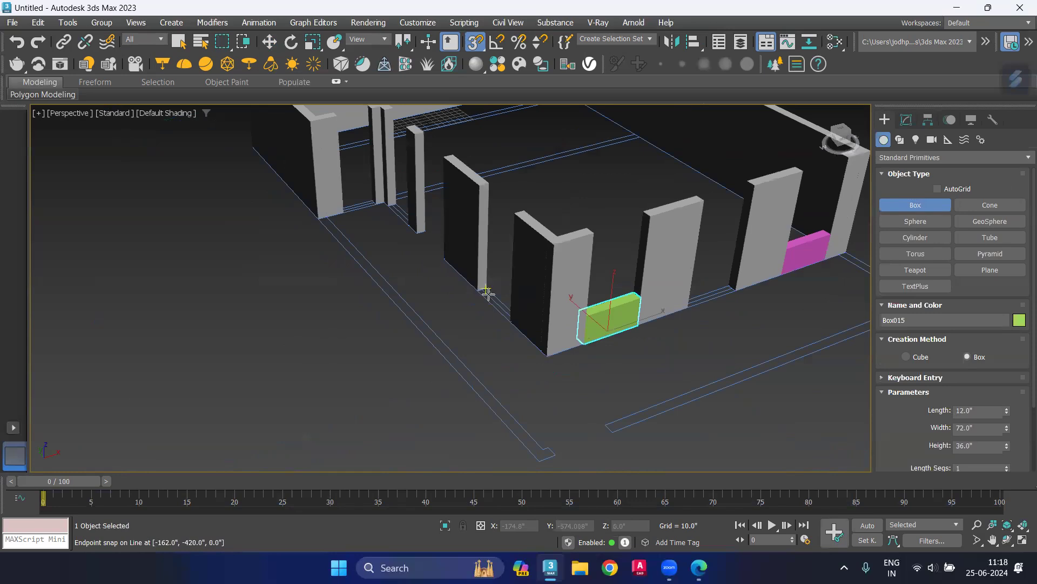
pyautogui.moveTo(487, 290); pyautogui.dragTo(505, 321)
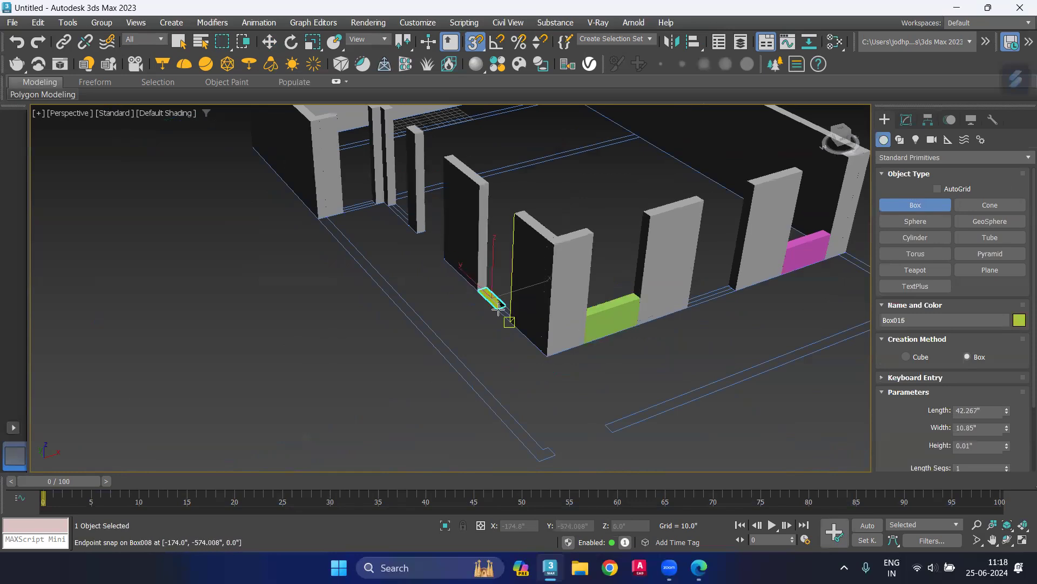
pyautogui.click(567, 312)
# Step: Add a 60 by 12-inch salmon sill box, 36 inches high, between pillars
pyautogui.scroll(3, 444, 288)
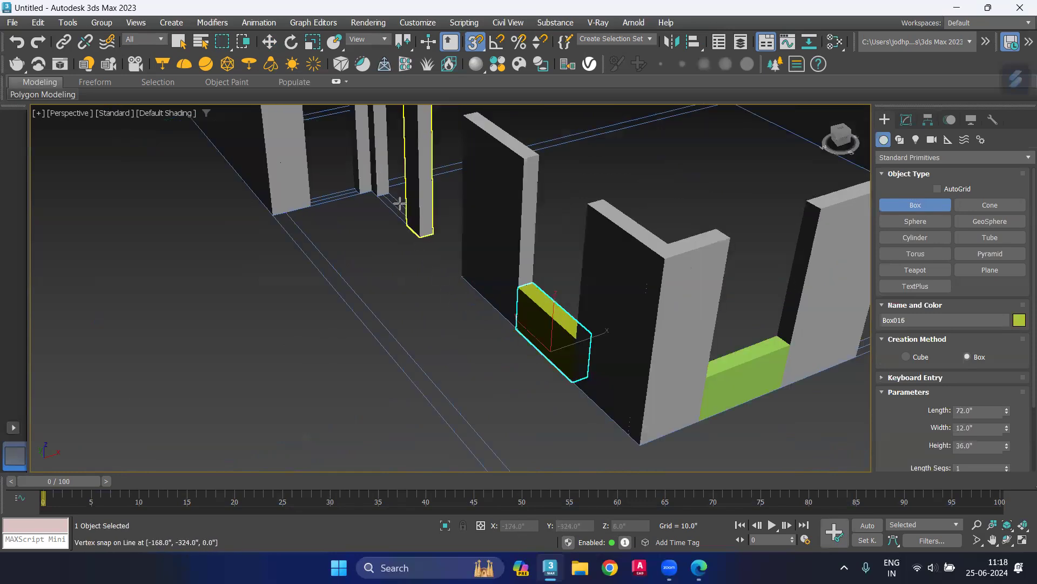
pyautogui.scroll(3, 400, 203)
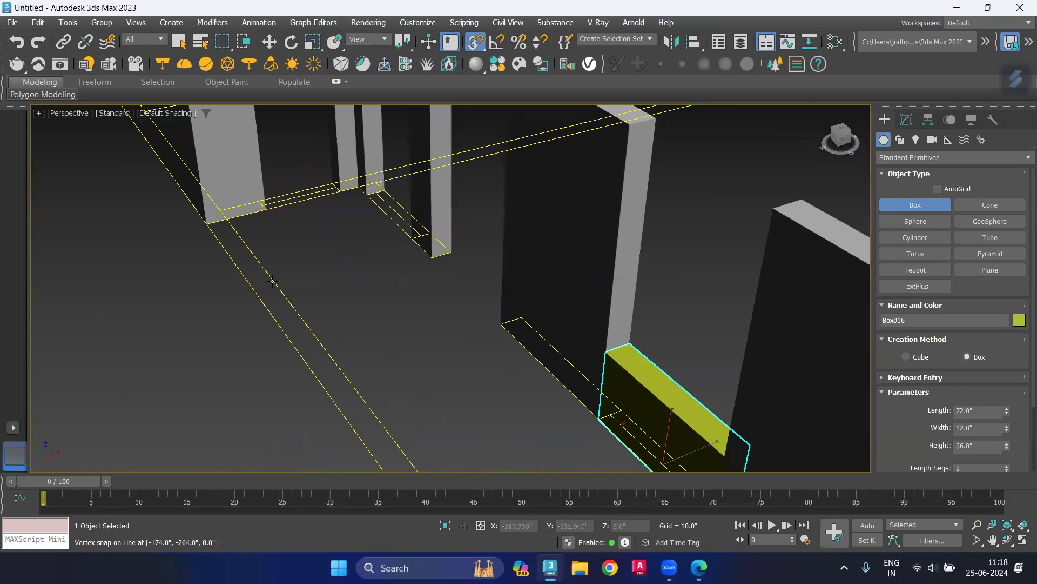
pyautogui.keyDown('alt'); pyautogui.moveTo(264, 290); pyautogui.dragTo(248, 304, button='middle'); pyautogui.keyUp('alt')
pyautogui.scroll(3, 397, 252)
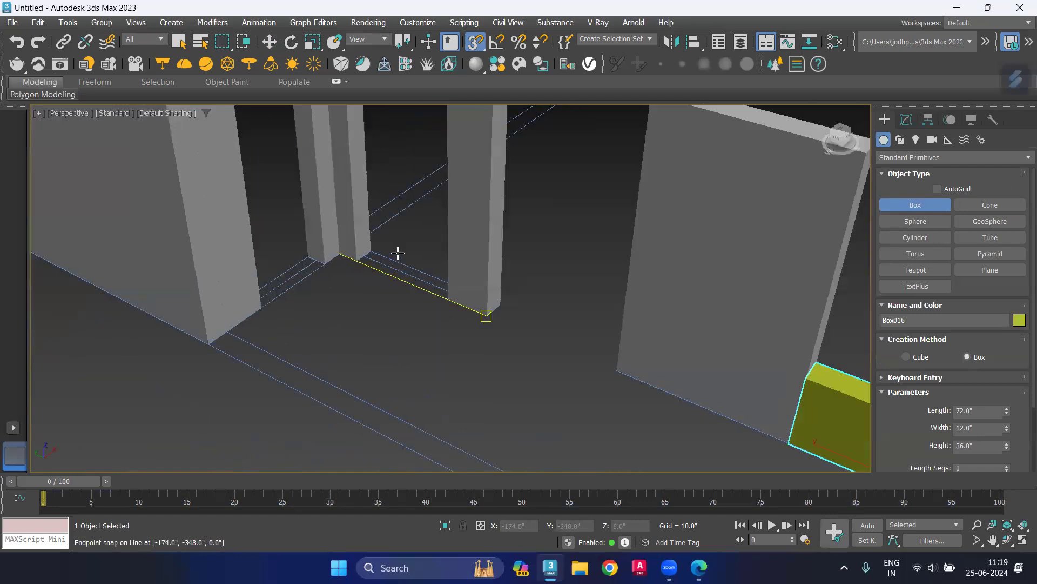
pyautogui.moveTo(359, 253); pyautogui.dragTo(454, 294)
pyautogui.click(441, 300)
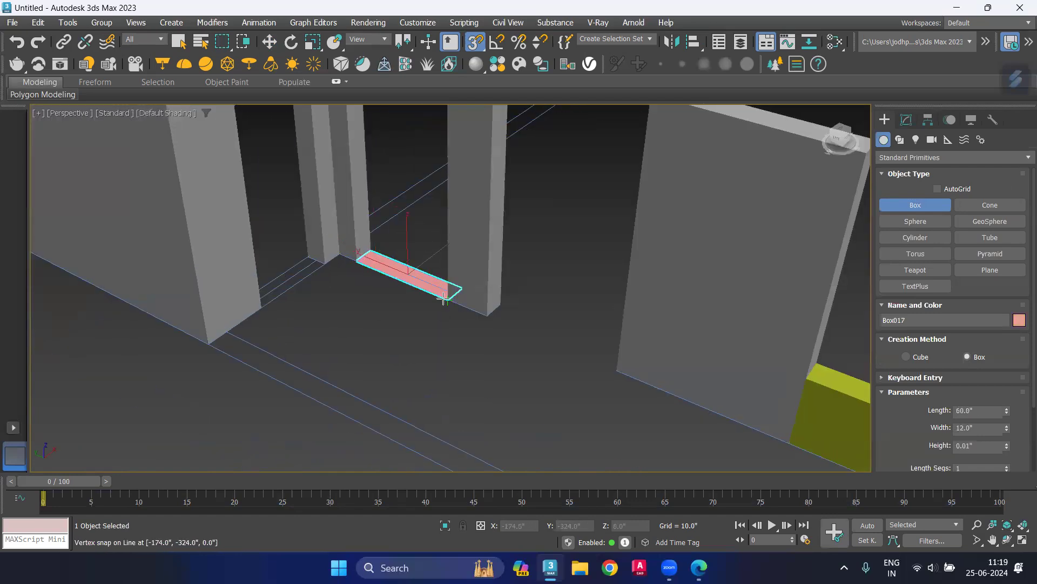
pyautogui.click(302, 267)
# Step: Add a 36-inch blue sill box against the left pillar and finish box creation
pyautogui.moveTo(321, 258); pyautogui.dragTo(262, 305)
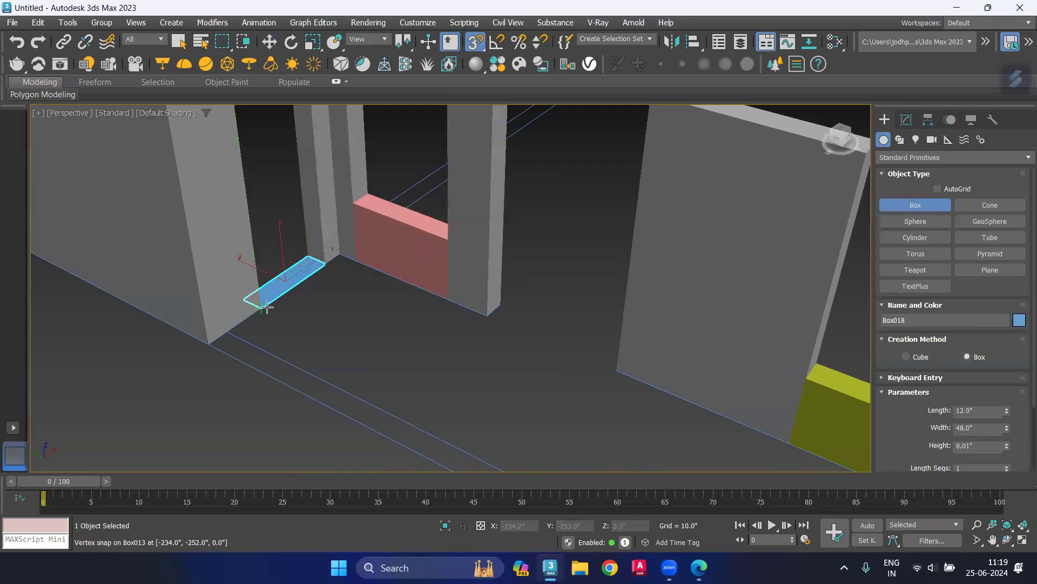
pyautogui.click(443, 252)
pyautogui.scroll(-3, 312, 289)
pyautogui.scroll(-3, 342, 308)
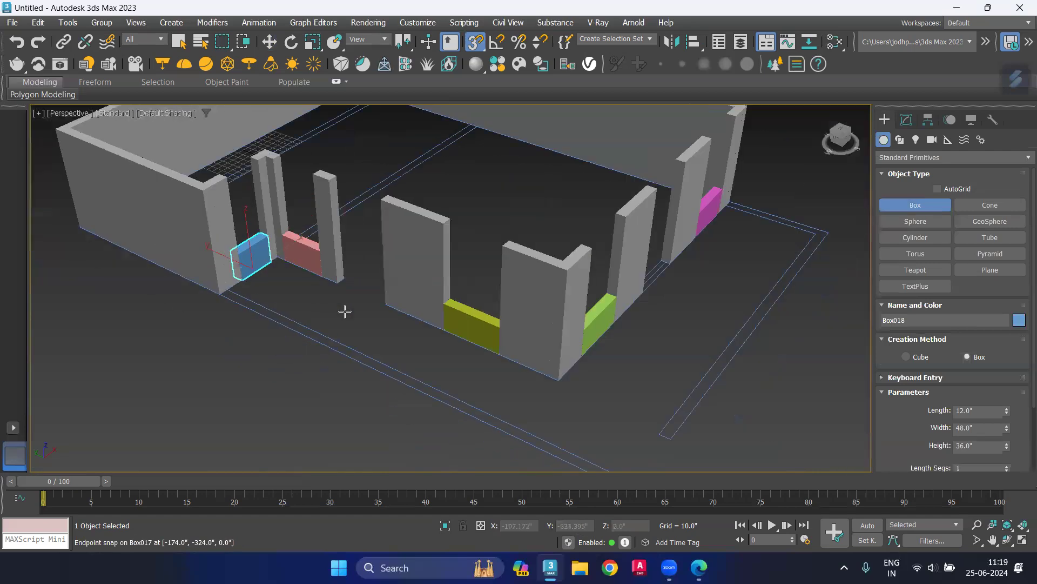
pyautogui.scroll(-2, 274, 329)
pyautogui.scroll(-1, 275, 330)
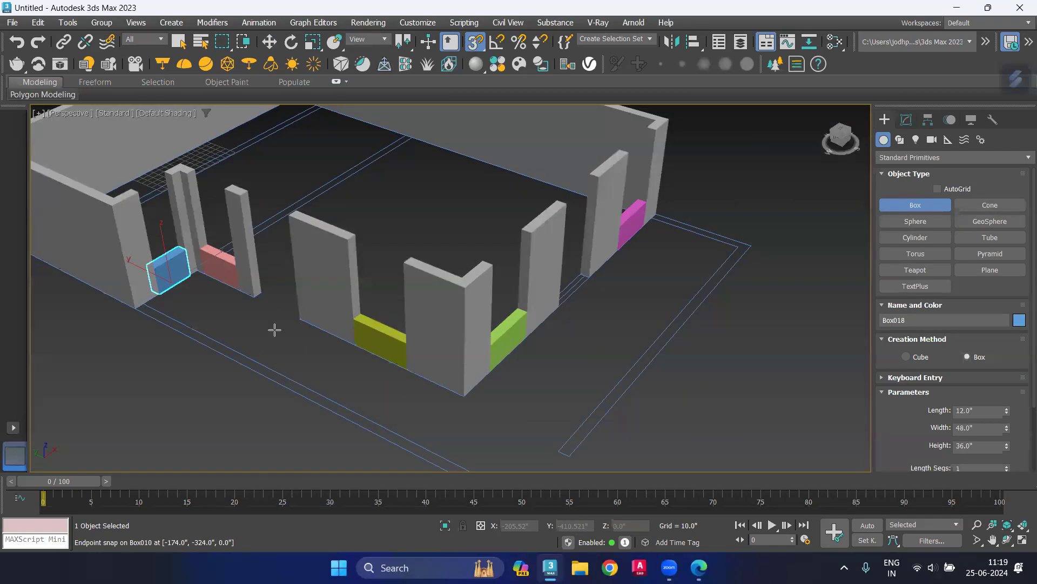
pyautogui.rightClick(275, 334)
pyautogui.click(611, 309)
pyautogui.moveTo(596, 339); pyautogui.dragTo(506, 420, button='middle')
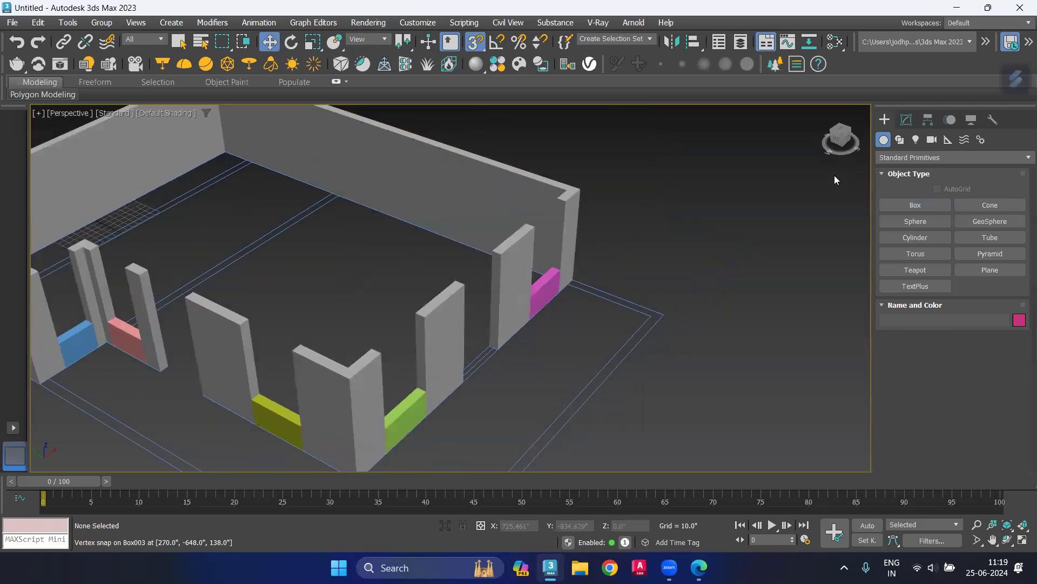
# Step: Draw a 72 by 12-inch box from the wall top at the corner
pyautogui.click(905, 204)
pyautogui.scroll(4, 562, 195)
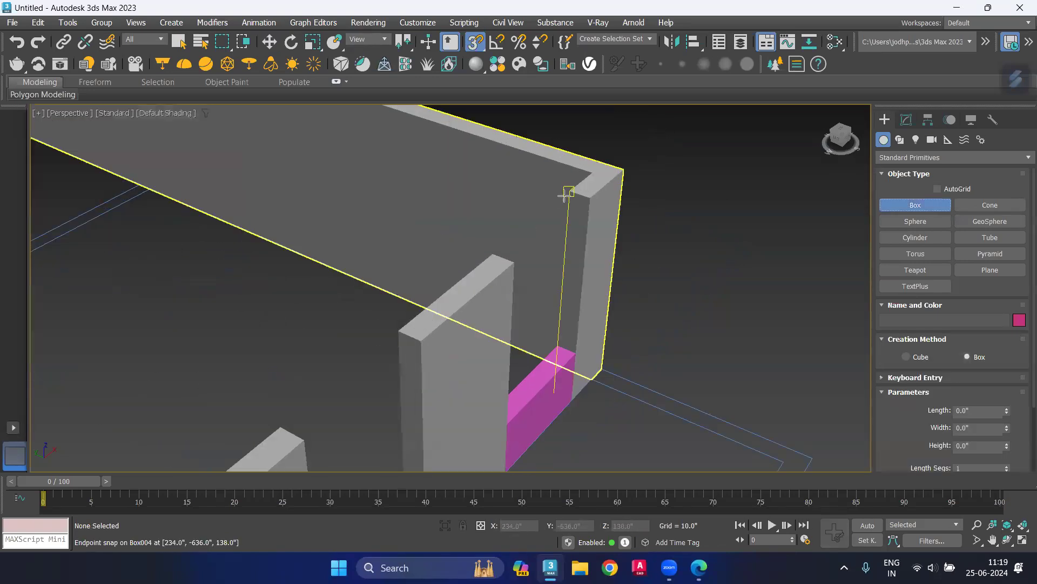
pyautogui.moveTo(573, 191); pyautogui.dragTo(514, 256)
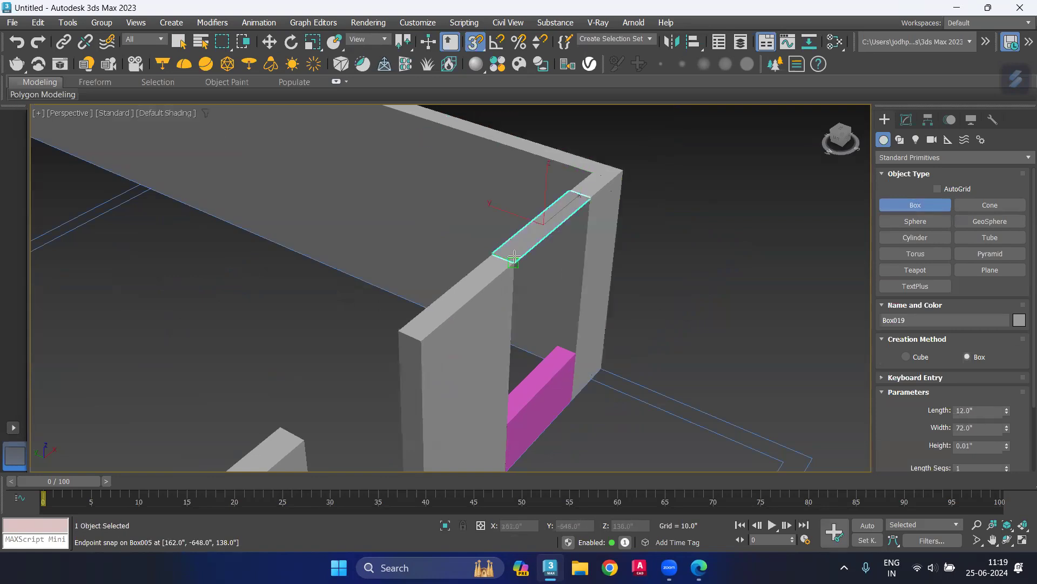
pyautogui.click(570, 352)
pyautogui.rightClick(570, 352)
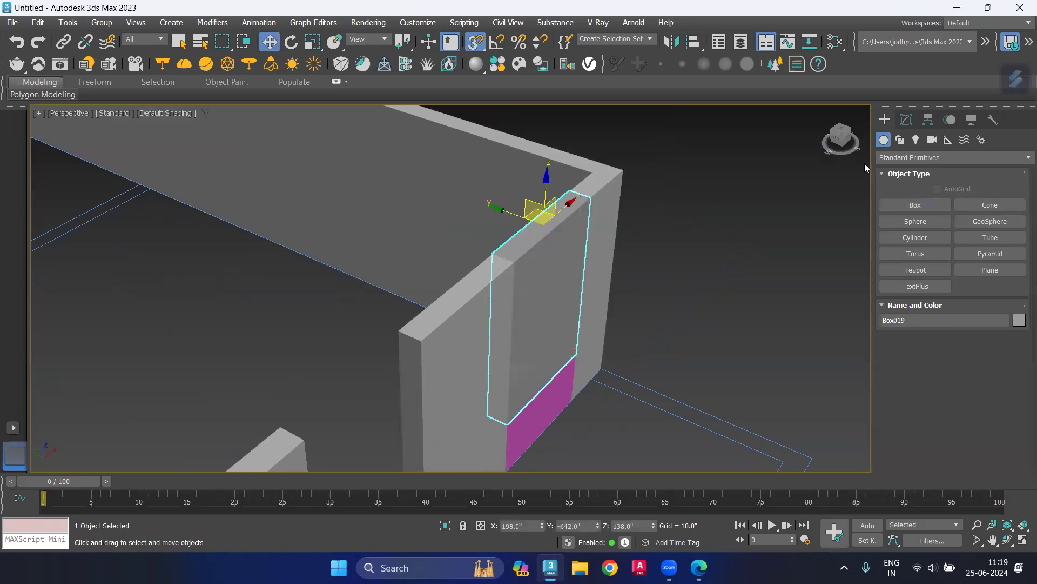
# Step: Enter the new box's height in the Modify panel: 54, then -4 so it hangs downward
pyautogui.click(907, 120)
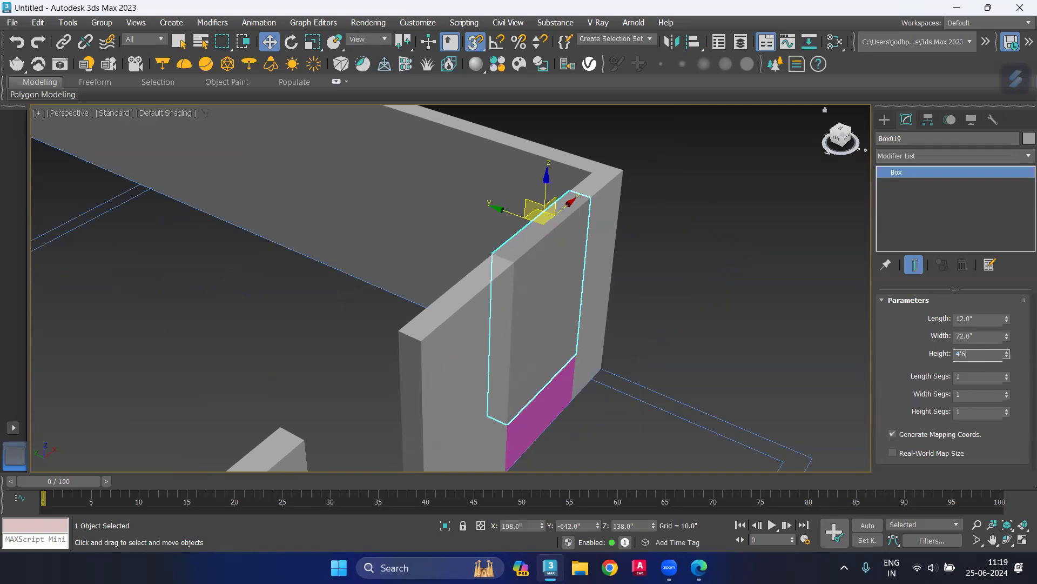
pyautogui.press('Return')
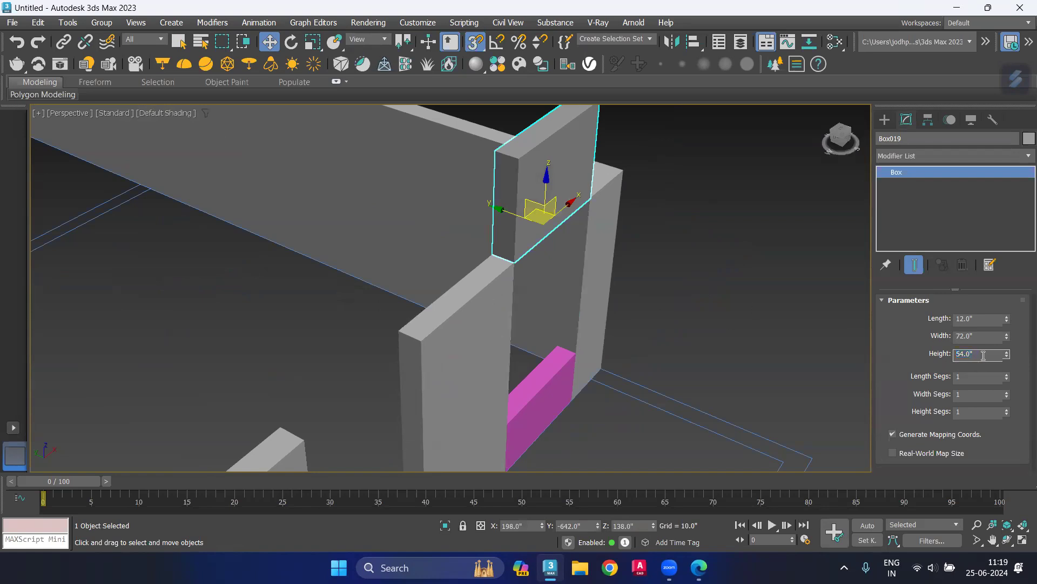
pyautogui.write("-4'6")
pyautogui.press('Return')
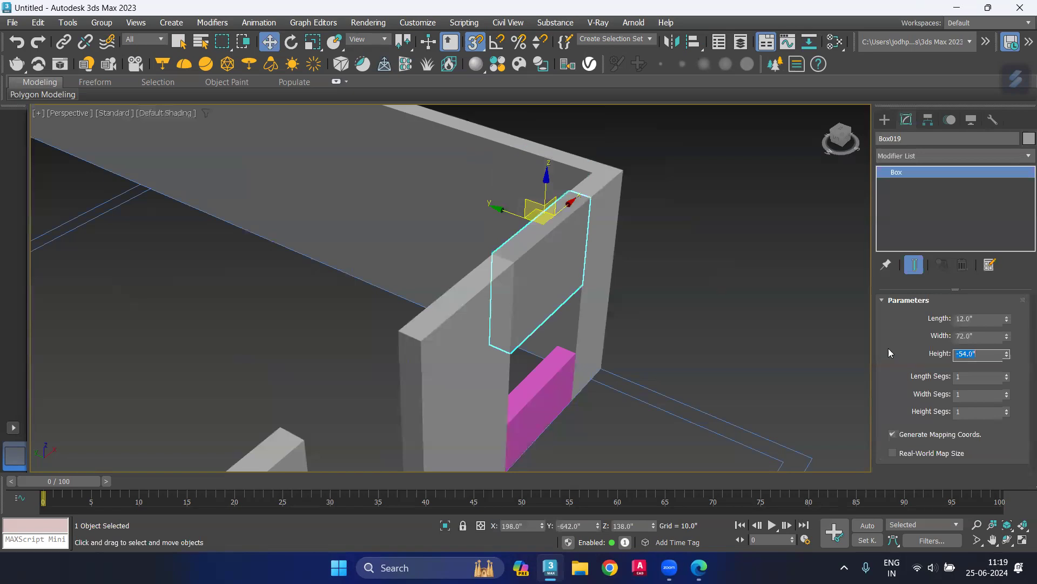
pyautogui.click(700, 297)
# Step: Undo the accidental move of the Box003 back wall with Ctrl+Z
pyautogui.scroll(5, 558, 320)
pyautogui.scroll(3, 545, 333)
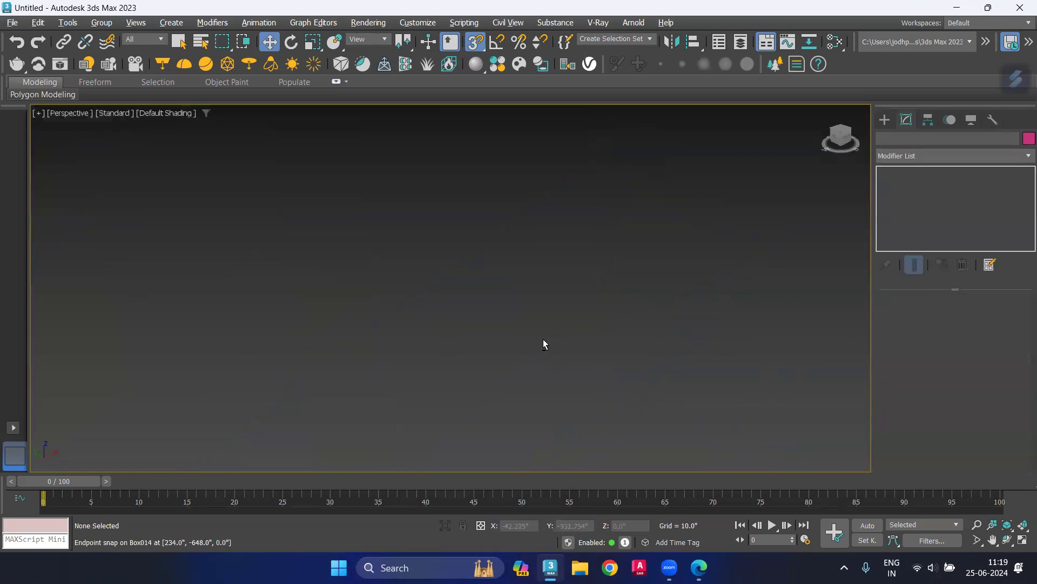
pyautogui.scroll(-5, 506, 356)
pyautogui.scroll(-5, 506, 356)
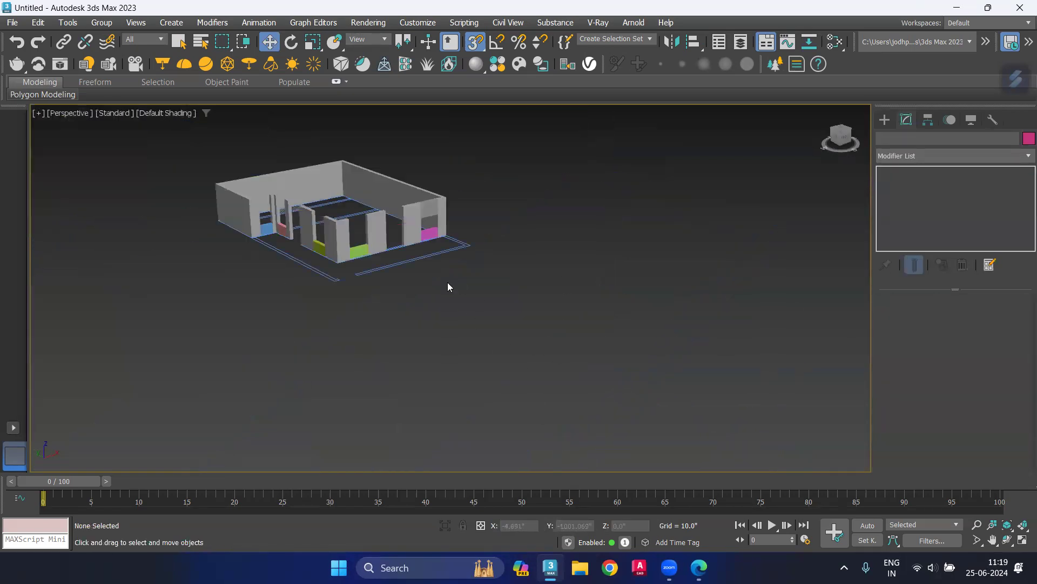
pyautogui.moveTo(448, 285); pyautogui.dragTo(545, 315, button='middle')
pyautogui.scroll(5, 550, 239)
pyautogui.scroll(4, 550, 239)
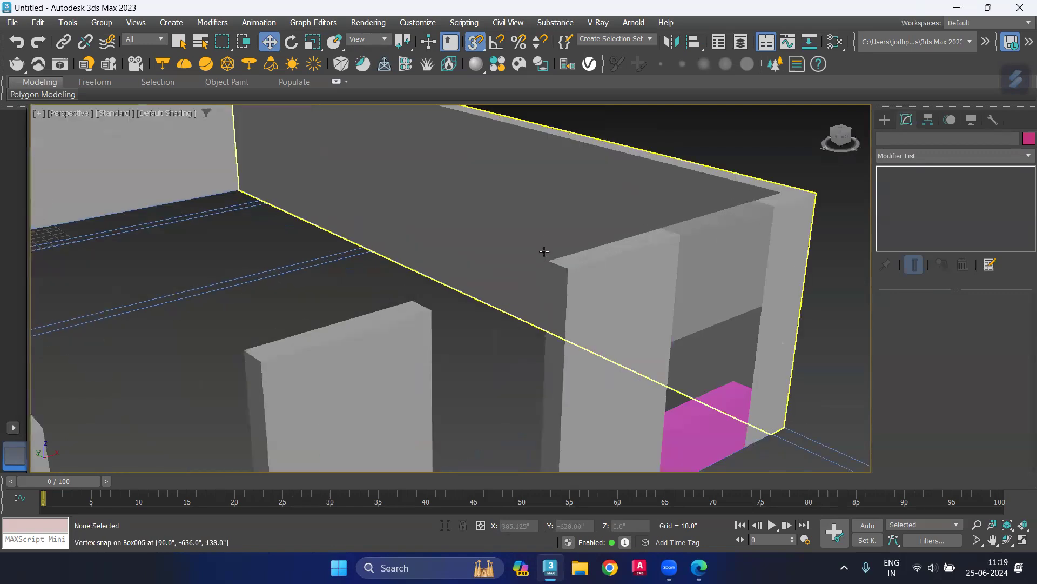
pyautogui.moveTo(536, 276); pyautogui.dragTo(486, 265)
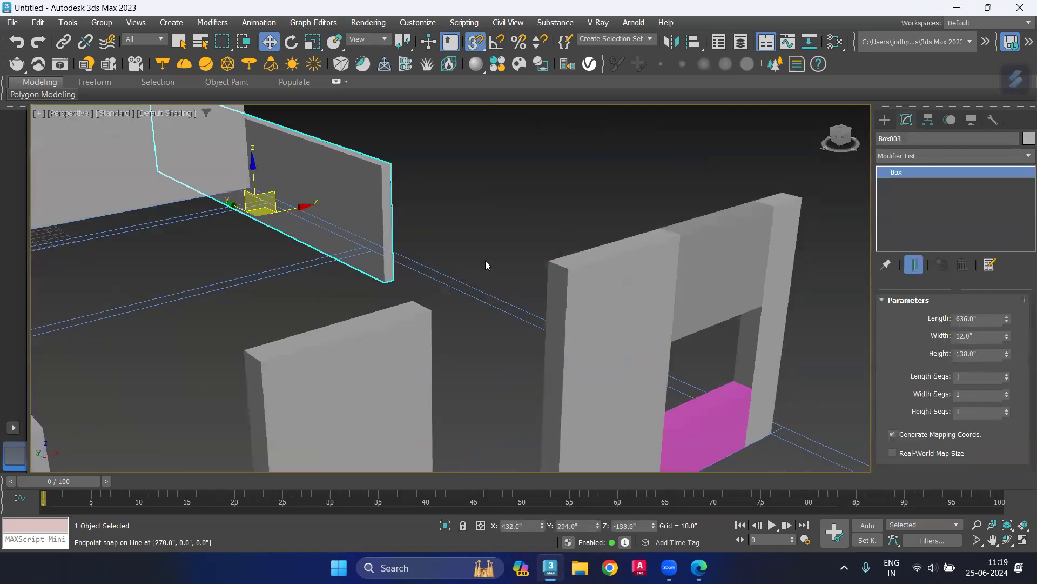
pyautogui.press('z')
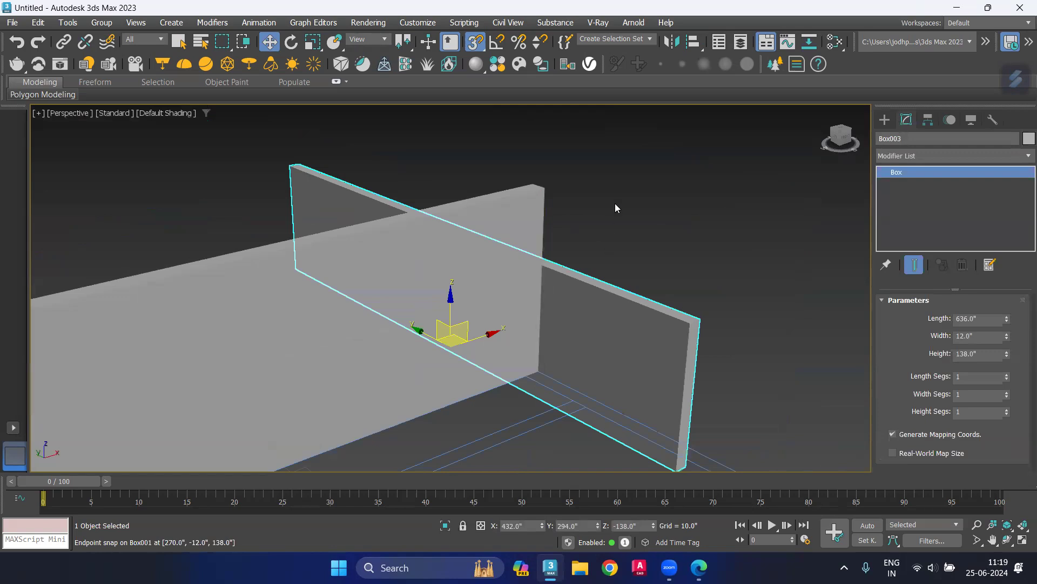
pyautogui.hotkey('ctrl', 'z')
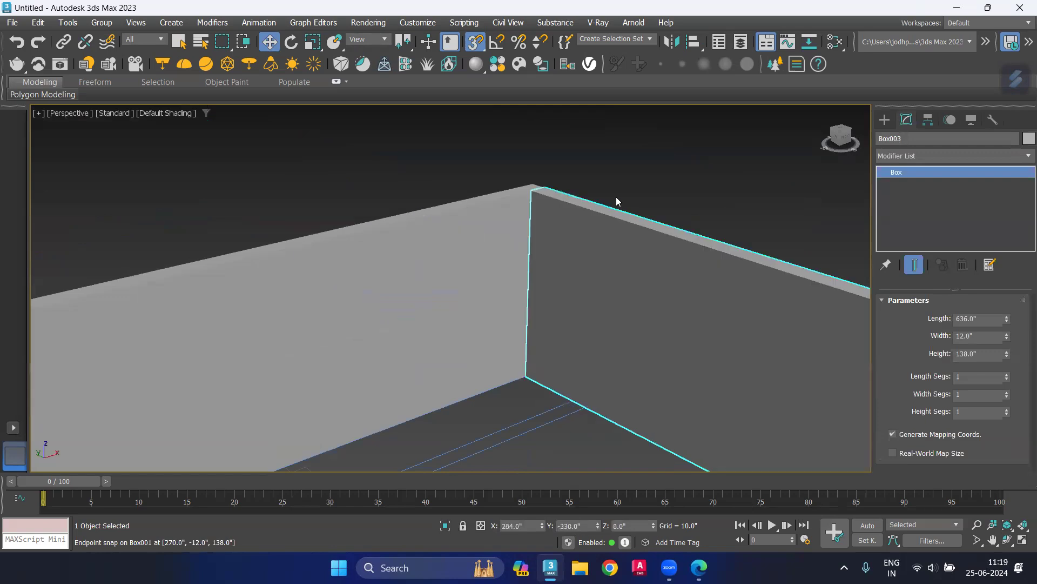
# Step: Clear the selection and pan the view into the room
pyautogui.scroll(-5, 605, 214)
pyautogui.scroll(2, 558, 305)
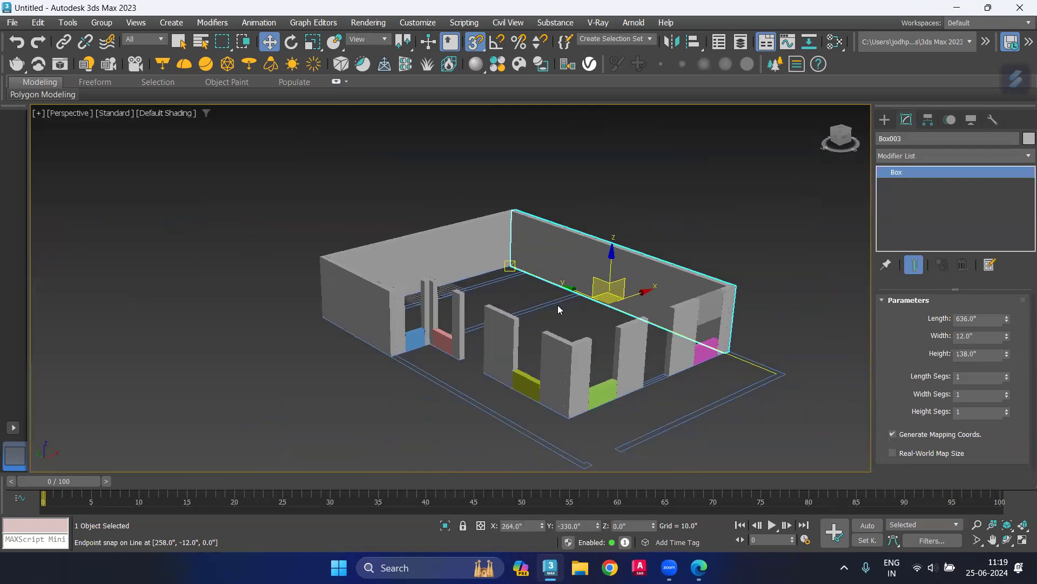
pyautogui.scroll(2, 593, 328)
pyautogui.scroll(3, 586, 349)
pyautogui.click(586, 349)
pyautogui.moveTo(586, 349); pyautogui.dragTo(426, 308, button='middle')
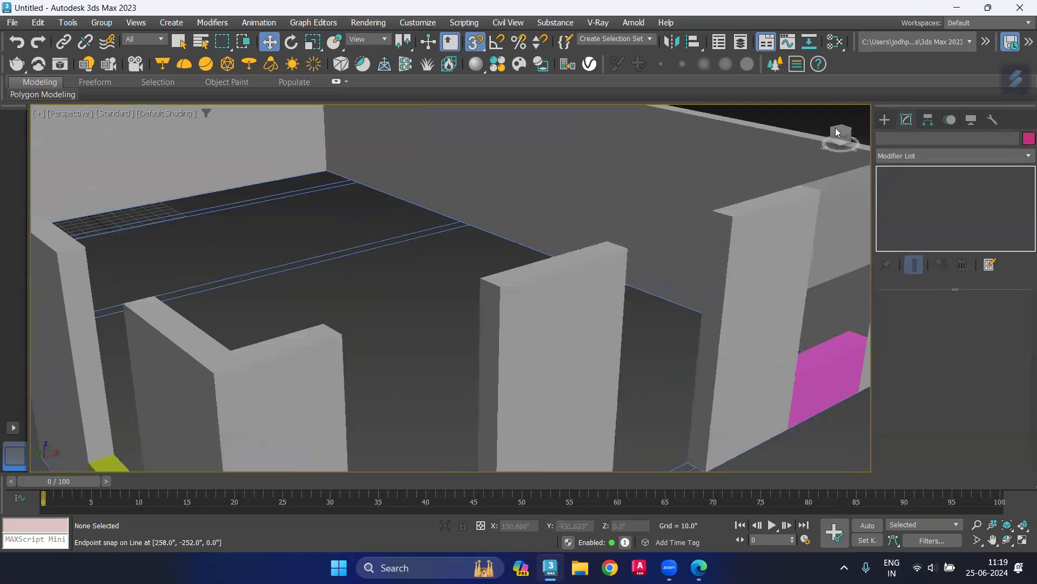
# Step: Draw lintel boxes hanging from the wall top above the first doorways and the left wall
pyautogui.click(884, 120)
pyautogui.moveTo(718, 212); pyautogui.dragTo(616, 240)
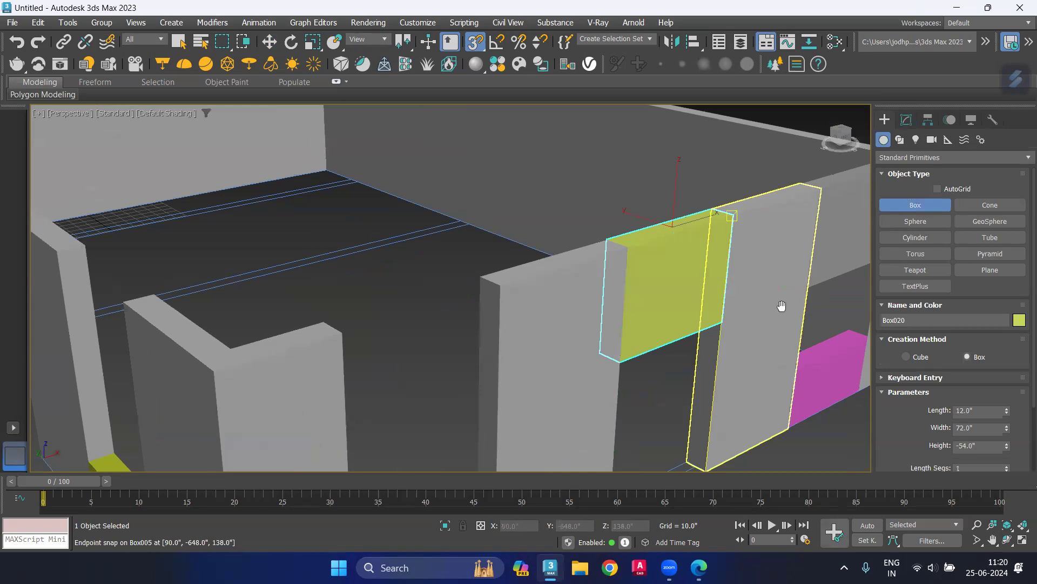
pyautogui.moveTo(780, 303); pyautogui.dragTo(579, 227, button='middle')
pyautogui.moveTo(567, 221); pyautogui.dragTo(433, 254)
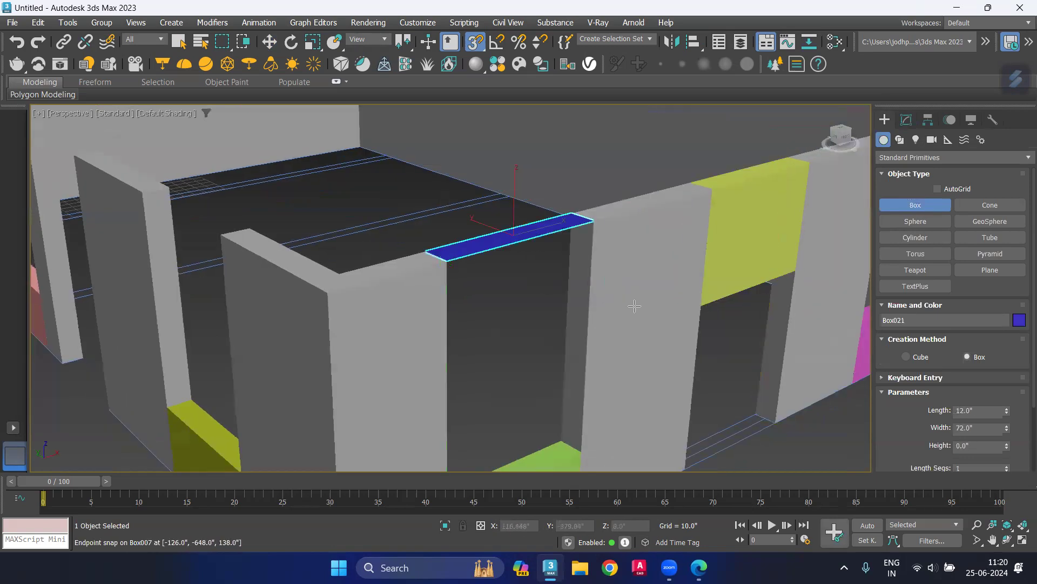
pyautogui.moveTo(168, 188); pyautogui.dragTo(214, 243)
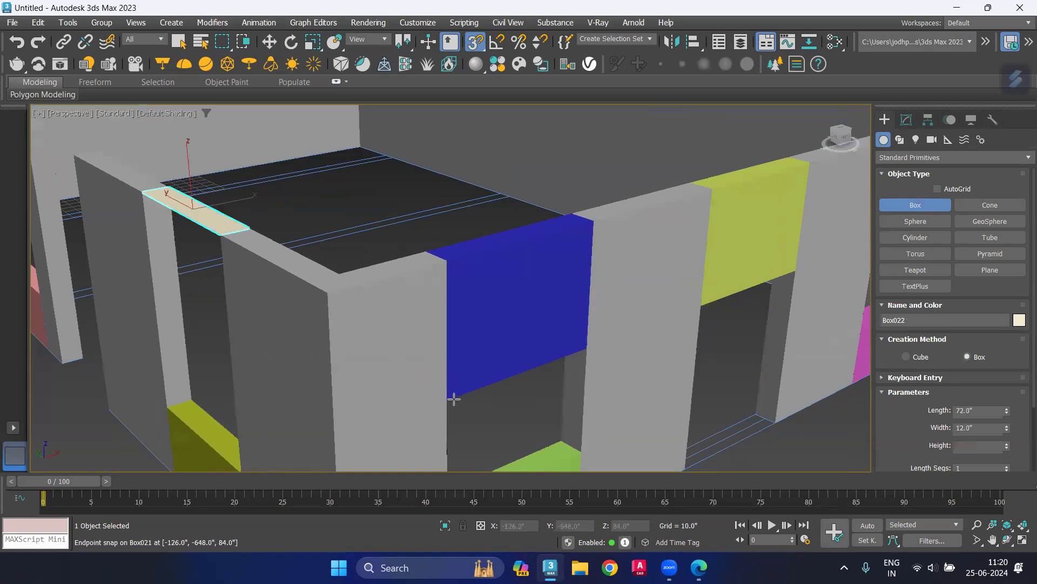
pyautogui.moveTo(321, 323); pyautogui.dragTo(688, 371, button='middle')
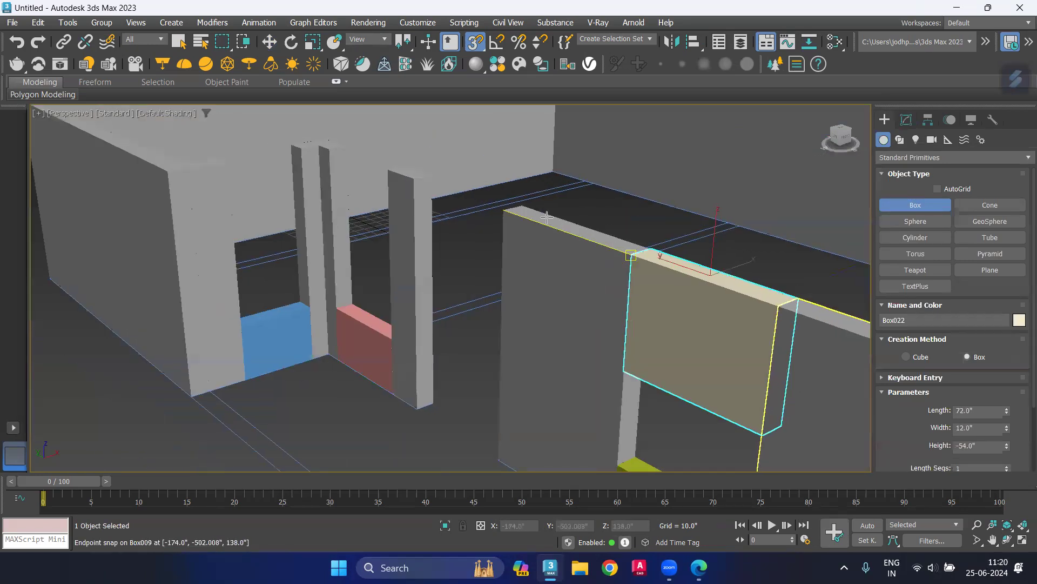
# Step: Add 72 by 12 and 48-inch lintels over the left-wall openings, each -54 inches high
pyautogui.click(434, 202)
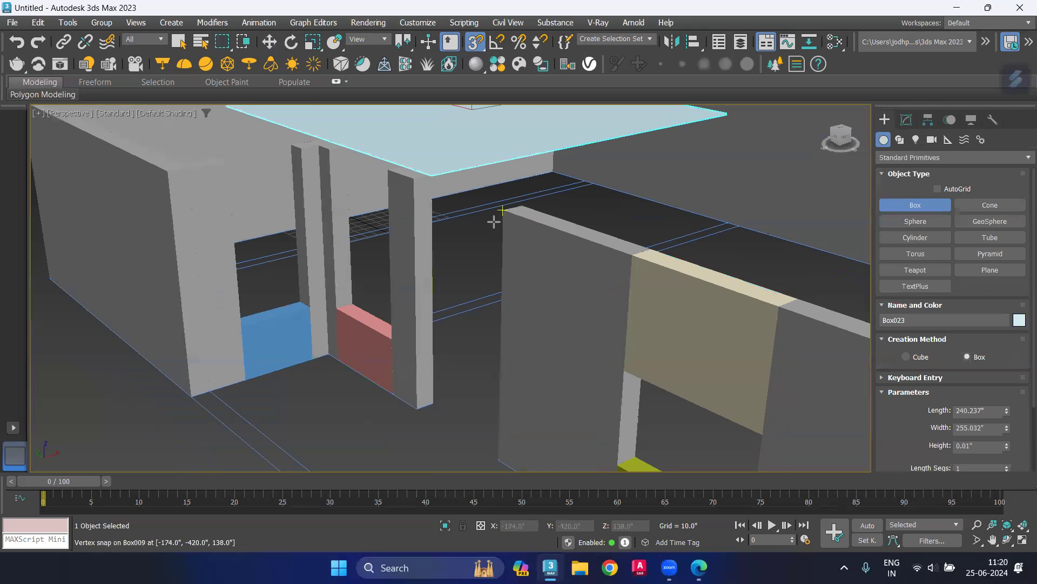
pyautogui.moveTo(487, 236); pyautogui.dragTo(511, 208)
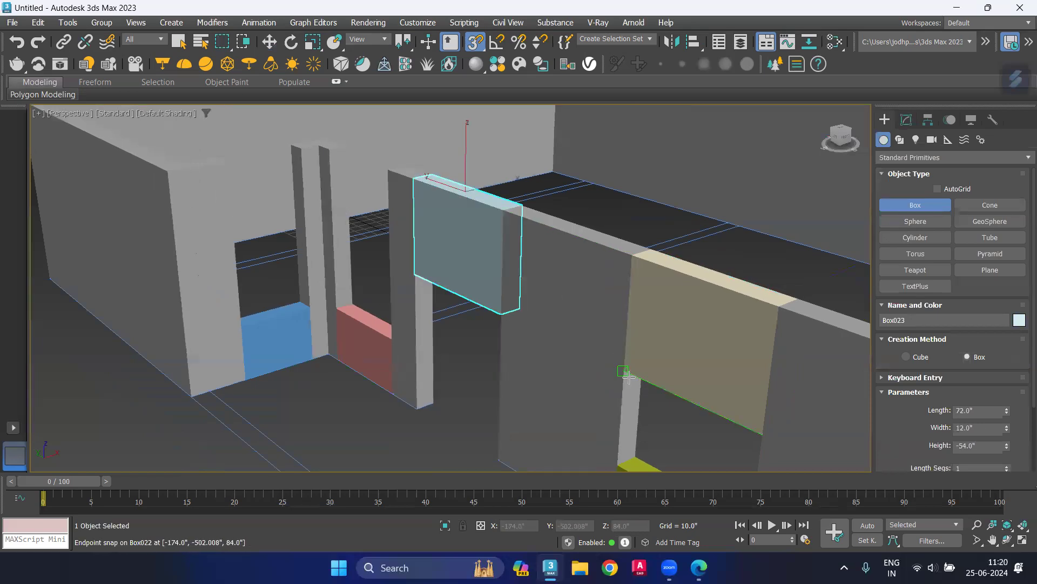
pyautogui.click(625, 372)
pyautogui.moveTo(335, 147); pyautogui.dragTo(406, 165)
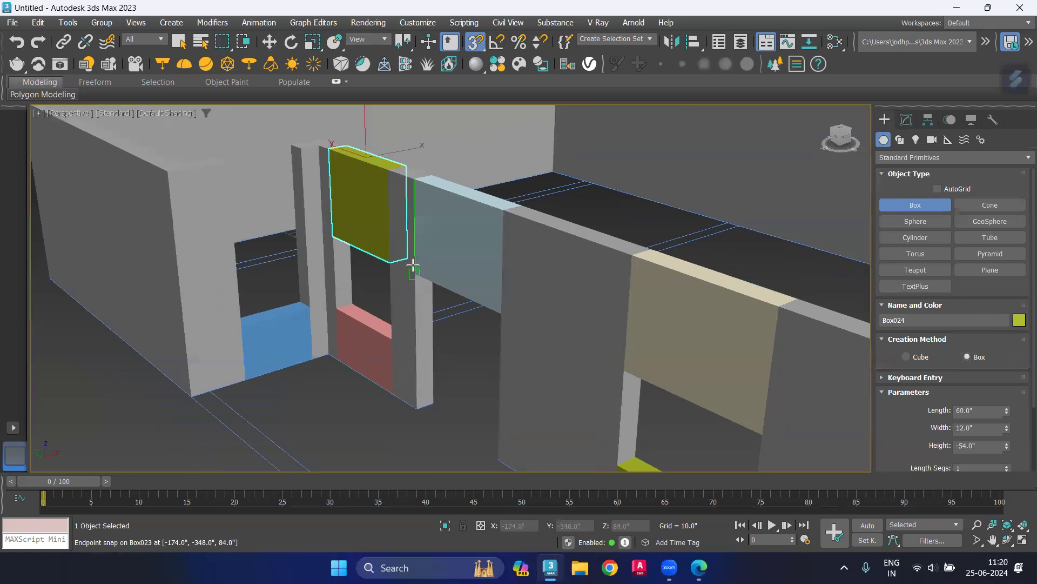
pyautogui.moveTo(299, 146); pyautogui.dragTo(230, 158)
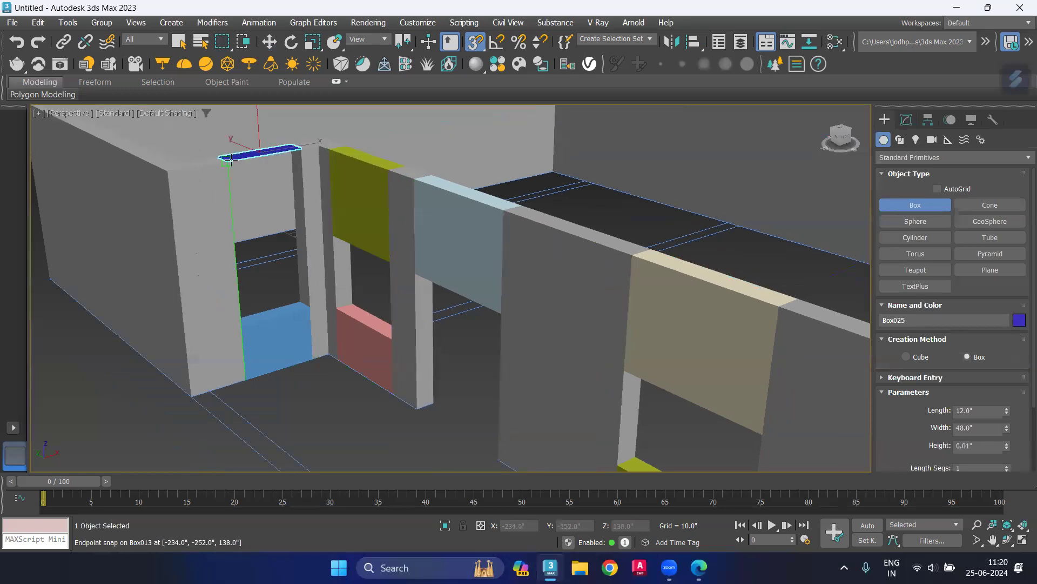
pyautogui.moveTo(331, 380)
pyautogui.mouseDown(button='middle')
pyautogui.moveTo(337, 302)
pyautogui.moveTo(323, 304)
pyautogui.moveTo(319, 320)
pyautogui.moveTo(372, 317)
pyautogui.moveTo(362, 306)
pyautogui.moveTo(349, 300)
pyautogui.moveTo(352, 331)
pyautogui.mouseUp(button='middle')
pyautogui.scroll(-5, 337, 303)
# Step: Leave box creation and window-select all 25 wall pieces in the Front view
pyautogui.press('w')
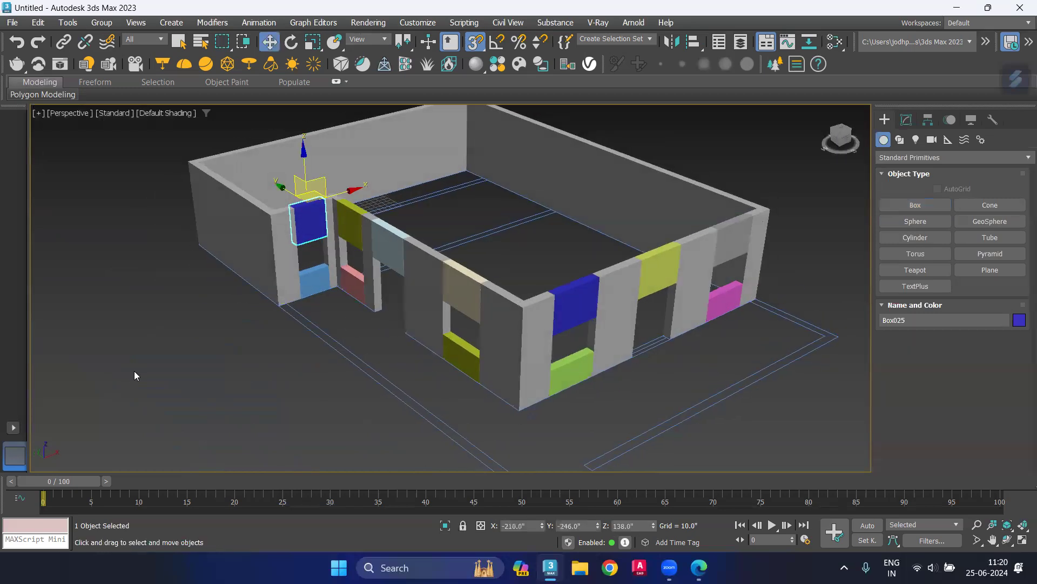
pyautogui.rightClick(134, 359)
pyautogui.rightClick(100, 299)
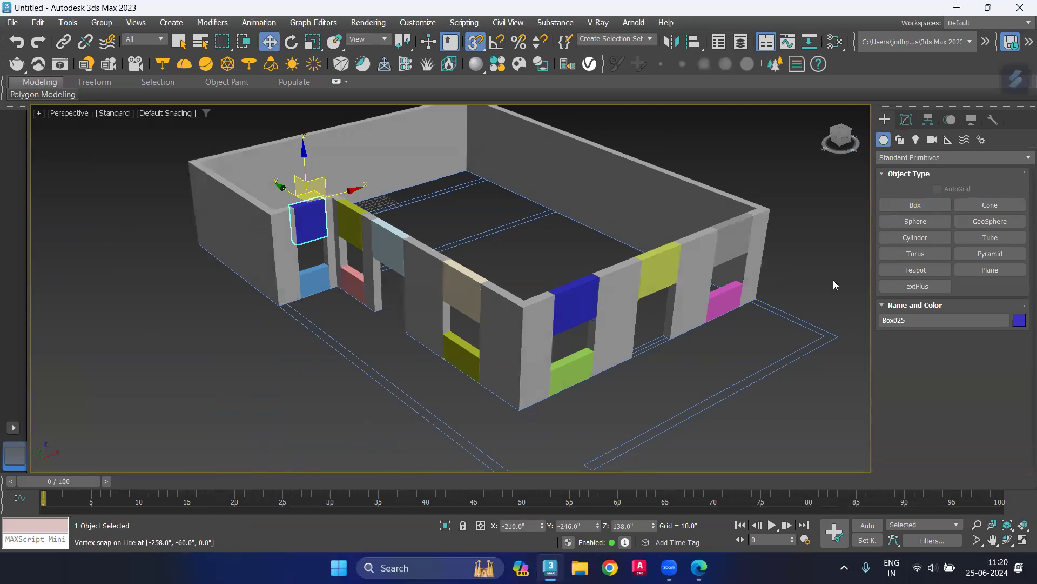
pyautogui.press('f')
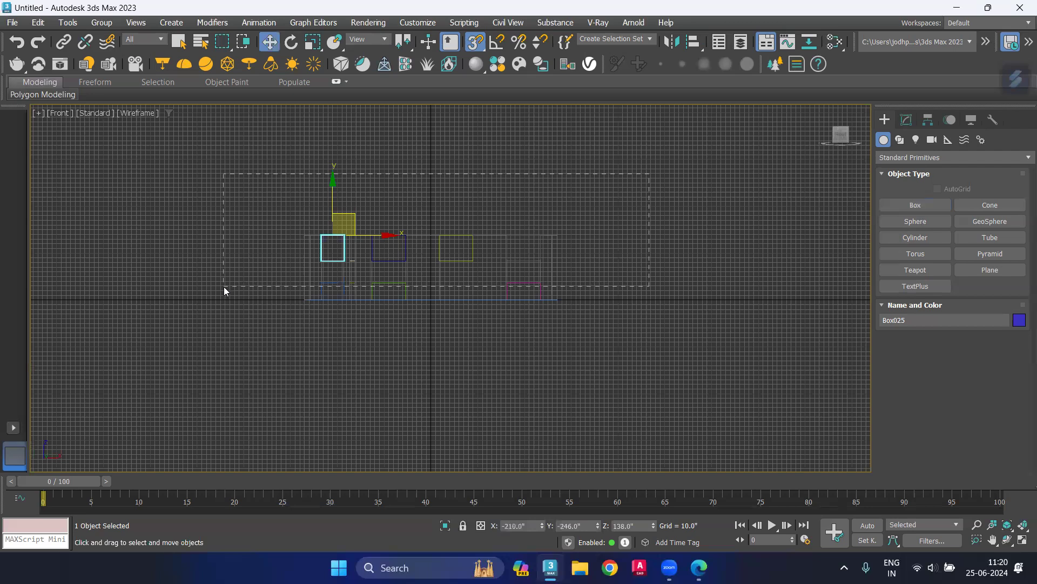
pyautogui.moveTo(226, 282); pyautogui.dragTo(224, 288)
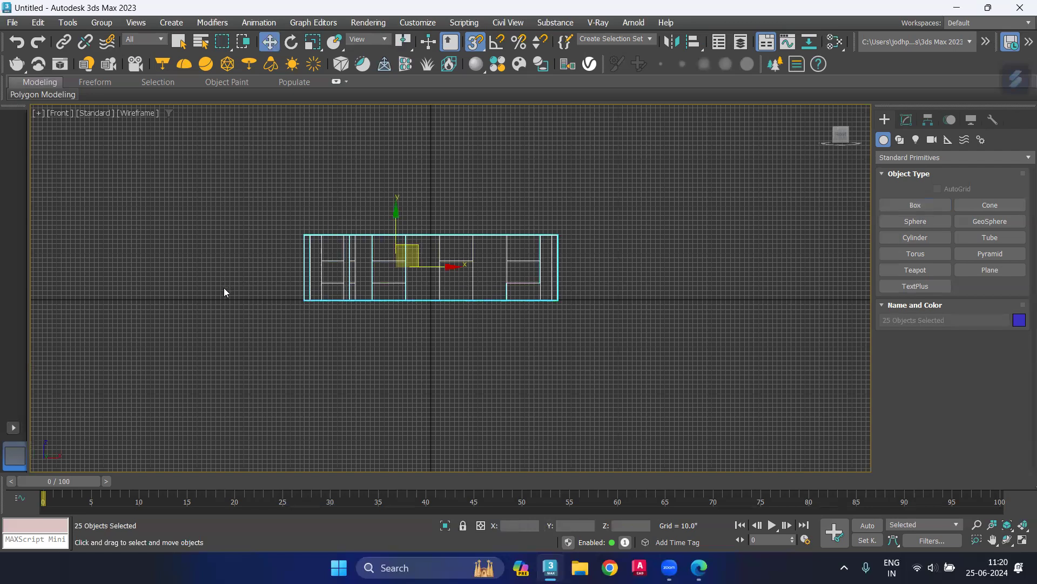
# Step: Set the object colour of all 25 pieces to gray, deselect, and return to Perspective
pyautogui.click(911, 117)
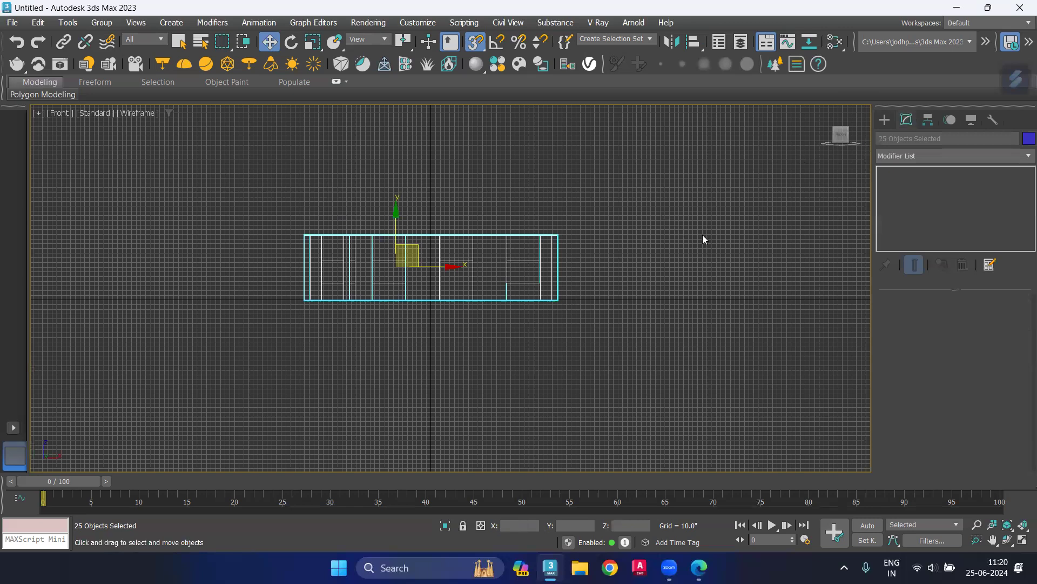
pyautogui.click(1026, 139)
pyautogui.click(630, 316)
pyautogui.click(607, 369)
pyautogui.click(644, 268)
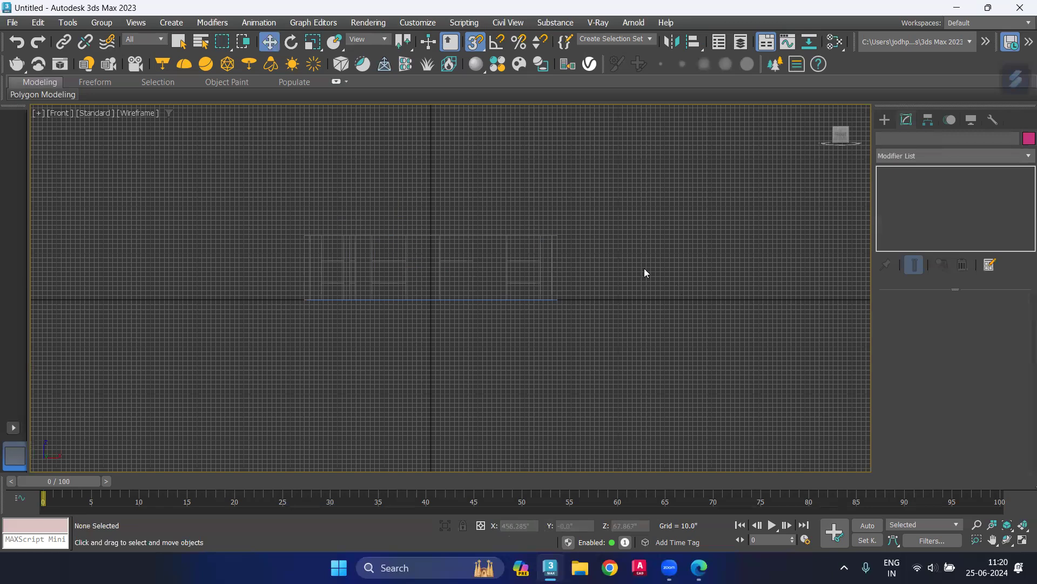
pyautogui.press('p')
# Step: Select the Box003 back wall and browse the modifier list for entries starting with E
pyautogui.keyDown('alt'); pyautogui.moveTo(759, 142); pyautogui.dragTo(731, 207, button='middle'); pyautogui.keyUp('alt')
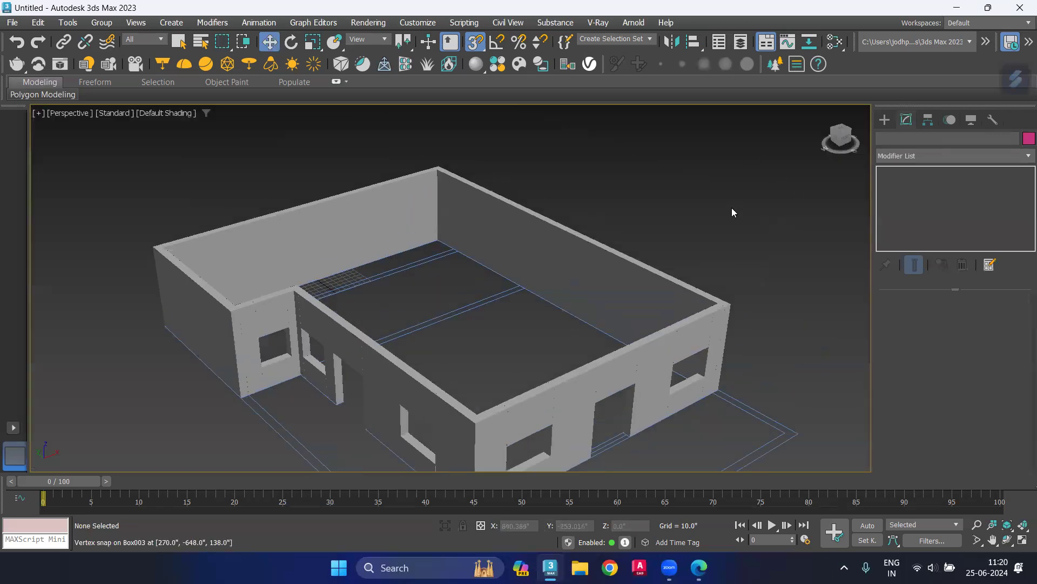
pyautogui.click(540, 246)
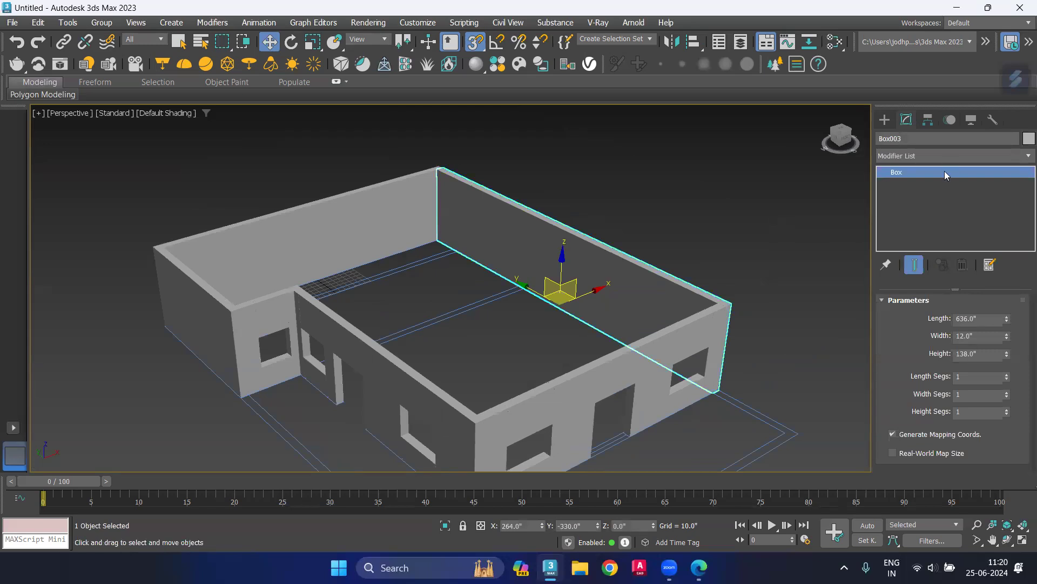
pyautogui.click(939, 156)
pyautogui.press('e')
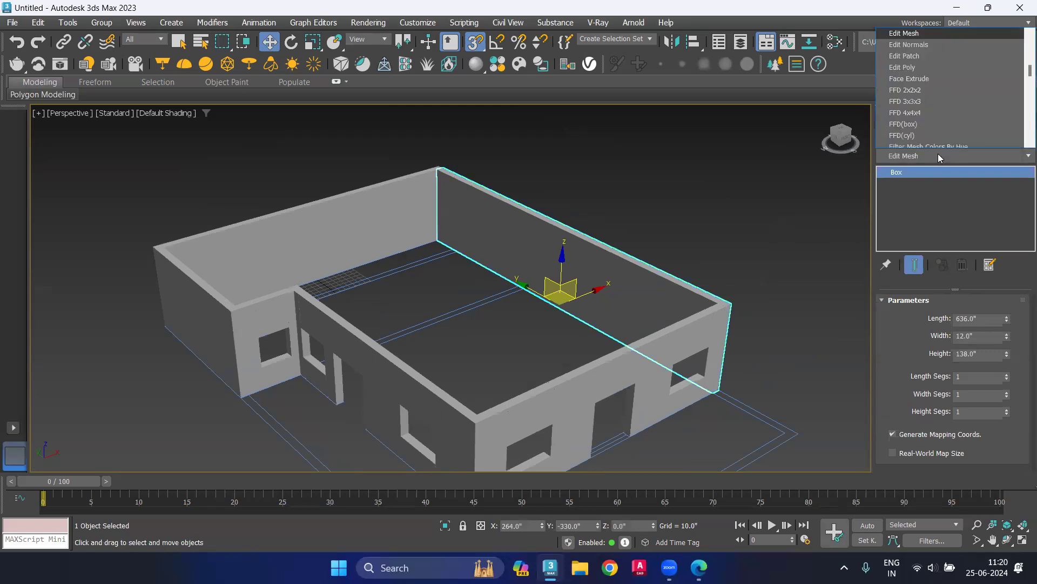
# Step: Add an Edit Poly modifier to the back wall, Box003
pyautogui.press('f')
pyautogui.press('l')
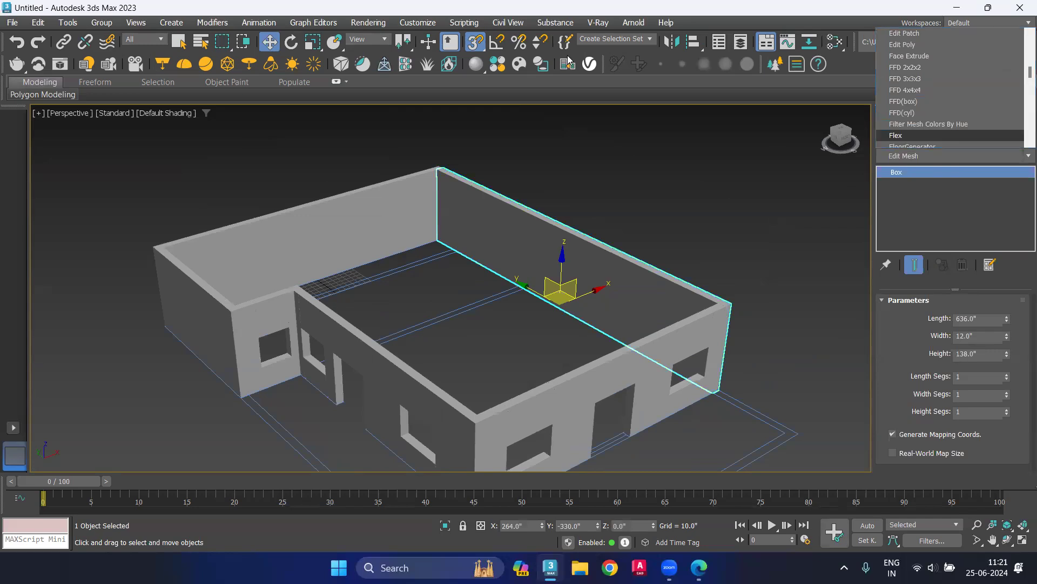
pyautogui.press('Escape')
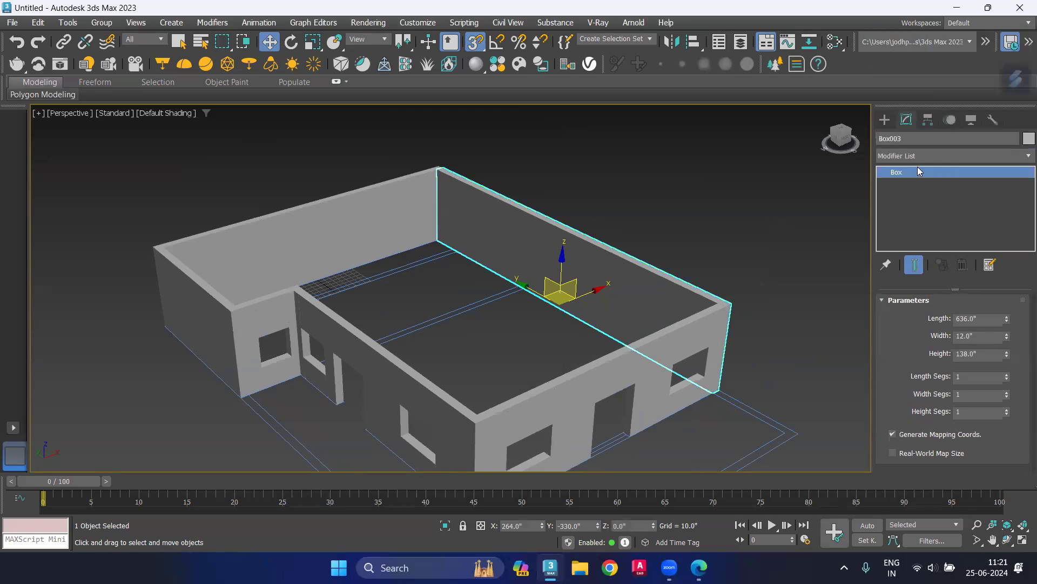
pyautogui.click(918, 155)
pyautogui.press('e')
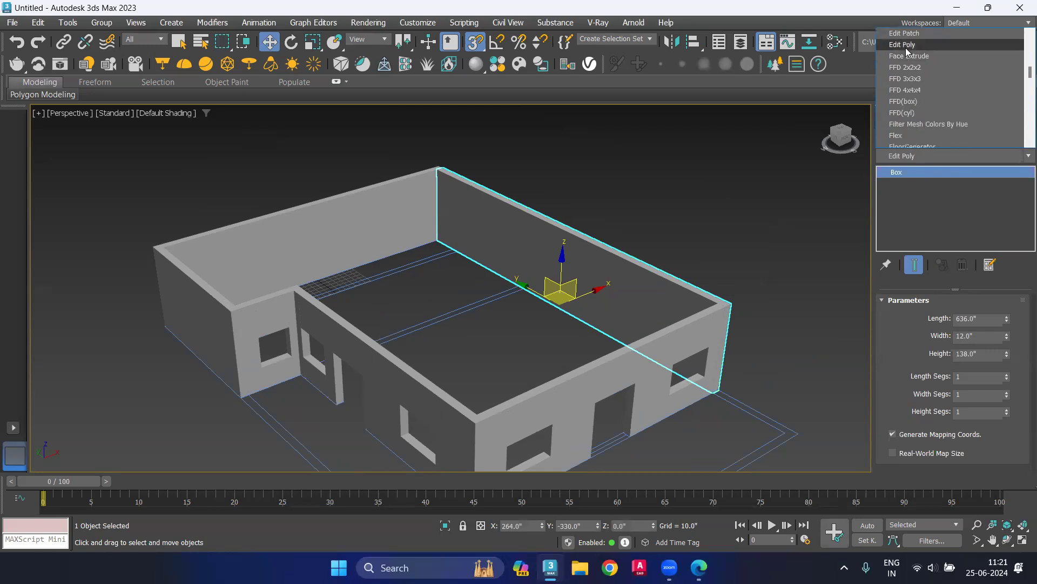
pyautogui.click(906, 47)
# Step: Start Attach and attach the adjoining, door, window and front wall pieces to Box003
pyautogui.scroll(-4, 989, 413)
pyautogui.scroll(-4, 987, 406)
pyautogui.scroll(-4, 988, 407)
pyautogui.scroll(-3, 892, 376)
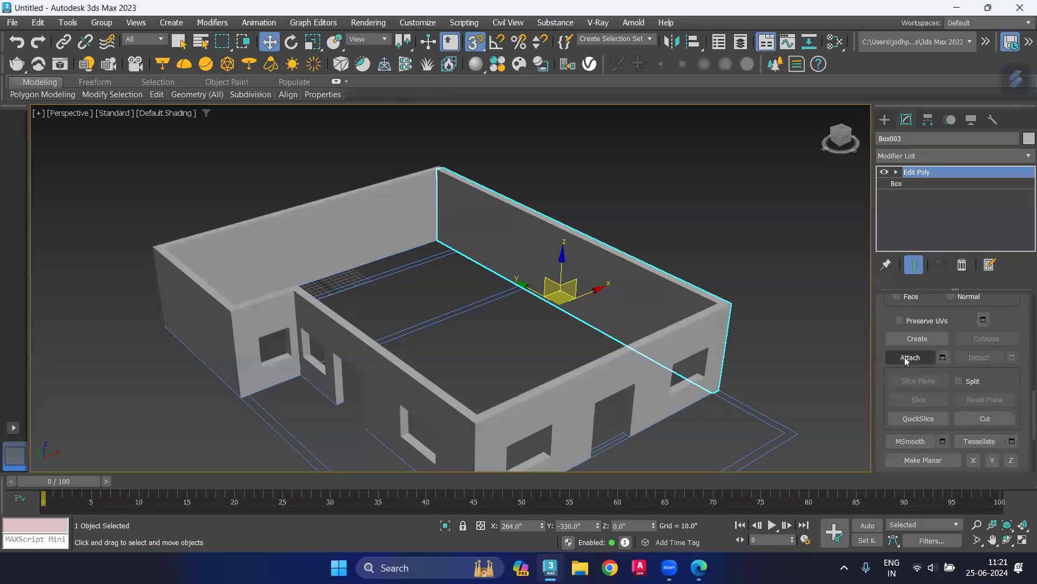
pyautogui.click(905, 358)
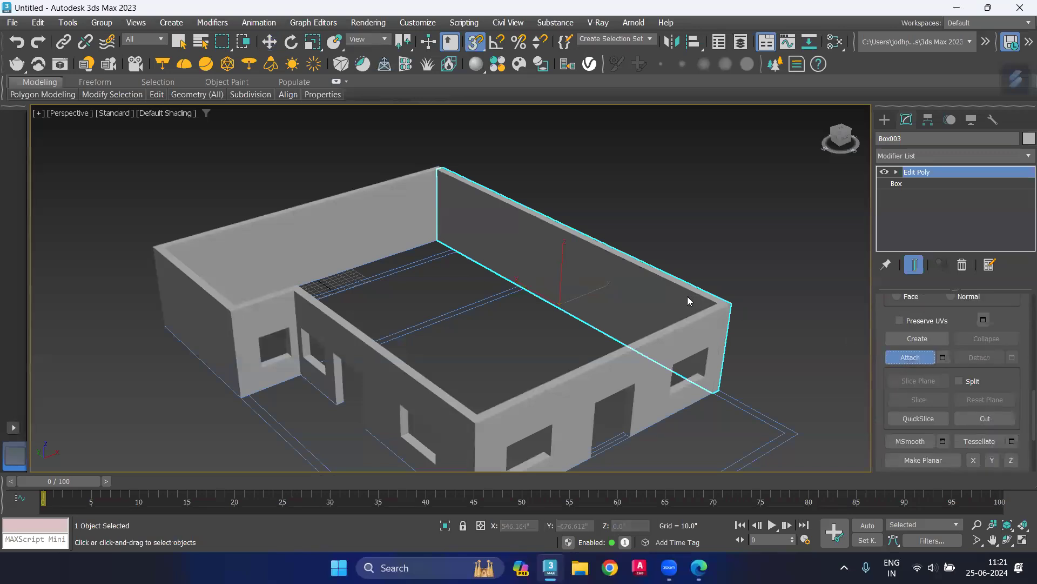
pyautogui.click(722, 320)
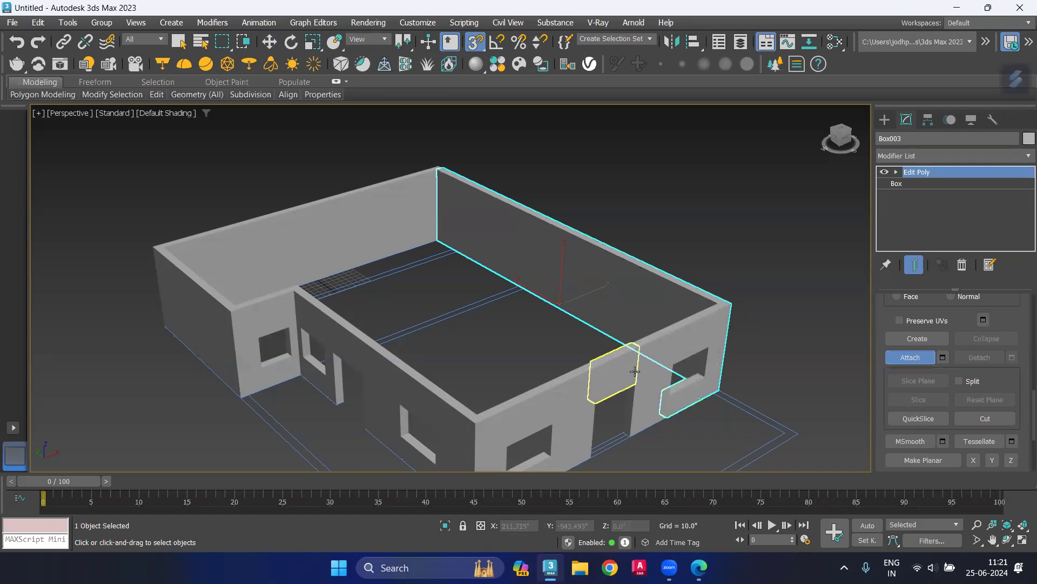
pyautogui.click(635, 371)
pyautogui.click(544, 414)
pyautogui.moveTo(513, 420); pyautogui.dragTo(532, 329, button='middle')
pyautogui.click(496, 357)
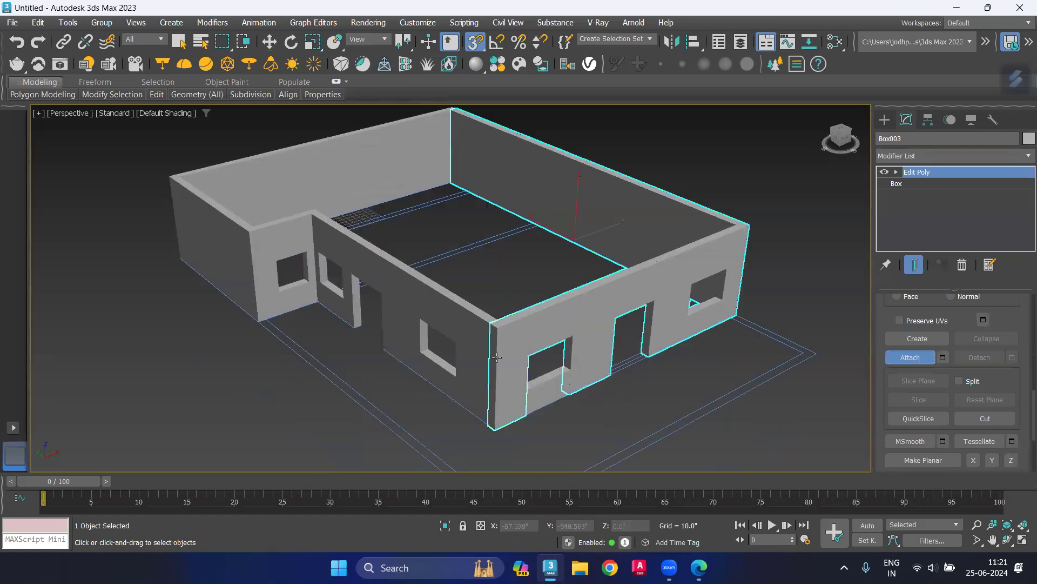
pyautogui.click(473, 372)
# Step: Attach the remaining pieces: the narrow pieces, the window surrounds, the sill and the long left wall
pyautogui.click(430, 297)
pyautogui.click(393, 278)
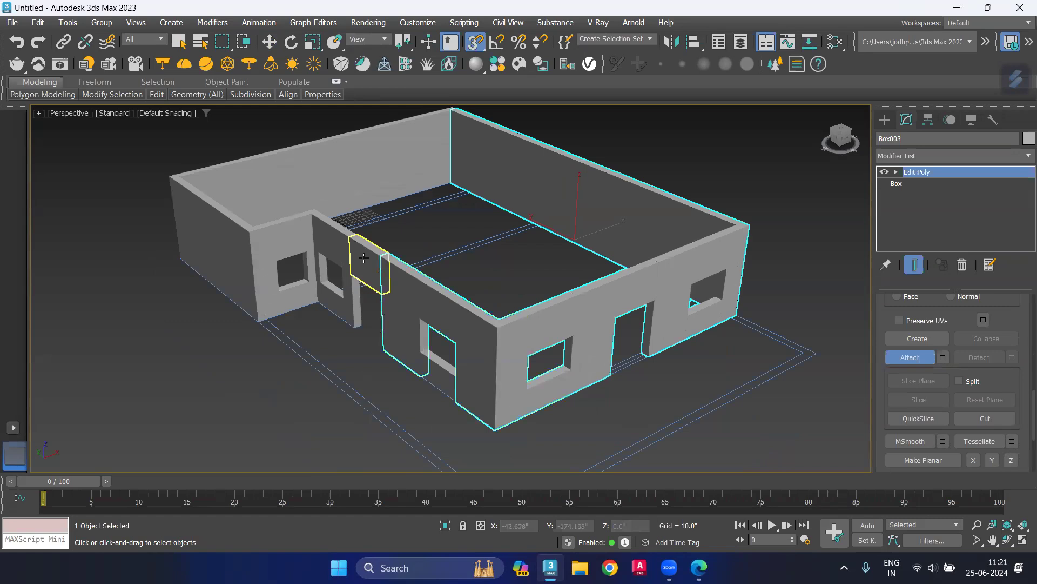
pyautogui.click(341, 236)
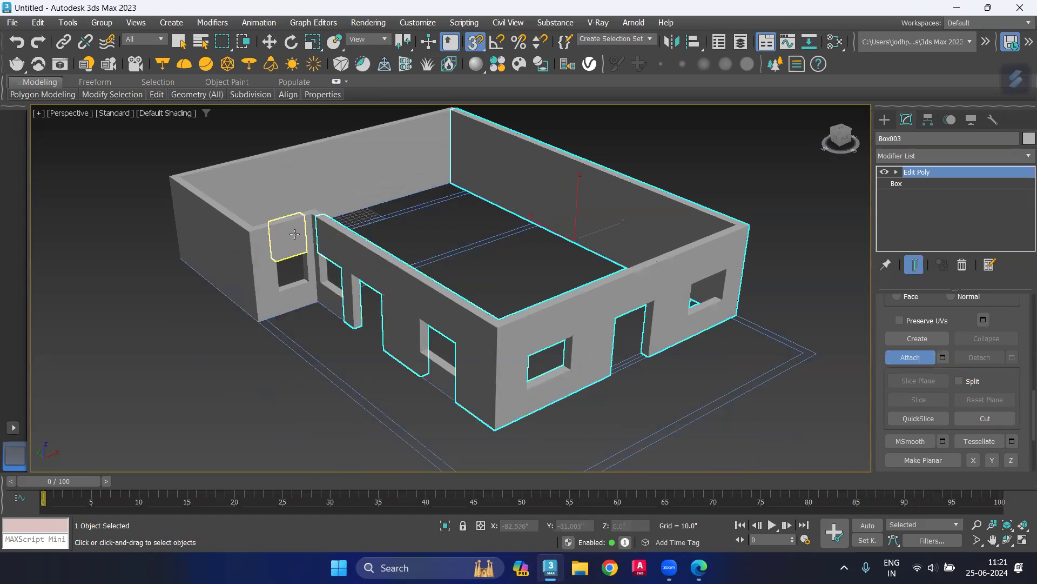
pyautogui.click(318, 230)
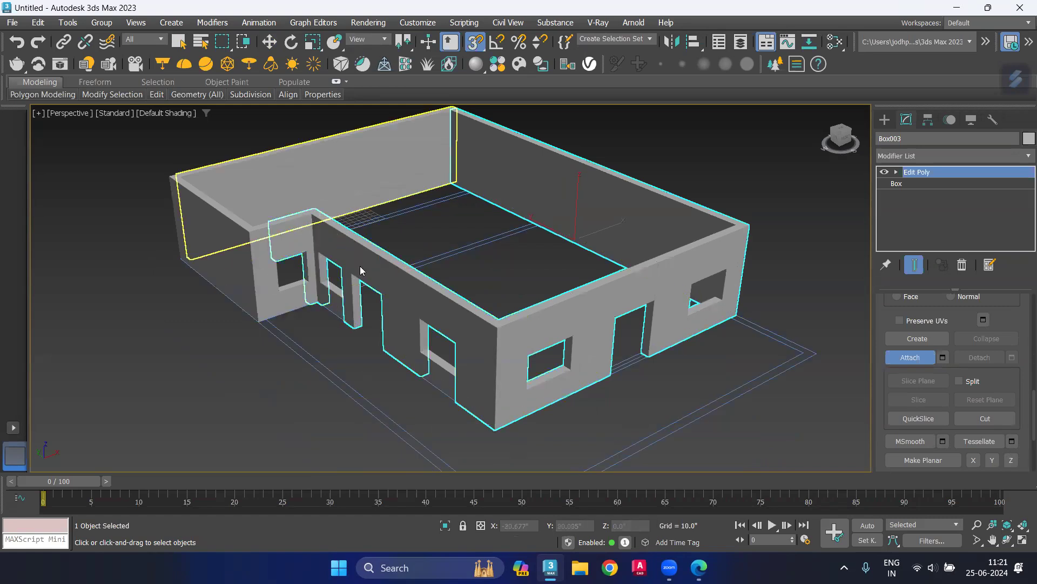
pyautogui.click(439, 378)
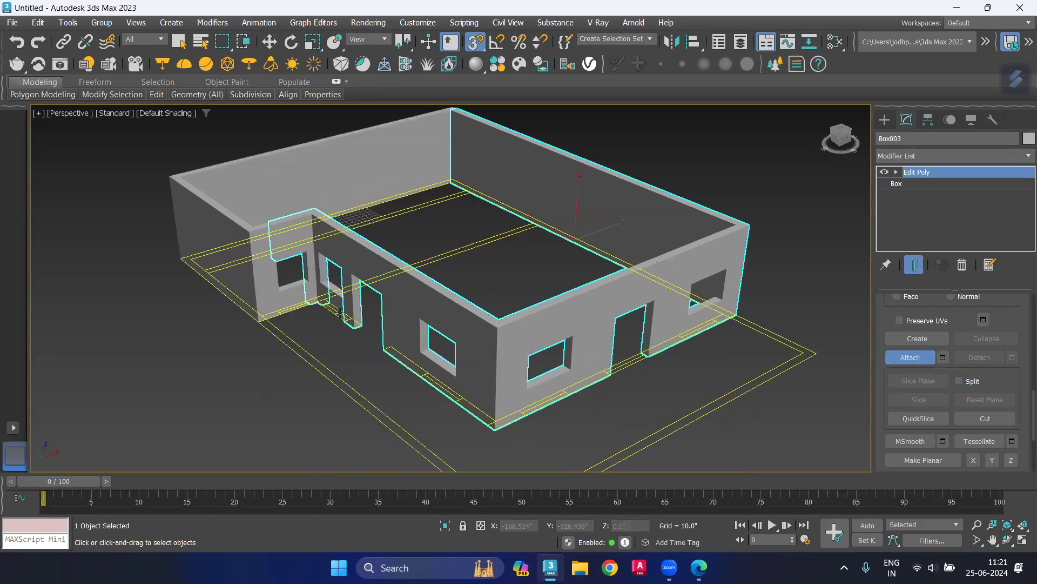
pyautogui.click(331, 307)
pyautogui.click(257, 284)
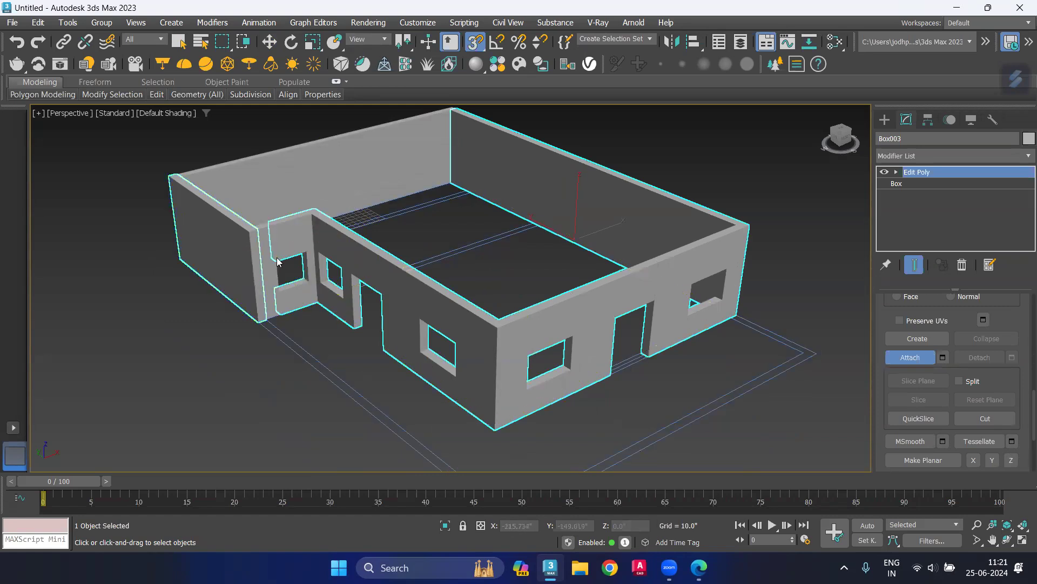
pyautogui.click(268, 254)
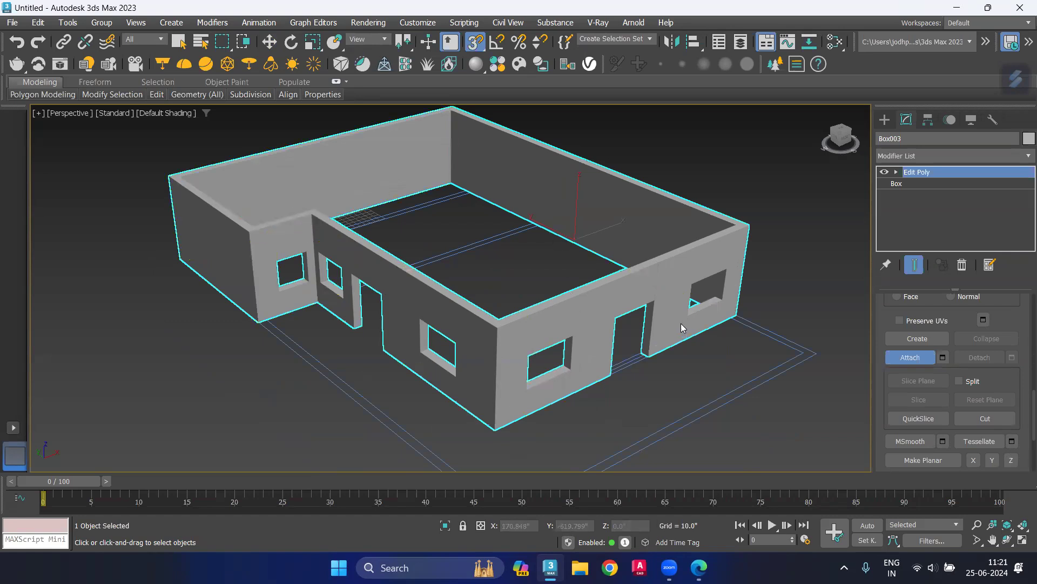
# Step: Exit Attach mode and clear the selection
pyautogui.click(902, 357)
pyautogui.press('w')
pyautogui.click(786, 238)
pyautogui.click(660, 267)
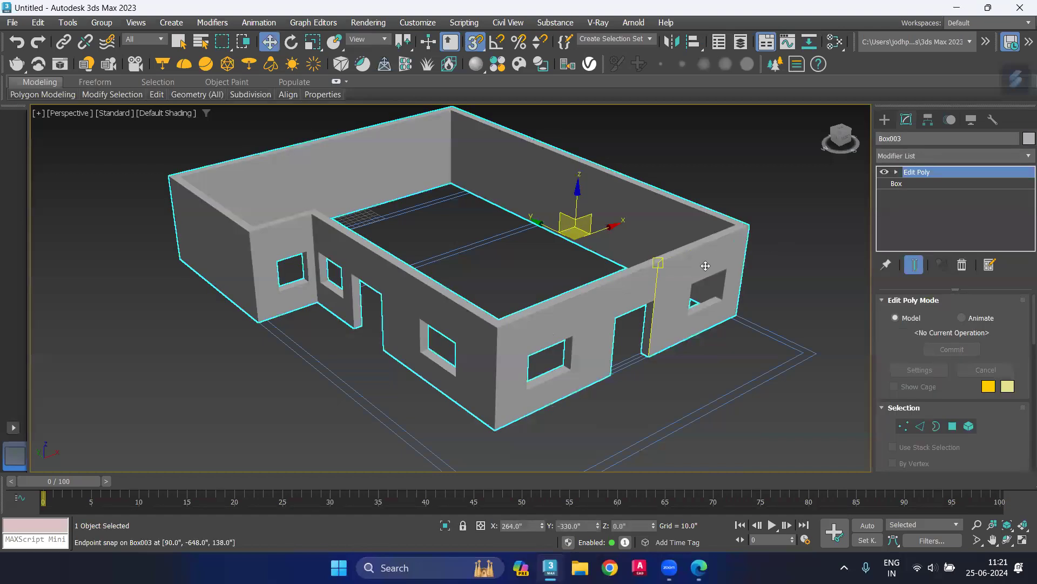
pyautogui.click(733, 178)
# Step: Turn off 3D Snap and orbit to a high view of the whole house
pyautogui.press('s')
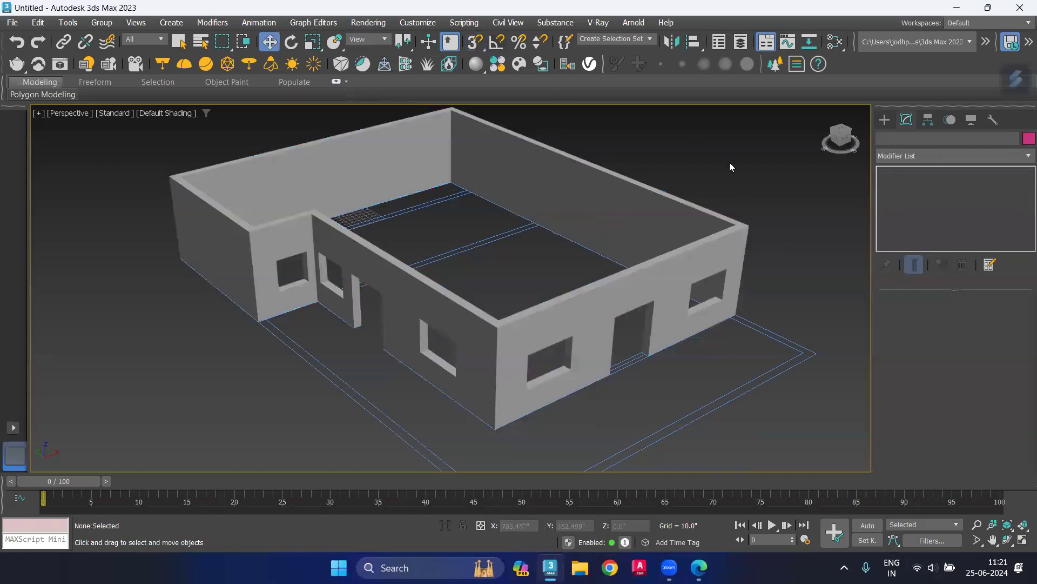
pyautogui.keyDown('alt'); pyautogui.moveTo(755, 200); pyautogui.dragTo(651, 211, button='middle'); pyautogui.keyUp('alt')
pyautogui.moveTo(474, 218)
pyautogui.keyDown('alt'); pyautogui.mouseDown(button='middle')
pyautogui.moveTo(656, 274)
pyautogui.moveTo(595, 292)
pyautogui.moveTo(631, 309)
pyautogui.moveTo(633, 292)
pyautogui.mouseUp(button='middle'); pyautogui.keyUp('alt')
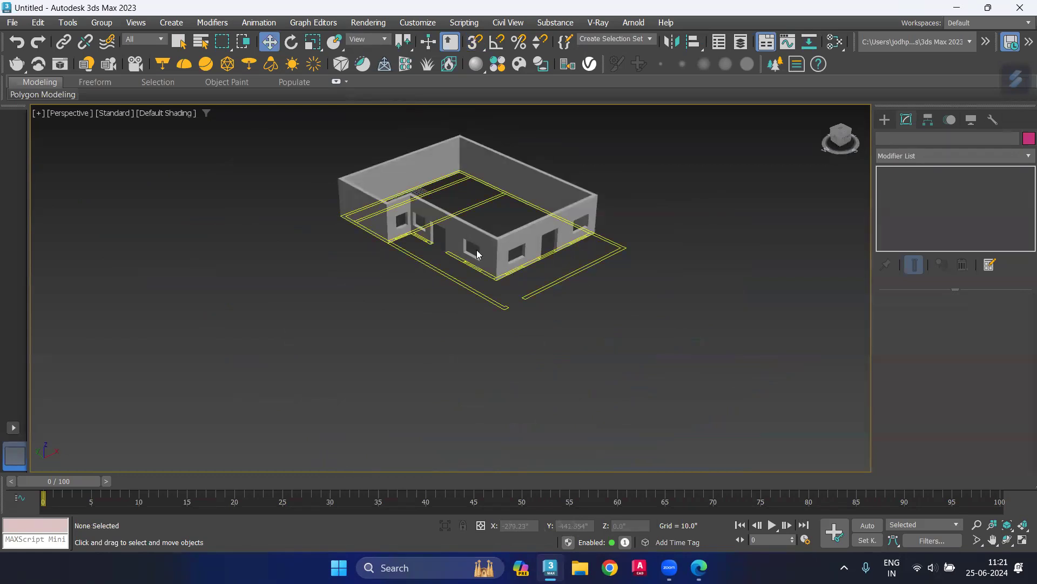
pyautogui.scroll(3, 519, 241)
pyautogui.scroll(3, 531, 263)
# Step: Hide the merged Box003 wall shell with Hide Selection
pyautogui.click(531, 263)
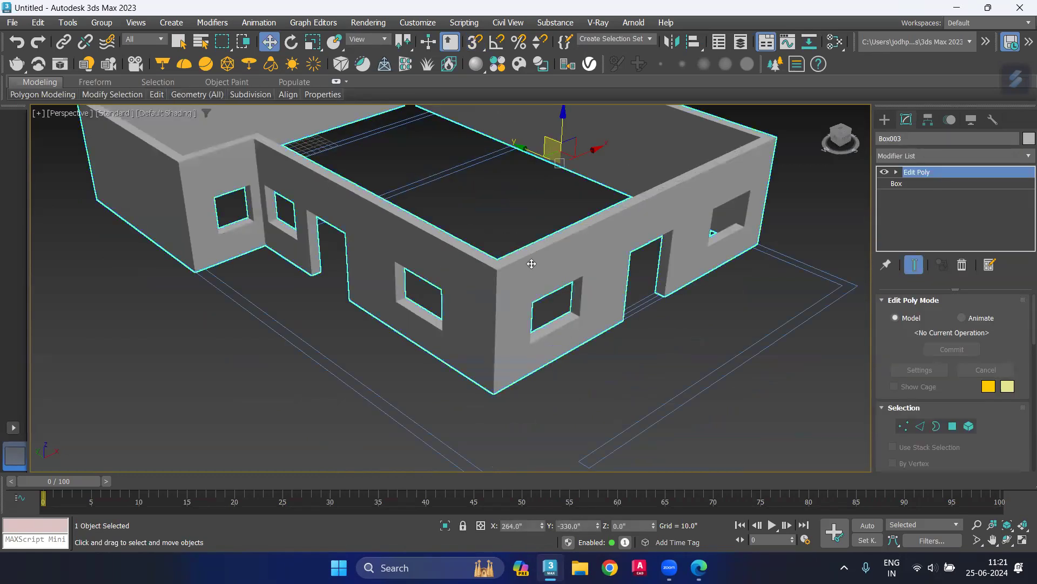
pyautogui.rightClick(531, 264)
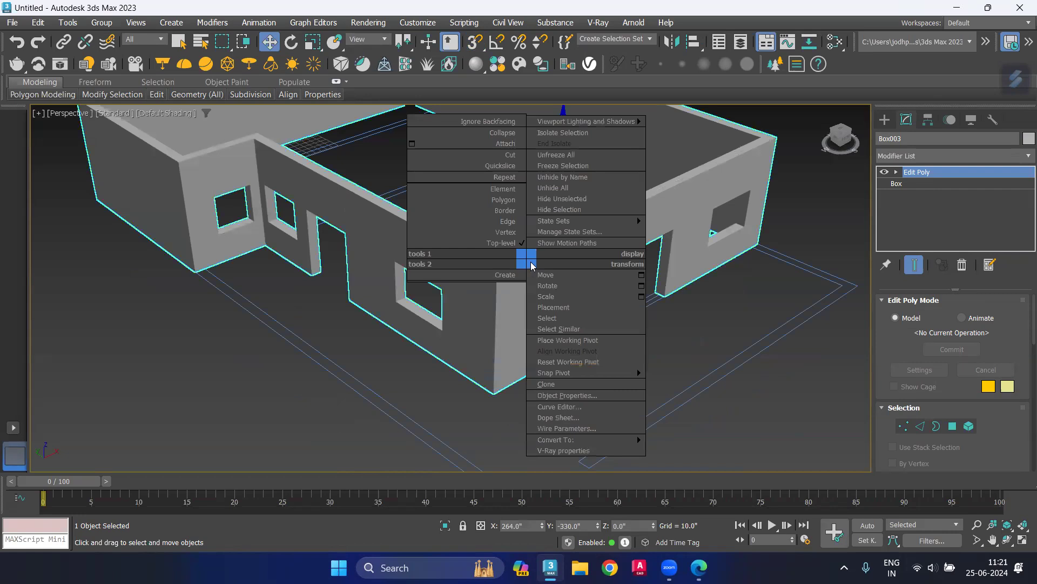
pyautogui.click(563, 212)
pyautogui.scroll(-2, 458, 220)
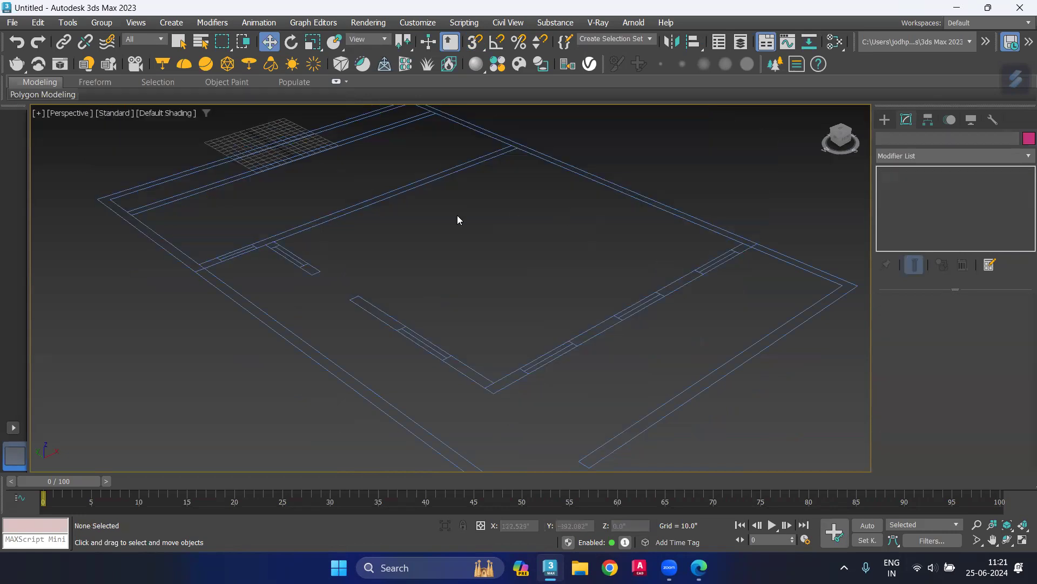
pyautogui.scroll(-3, 465, 247)
pyautogui.scroll(-3, 482, 275)
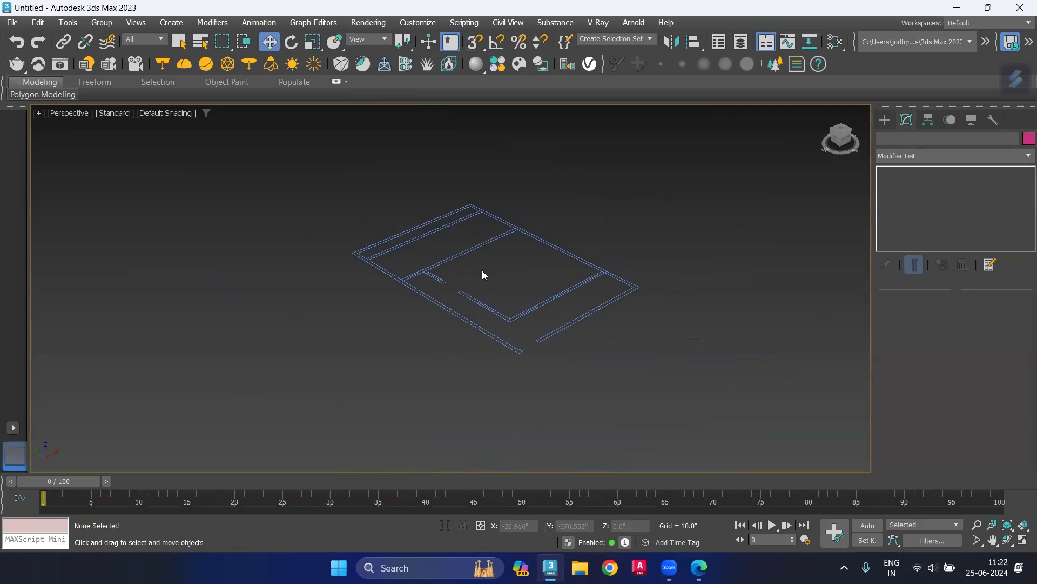
# Step: Snap a first slab Box to the plan corners and set its height to 36
pyautogui.click(884, 120)
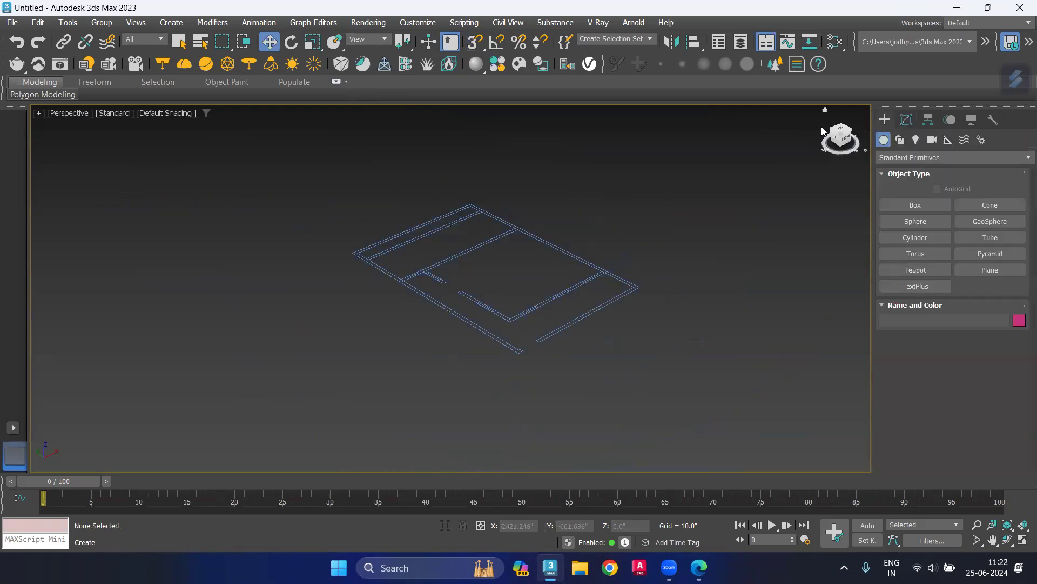
pyautogui.click(915, 205)
pyautogui.scroll(3, 403, 271)
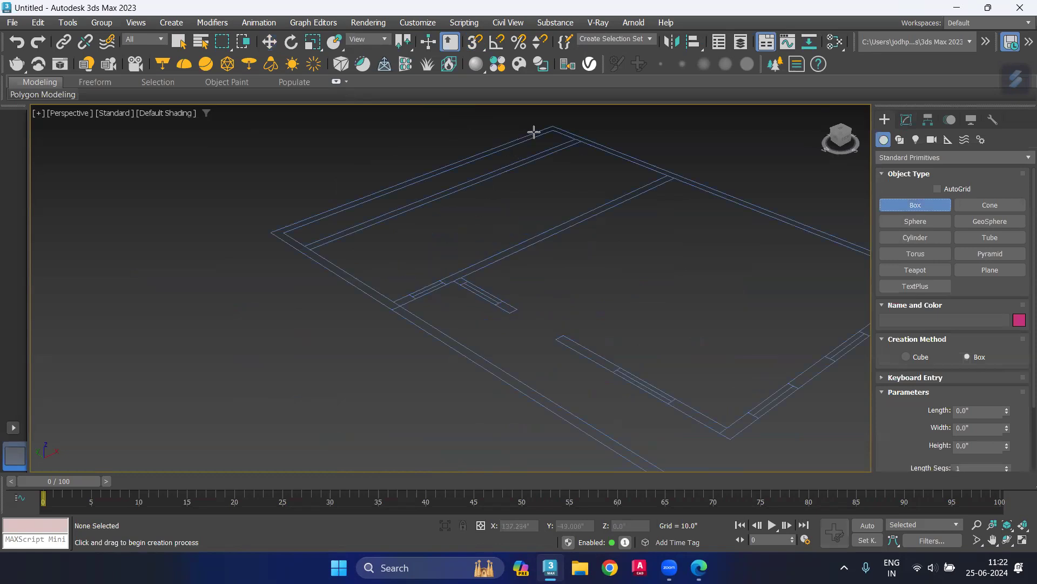
pyautogui.click(475, 42)
pyautogui.moveTo(552, 127); pyautogui.dragTo(382, 309)
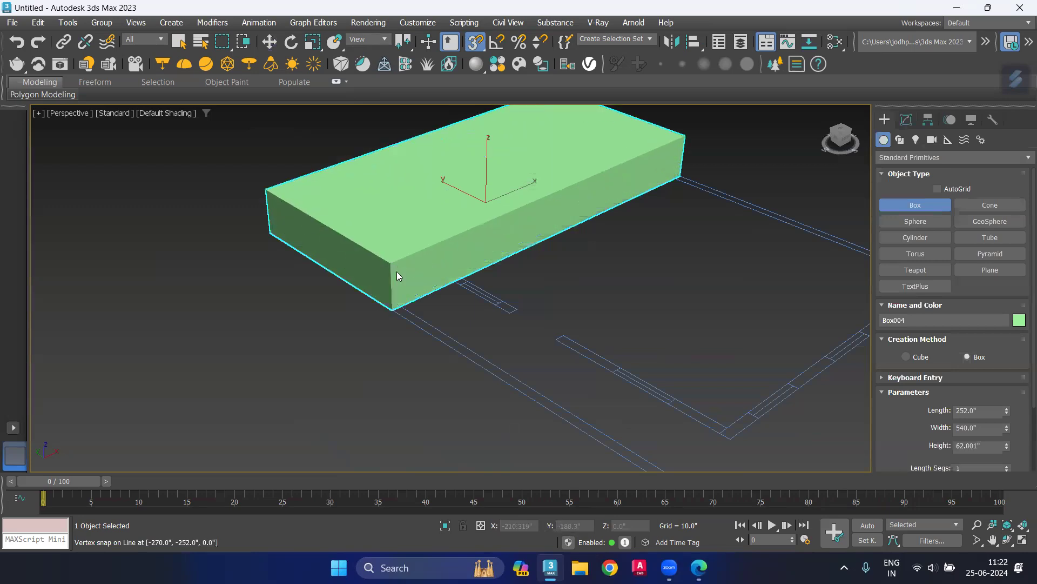
pyautogui.click(397, 271)
pyautogui.press('w')
pyautogui.click(907, 119)
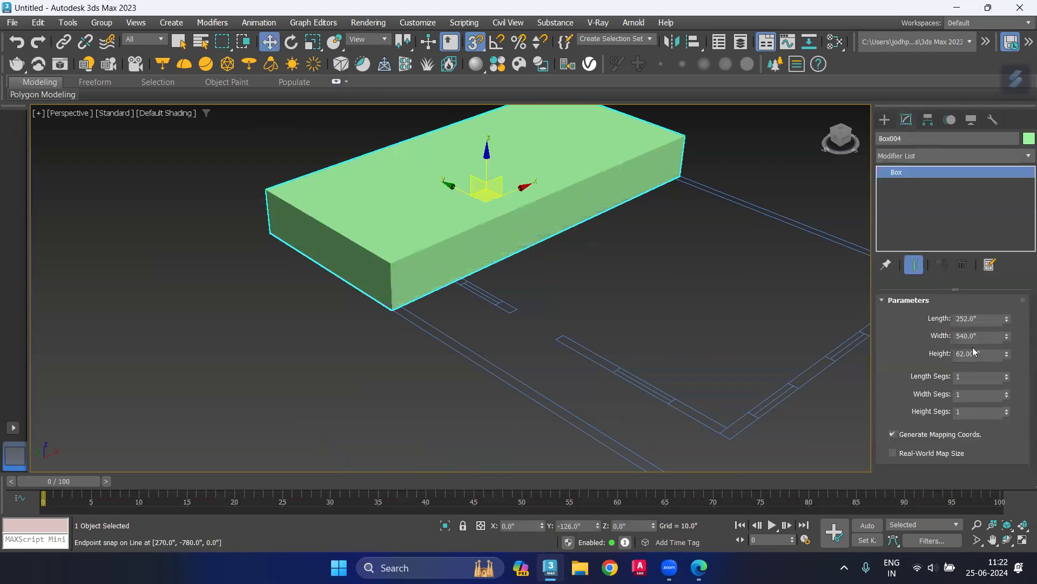
pyautogui.doubleClick(986, 354)
pyautogui.write('36')
pyautogui.press('Return')
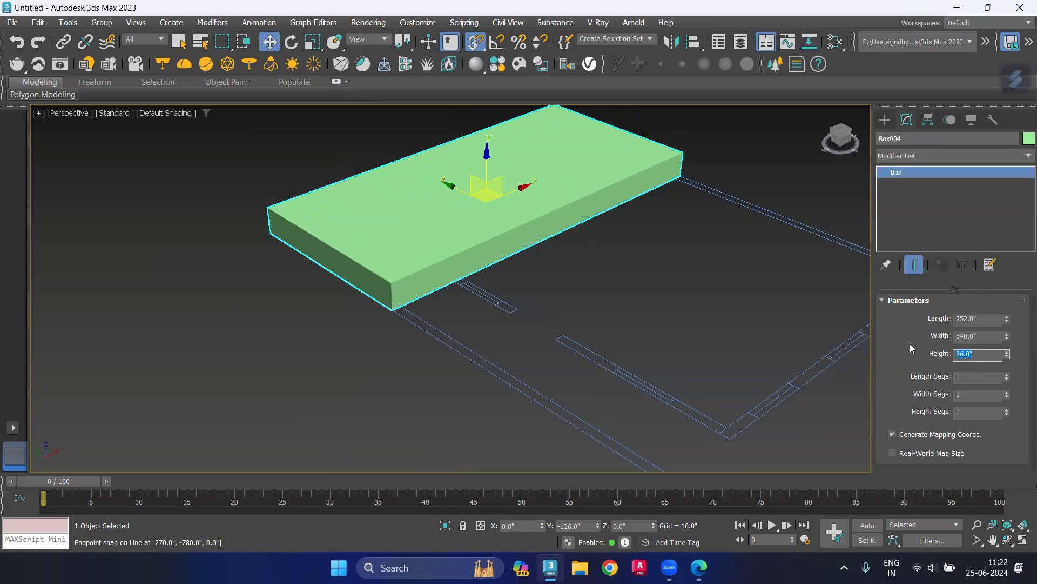
# Step: Draw a second slab Box over the remaining floor plan
pyautogui.scroll(5, 607, 273)
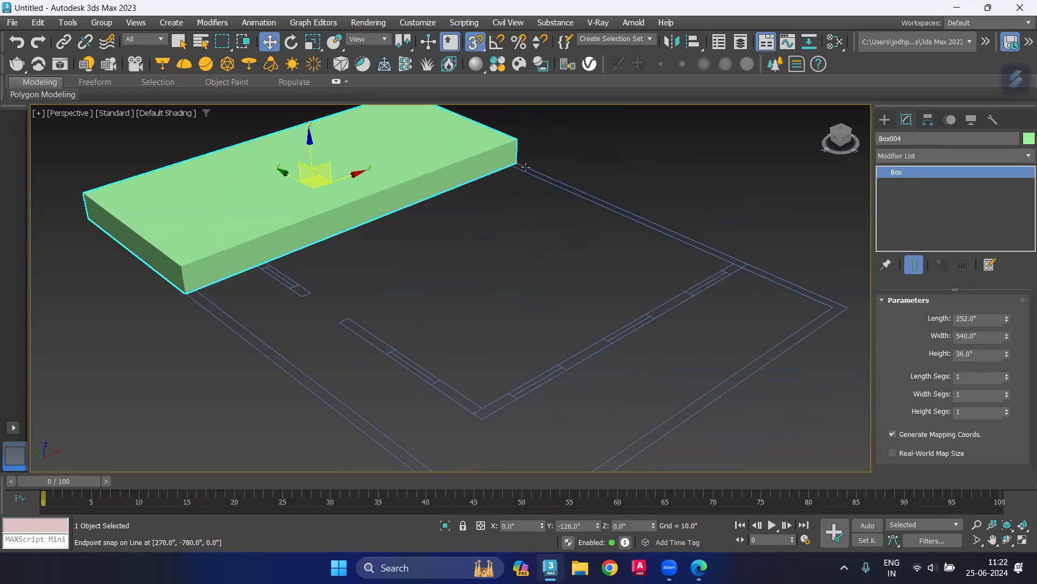
pyautogui.click(497, 307)
pyautogui.moveTo(496, 306); pyautogui.dragTo(514, 247)
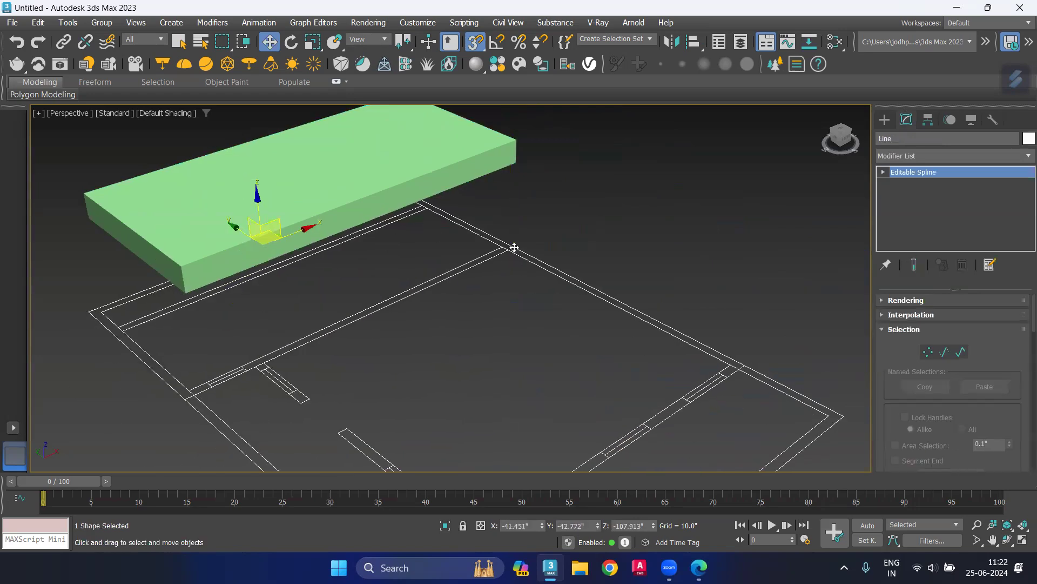
pyautogui.hotkey('ctrl', 'z')
pyautogui.click(884, 119)
pyautogui.click(916, 205)
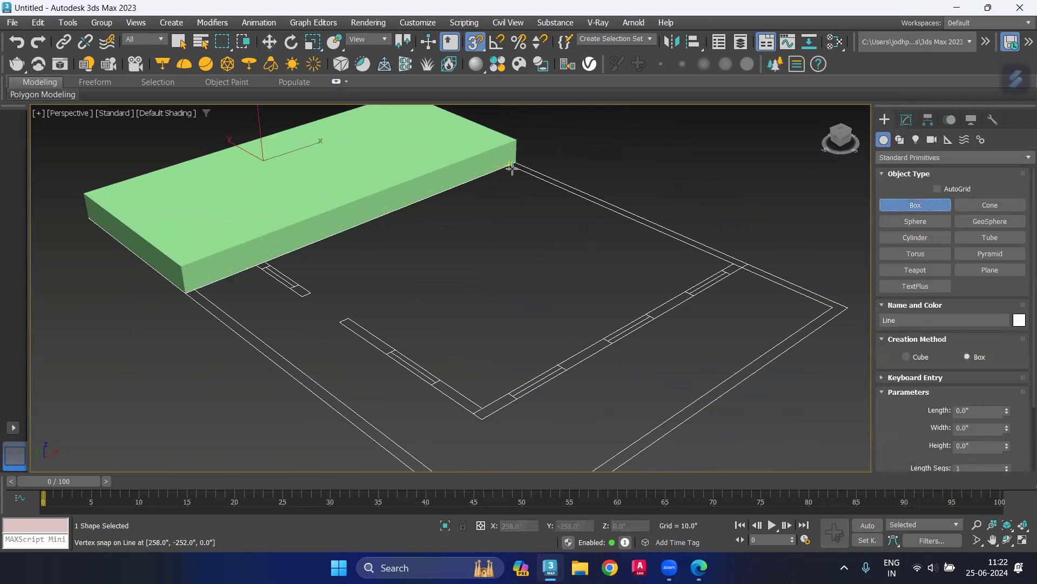
pyautogui.moveTo(515, 162); pyautogui.dragTo(483, 420)
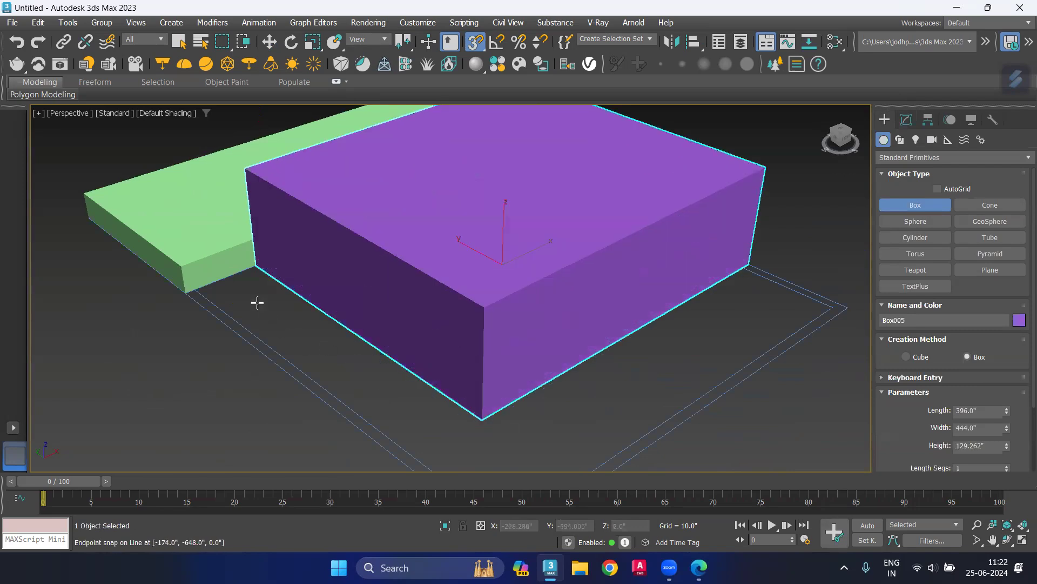
pyautogui.rightClick(320, 339)
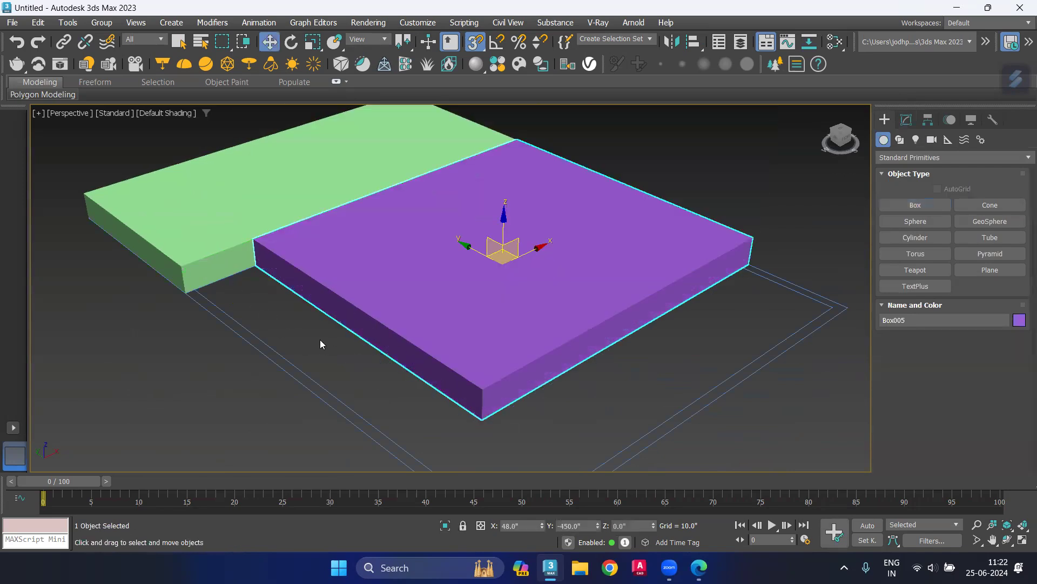
pyautogui.moveTo(320, 340); pyautogui.dragTo(295, 299, button='middle')
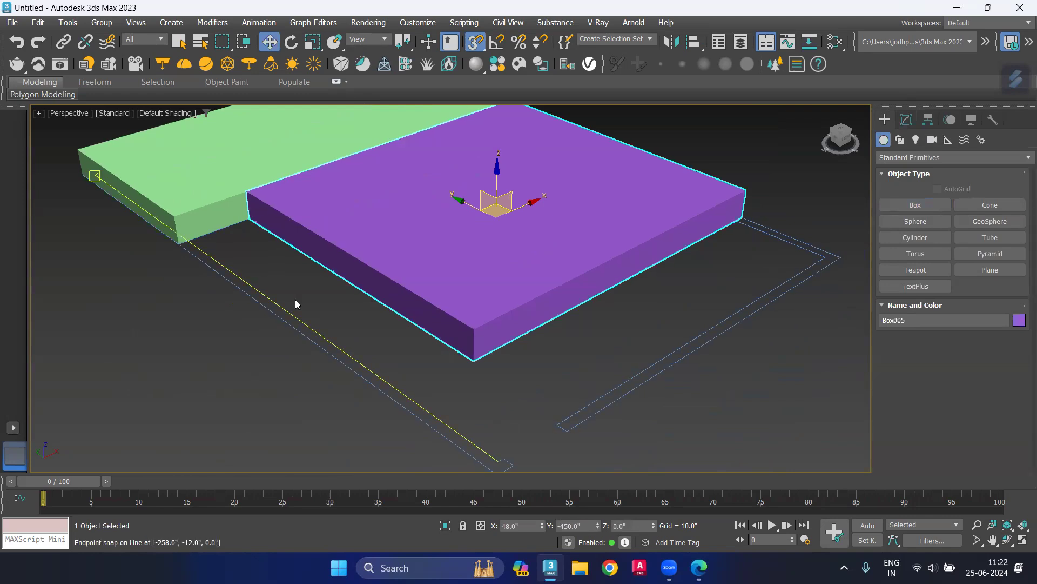
# Step: Unhide the house walls and select Box003
pyautogui.click(899, 139)
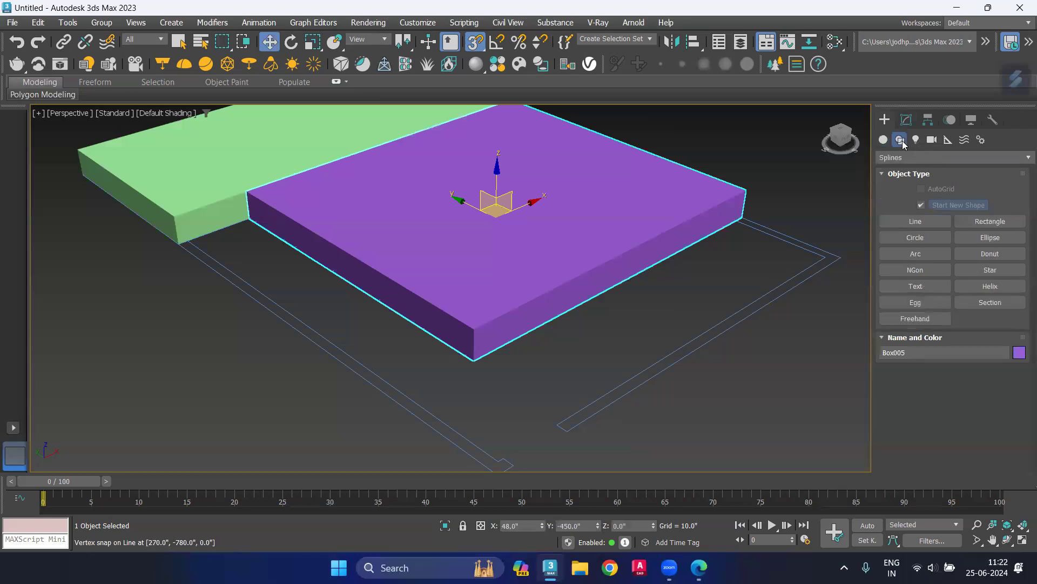
pyautogui.click(758, 177)
pyautogui.rightClick(758, 178)
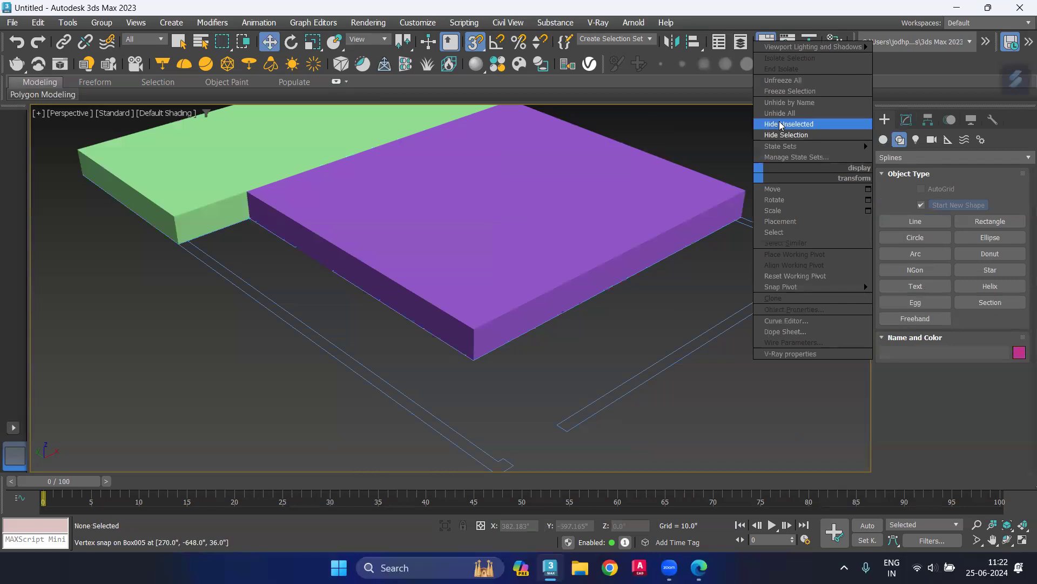
pyautogui.click(784, 113)
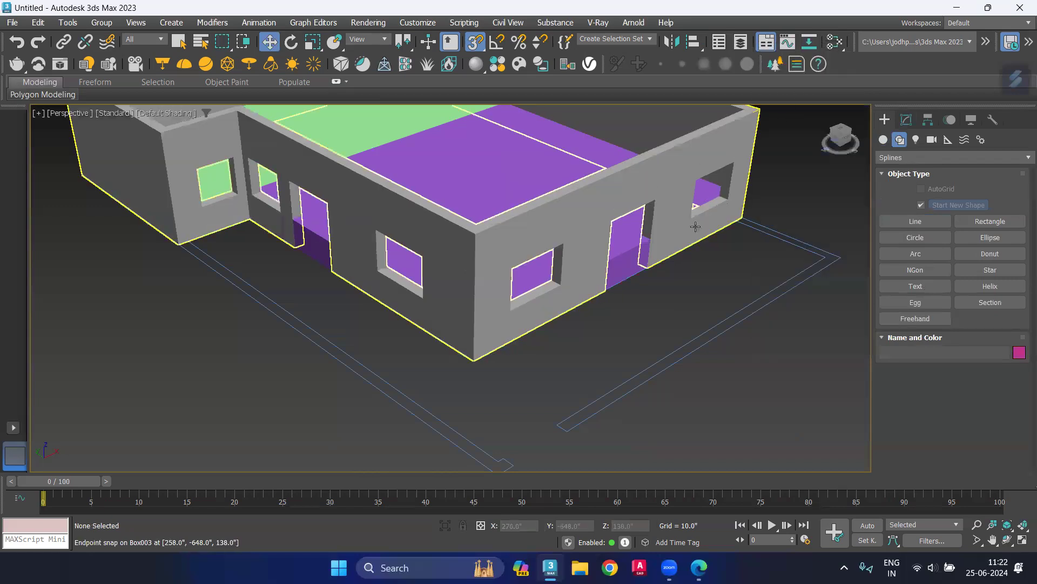
pyautogui.click(631, 192)
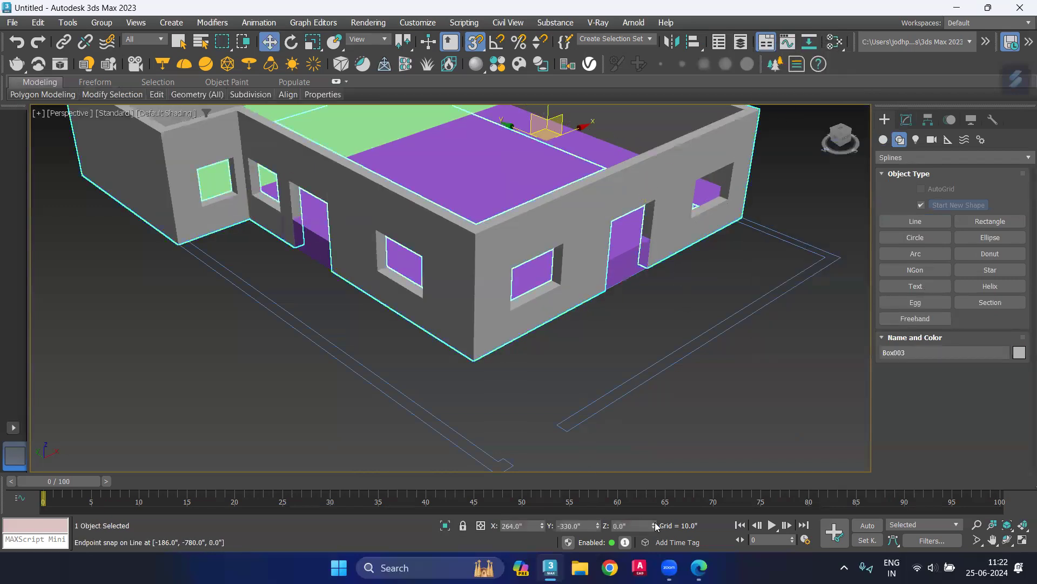
# Step: Set Box003's Z position to 36 so it sits on the base blocks
pyautogui.moveTo(656, 527); pyautogui.dragTo(656, 536)
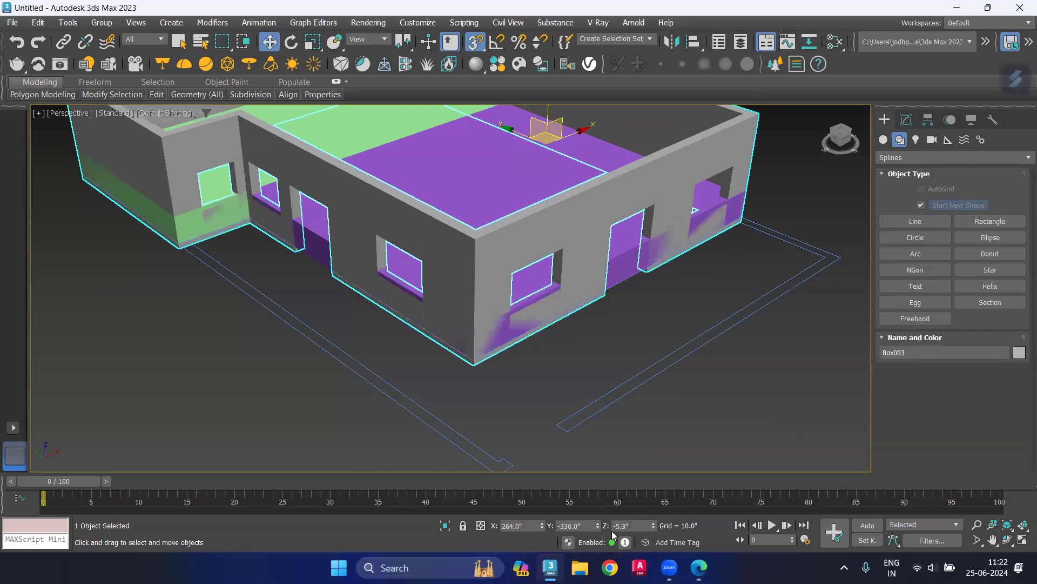
pyautogui.hotkey('ctrl', 'z')
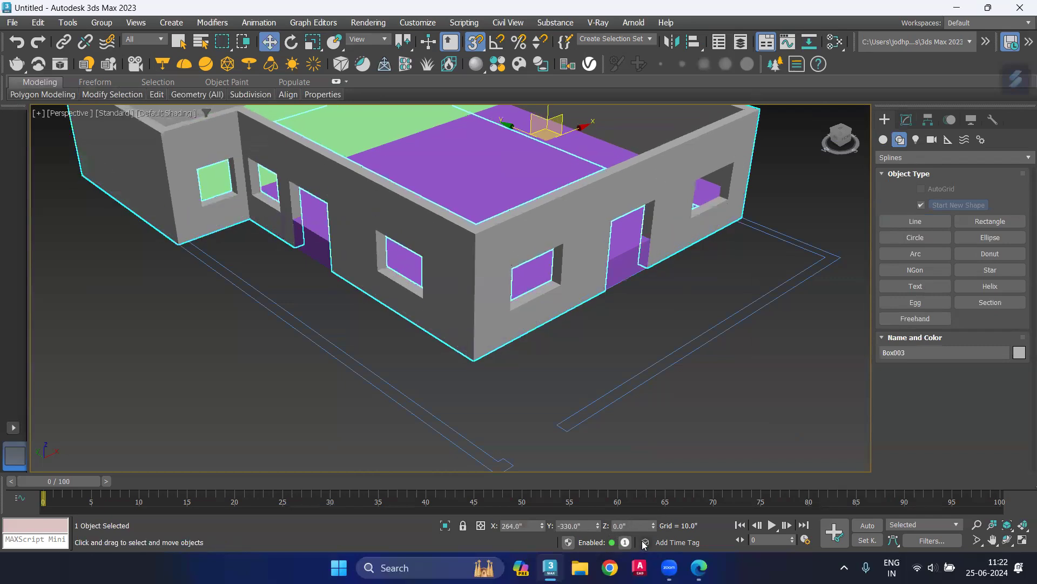
pyautogui.doubleClick(625, 528)
pyautogui.write('6')
pyautogui.press('Return')
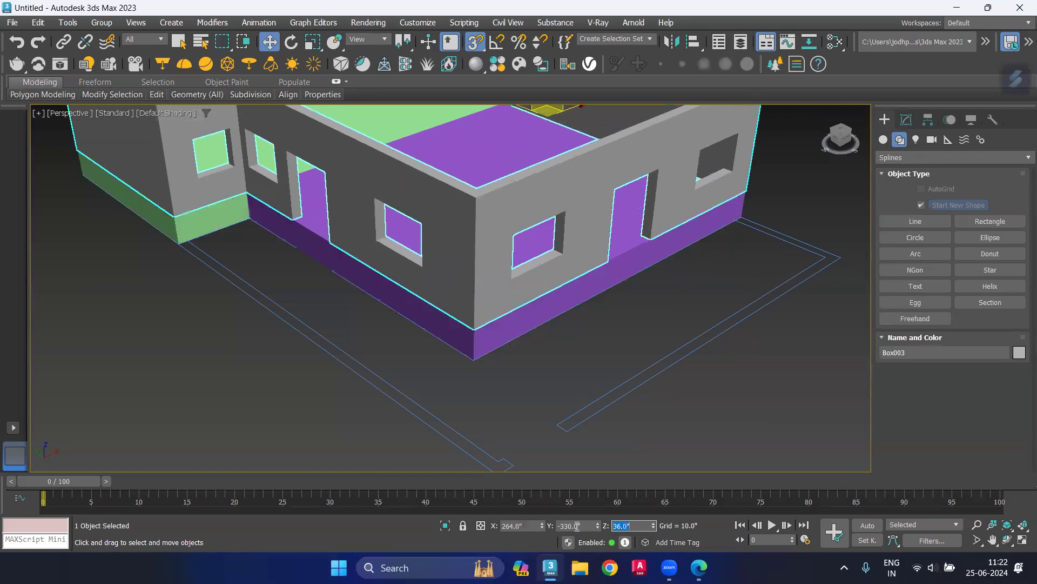
pyautogui.click(577, 388)
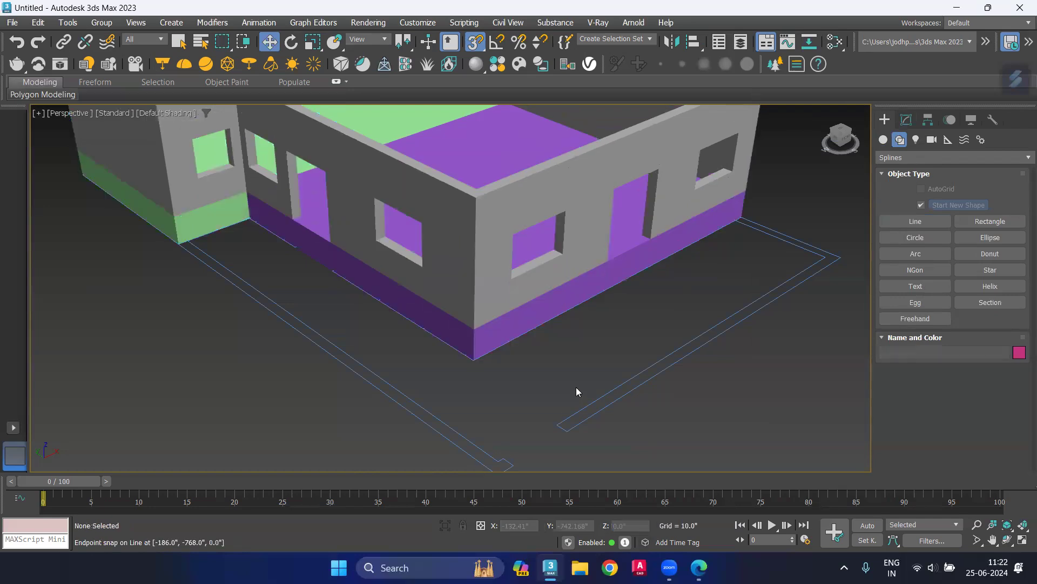
pyautogui.click(561, 192)
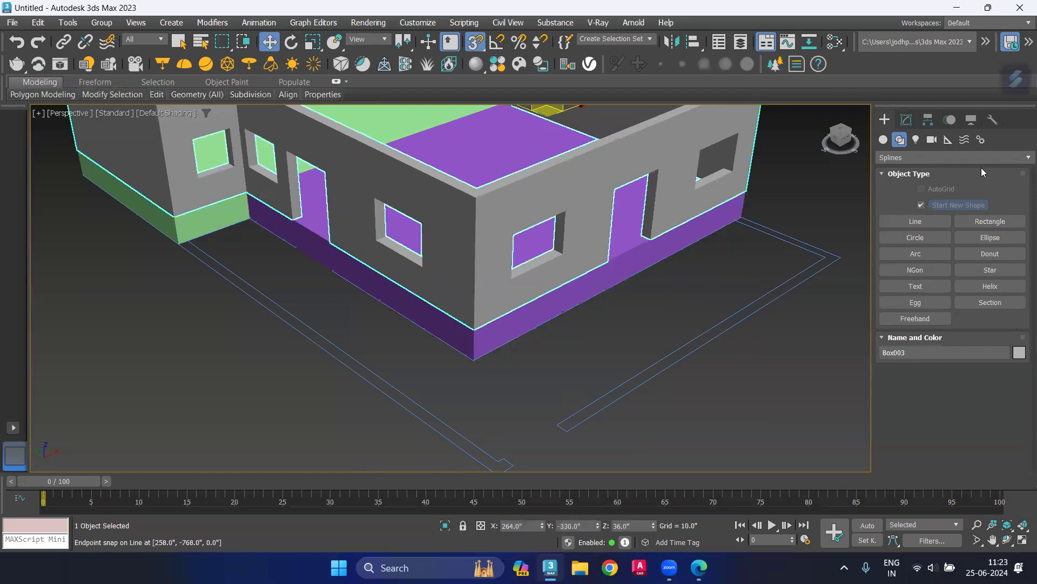
# Step: Attach the purple and green base blocks into Box003 with Edit Poly Attach
pyautogui.click(906, 120)
pyautogui.scroll(-2, 908, 407)
pyautogui.scroll(-2, 908, 409)
pyautogui.scroll(-2, 908, 408)
pyautogui.scroll(-2, 907, 408)
pyautogui.scroll(-2, 913, 432)
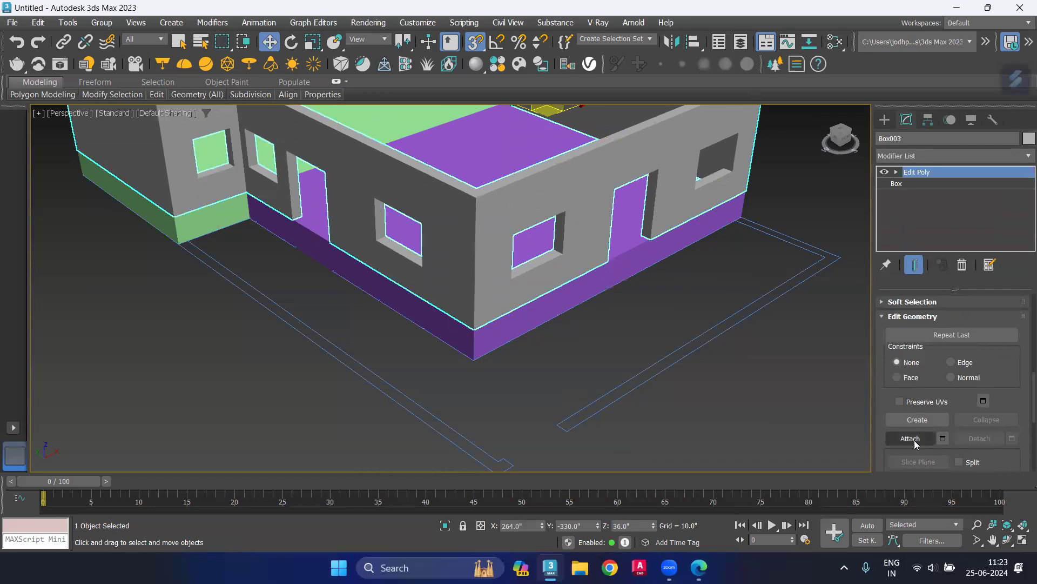
pyautogui.click(917, 438)
pyautogui.click(622, 277)
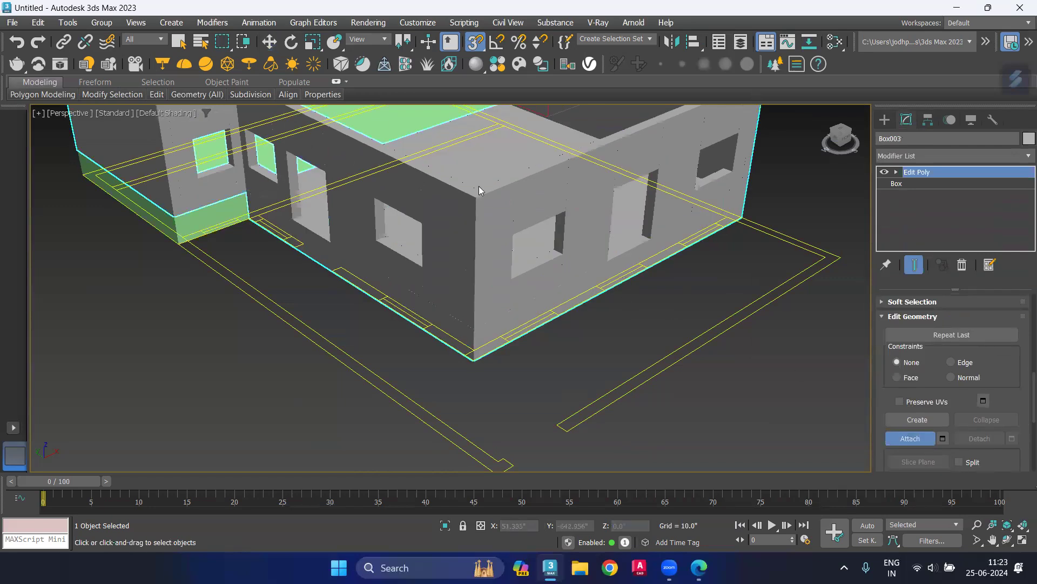
pyautogui.click(383, 136)
pyautogui.press('w')
pyautogui.click(641, 321)
pyautogui.scroll(-5, 622, 324)
pyautogui.scroll(-1, 609, 321)
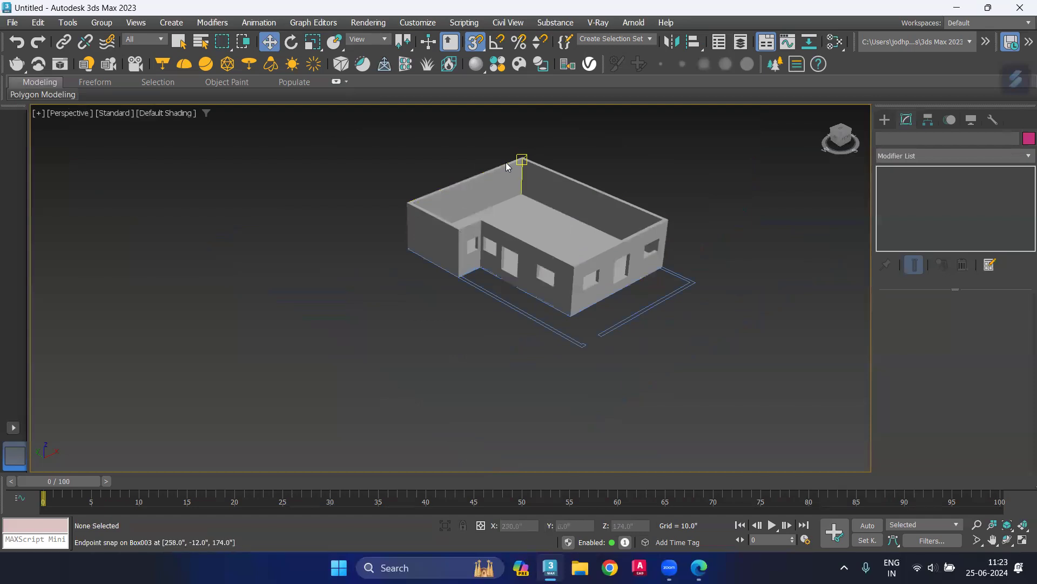
# Step: Draw a first roof slab Box snapped across the left wing's wall tops
pyautogui.click(885, 121)
pyautogui.click(897, 139)
pyautogui.click(884, 140)
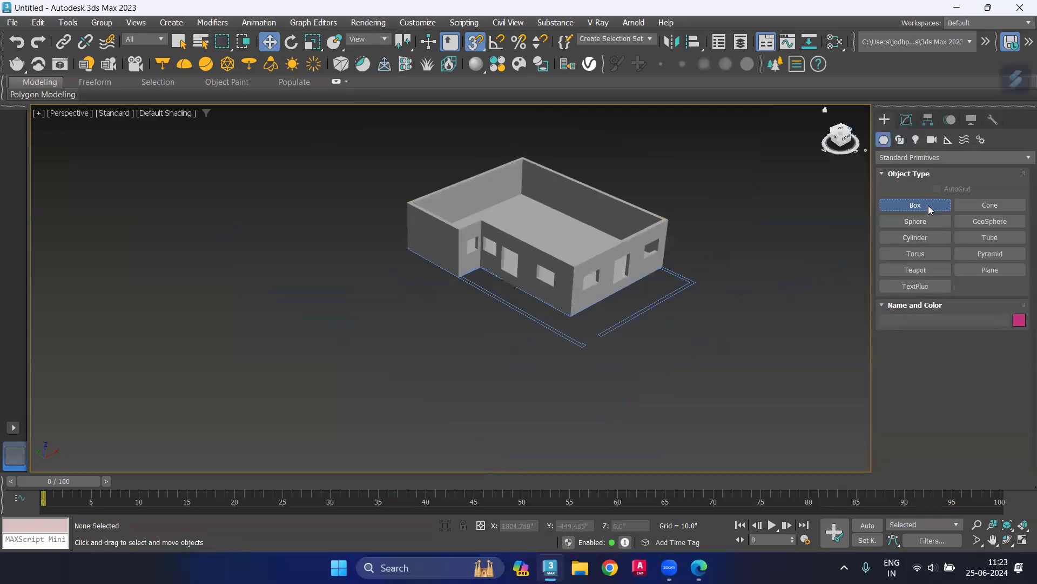
pyautogui.click(915, 205)
pyautogui.scroll(3, 517, 157)
pyautogui.scroll(2, 517, 157)
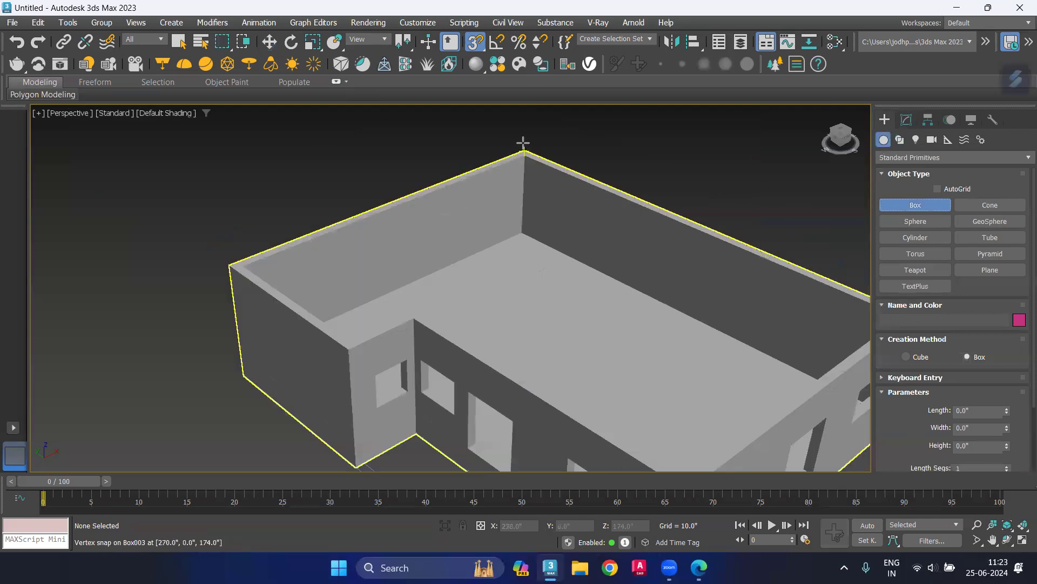
pyautogui.click(358, 352)
pyautogui.moveTo(523, 142)
pyautogui.mouseDown()
pyautogui.moveTo(358, 352)
pyautogui.moveTo(357, 340)
pyautogui.mouseUp()
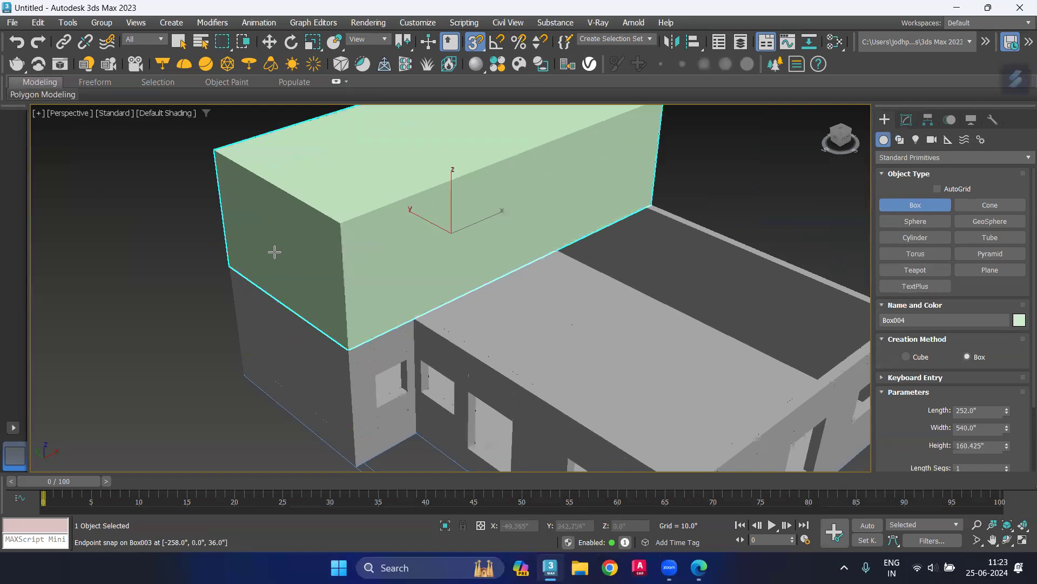
pyautogui.click(268, 248)
pyautogui.press('w')
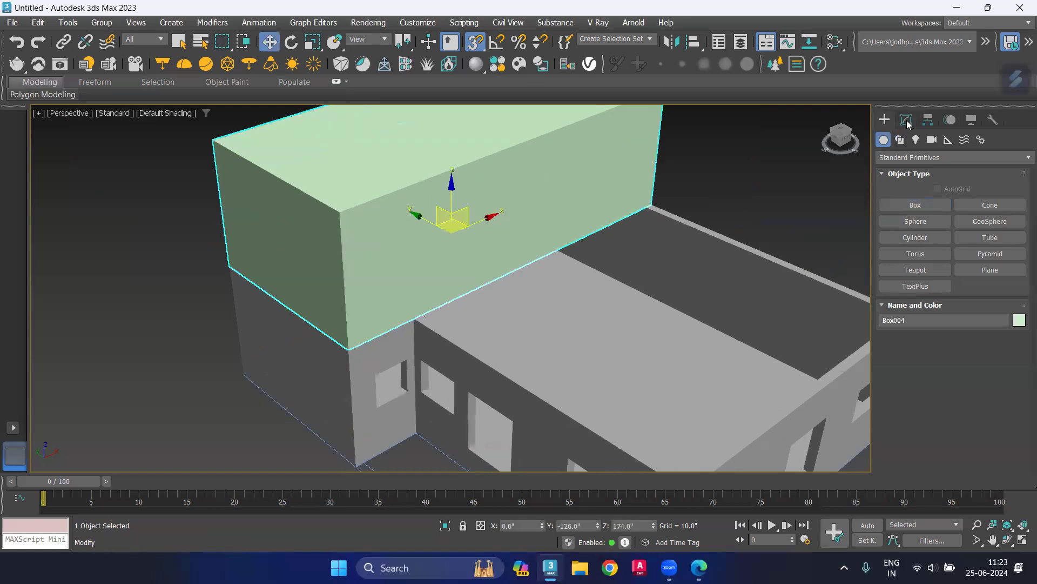
# Step: Set the first roof slab's height to 6
pyautogui.click(907, 122)
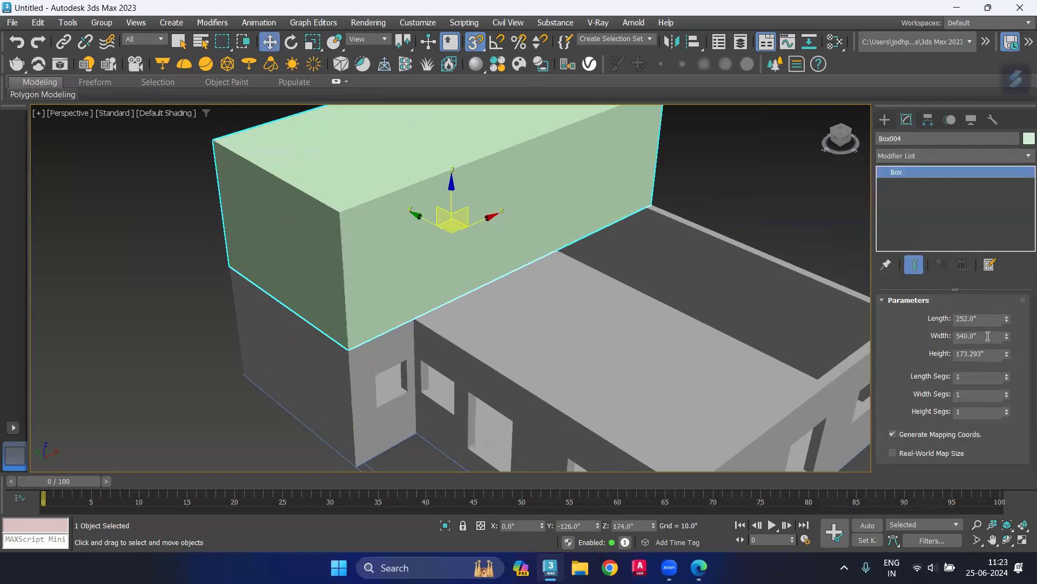
pyautogui.doubleClick(991, 355)
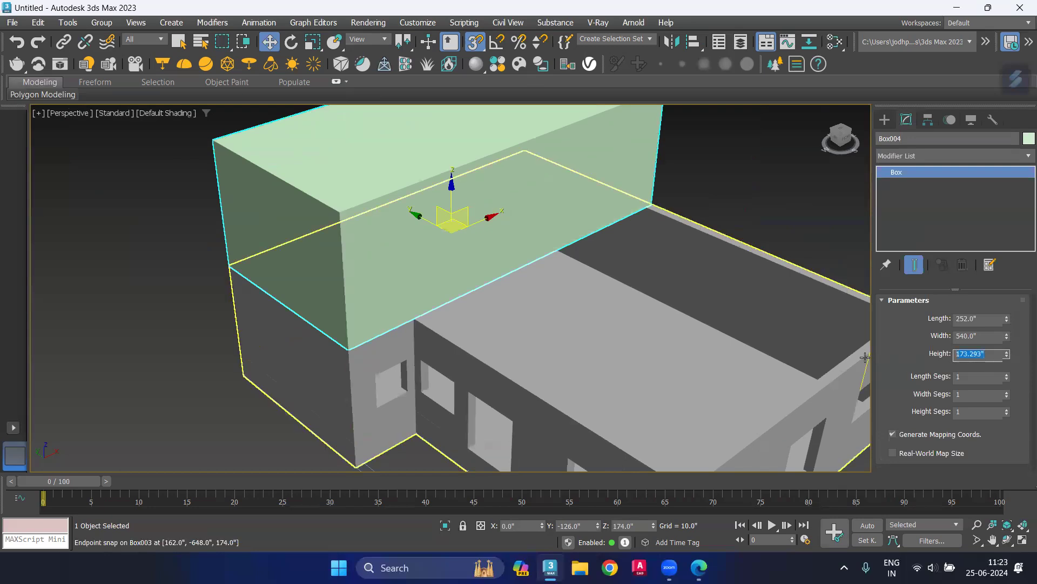
pyautogui.write('6')
pyautogui.press('Return')
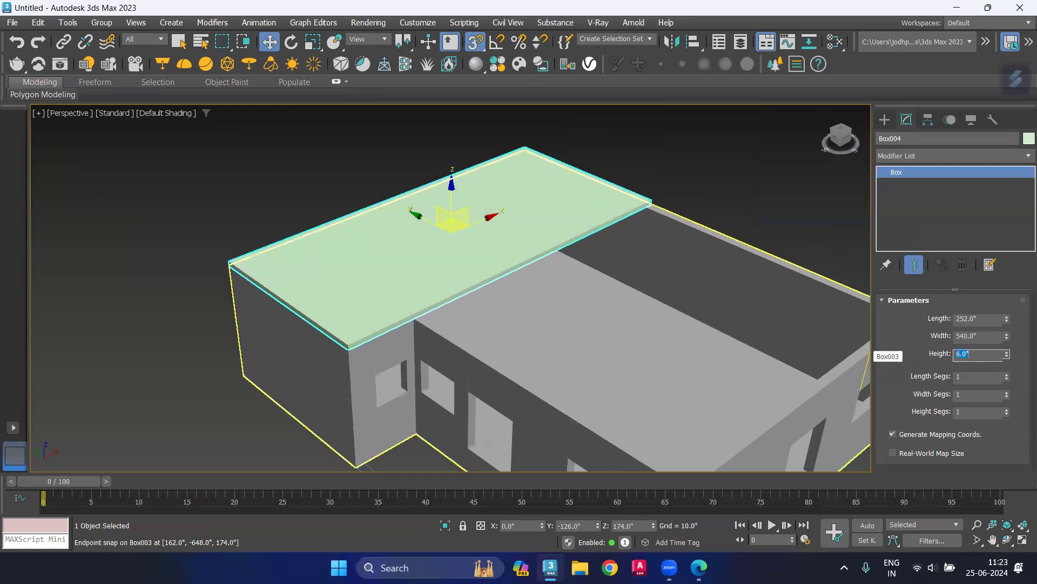
pyautogui.click(690, 147)
pyautogui.scroll(-1, 563, 186)
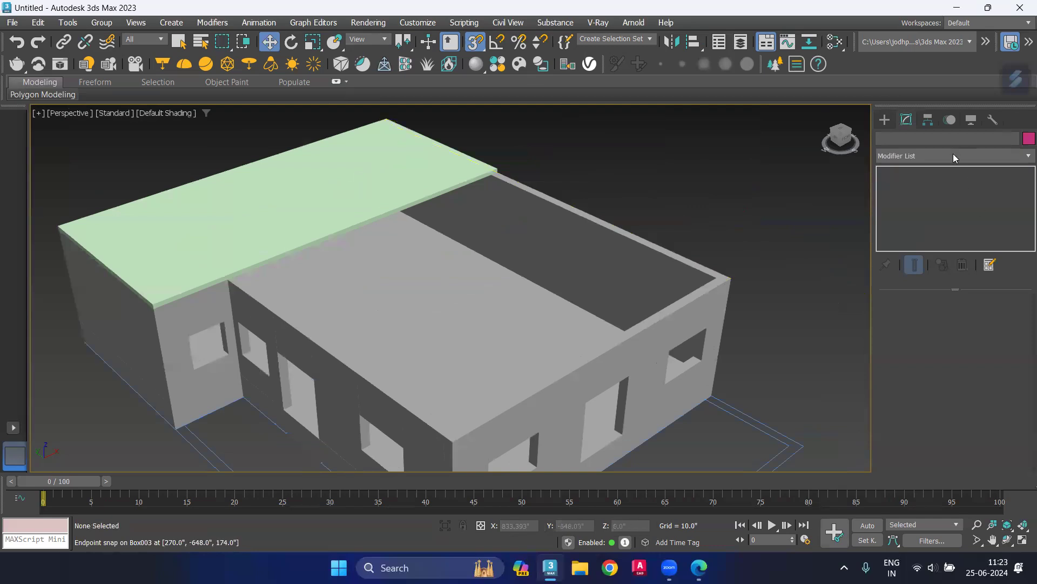
# Step: Draw a 6-inch second roof slab, Box005, 396 × 444, over the right wing
pyautogui.click(885, 119)
pyautogui.click(934, 207)
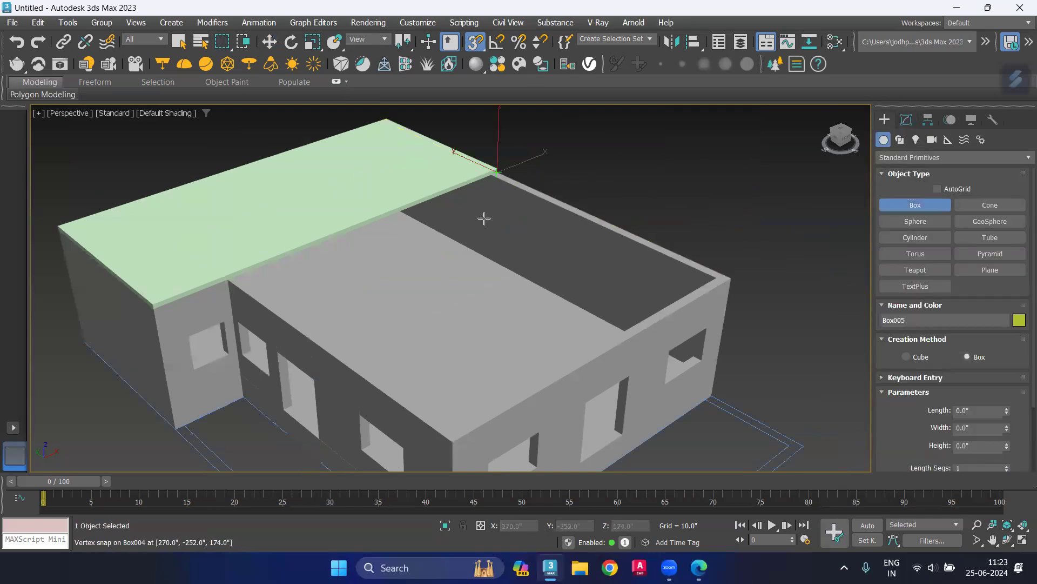
pyautogui.moveTo(497, 171); pyautogui.dragTo(455, 444)
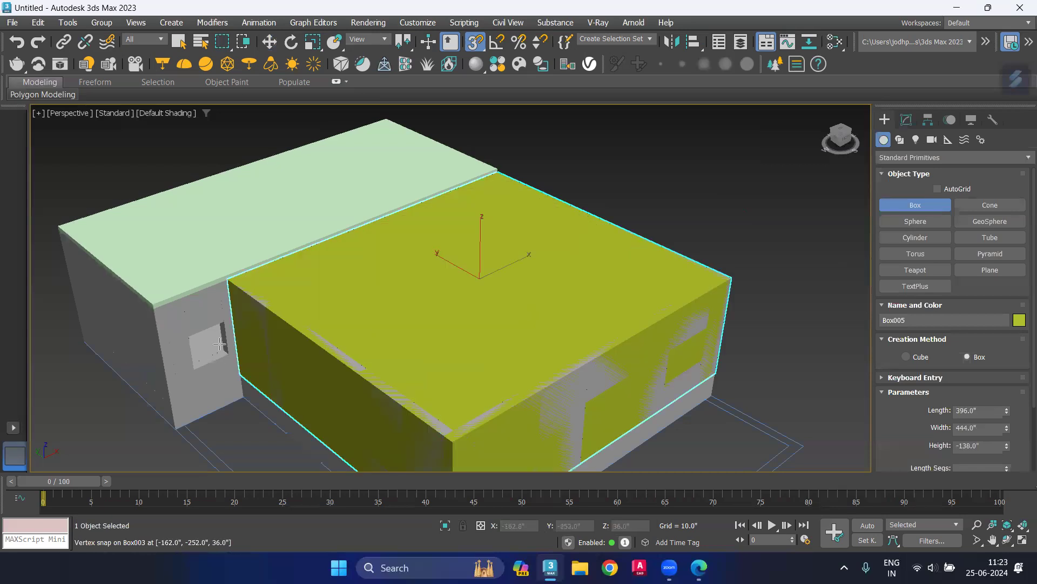
pyautogui.click(173, 305)
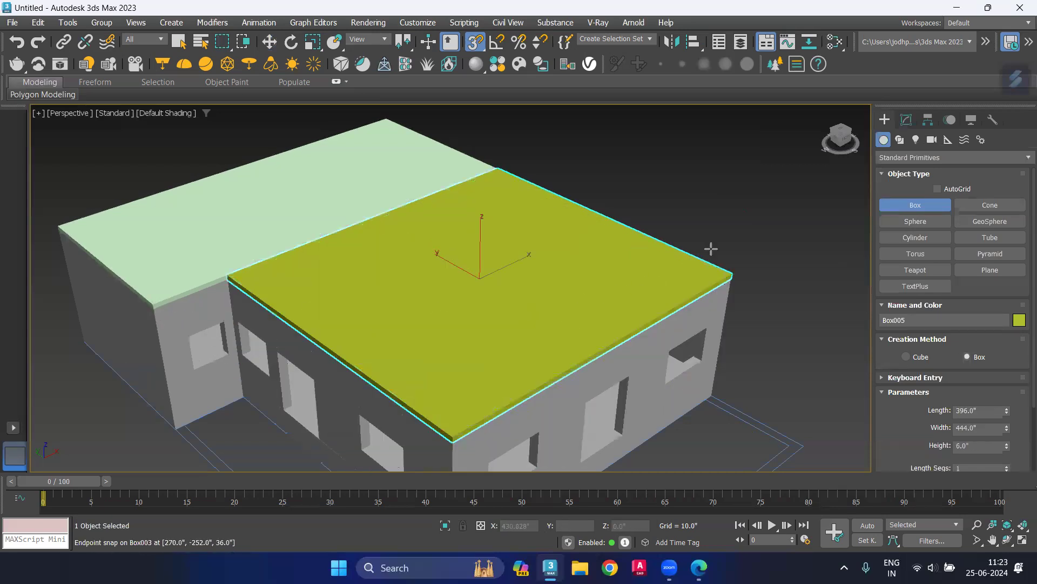
pyautogui.press('w')
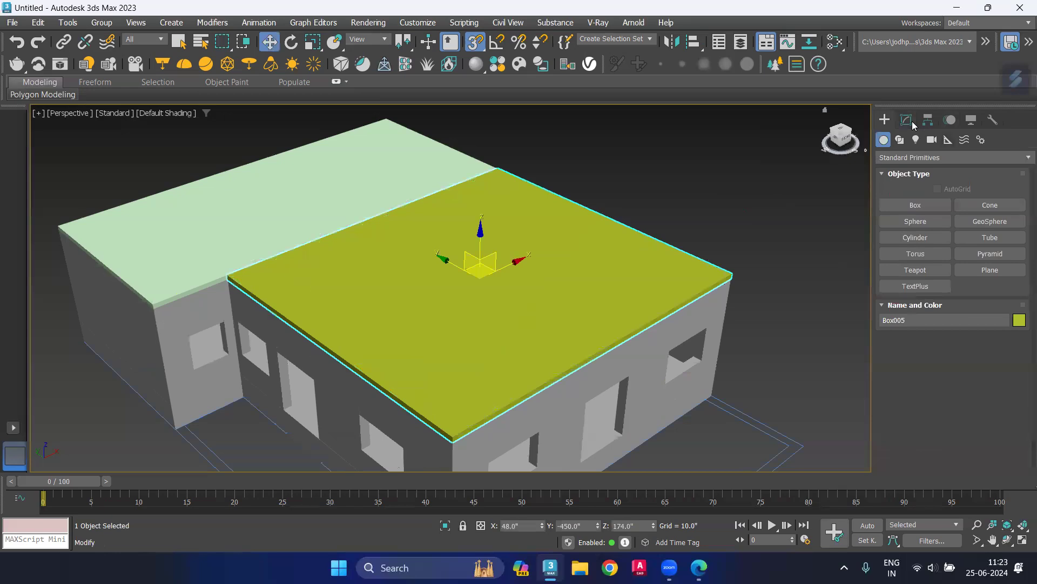
pyautogui.click(906, 119)
pyautogui.click(590, 363)
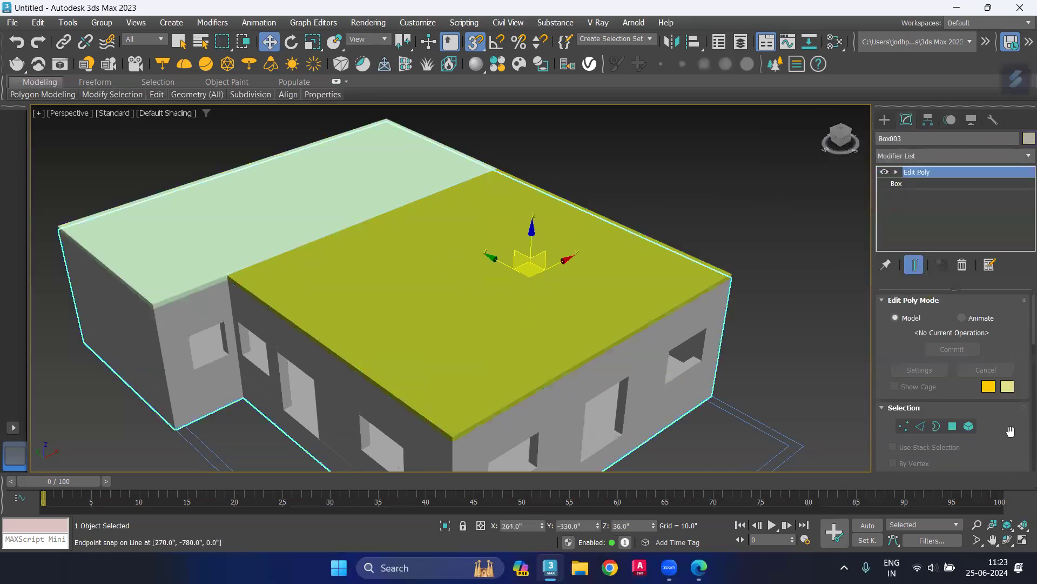
# Step: Attach the yellow and green roof slabs into Box003
pyautogui.scroll(-2, 1014, 427)
pyautogui.scroll(-2, 1013, 427)
pyautogui.scroll(-2, 1014, 427)
pyautogui.scroll(-2, 1013, 427)
pyautogui.click(911, 406)
pyautogui.click(519, 281)
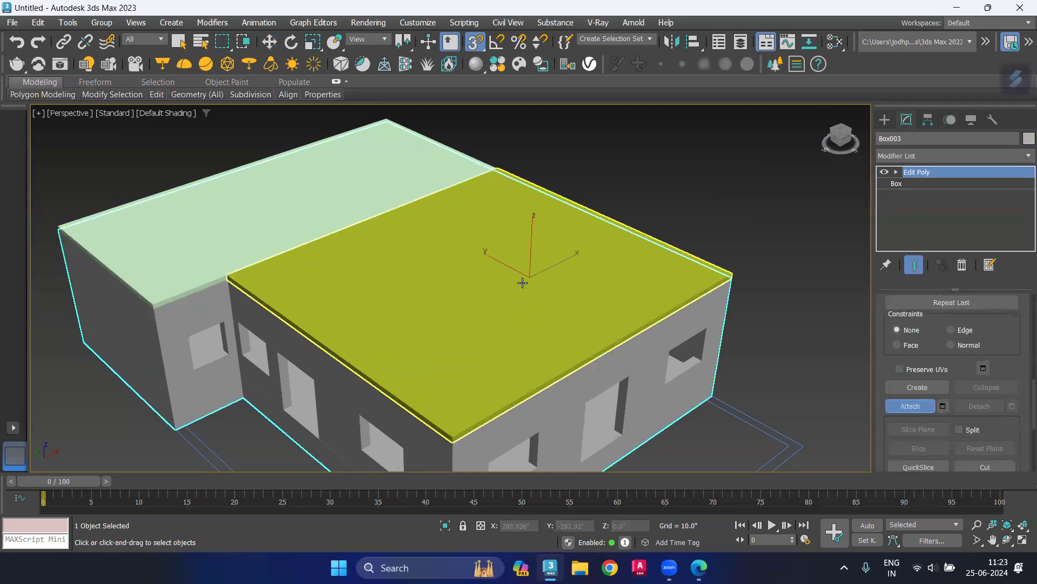
pyautogui.click(278, 169)
pyautogui.scroll(-4, 704, 175)
pyautogui.moveTo(772, 193); pyautogui.dragTo(812, 307, button='middle')
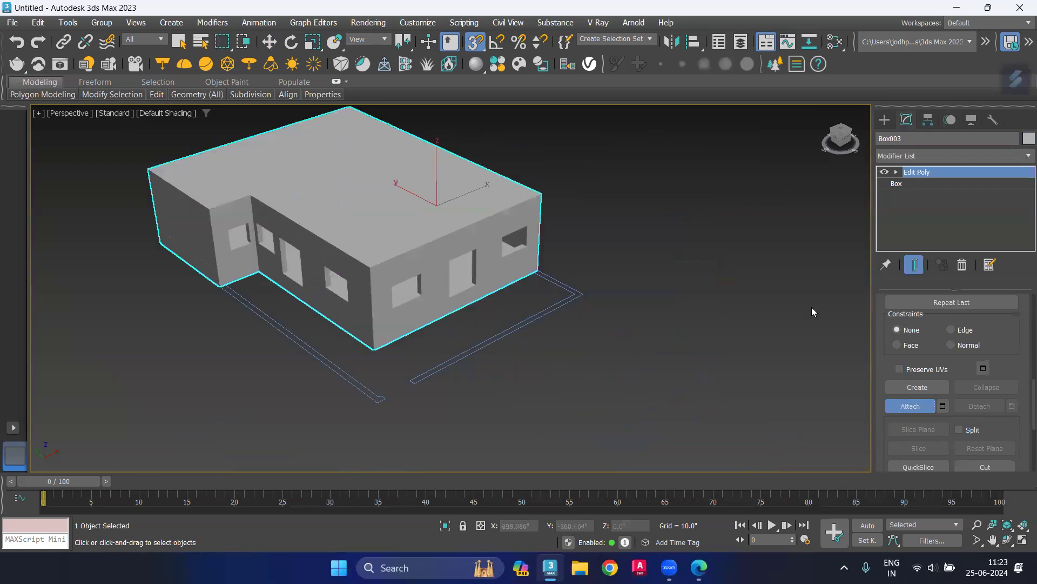
# Step: Exit Attach, deselect, and orbit to view the roofed house from lower
pyautogui.click(910, 406)
pyautogui.press('w')
pyautogui.click(741, 299)
pyautogui.moveTo(709, 272); pyautogui.dragTo(728, 307, button='middle')
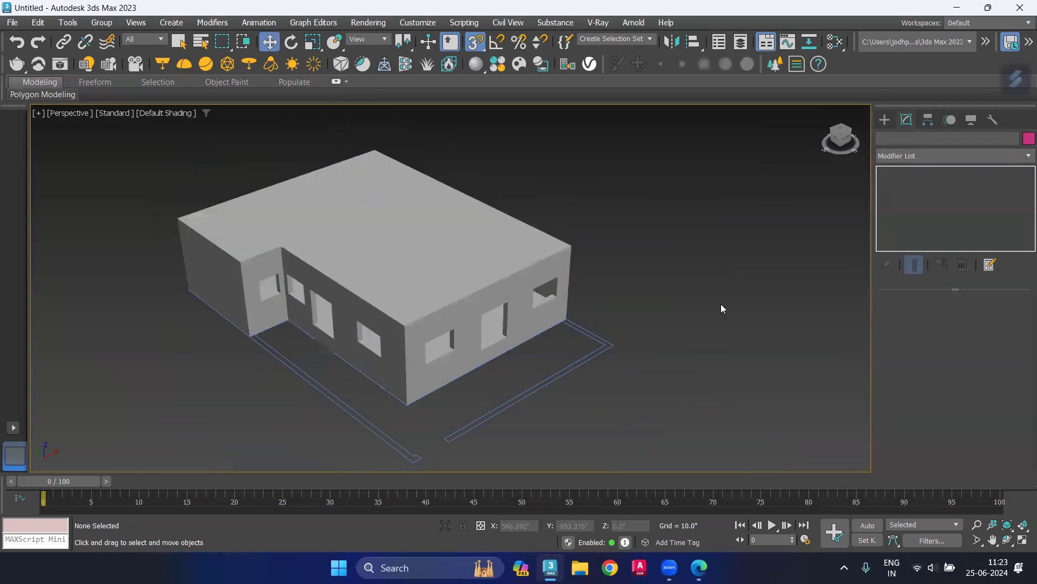
pyautogui.moveTo(464, 324)
pyautogui.keyDown('alt'); pyautogui.mouseDown(button='middle')
pyautogui.moveTo(435, 265)
pyautogui.moveTo(499, 332)
pyautogui.mouseUp(button='middle'); pyautogui.keyUp('alt')
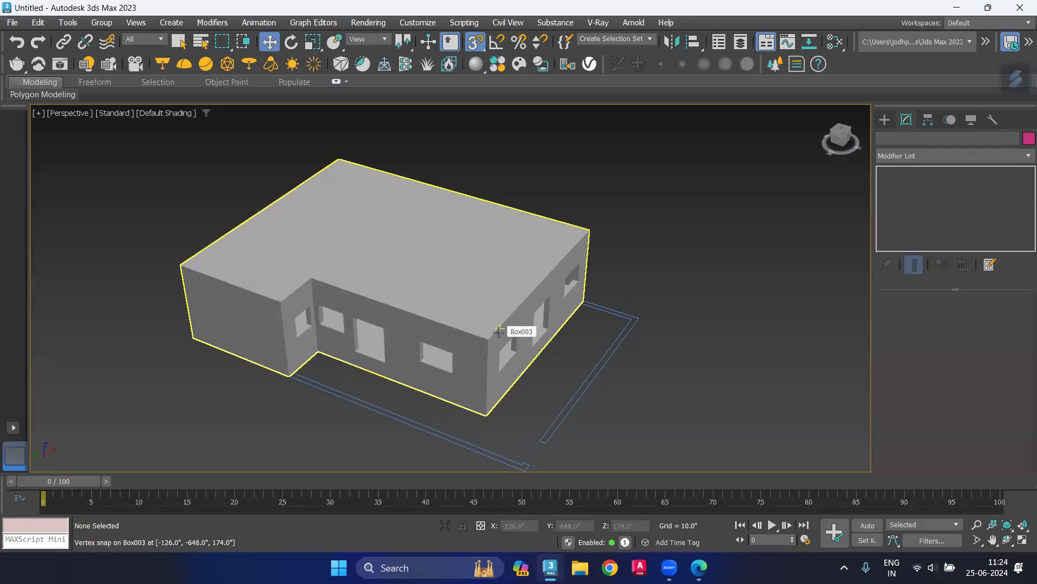
# Step: Set up an AEC Extended Wall with width 9, height 36 and Left justification
pyautogui.click(885, 122)
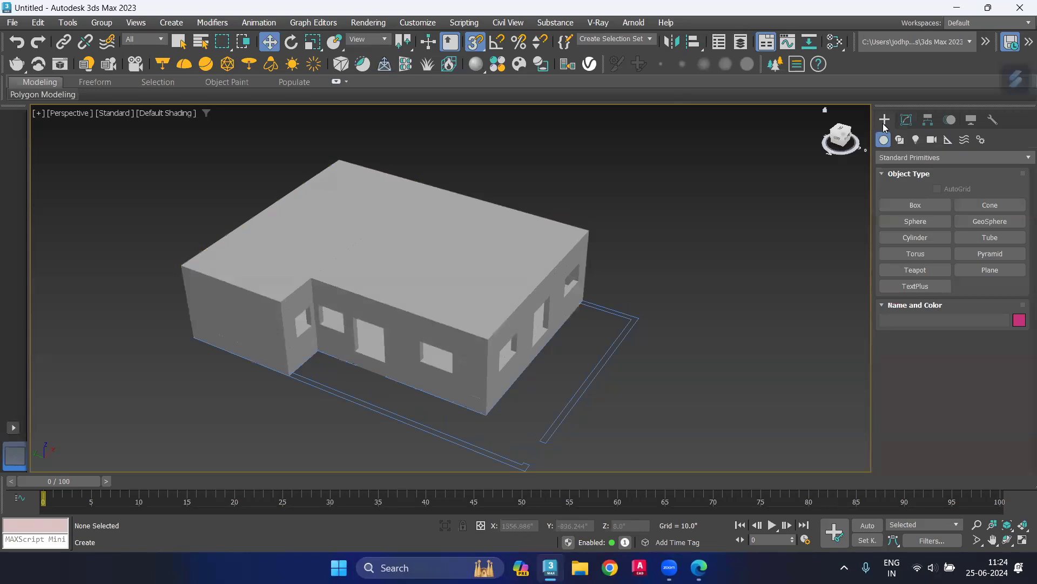
pyautogui.click(919, 158)
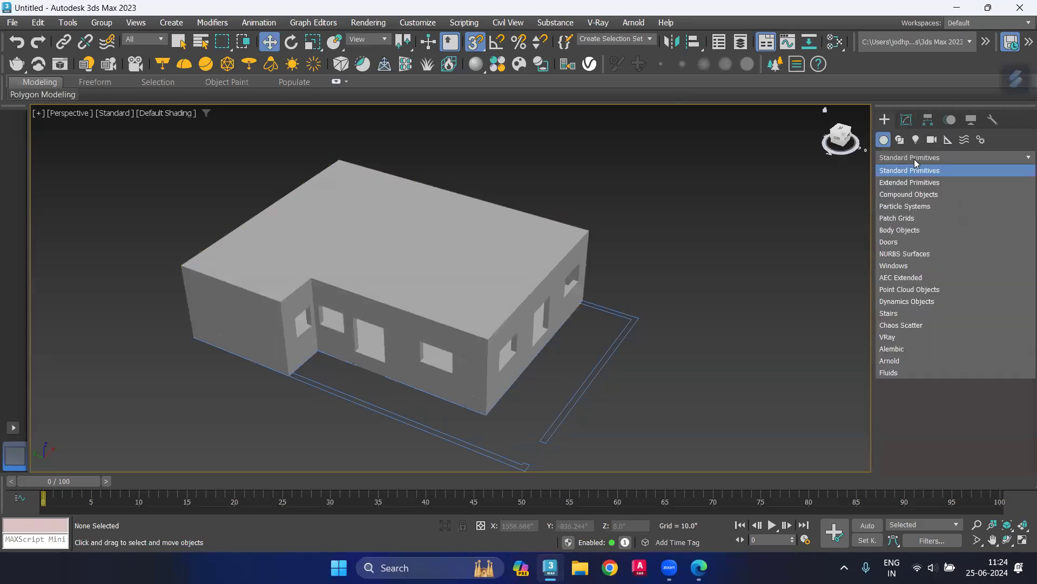
pyautogui.click(894, 277)
pyautogui.click(915, 222)
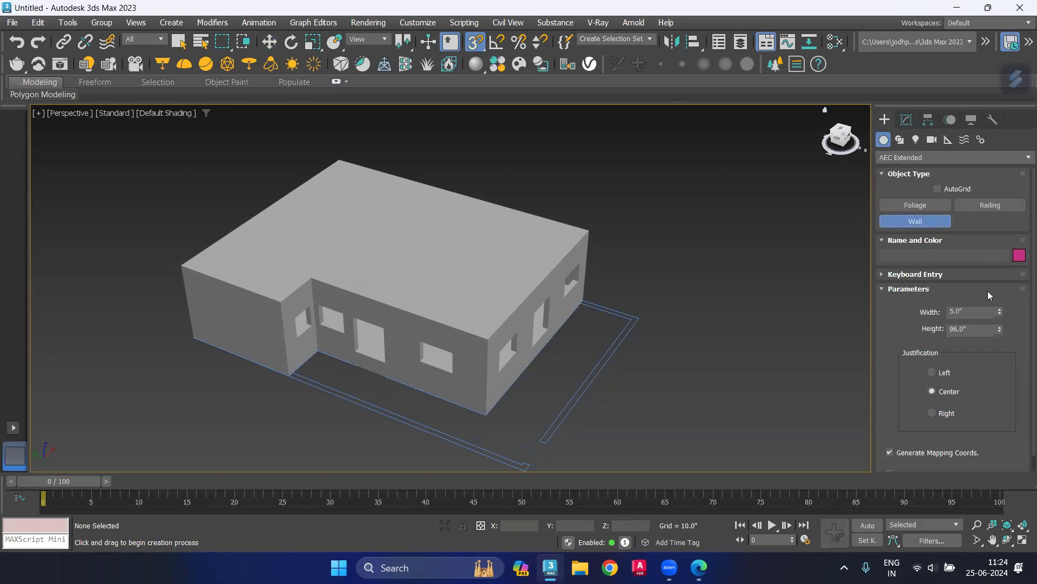
pyautogui.doubleClick(972, 313)
pyautogui.write('9')
pyautogui.click(986, 330)
pyautogui.press('Return')
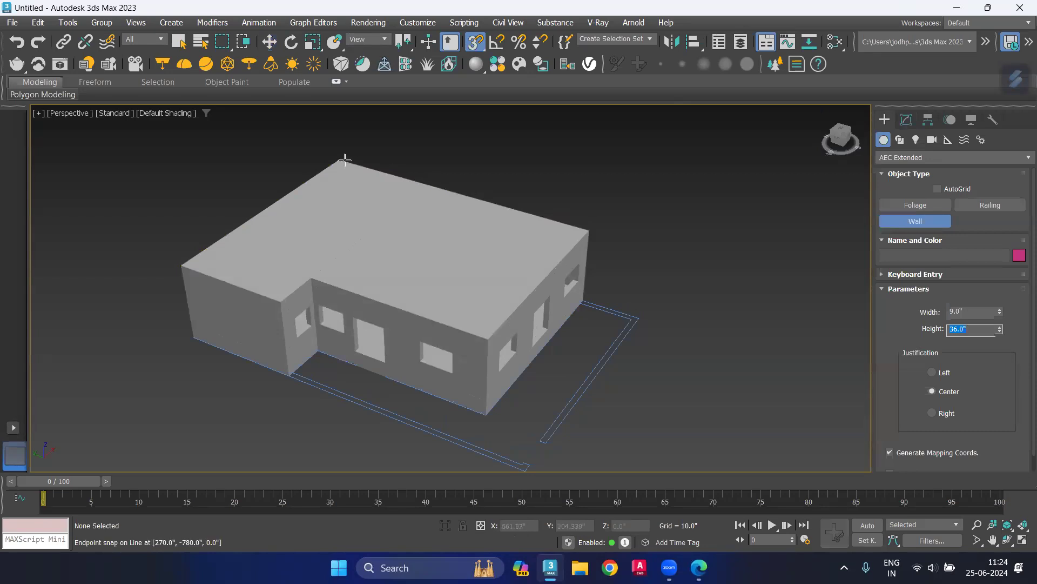
pyautogui.click(932, 373)
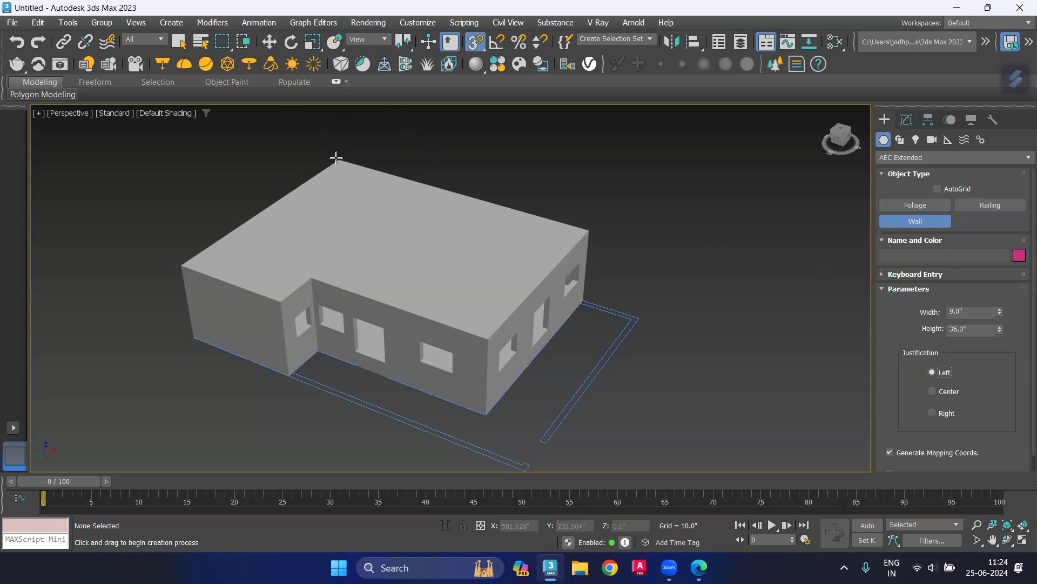
pyautogui.scroll(3, 328, 164)
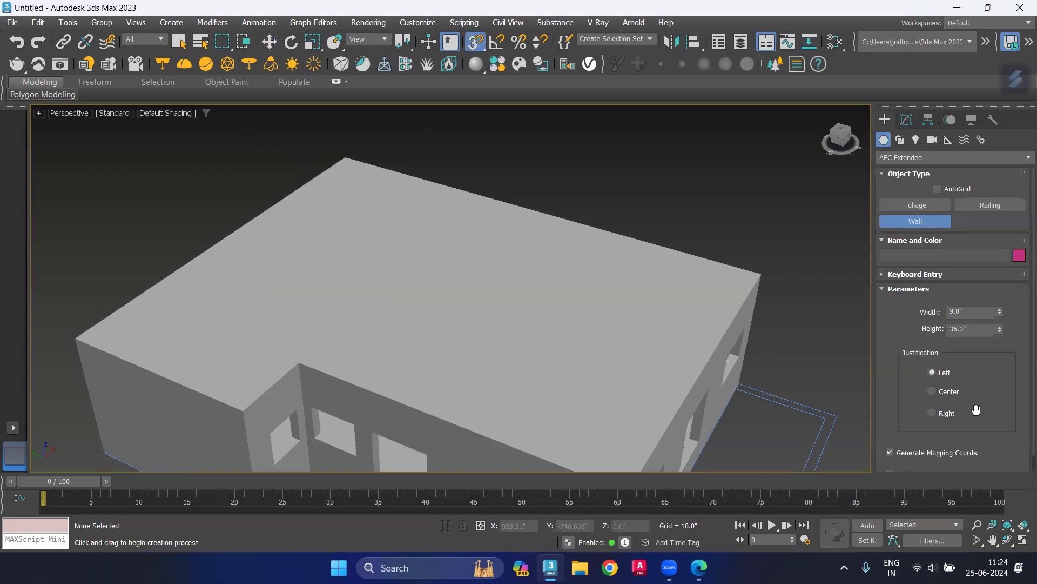
pyautogui.scroll(-1, 975, 410)
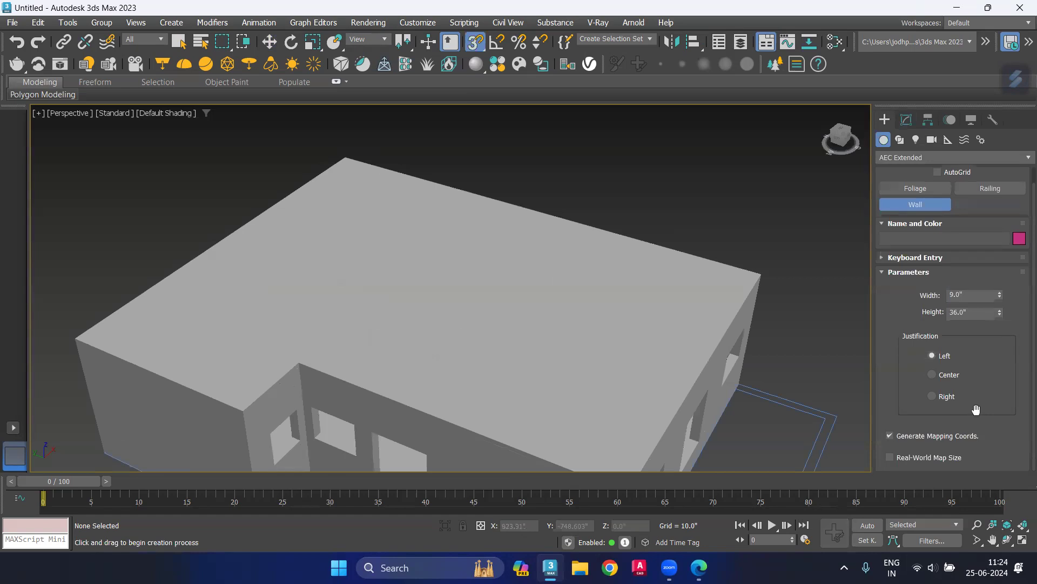
pyautogui.click(762, 275)
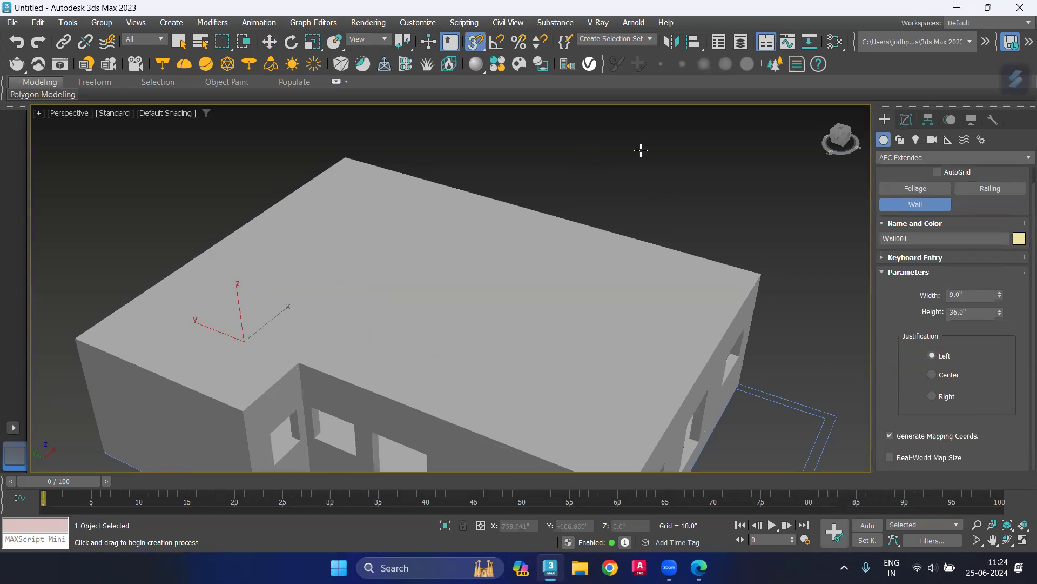
pyautogui.click(655, 132)
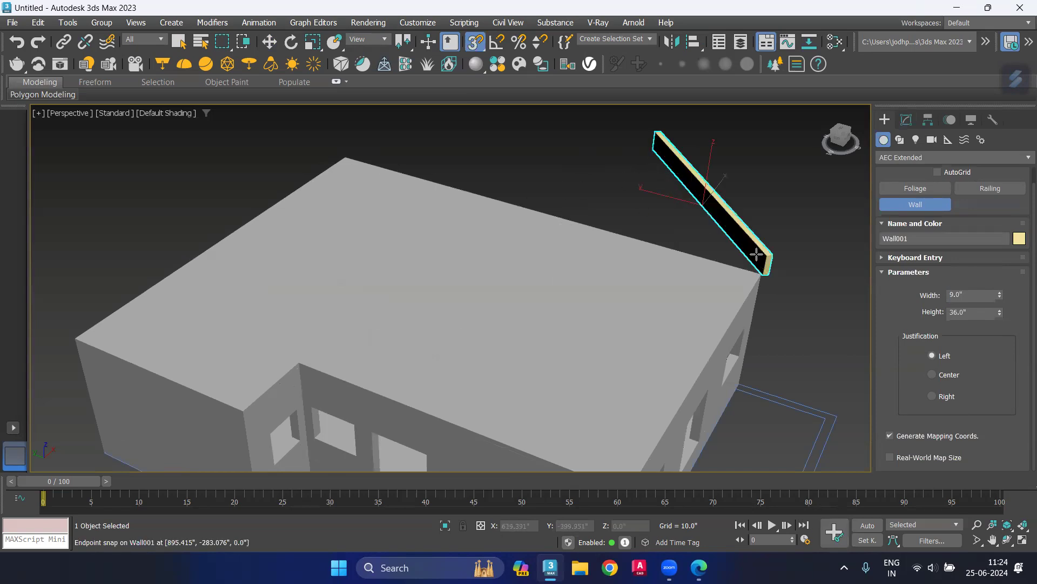
pyautogui.scroll(3, 753, 271)
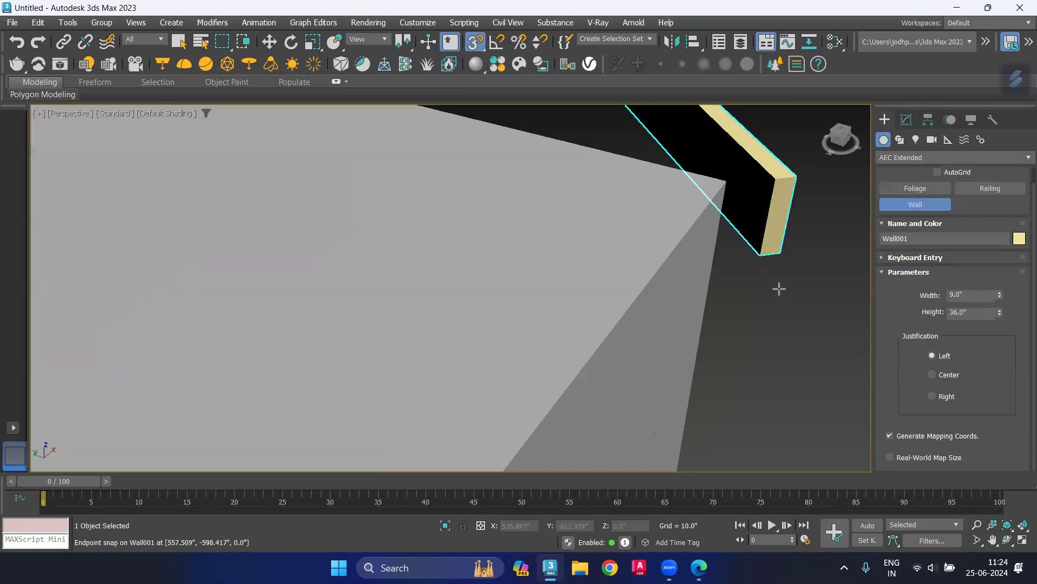
pyautogui.press('z')
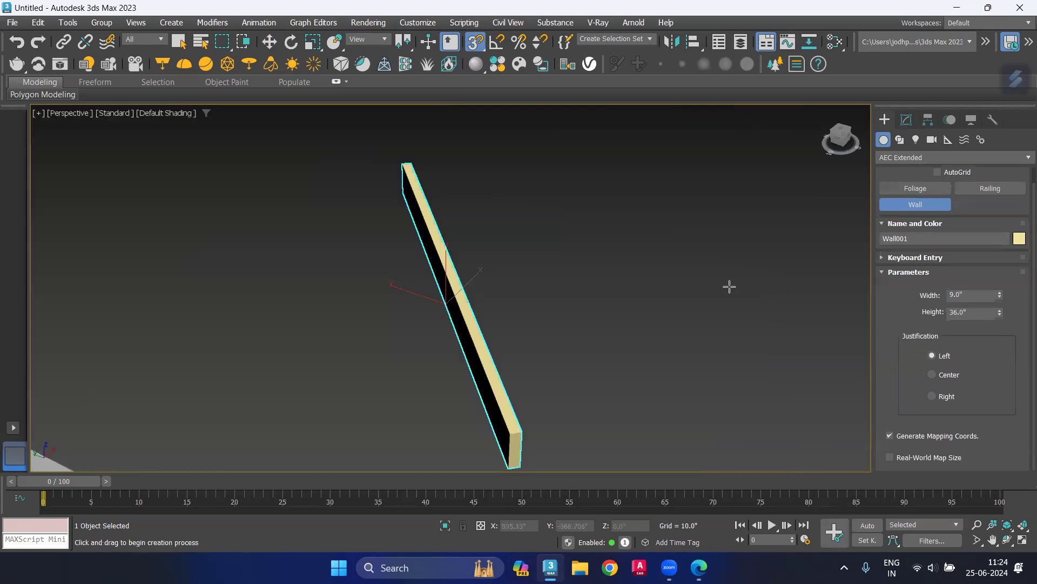
pyautogui.scroll(-3, 594, 287)
pyautogui.press('Delete')
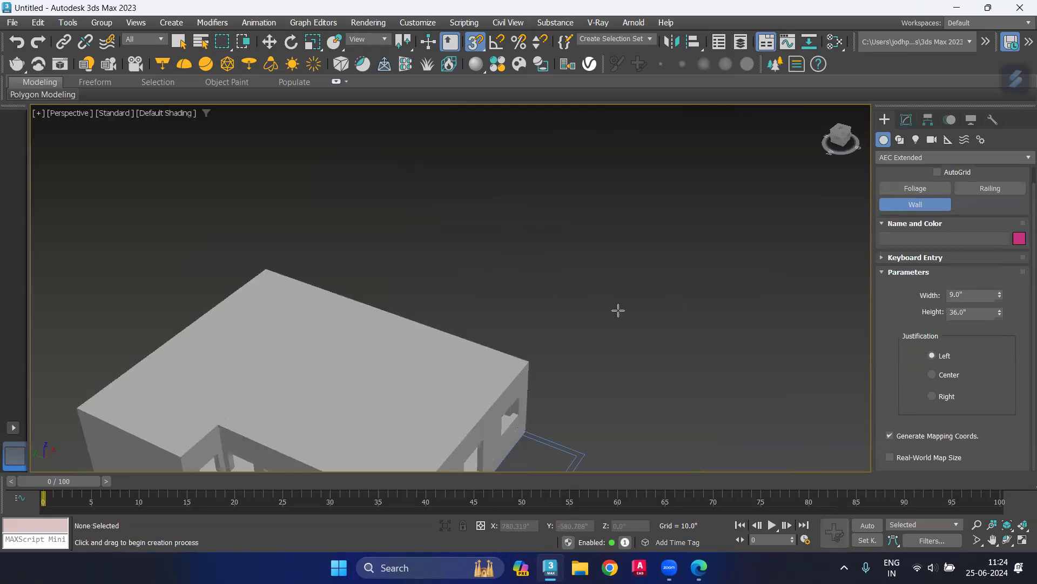
pyautogui.moveTo(701, 365); pyautogui.dragTo(762, 260, button='middle')
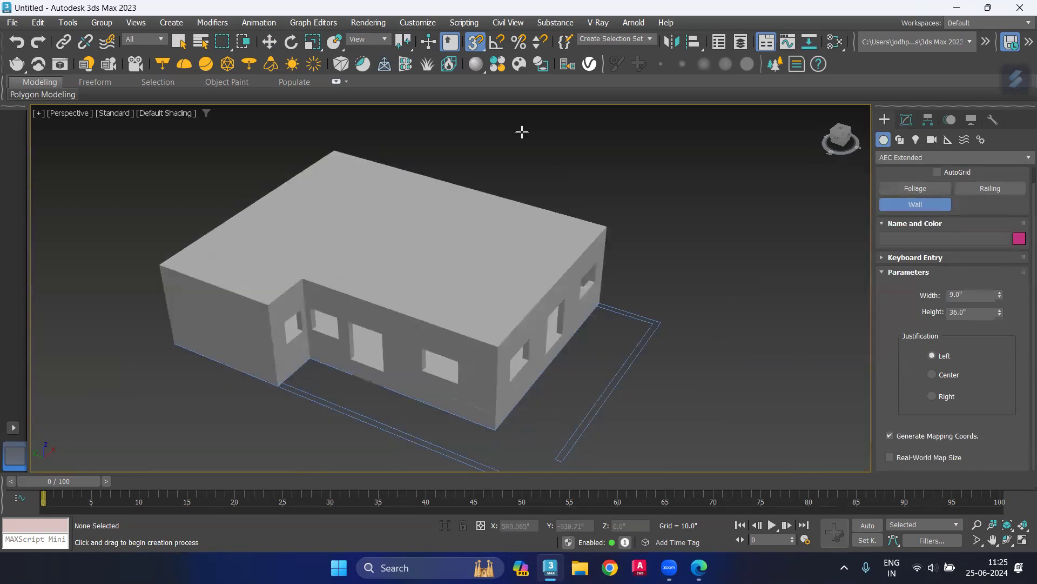
# Step: Return to select-and-move mode and select the house box Box003
pyautogui.click(272, 42)
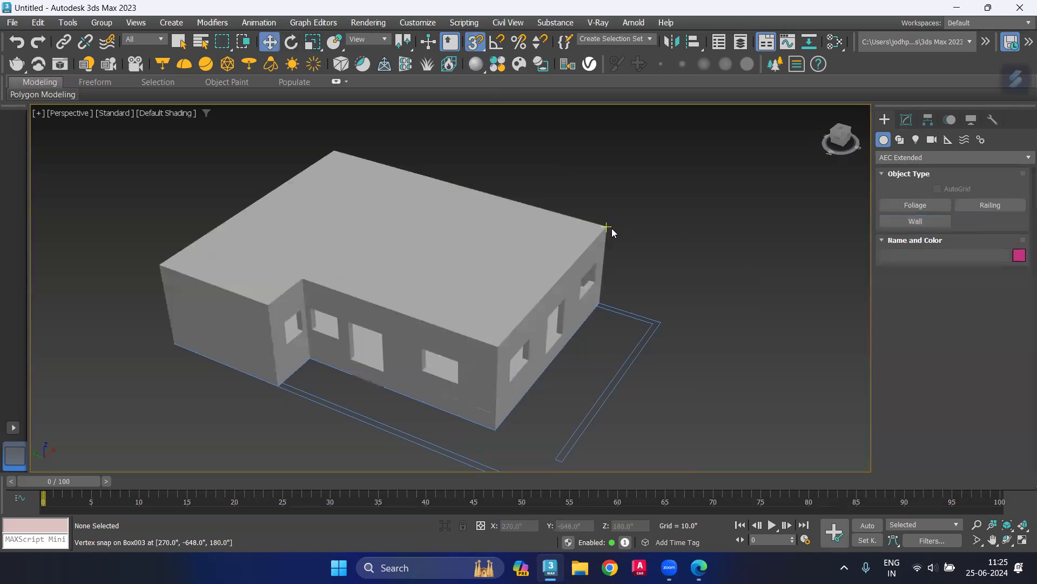
pyautogui.click(502, 343)
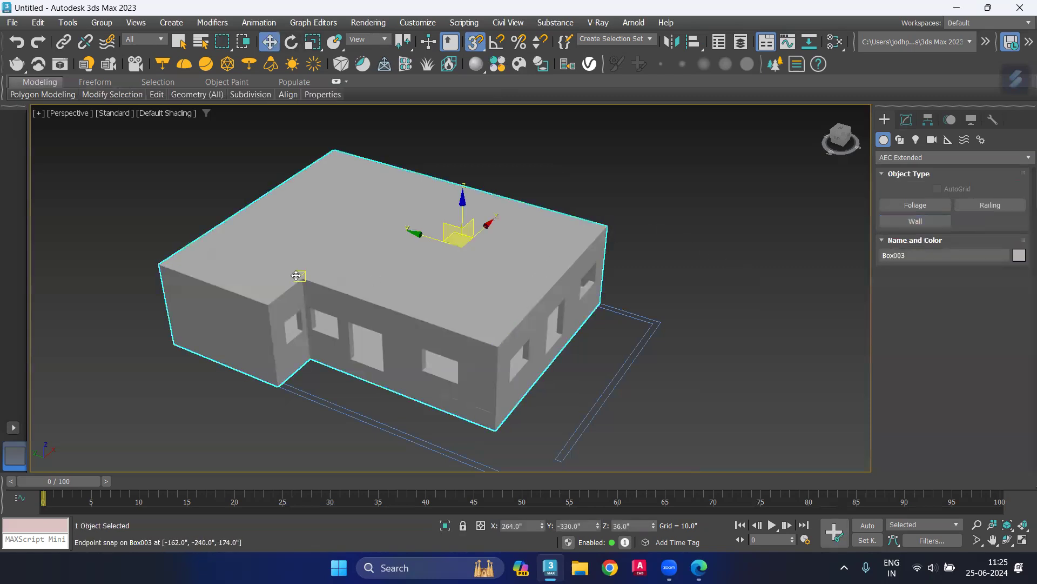
pyautogui.rightClick(682, 223)
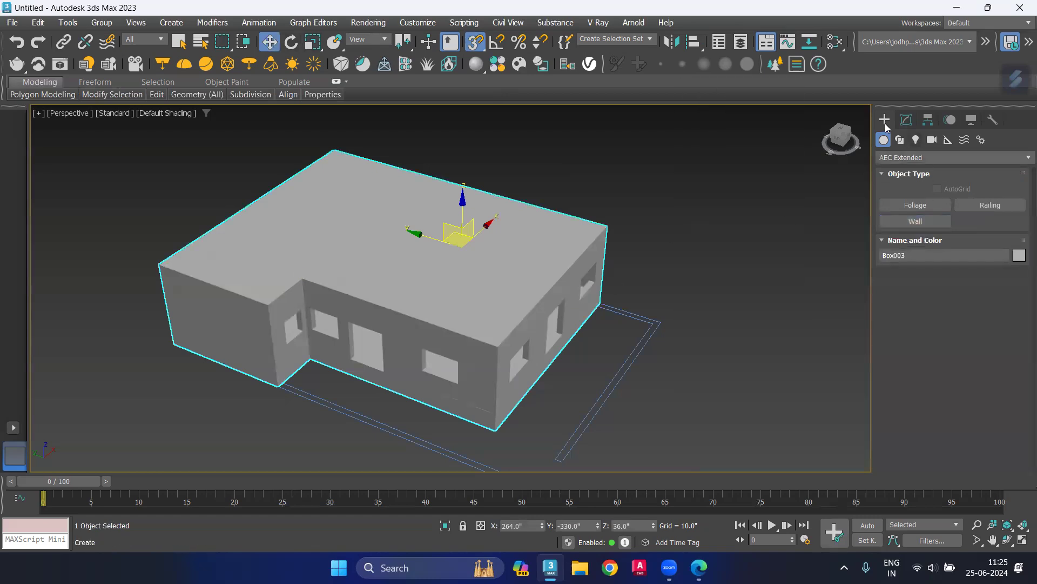
# Step: Draw a closed Line001 spline through the six roof corners, including the notch
pyautogui.click(899, 139)
pyautogui.click(906, 221)
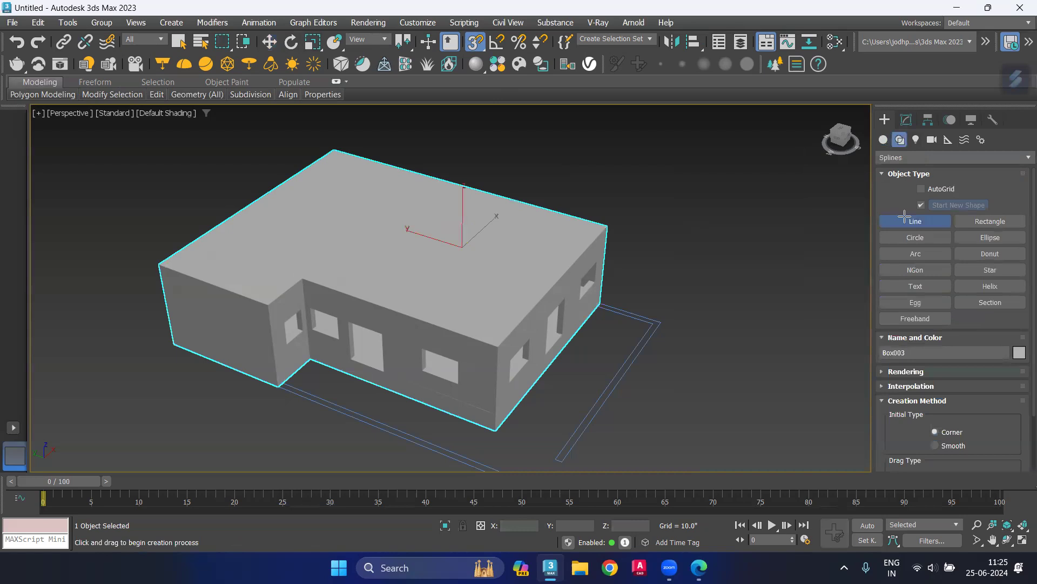
pyautogui.click(608, 225)
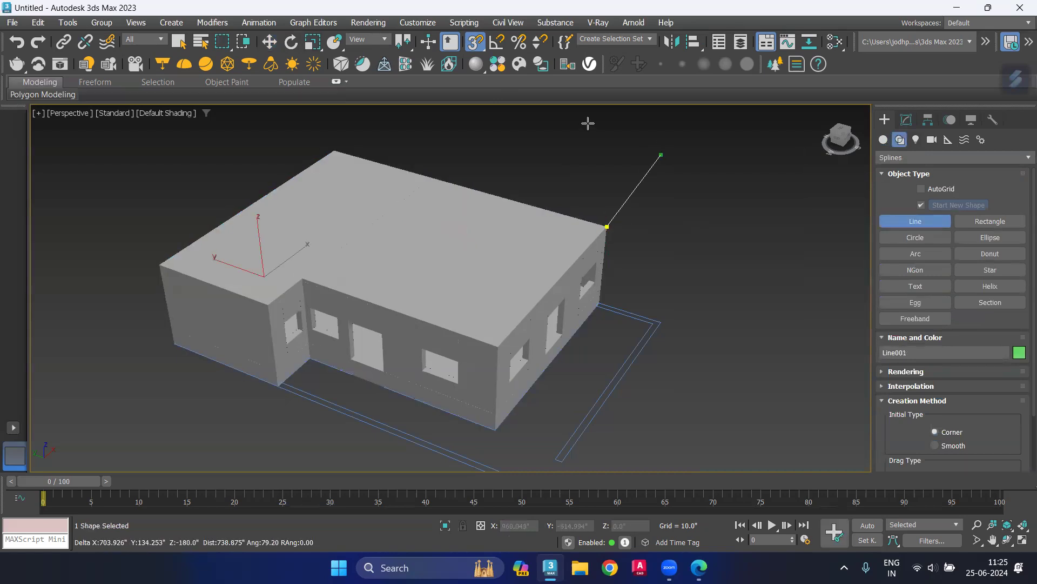
pyautogui.click(334, 138)
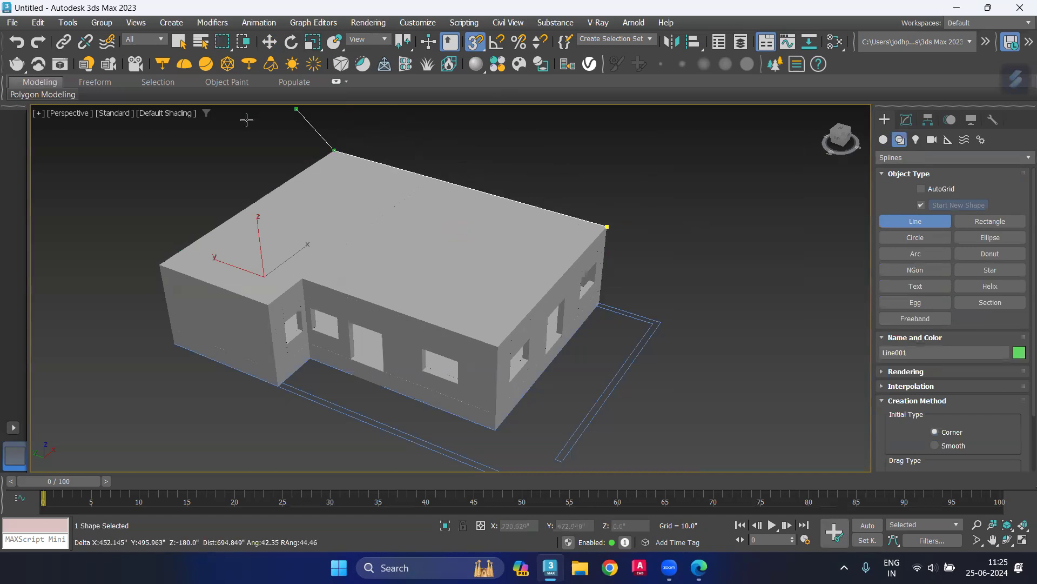
pyautogui.click(143, 263)
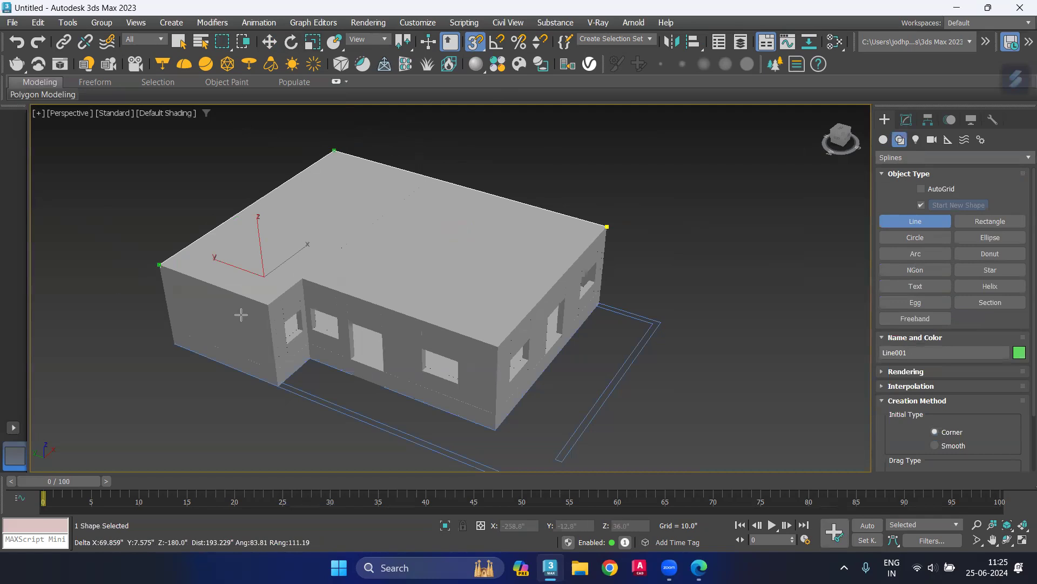
pyautogui.click(268, 306)
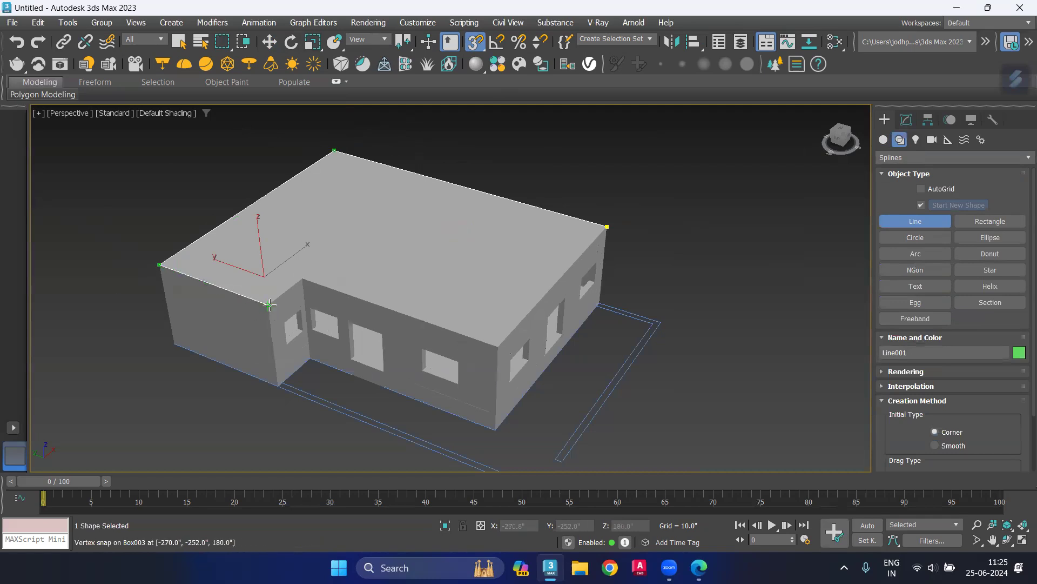
pyautogui.click(302, 279)
pyautogui.click(498, 348)
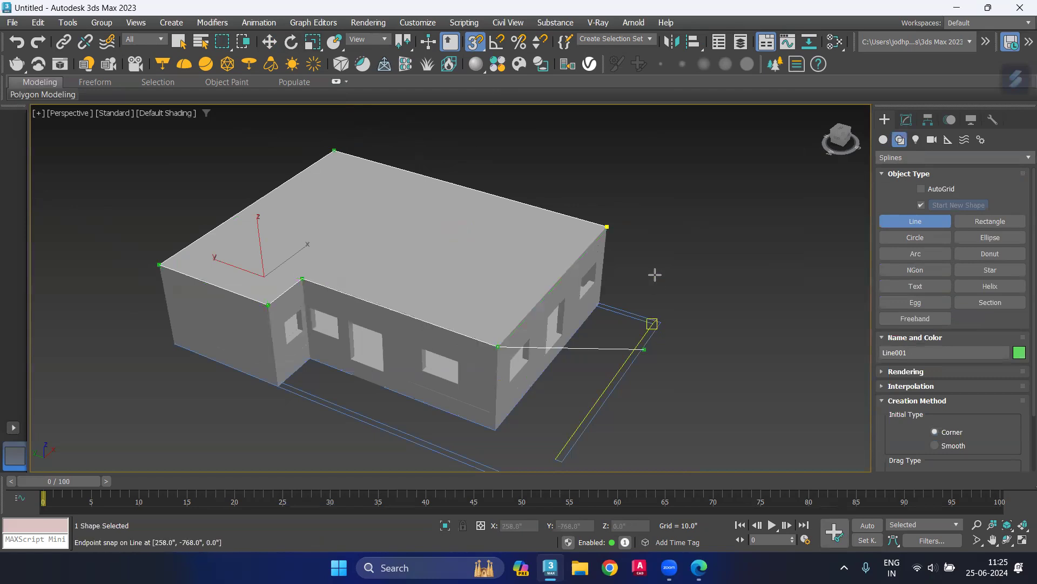
pyautogui.click(607, 227)
pyautogui.click(492, 293)
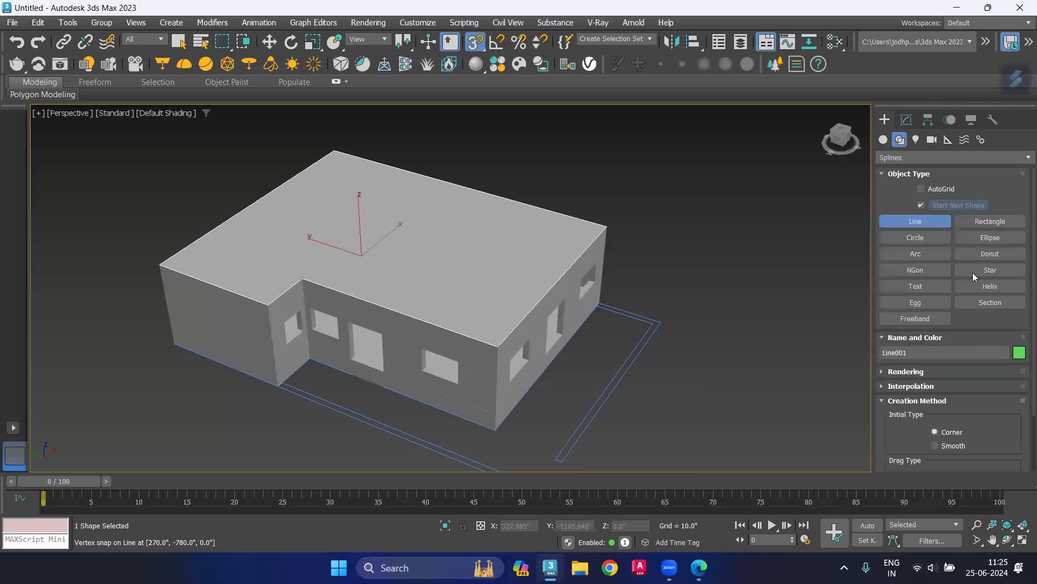
pyautogui.click(936, 161)
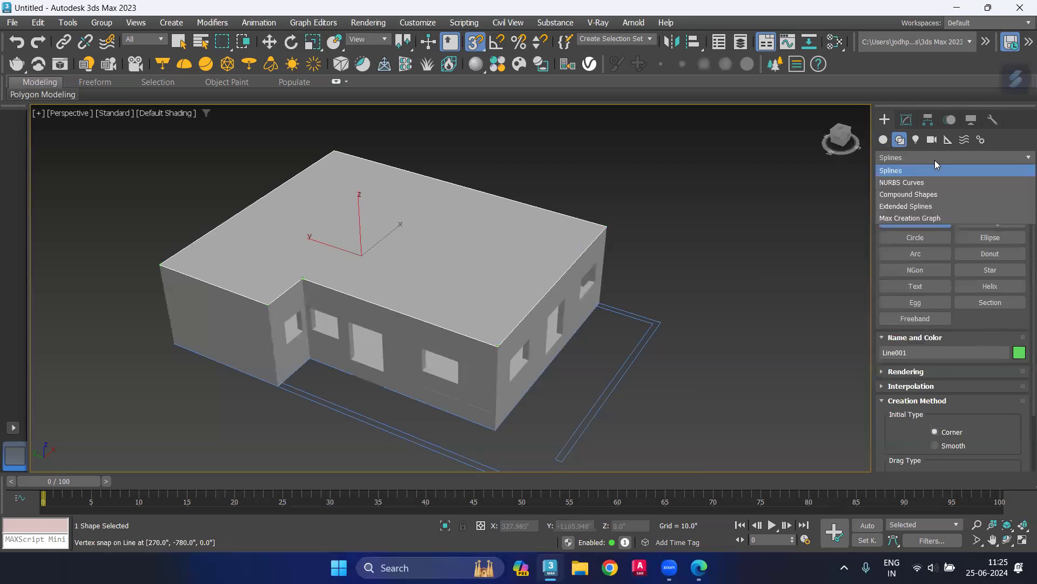
pyautogui.click(884, 139)
pyautogui.click(938, 222)
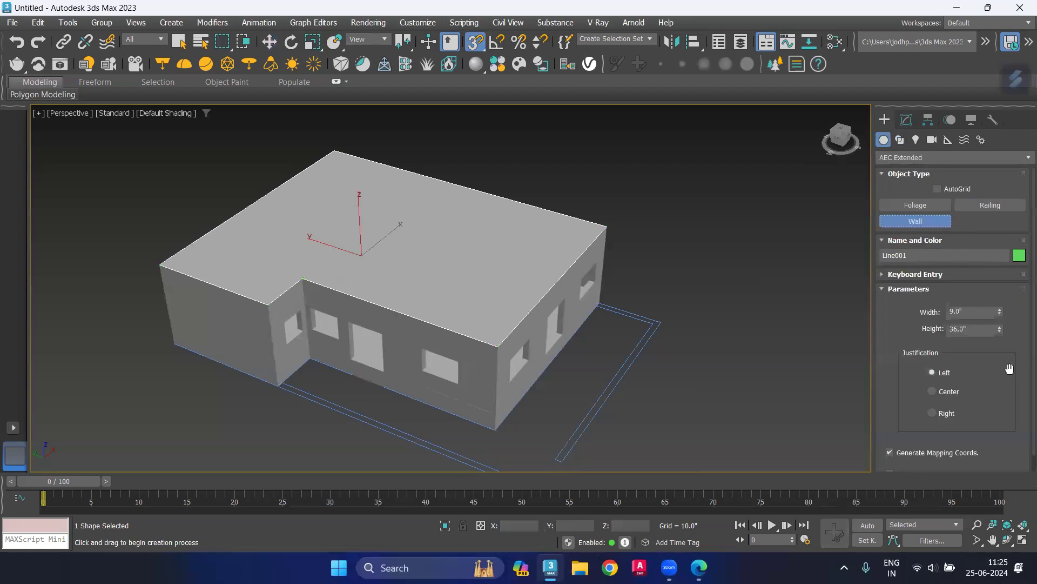
pyautogui.scroll(-1, 1005, 365)
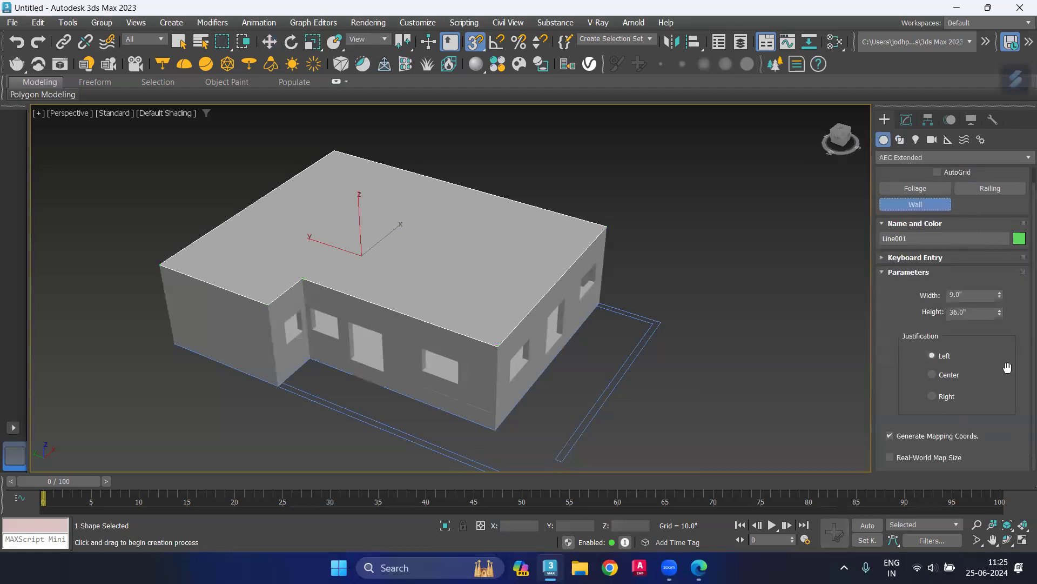
pyautogui.scroll(1, 1007, 367)
pyautogui.click(891, 274)
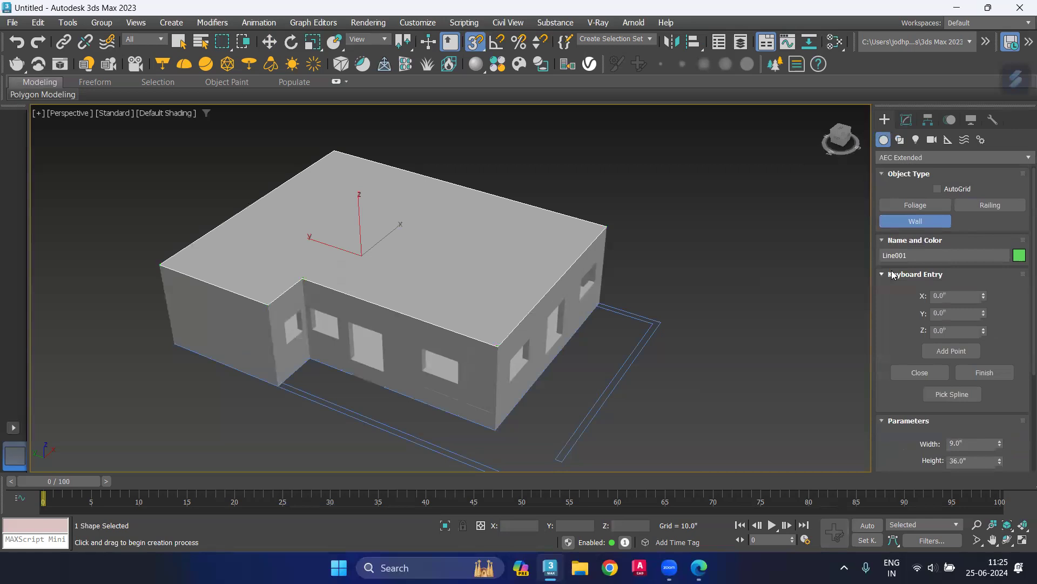
pyautogui.click(962, 399)
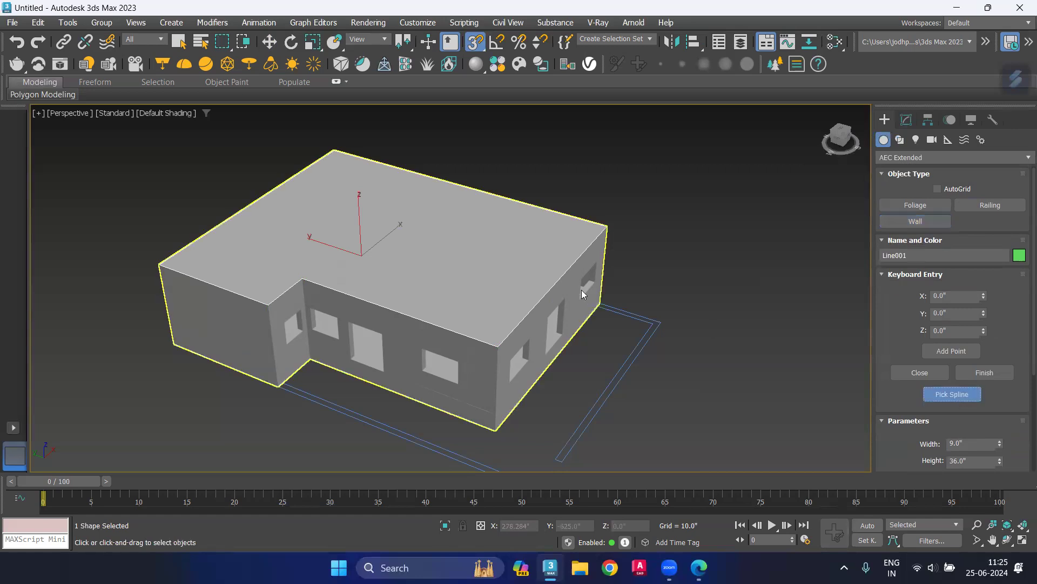
pyautogui.click(590, 250)
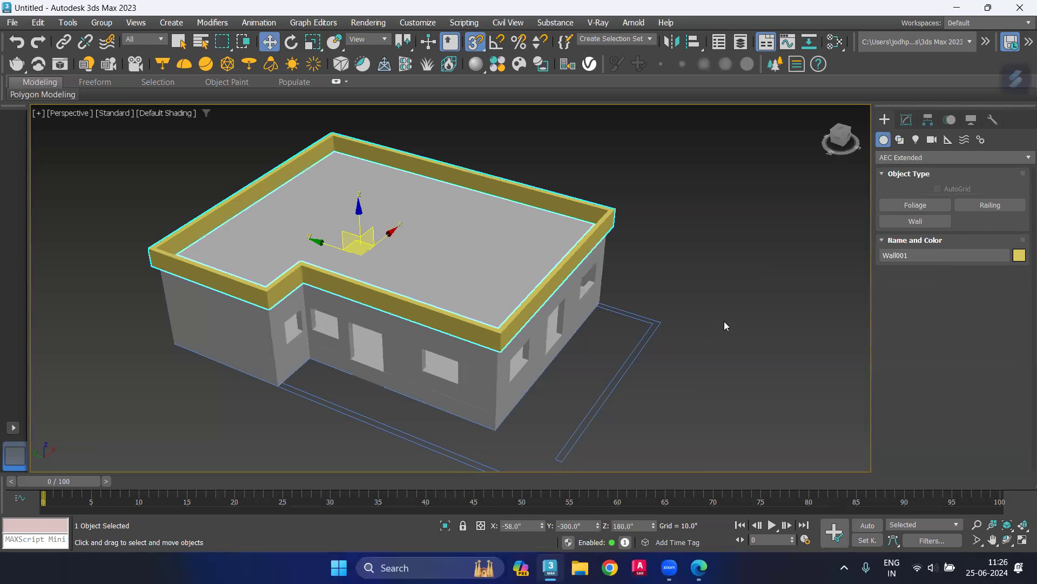
pyautogui.press('z')
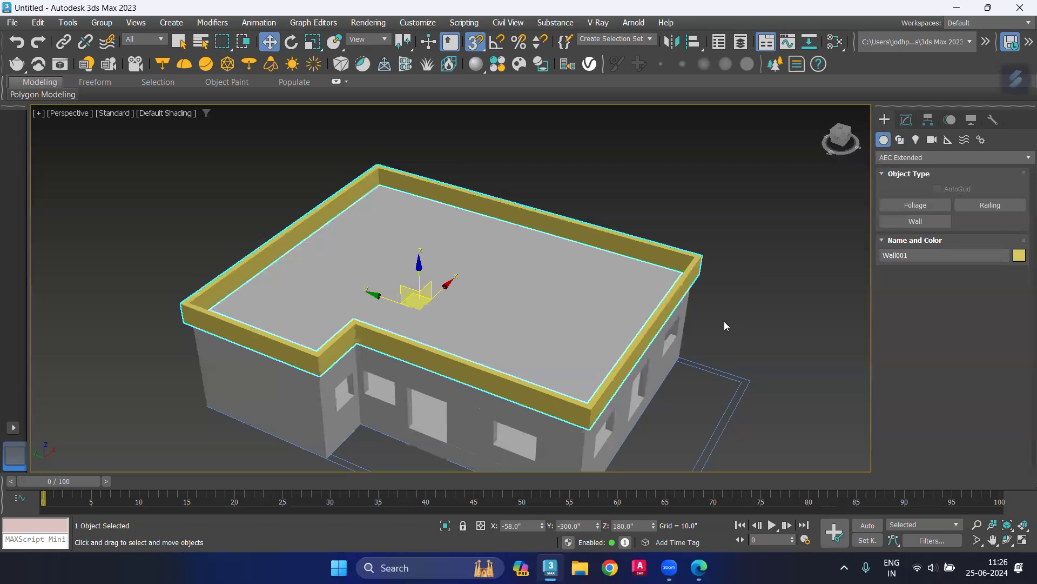
pyautogui.hotkey('ctrl', 'z')
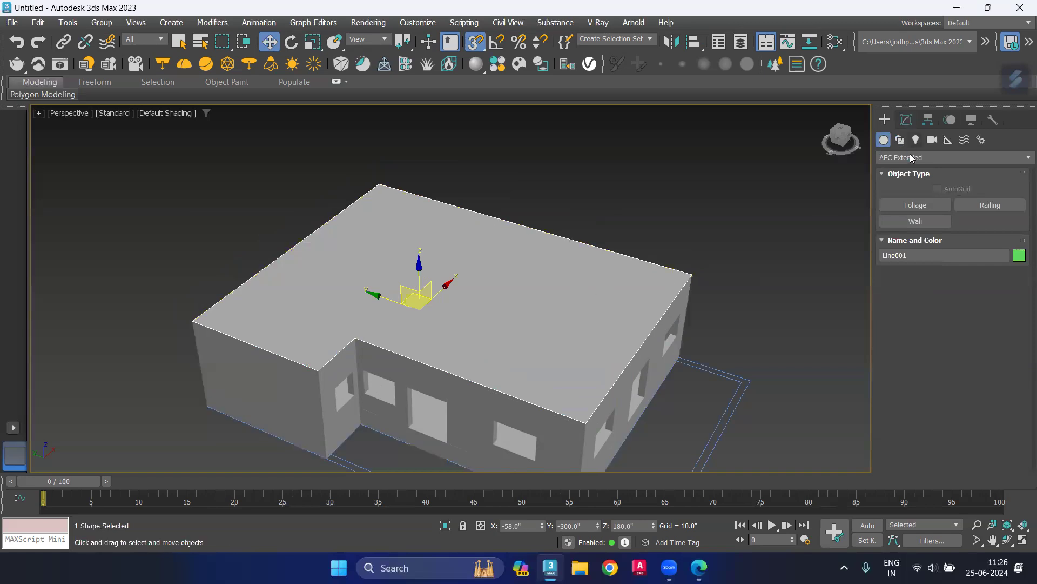
# Step: Build a right-justified AEC wall along the roof outline Line001 as a parapet
pyautogui.click(915, 221)
pyautogui.click(938, 414)
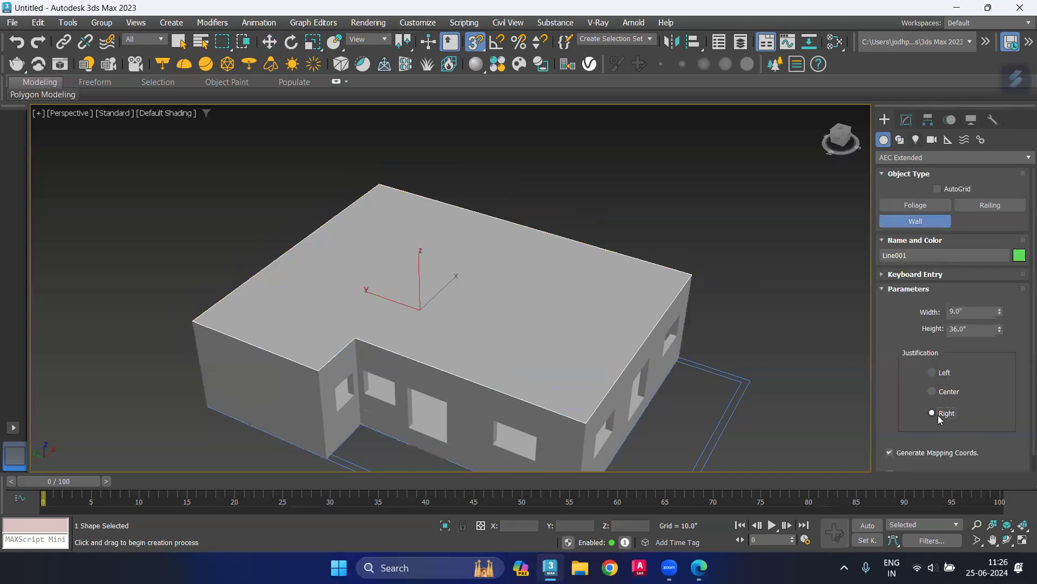
pyautogui.click(909, 276)
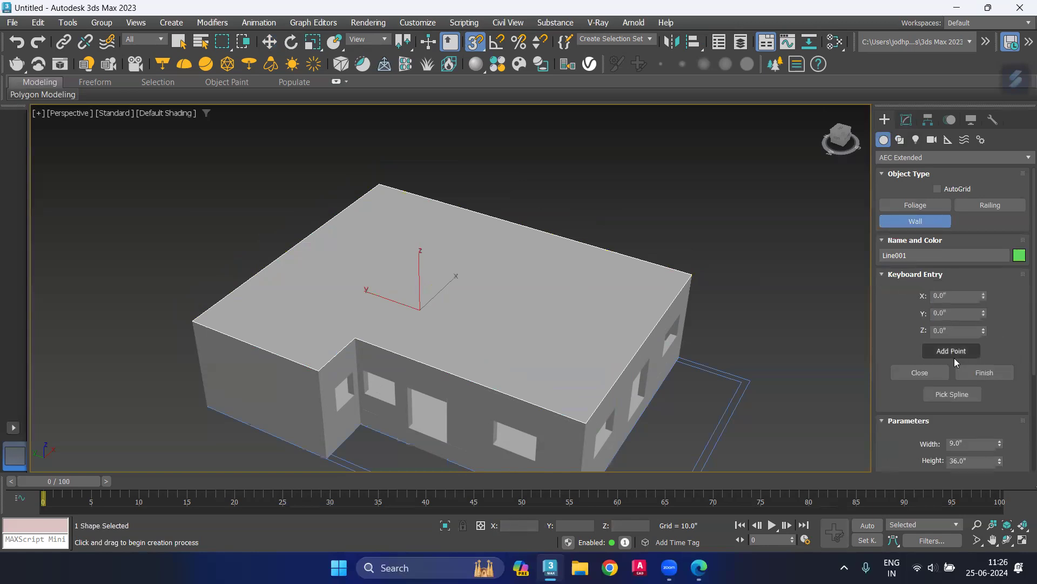
pyautogui.click(949, 392)
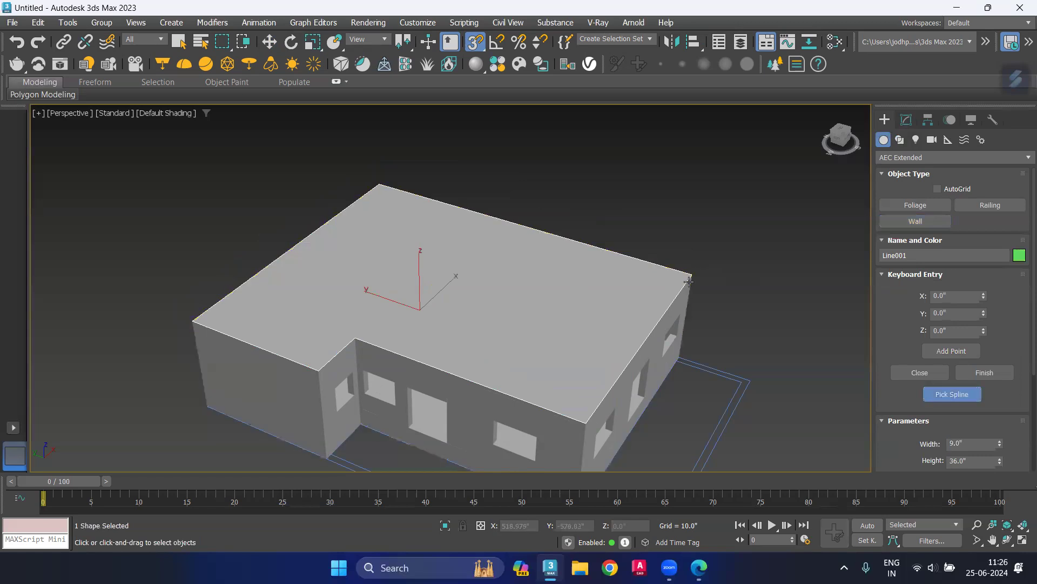
pyautogui.click(688, 280)
pyautogui.rightClick(750, 313)
pyautogui.moveTo(732, 282); pyautogui.dragTo(725, 251, button='middle')
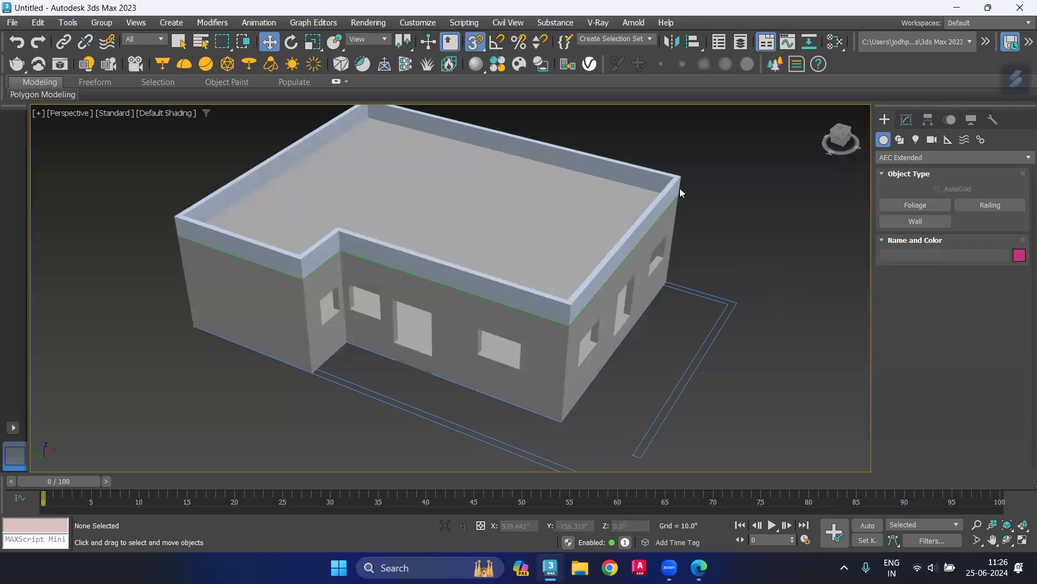
pyautogui.click(475, 42)
pyautogui.click(157, 42)
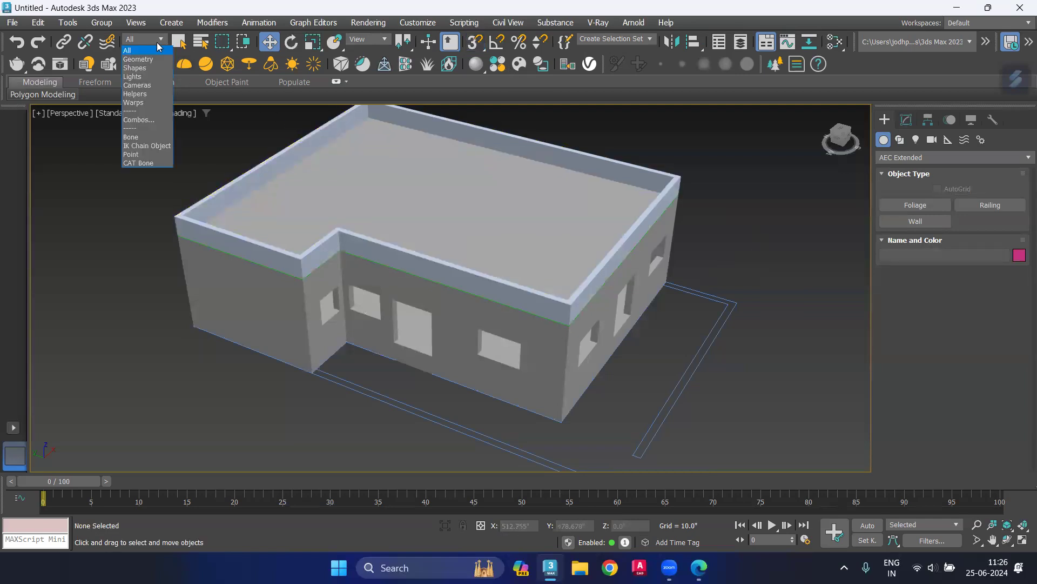
pyautogui.click(140, 67)
pyautogui.click(634, 241)
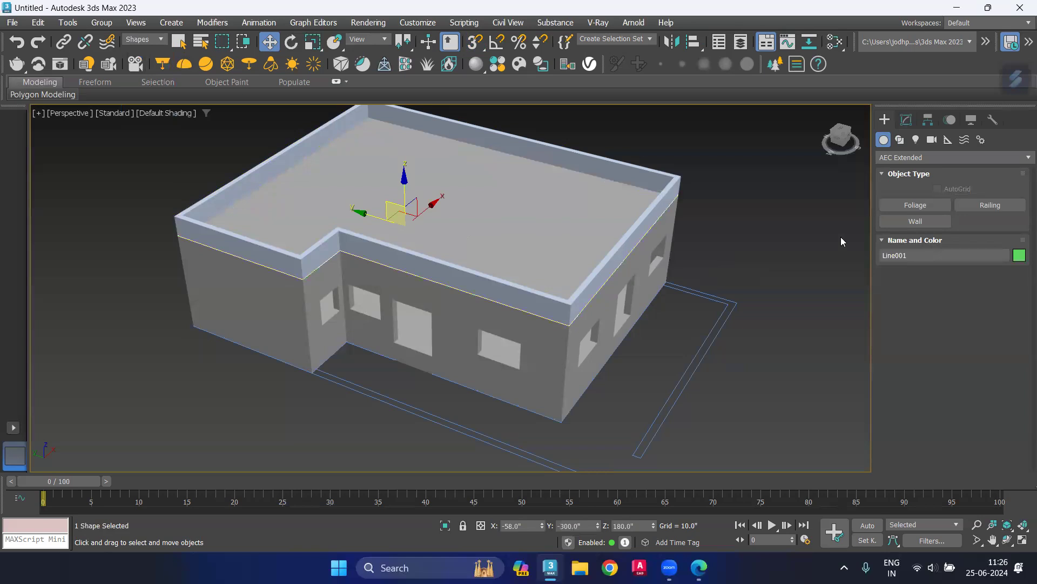
pyautogui.click(831, 220)
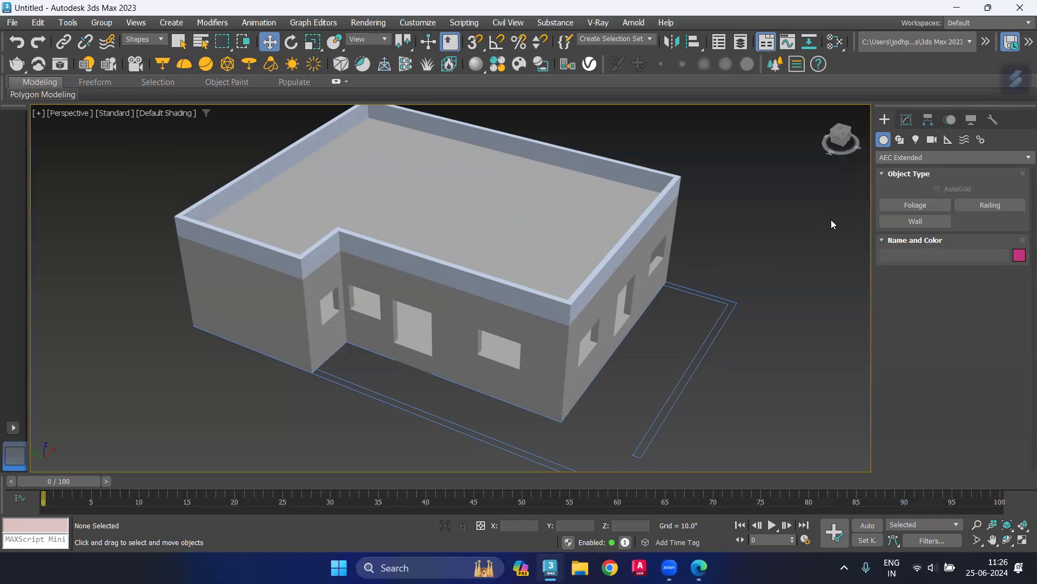
pyautogui.click(149, 39)
pyautogui.click(151, 47)
# Step: Orbit and zoom around the house to inspect the roof from several angles
pyautogui.moveTo(281, 403)
pyautogui.keyDown('alt'); pyautogui.mouseDown(button='middle')
pyautogui.moveTo(299, 406)
pyautogui.moveTo(232, 417)
pyautogui.moveTo(440, 200)
pyautogui.mouseUp(button='middle'); pyautogui.keyUp('alt')
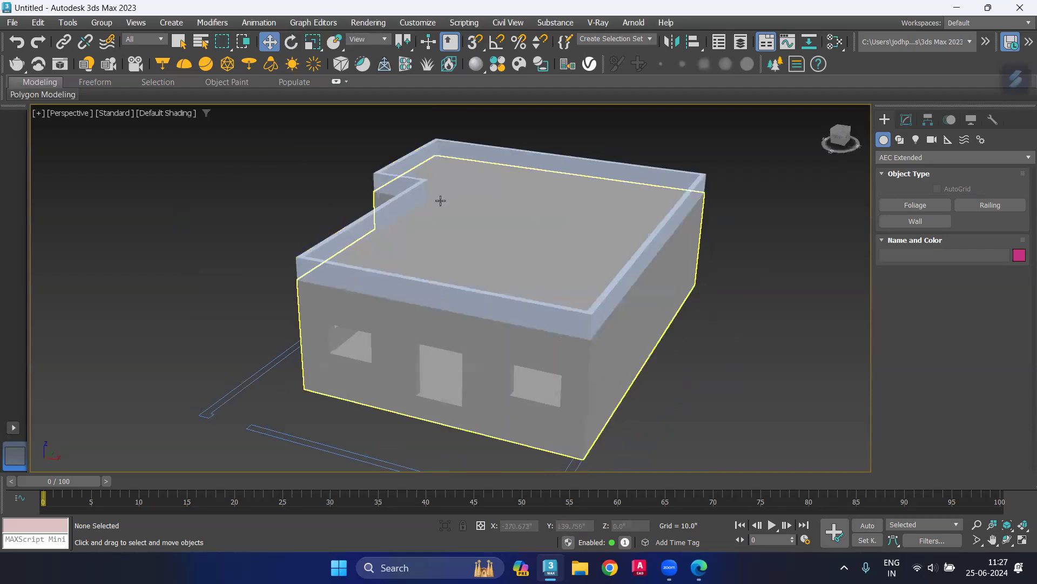
pyautogui.scroll(5, 440, 199)
pyautogui.scroll(3, 456, 227)
pyautogui.scroll(-3, 374, 260)
pyautogui.moveTo(364, 294)
pyautogui.keyDown('alt'); pyautogui.mouseDown(button='middle')
pyautogui.moveTo(322, 296)
pyautogui.moveTo(363, 307)
pyautogui.mouseUp(button='middle'); pyautogui.keyUp('alt')
pyautogui.scroll(3, 364, 308)
pyautogui.scroll(-3, 375, 289)
pyautogui.moveTo(463, 285)
pyautogui.keyDown('alt'); pyautogui.mouseDown(button='middle')
pyautogui.moveTo(459, 266)
pyautogui.moveTo(373, 286)
pyautogui.moveTo(432, 264)
pyautogui.moveTo(440, 272)
pyautogui.moveTo(407, 275)
pyautogui.moveTo(393, 292)
pyautogui.mouseUp(button='middle'); pyautogui.keyUp('alt')
pyautogui.scroll(3, 405, 306)
pyautogui.scroll(-3, 405, 307)
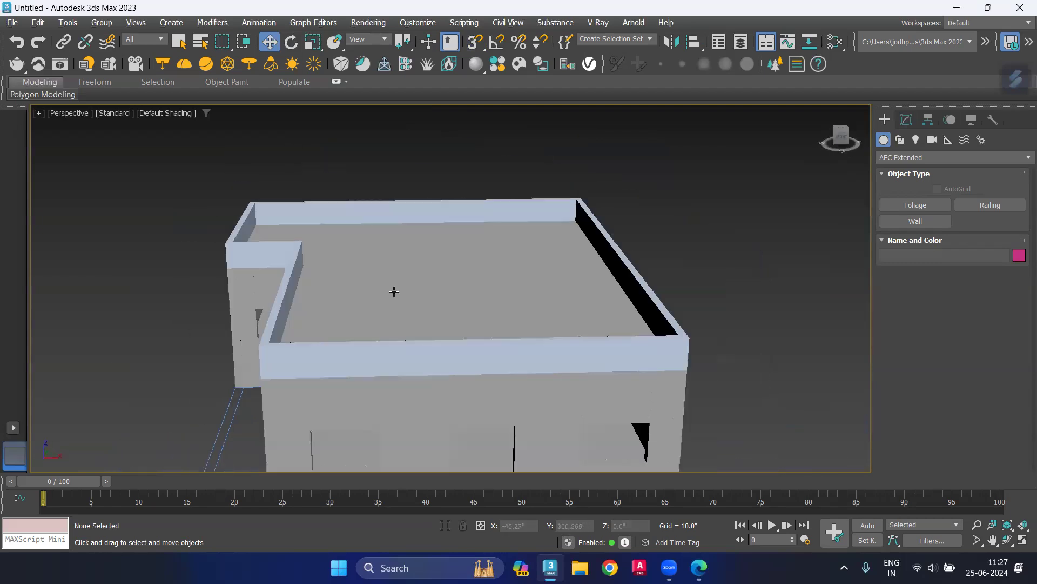
pyautogui.scroll(-3, 408, 231)
pyautogui.keyDown('alt'); pyautogui.moveTo(408, 231); pyautogui.dragTo(437, 328, button='middle'); pyautogui.keyUp('alt')
# Step: Select the main wall block Box003 and isolate it, framed in the view
pyautogui.scroll(3, 436, 328)
pyautogui.moveTo(279, 354); pyautogui.dragTo(284, 260, button='middle')
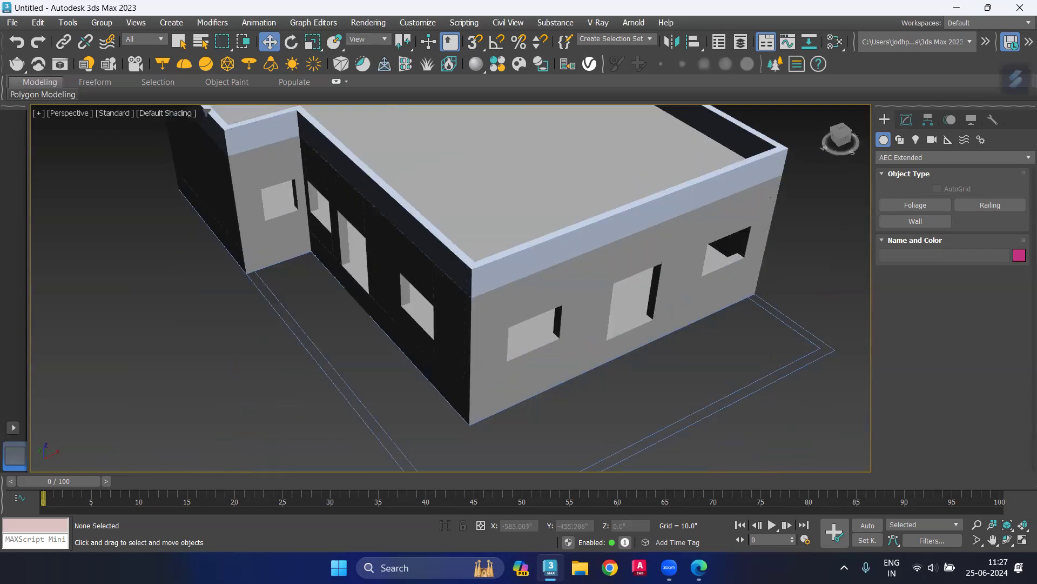
pyautogui.click(629, 338)
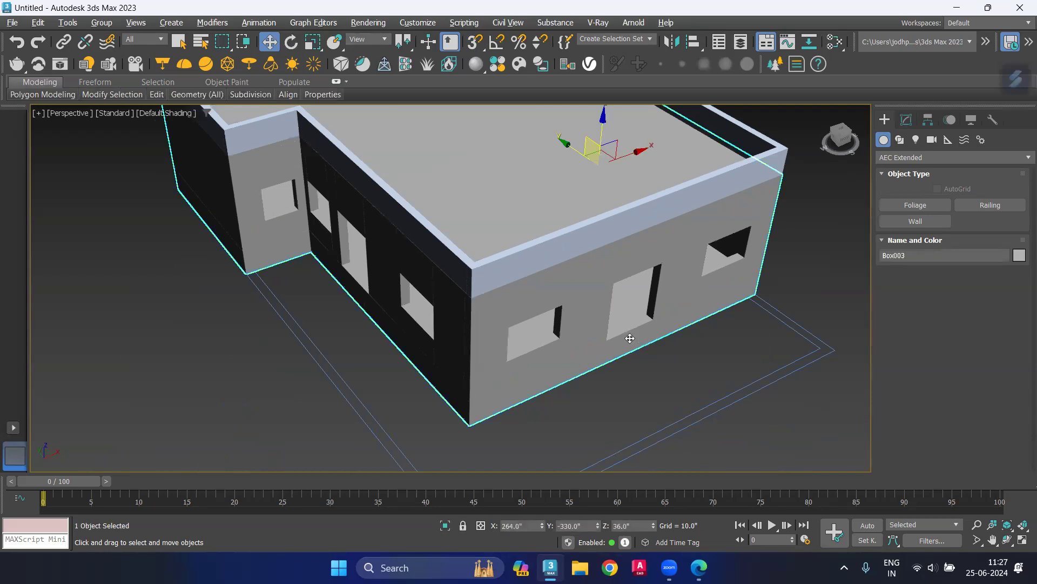
pyautogui.press('z')
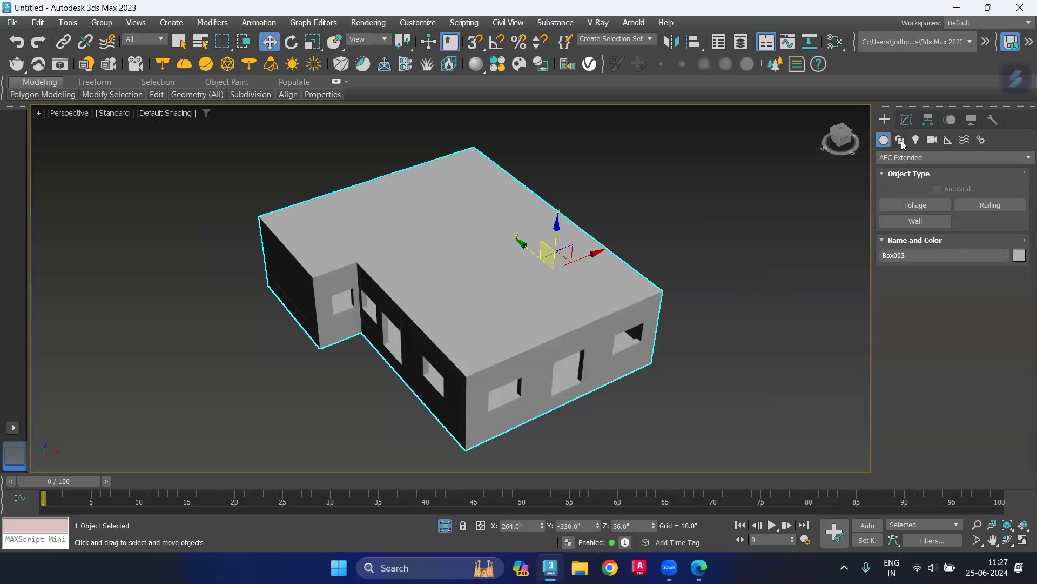
# Step: In Front view, draw a snapped rectangle along the base of the front wall
pyautogui.press('f')
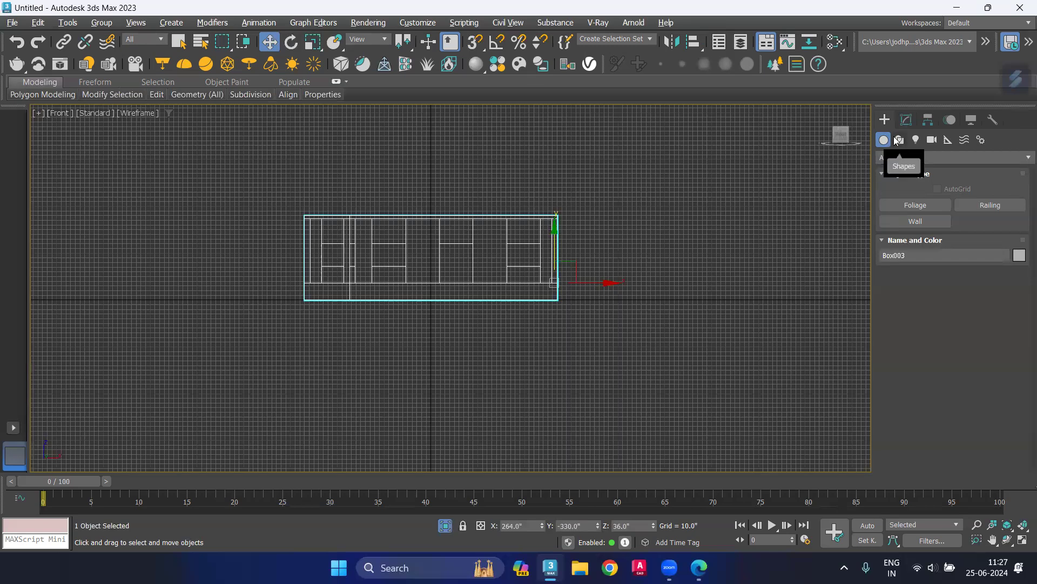
pyautogui.scroll(3, 463, 285)
pyautogui.scroll(3, 502, 296)
pyautogui.scroll(3, 502, 297)
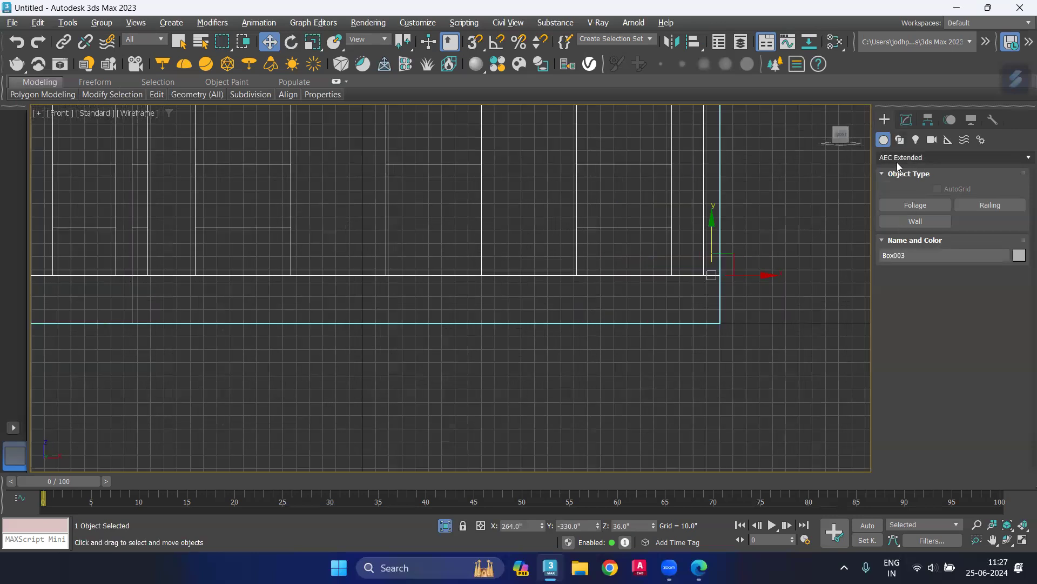
pyautogui.click(899, 141)
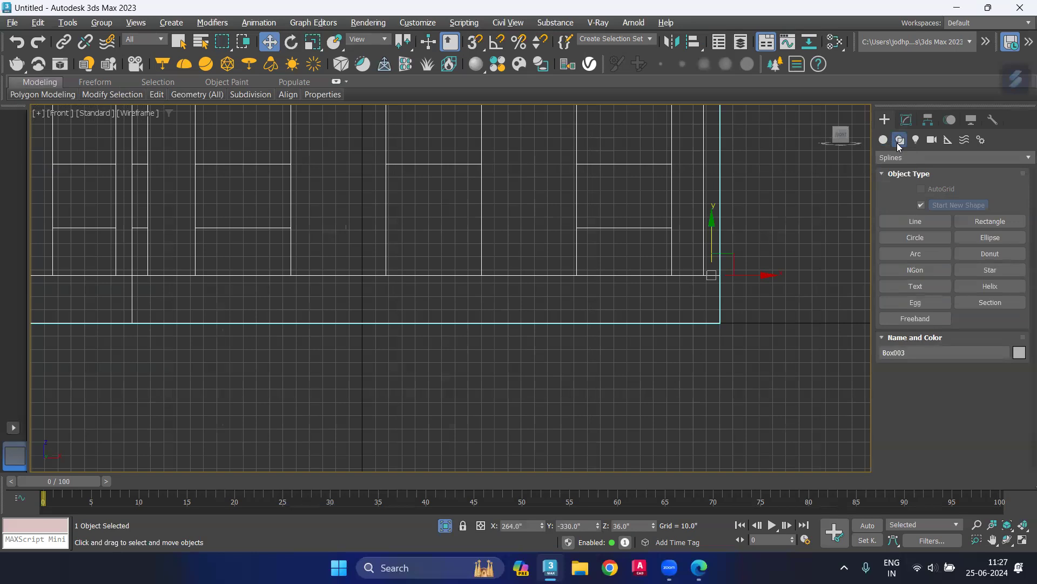
pyautogui.click(987, 221)
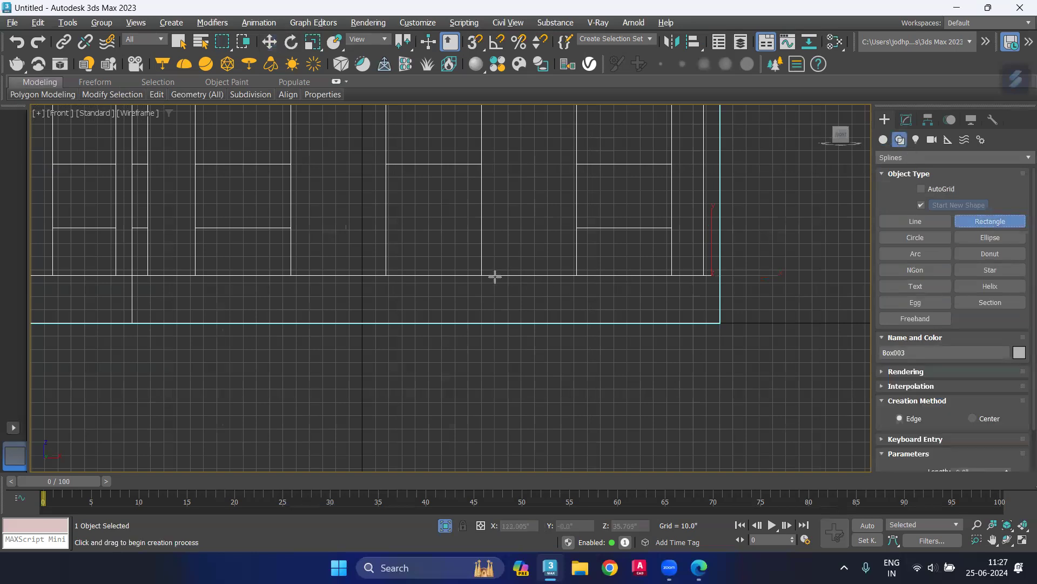
pyautogui.click(475, 41)
pyautogui.moveTo(480, 275); pyautogui.dragTo(719, 323)
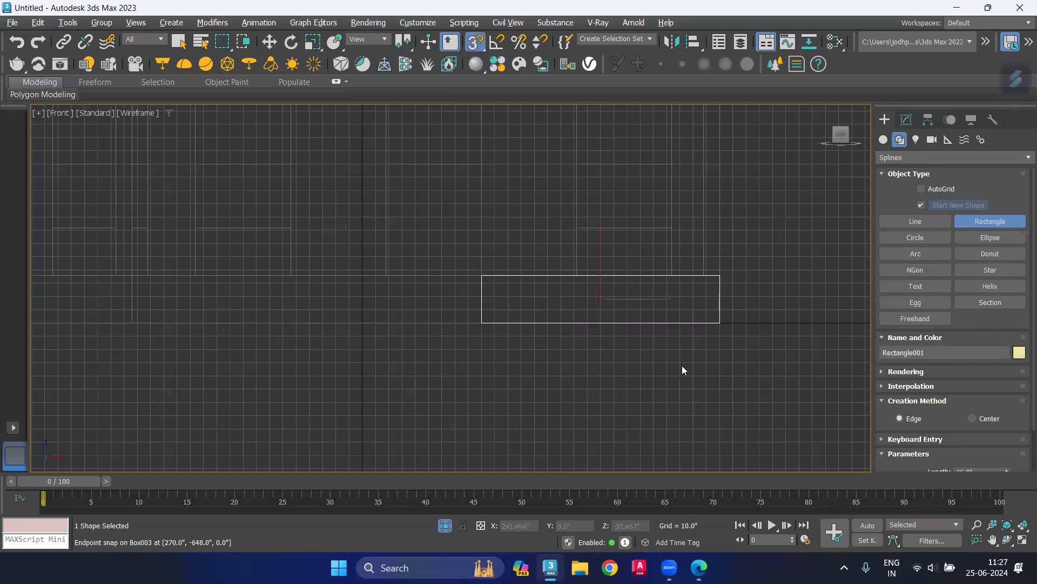
pyautogui.press('w')
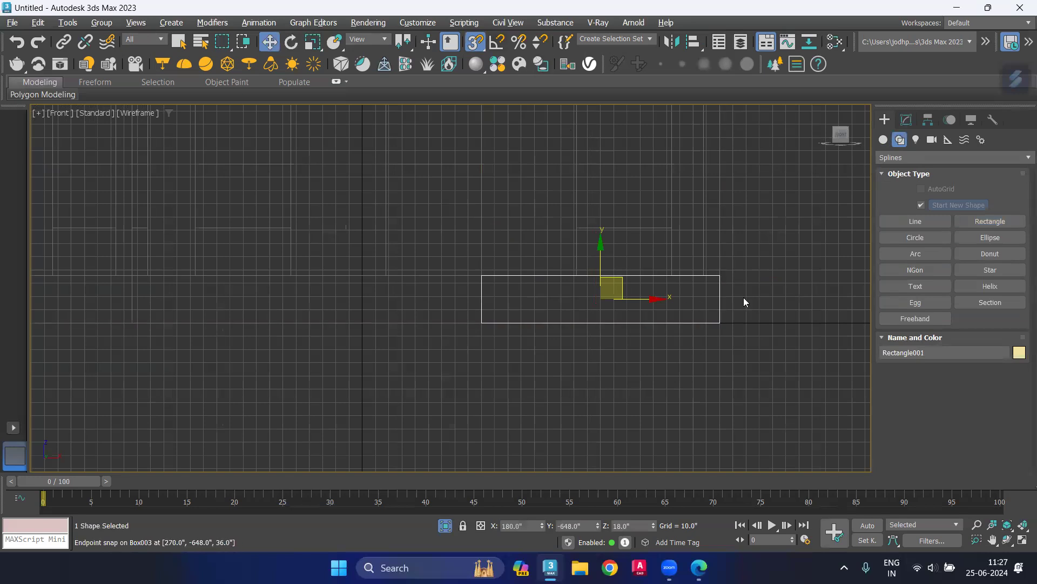
# Step: Convert the rectangle Rectangle001 to an Editable Spline
pyautogui.rightClick(720, 289)
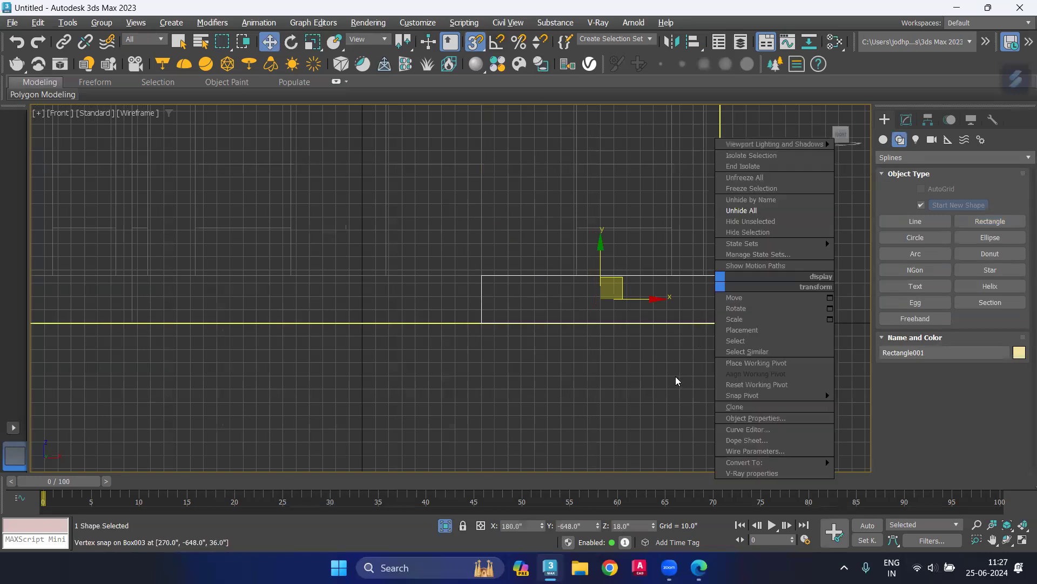
pyautogui.rightClick(682, 273)
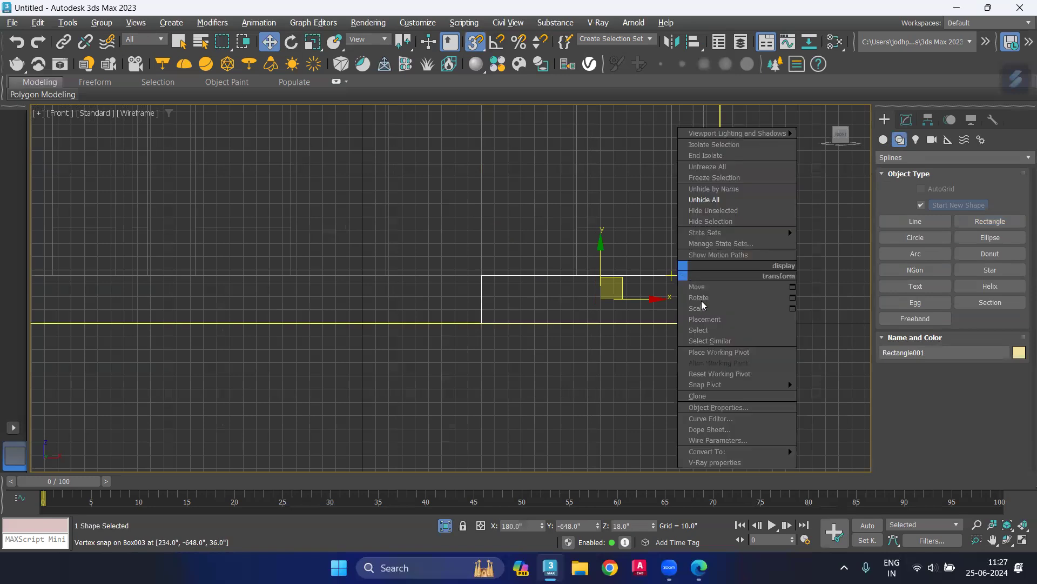
pyautogui.click(830, 456)
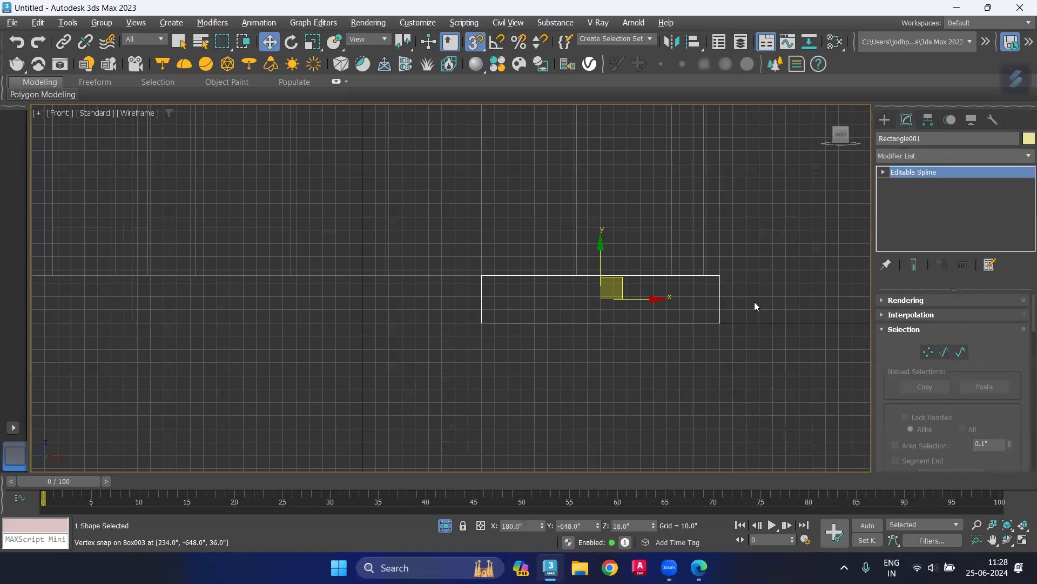
# Step: Move the rectangle's two right vertices left to narrow it to doorway width
pyautogui.click(928, 352)
pyautogui.moveTo(750, 261); pyautogui.dragTo(707, 363)
pyautogui.moveTo(770, 277); pyautogui.dragTo(581, 277)
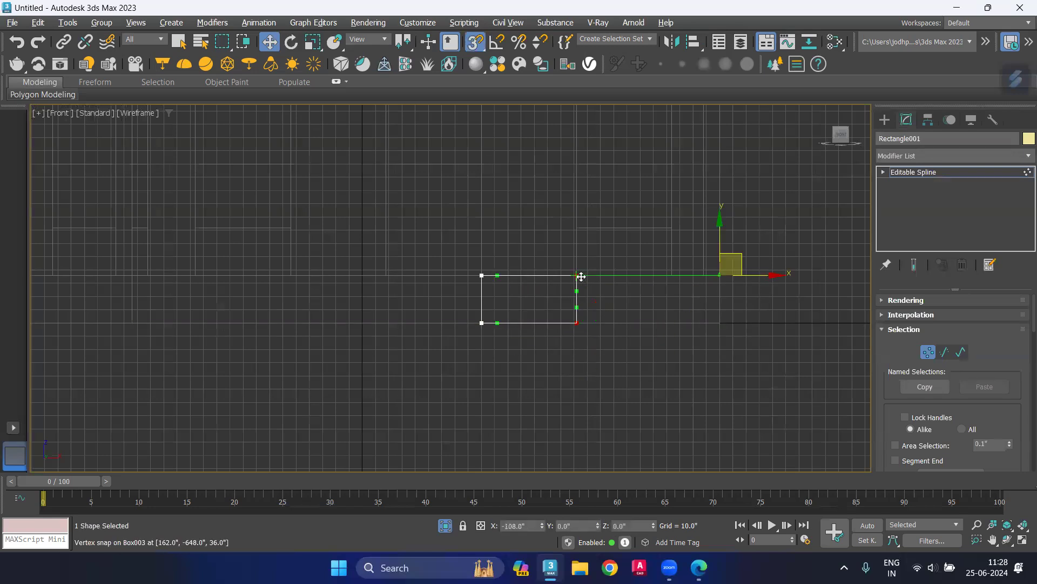
pyautogui.click(573, 401)
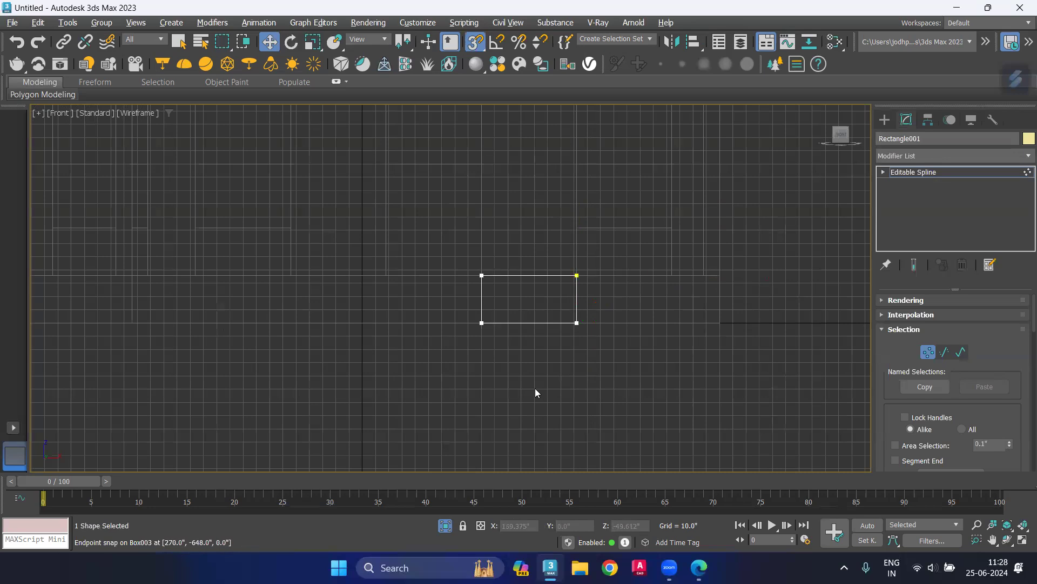
pyautogui.press('p')
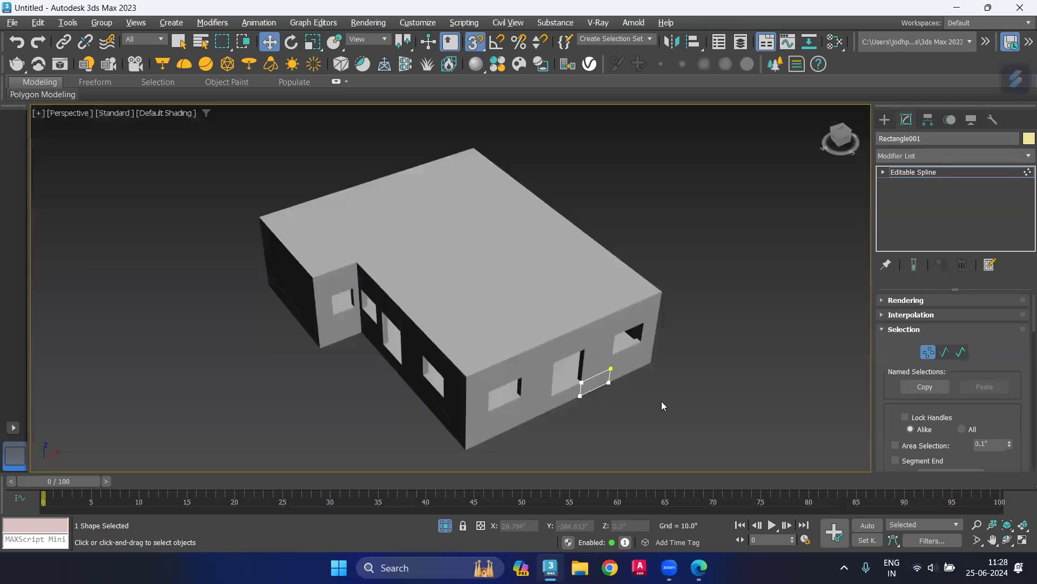
pyautogui.moveTo(669, 394); pyautogui.dragTo(684, 288, button='middle')
pyautogui.scroll(2, 589, 314)
pyautogui.scroll(4, 588, 313)
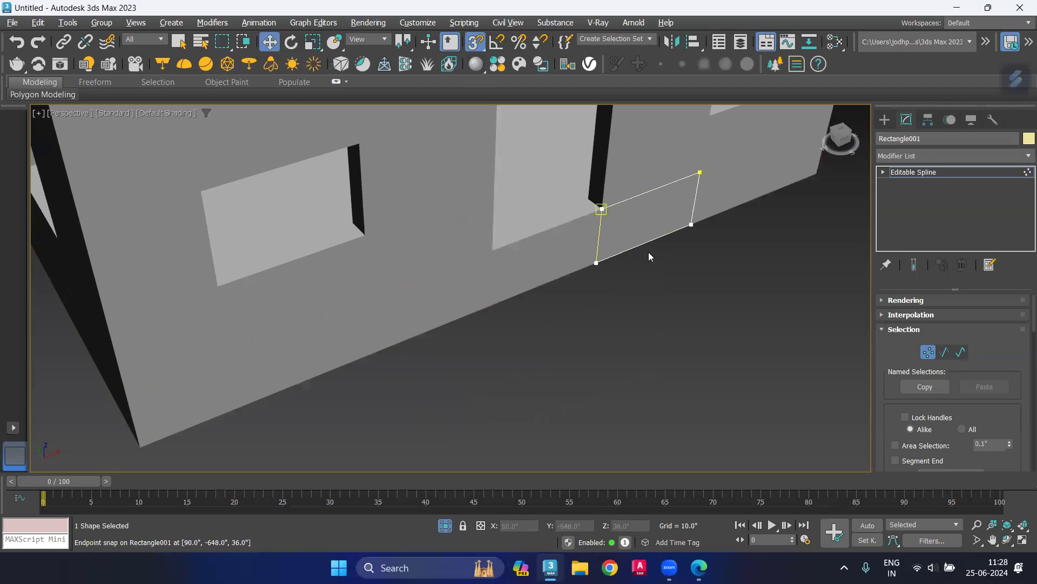
# Step: Snap Rectangle001 to the doorway opening's corner
pyautogui.click(928, 352)
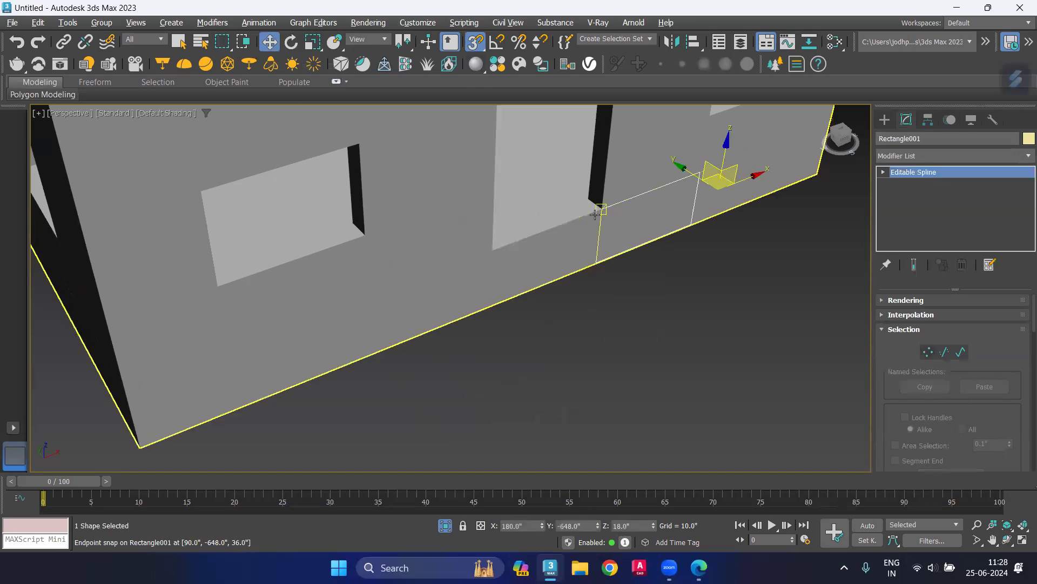
pyautogui.moveTo(576, 237); pyautogui.dragTo(467, 278)
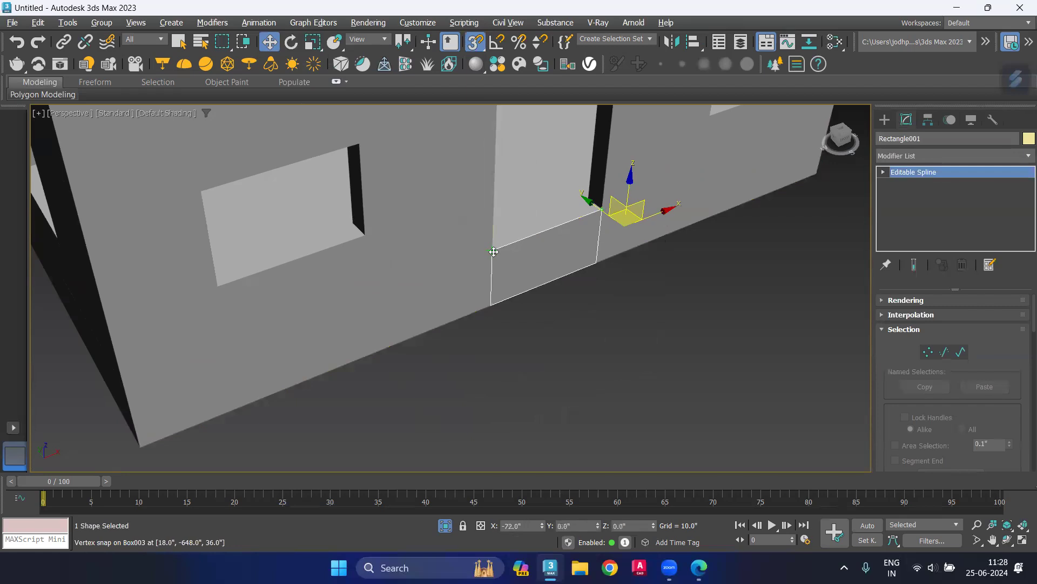
pyautogui.click(622, 344)
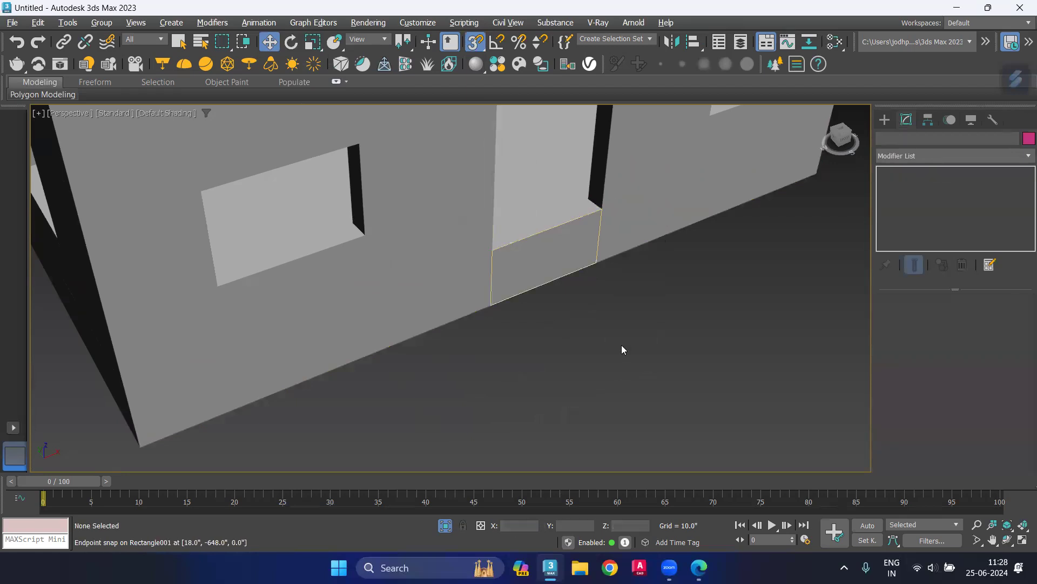
# Step: Select the wall Box003 and browse the modifier list without adding a modifier
pyautogui.click(597, 237)
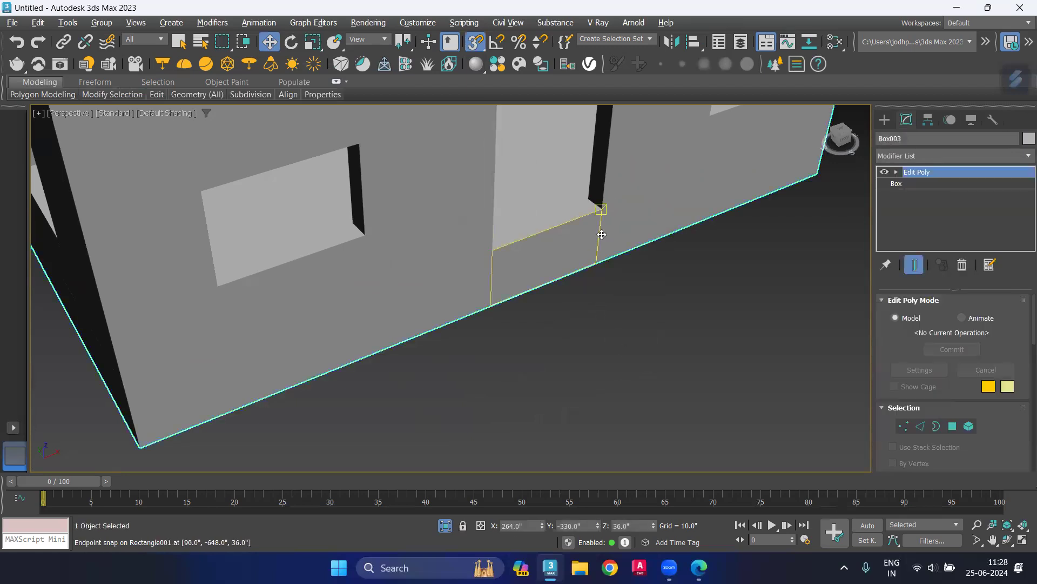
pyautogui.click(890, 156)
pyautogui.press('e')
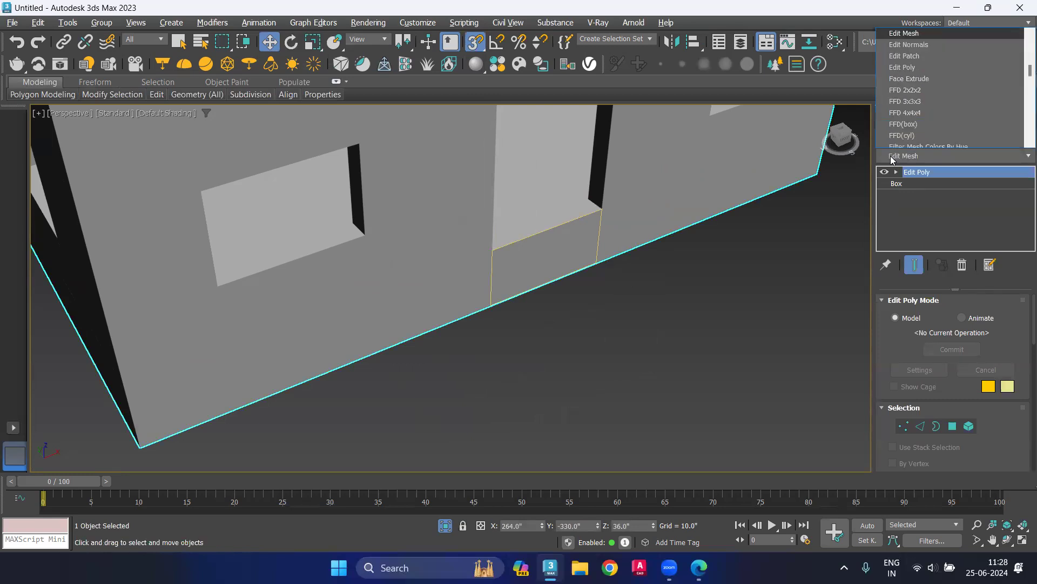
pyautogui.scroll(2, 911, 108)
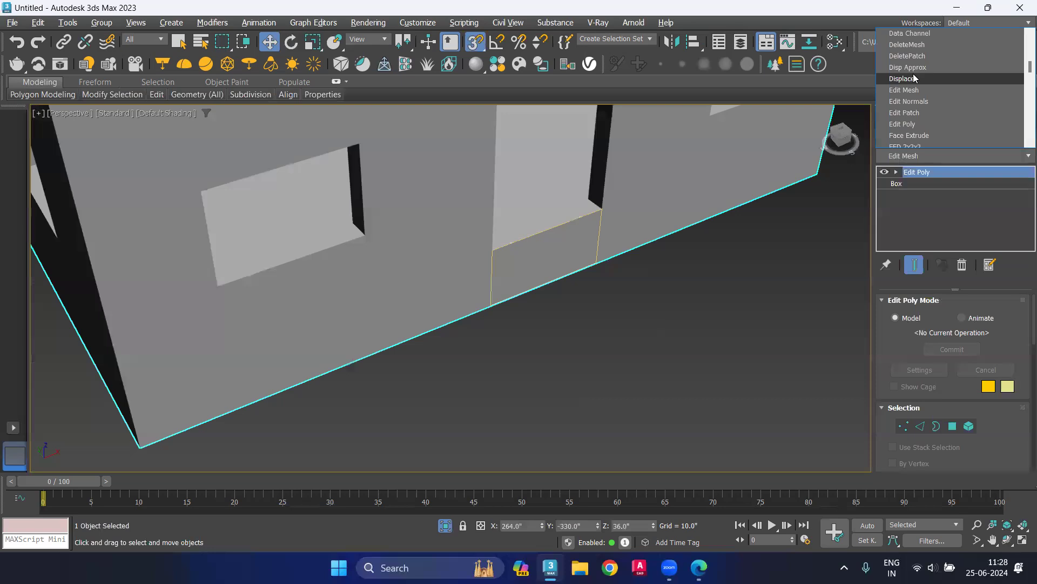
pyautogui.scroll(-1, 919, 126)
pyautogui.scroll(-1, 917, 127)
pyautogui.scroll(1, 913, 100)
pyautogui.scroll(4, 910, 91)
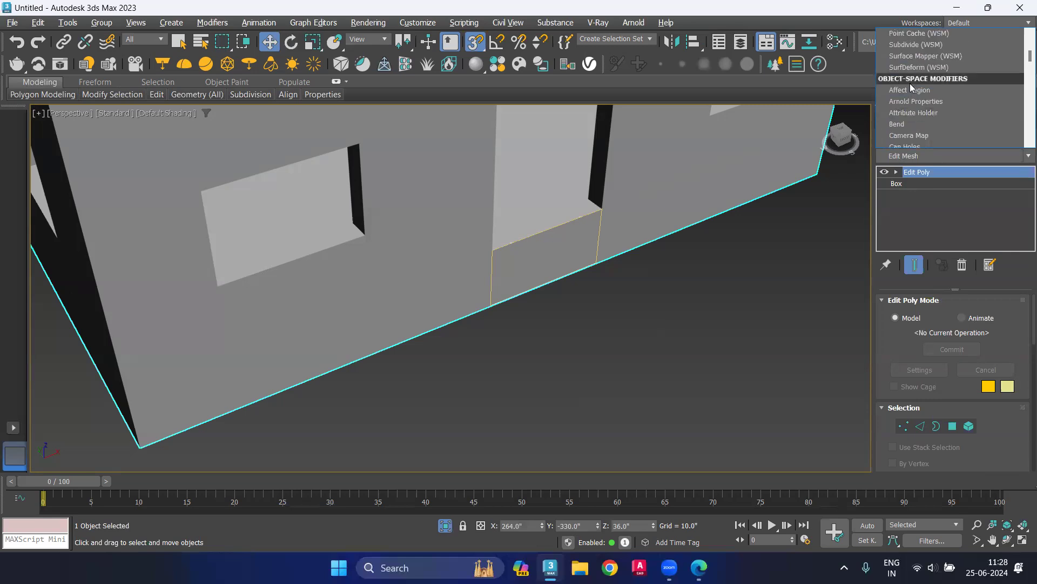
pyautogui.scroll(-1, 910, 83)
pyautogui.click(642, 397)
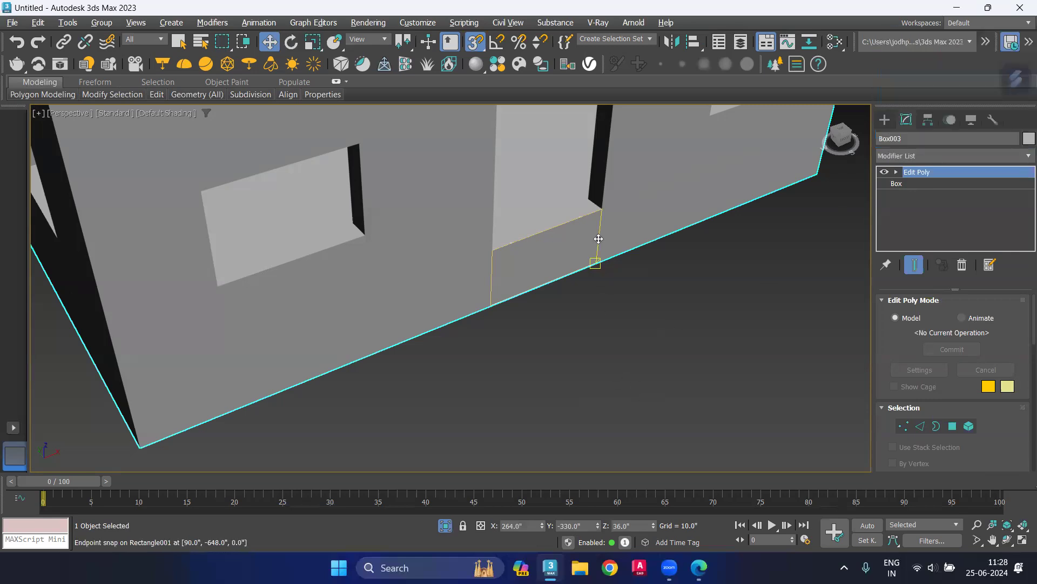
# Step: Convert the wall Box003 to an Editable Poly and check the polygon beneath the doorway
pyautogui.rightClick(598, 239)
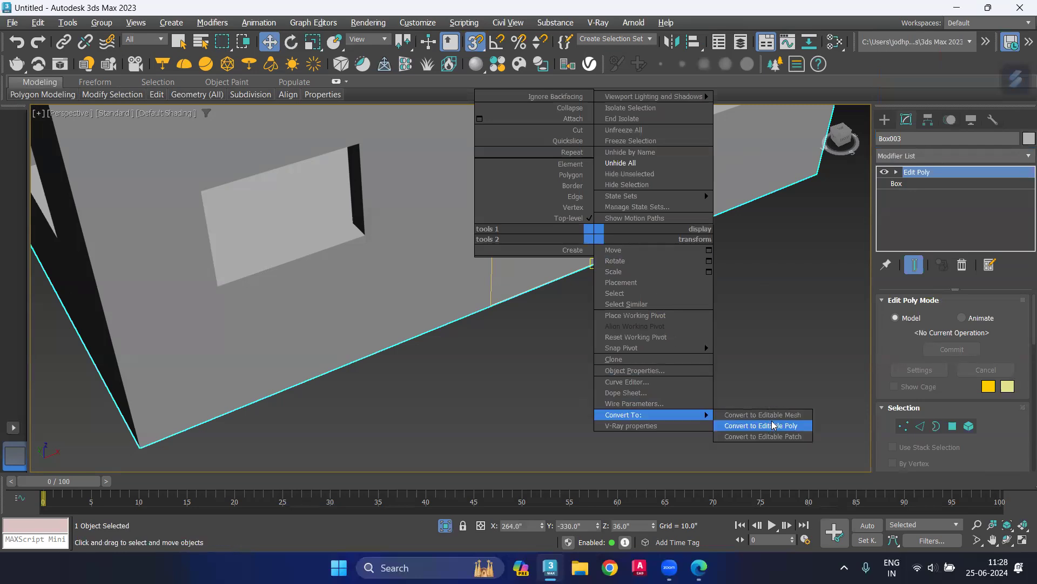
pyautogui.click(776, 425)
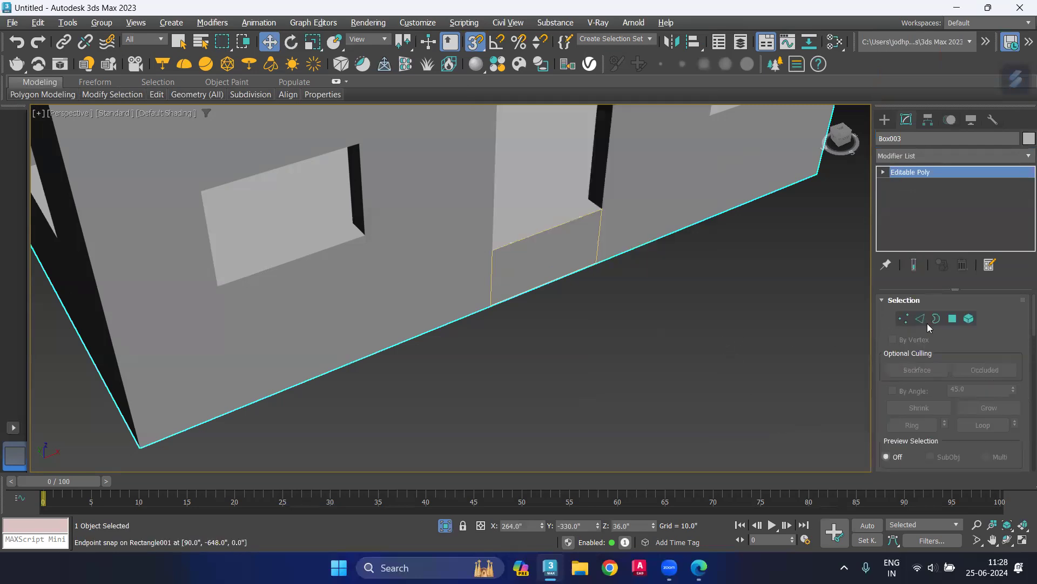
pyautogui.click(952, 318)
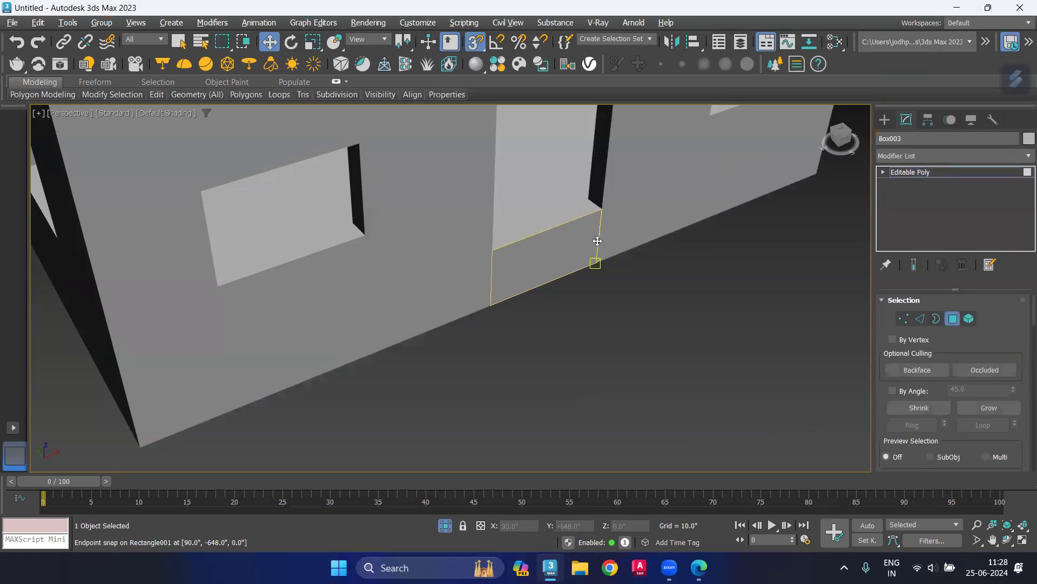
pyautogui.click(567, 303)
pyautogui.press('F2')
pyautogui.press('F2')
pyautogui.press('F2')
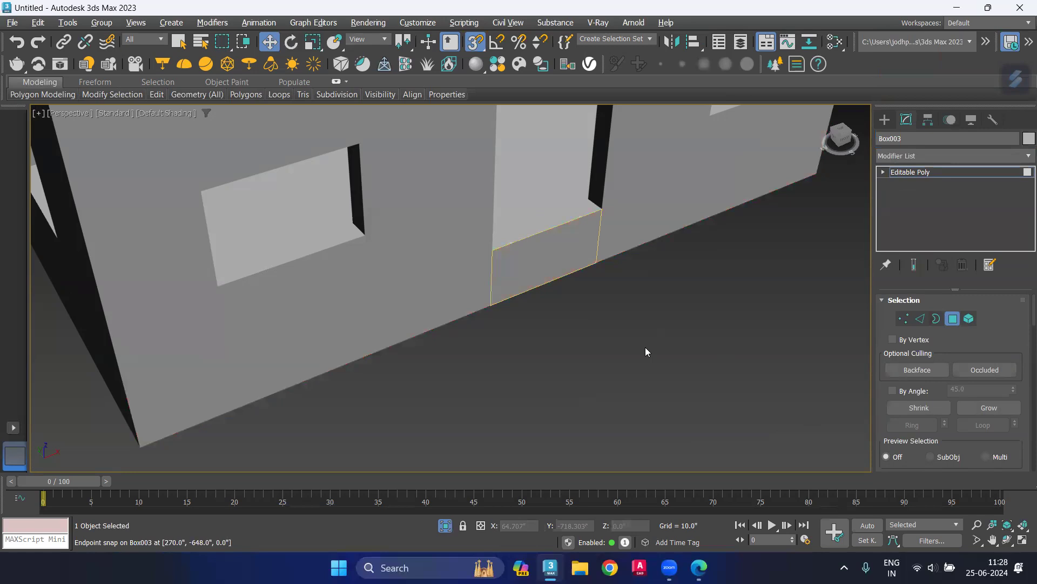
pyautogui.click(953, 319)
pyautogui.click(645, 267)
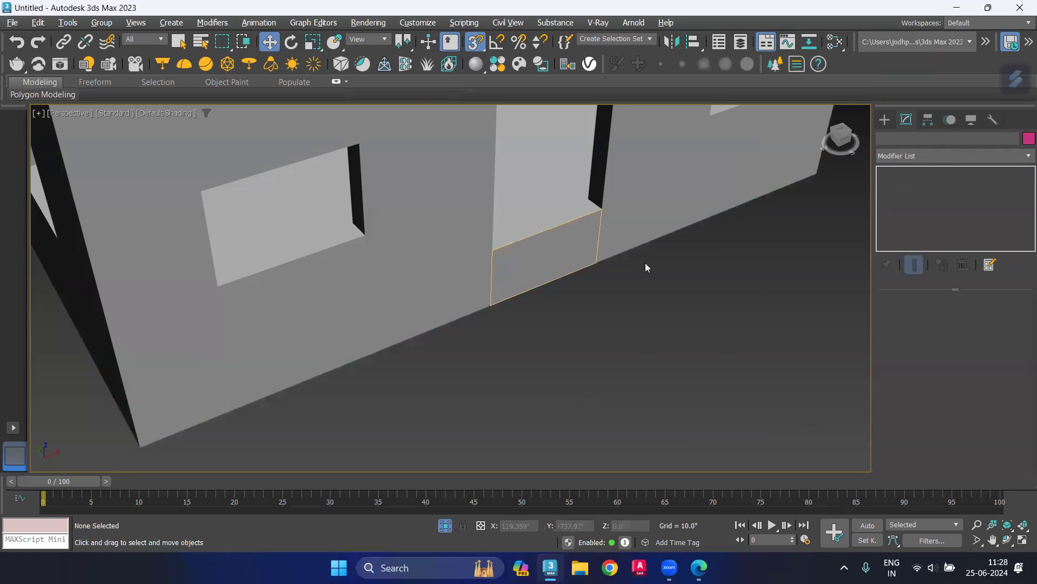
# Step: Select the doorway rectangle and search the modifier list for Extrude
pyautogui.click(601, 229)
pyautogui.click(920, 155)
pyautogui.write('ex')
# Step: Add an Extrude modifier to the rectangle with Amount 48
pyautogui.scroll(1, 927, 34)
pyautogui.click(908, 55)
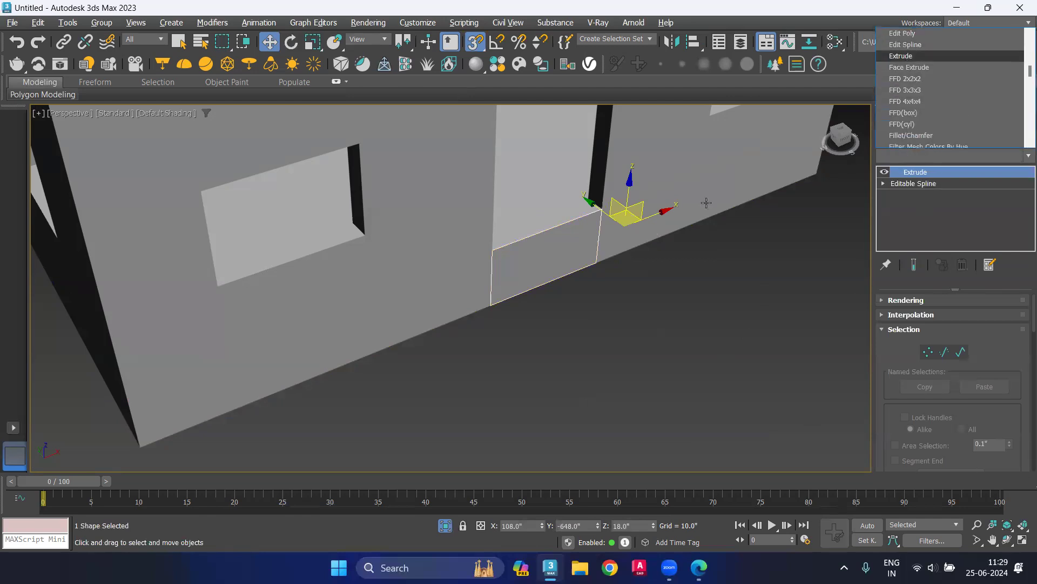
pyautogui.doubleClick(977, 321)
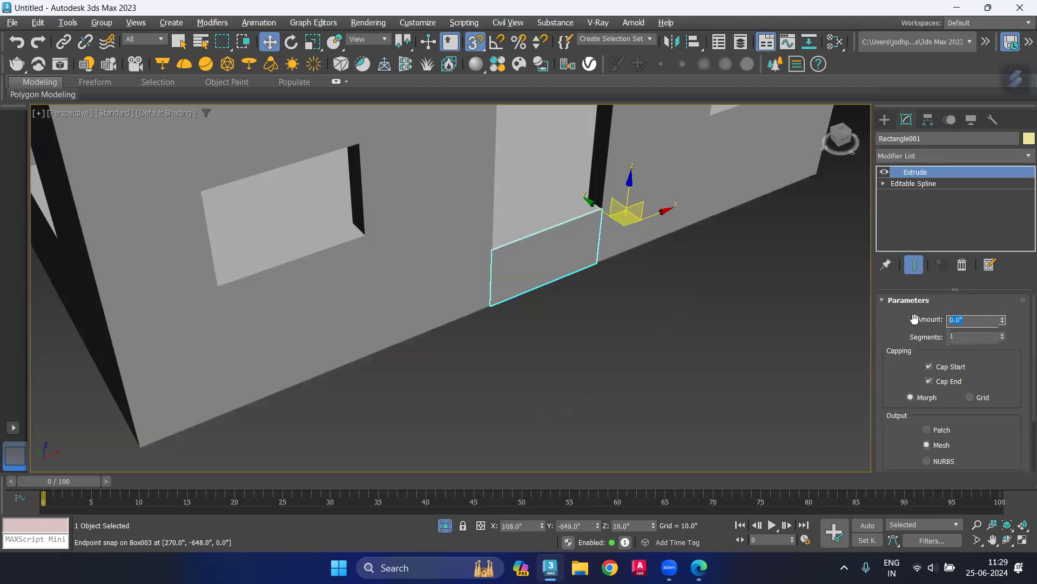
pyautogui.write('48')
pyautogui.press('Return')
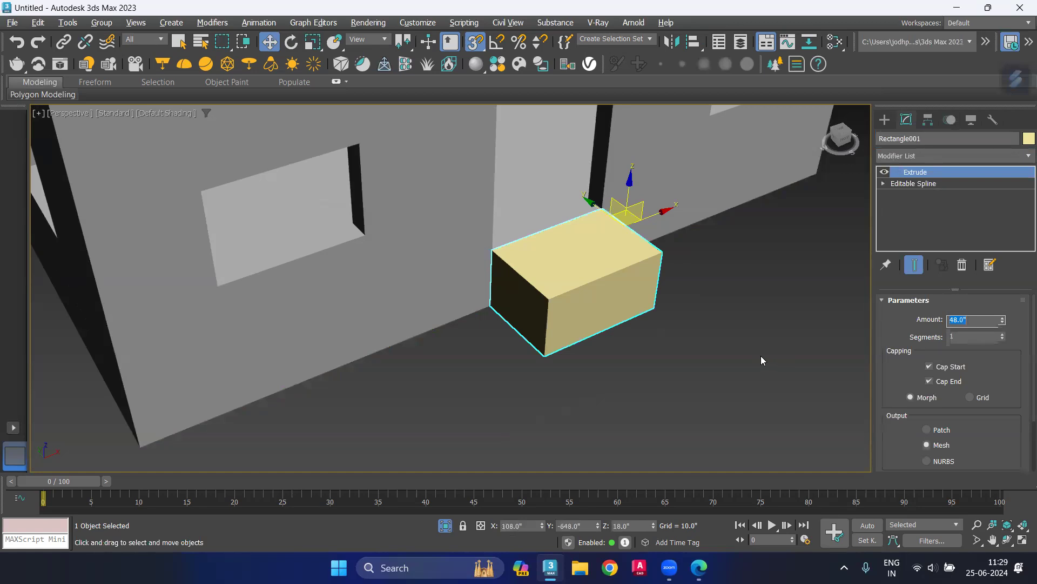
# Step: Convert the extruded block to an Editable Poly and edit its edges with Edged Faces on
pyautogui.click(640, 376)
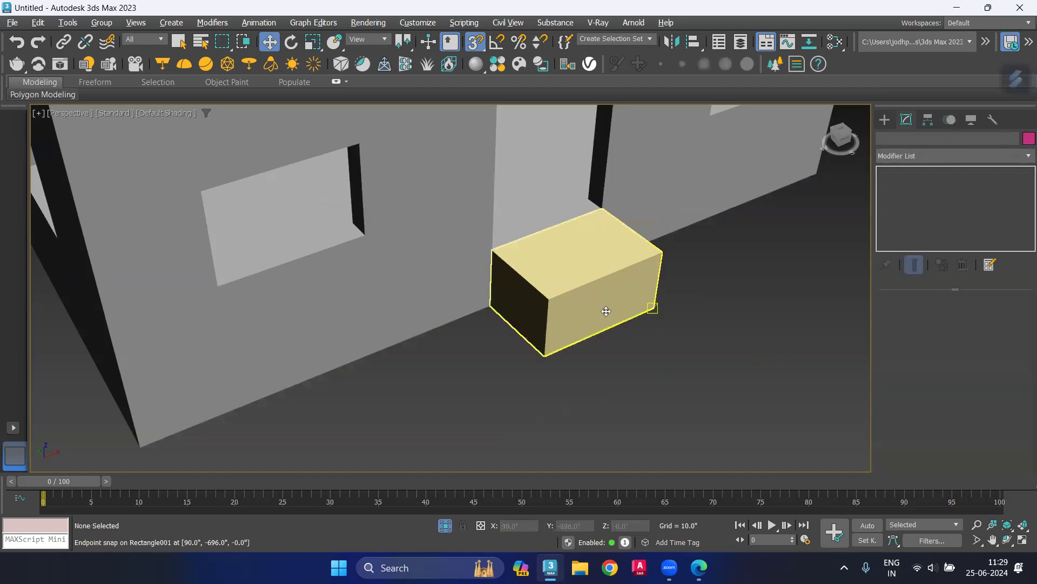
pyautogui.click(607, 311)
pyautogui.rightClick(607, 311)
pyautogui.moveTo(631, 486)
pyautogui.click(758, 498)
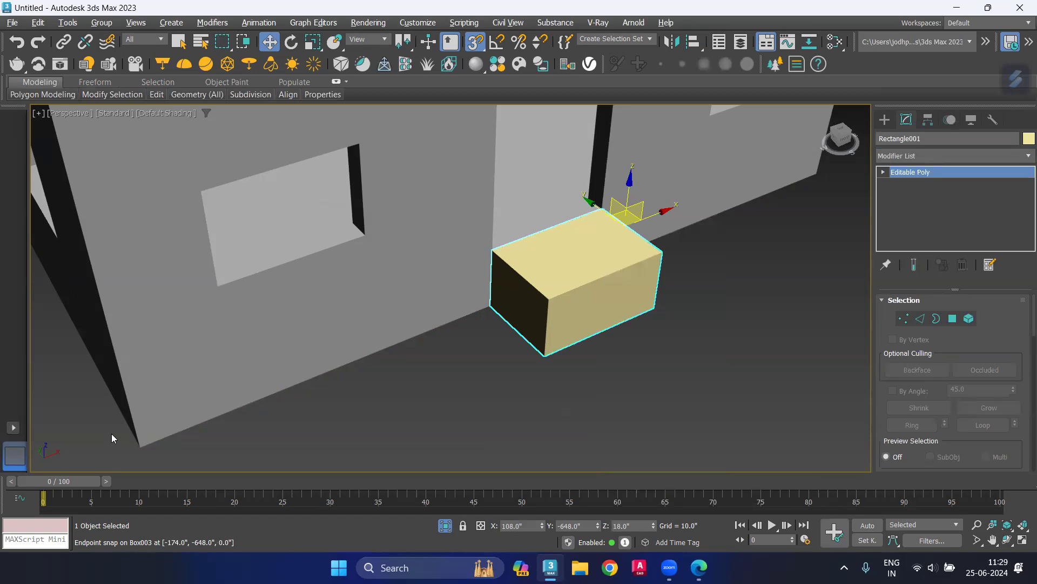
pyautogui.click(921, 319)
pyautogui.press('F4')
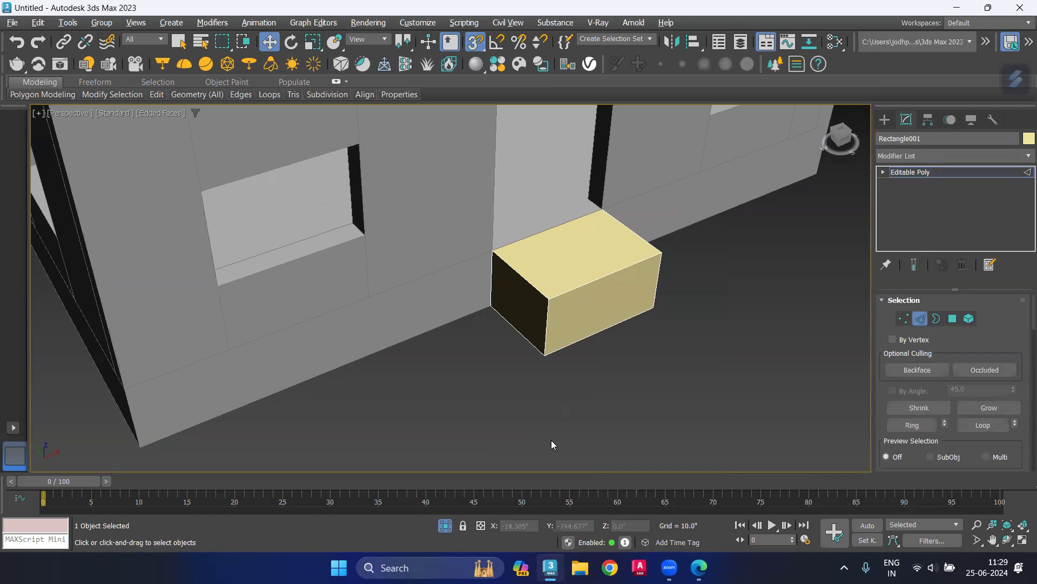
pyautogui.moveTo(466, 424)
pyautogui.mouseDown(button='middle')
pyautogui.moveTo(489, 397)
pyautogui.moveTo(462, 398)
pyautogui.moveTo(477, 381)
pyautogui.mouseUp(button='middle')
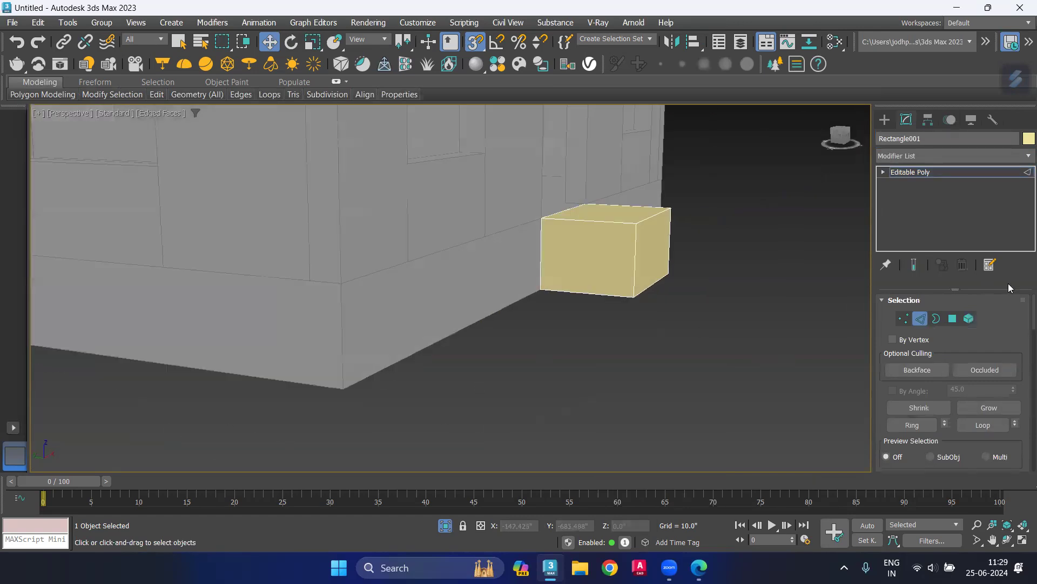
pyautogui.scroll(3, 544, 237)
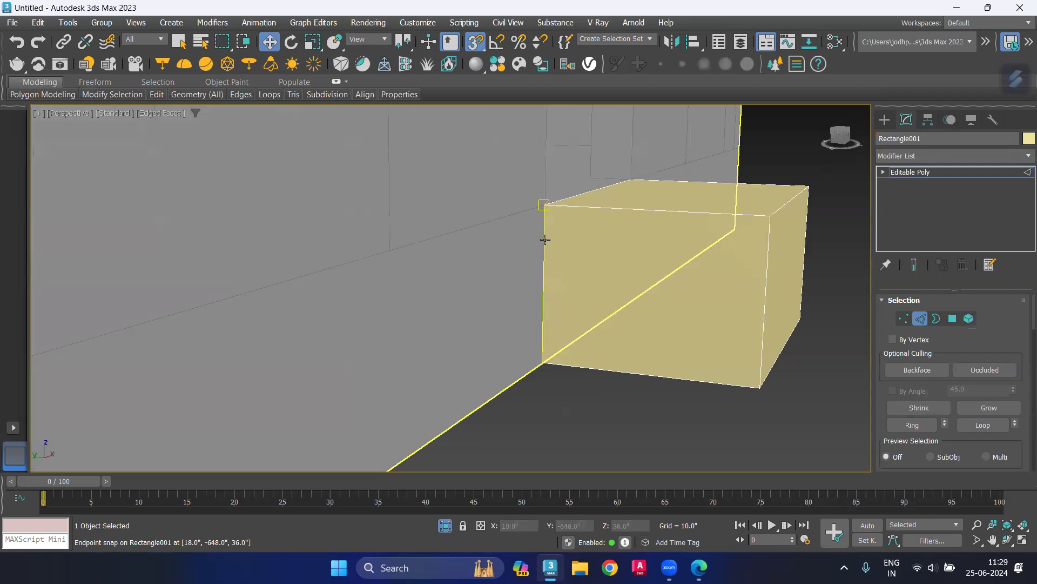
# Step: Select the block's left and right vertical front edges
pyautogui.click(545, 239)
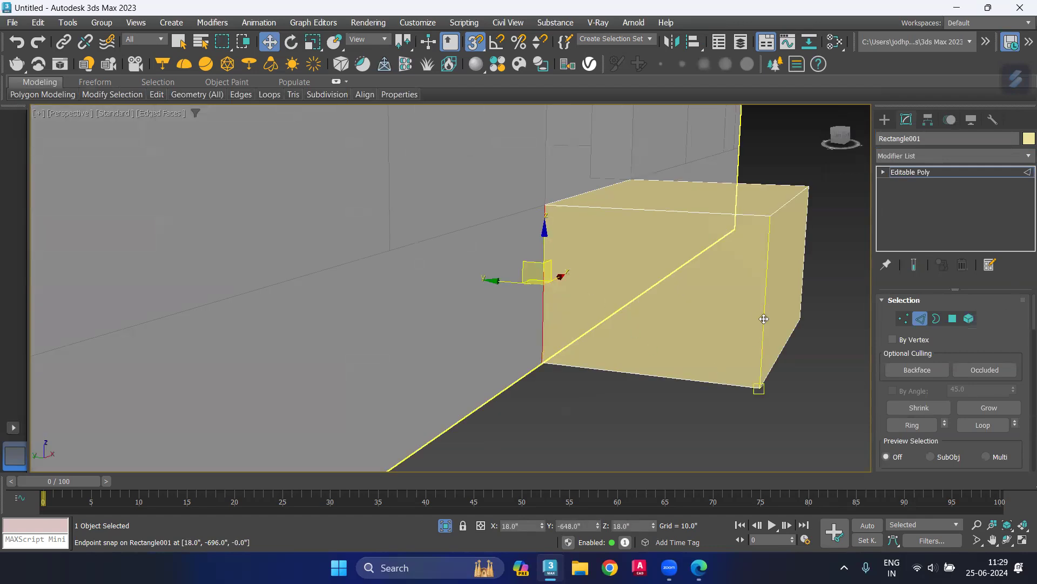
pyautogui.click(764, 319)
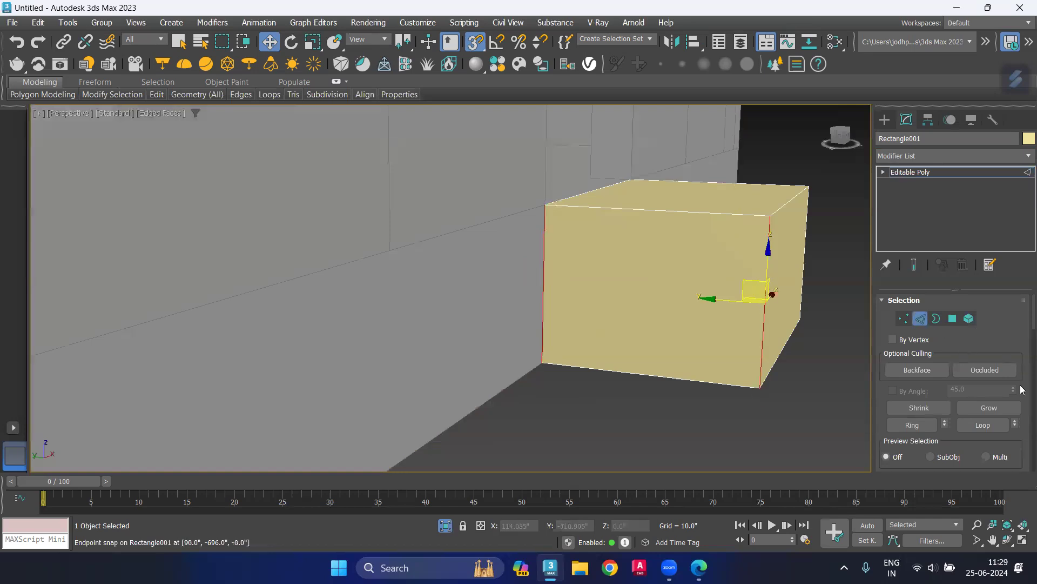
pyautogui.scroll(-2, 1020, 389)
pyautogui.scroll(-2, 1020, 390)
pyautogui.scroll(-2, 1020, 392)
pyautogui.scroll(-2, 1021, 393)
pyautogui.scroll(-1, 1018, 386)
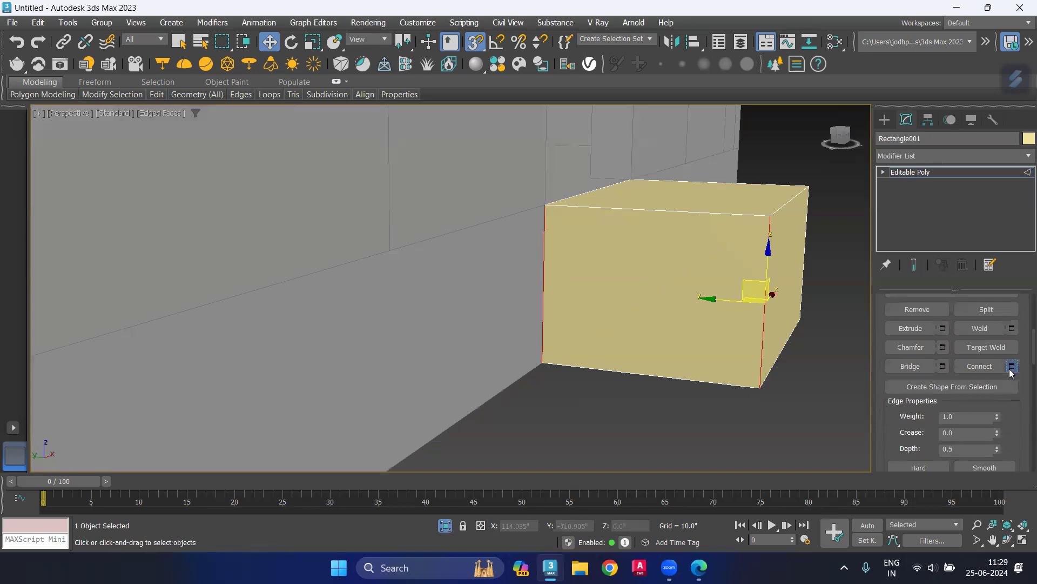
# Step: Connect the two edges with 5 evenly spaced horizontal segments
pyautogui.click(1012, 366)
pyautogui.click(459, 295)
pyautogui.click(460, 296)
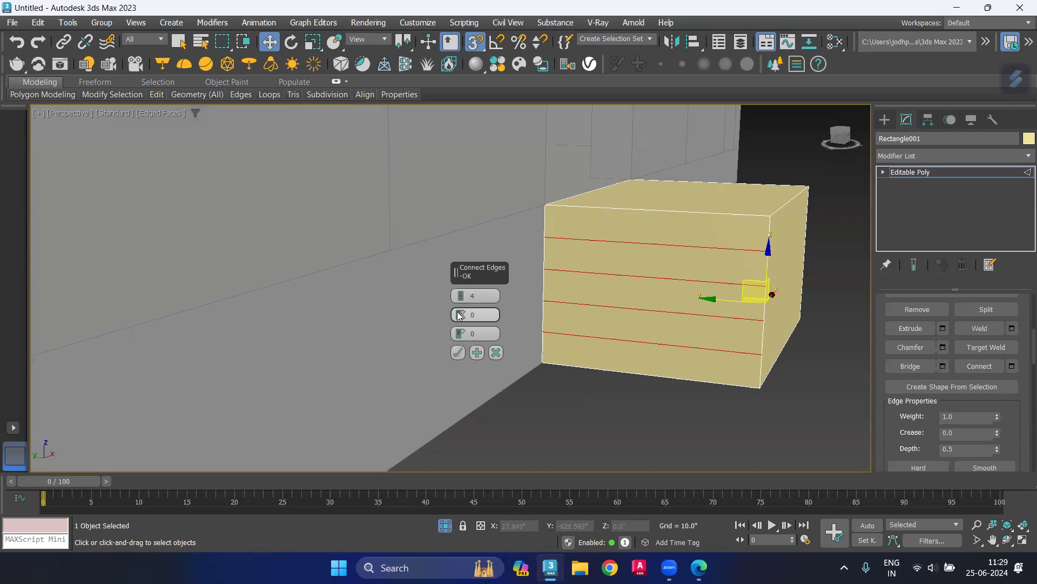
pyautogui.click(460, 295)
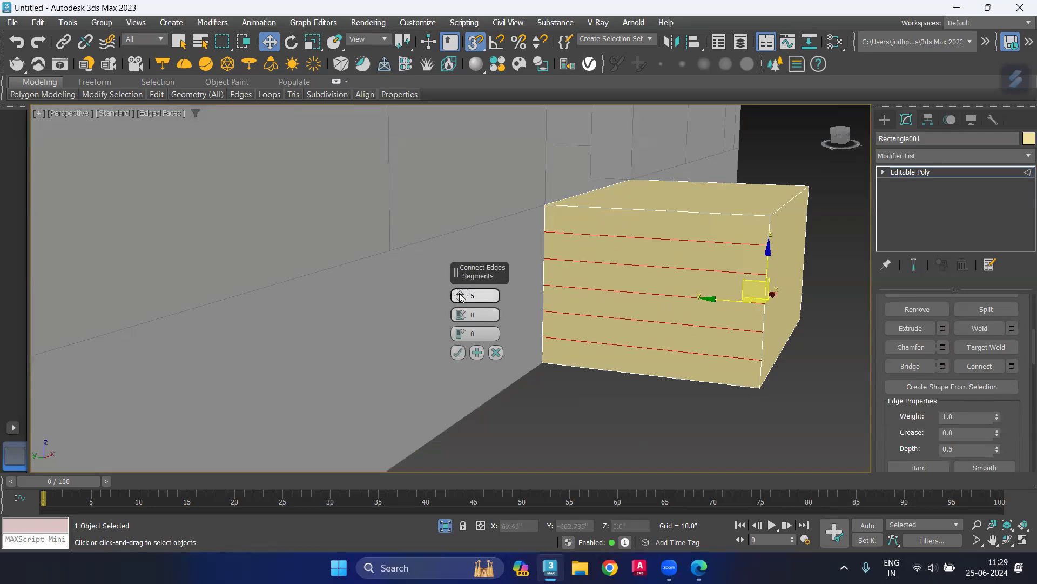
pyautogui.click(459, 353)
pyautogui.moveTo(600, 455); pyautogui.dragTo(587, 455, button='middle')
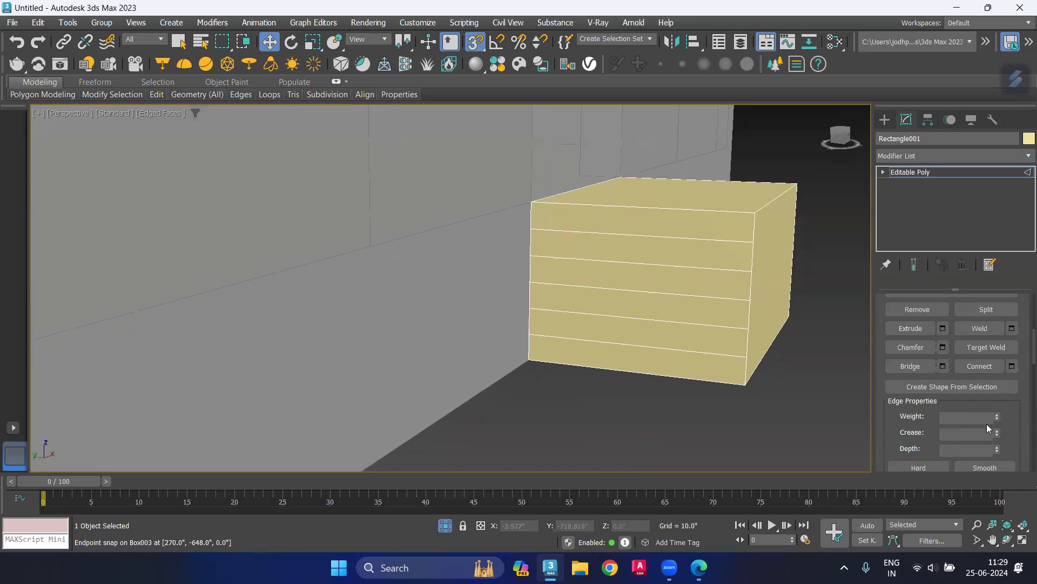
pyautogui.scroll(2, 1000, 411)
pyautogui.scroll(2, 1014, 396)
pyautogui.scroll(1, 979, 337)
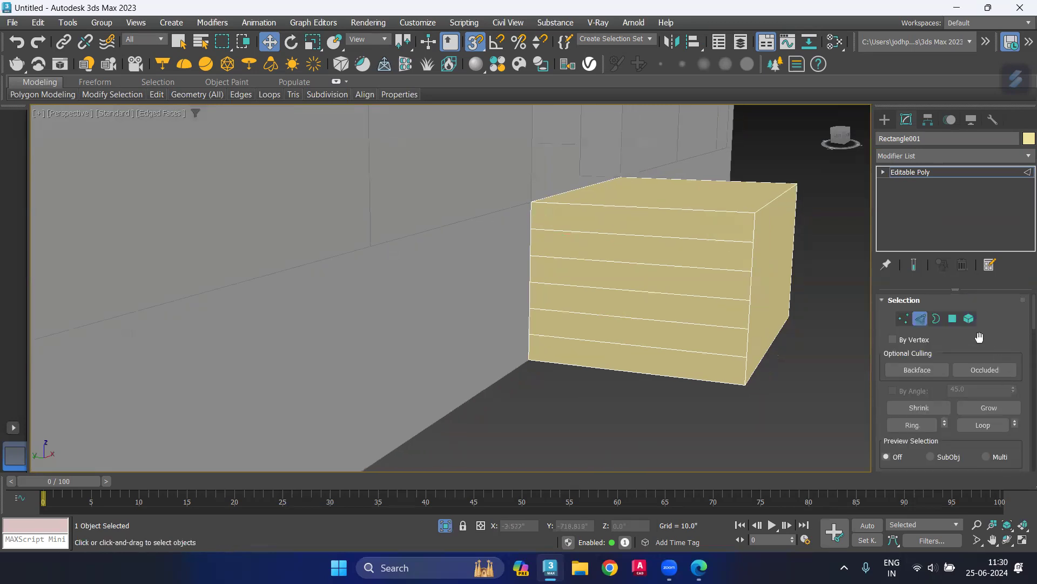
# Step: Select the first front band polygon and extrude it with the default height
pyautogui.click(953, 320)
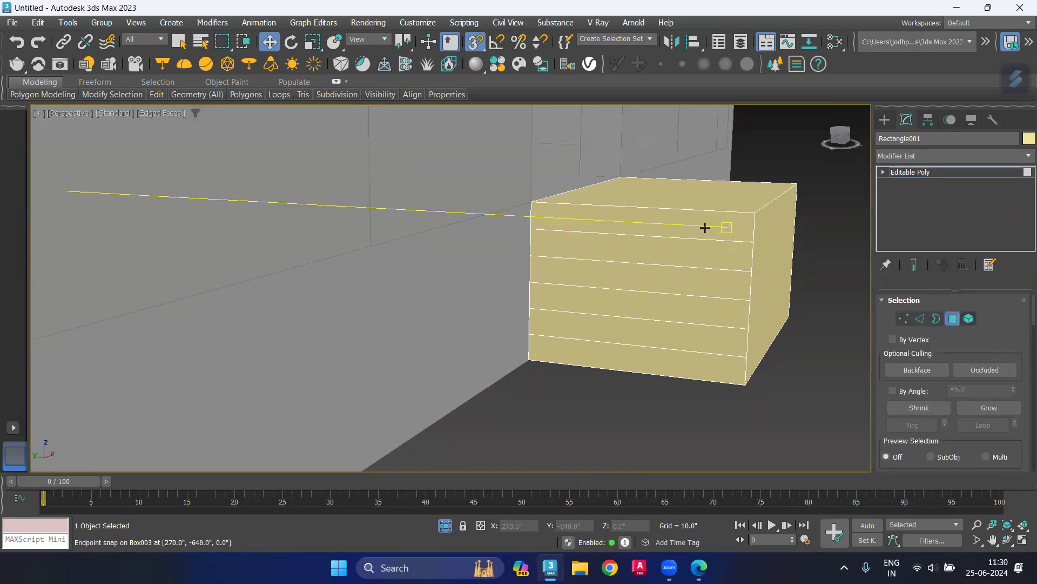
pyautogui.click(703, 255)
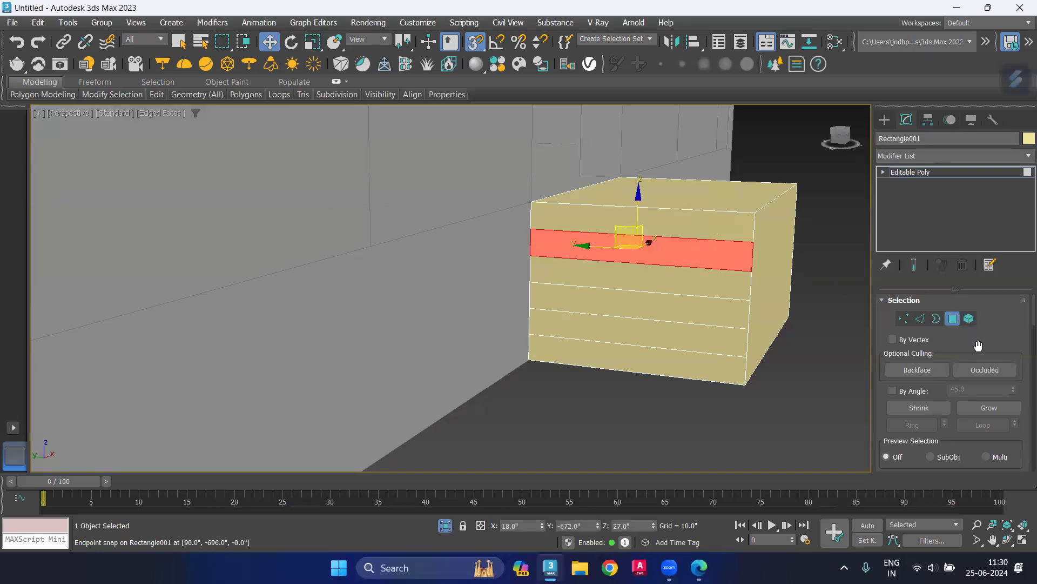
pyautogui.scroll(-2, 1010, 400)
pyautogui.scroll(-3, 1010, 402)
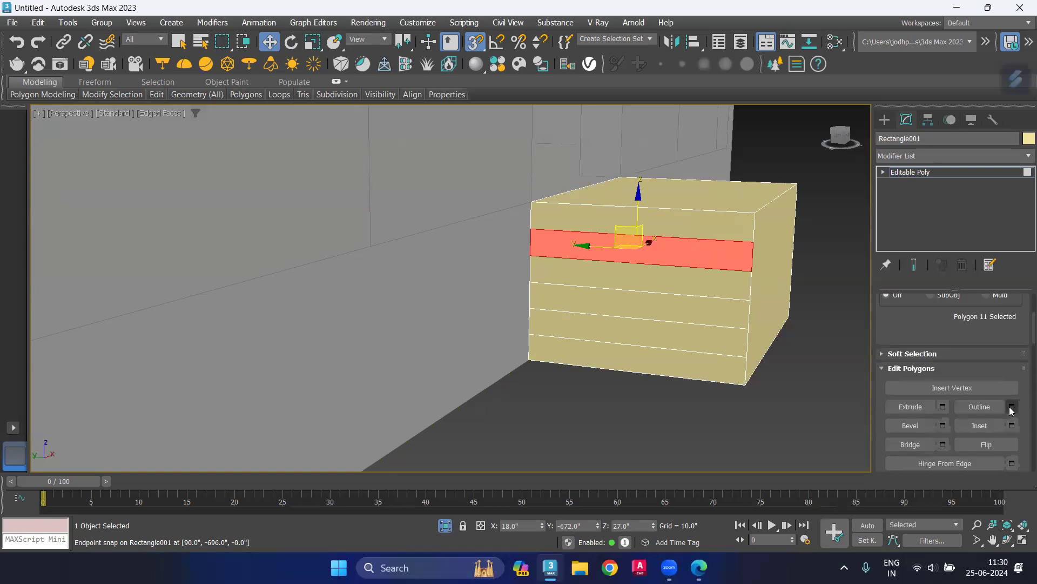
pyautogui.scroll(-2, 1011, 403)
pyautogui.click(944, 358)
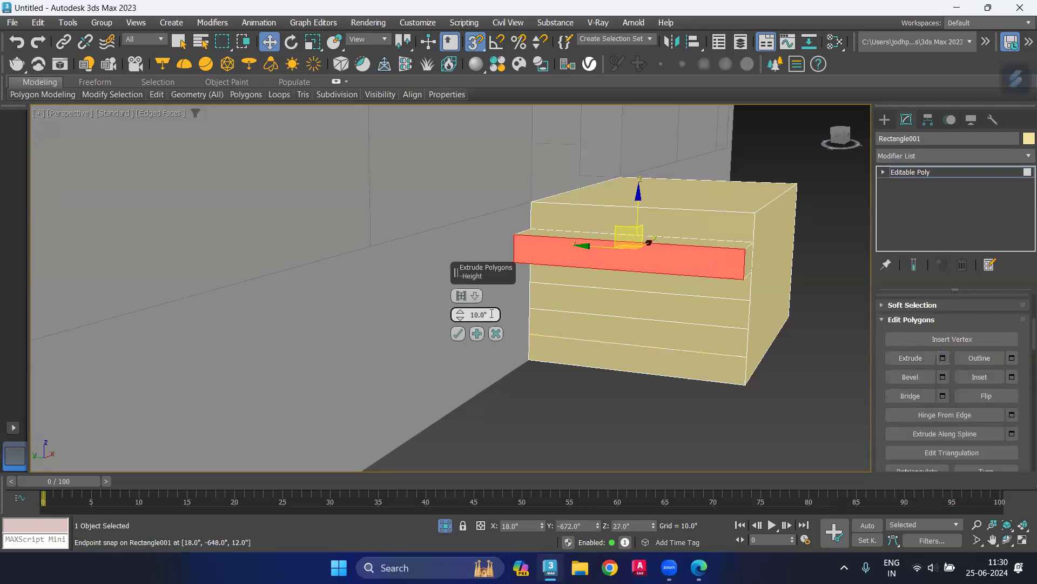
pyautogui.click(460, 336)
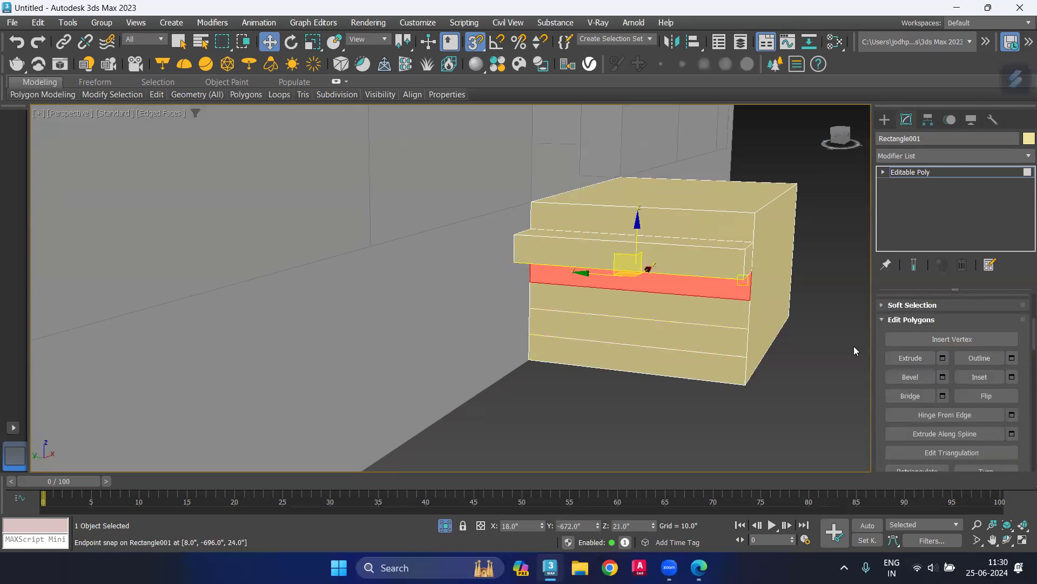
# Step: Extrude the next two bands with heights of 20 and 30
pyautogui.click(942, 357)
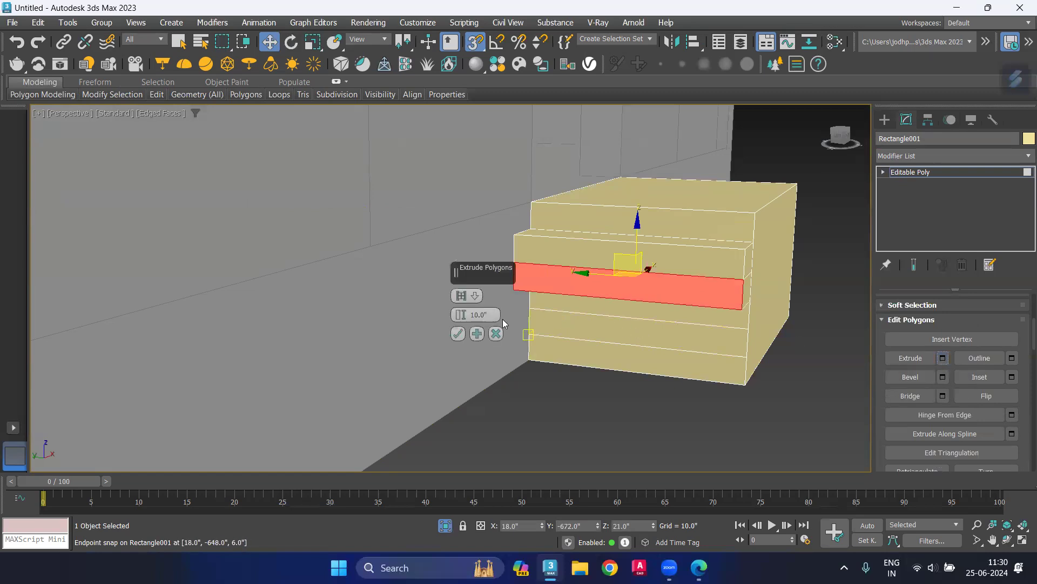
pyautogui.moveTo(492, 317); pyautogui.dragTo(468, 319)
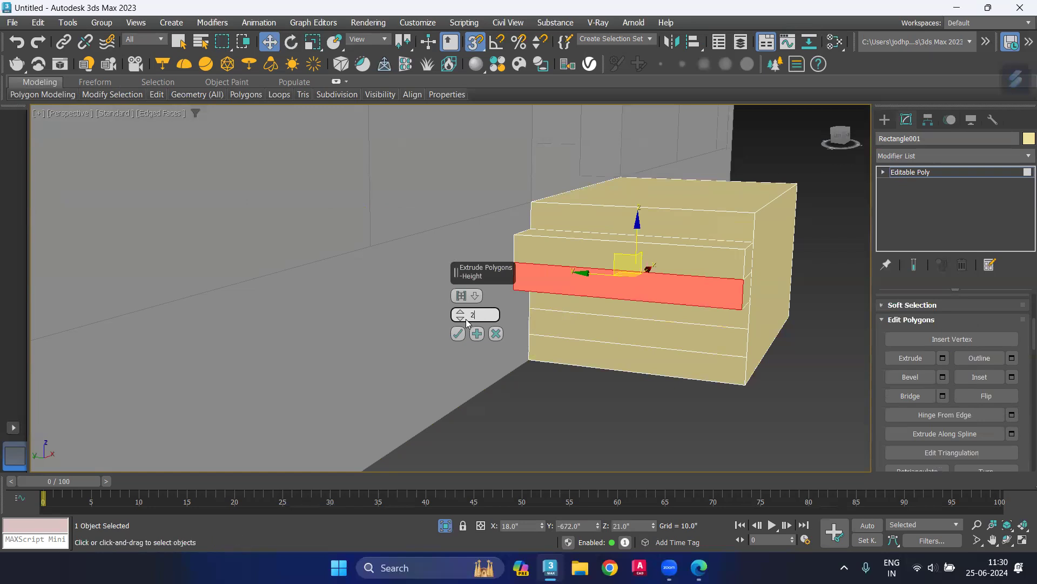
pyautogui.write('20')
pyautogui.press('Return')
pyautogui.click(457, 333)
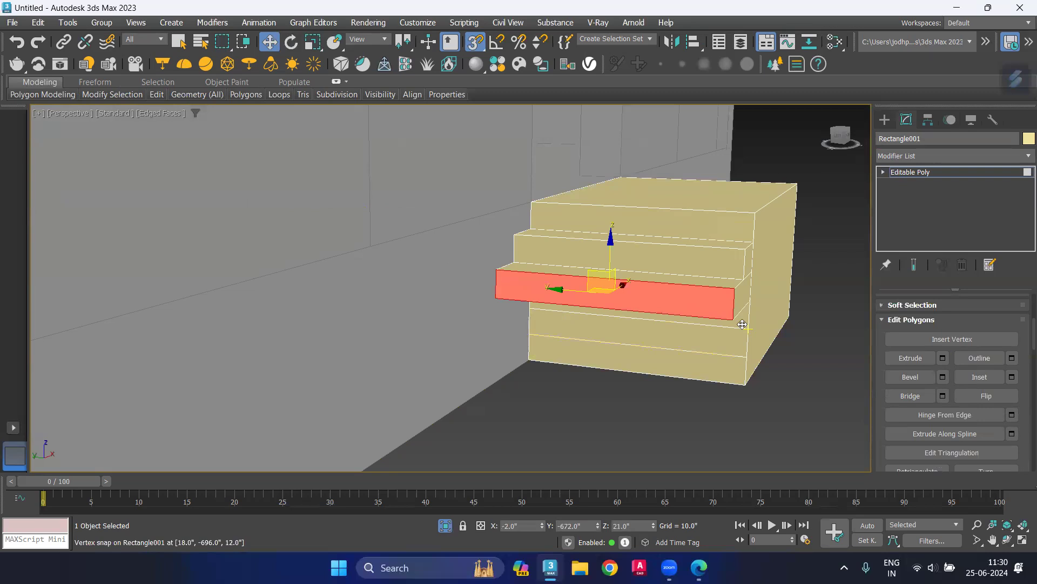
pyautogui.click(943, 357)
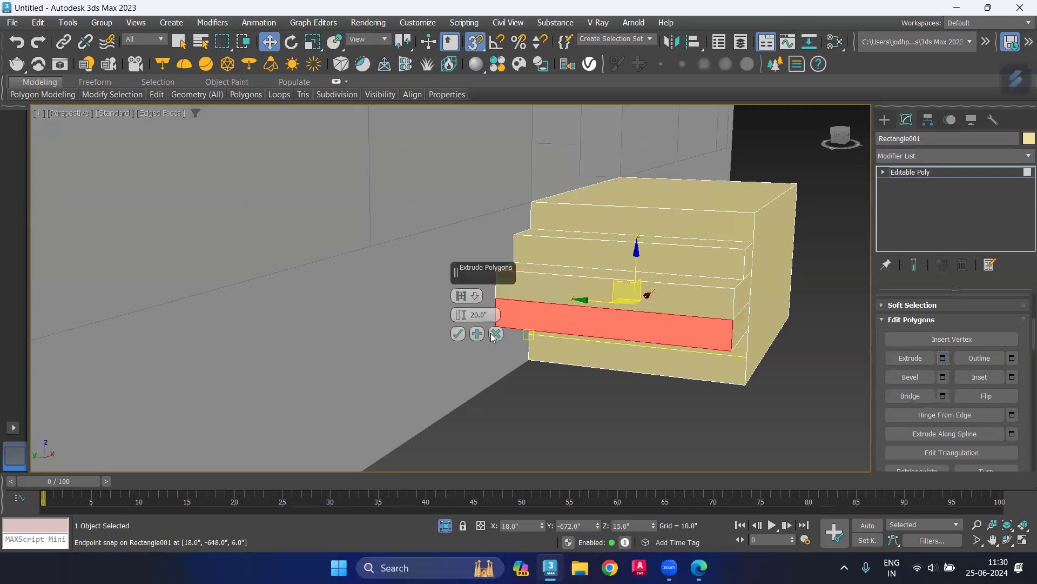
pyautogui.doubleClick(465, 314)
pyautogui.write('3')
pyautogui.click(459, 334)
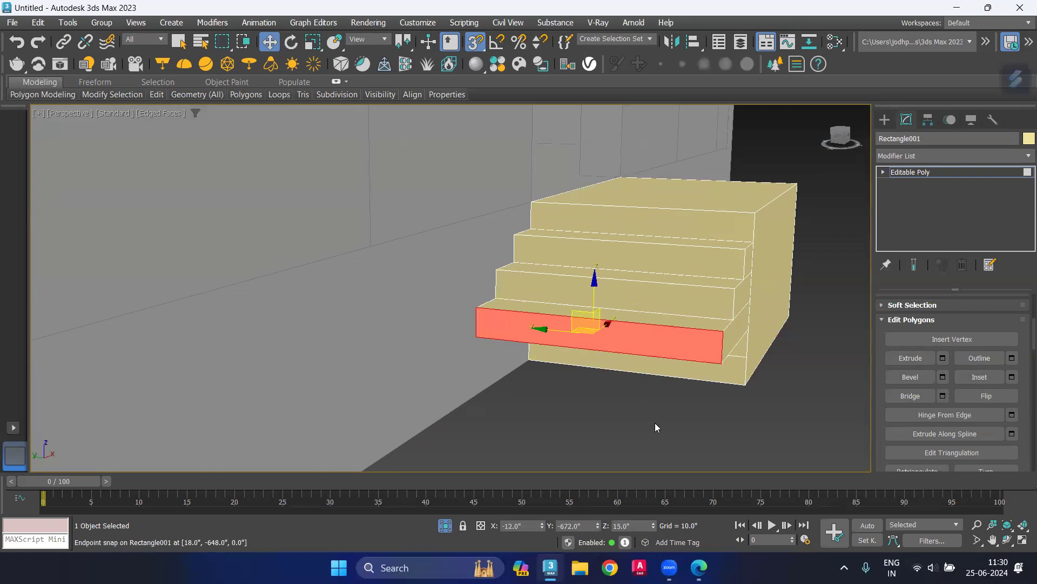
# Step: Extrude the lower two bands with heights of 40 and 50 to finish the steps
pyautogui.click(655, 422)
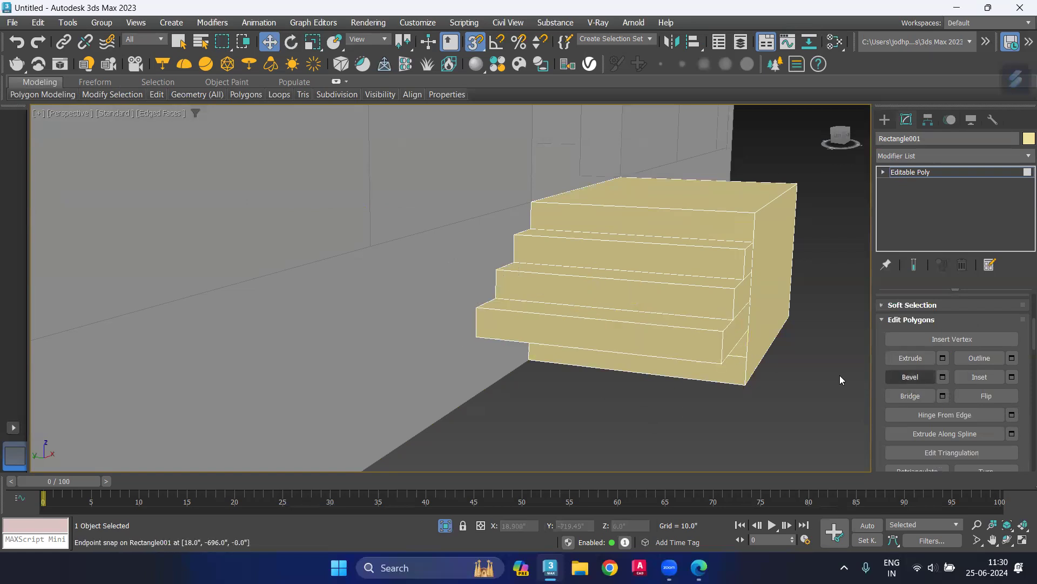
pyautogui.click(744, 350)
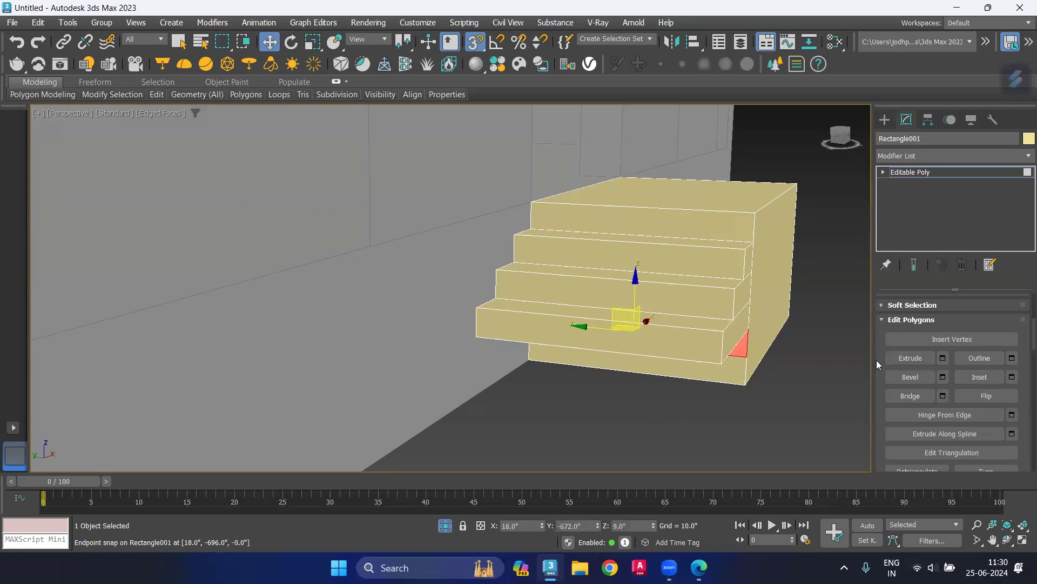
pyautogui.click(945, 357)
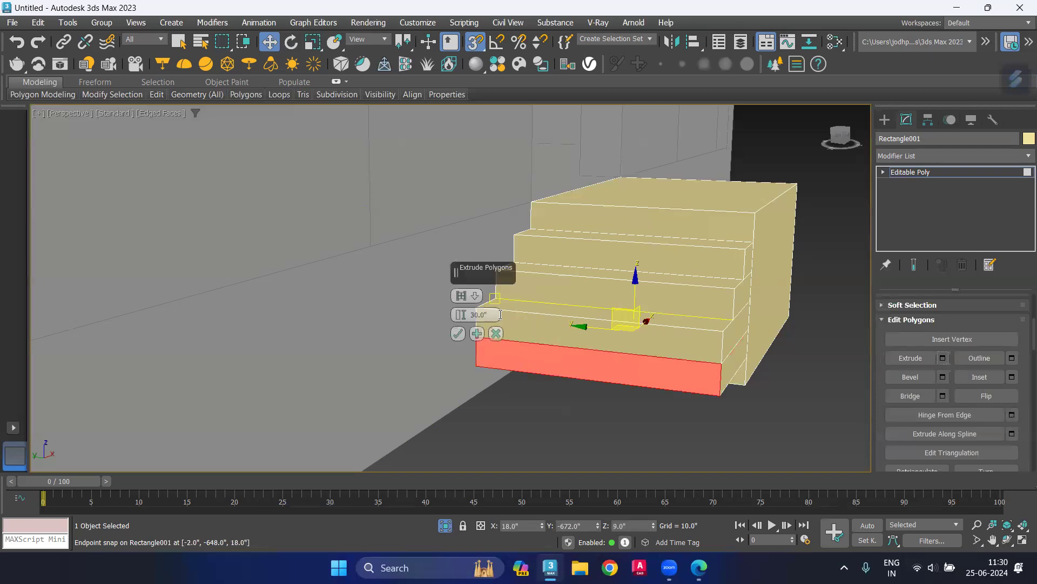
pyautogui.write('40')
pyautogui.click(451, 335)
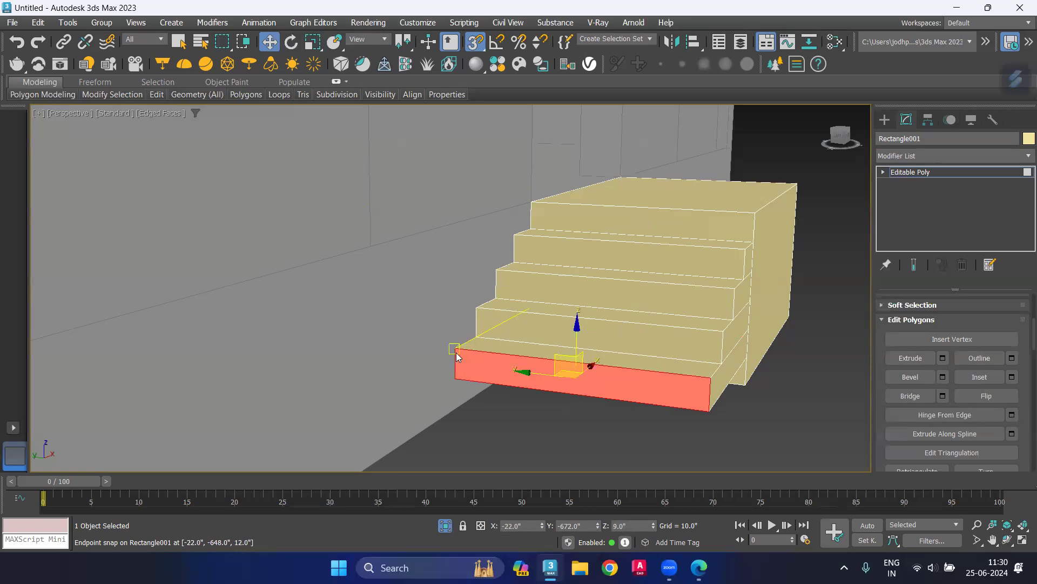
pyautogui.click(607, 454)
pyautogui.click(739, 376)
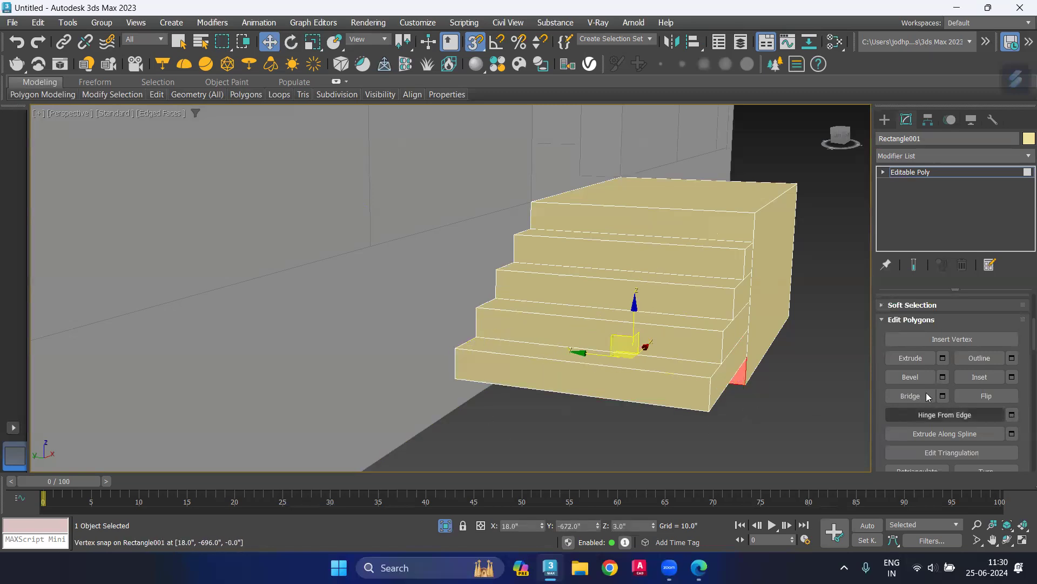
pyautogui.click(945, 360)
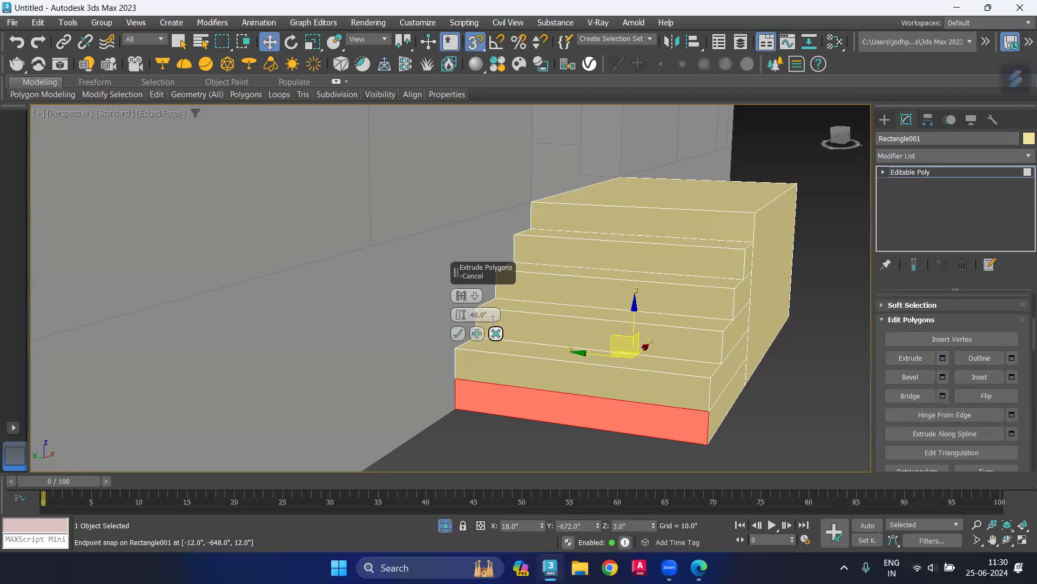
pyautogui.doubleClick(473, 315)
pyautogui.write('5')
pyautogui.click(457, 333)
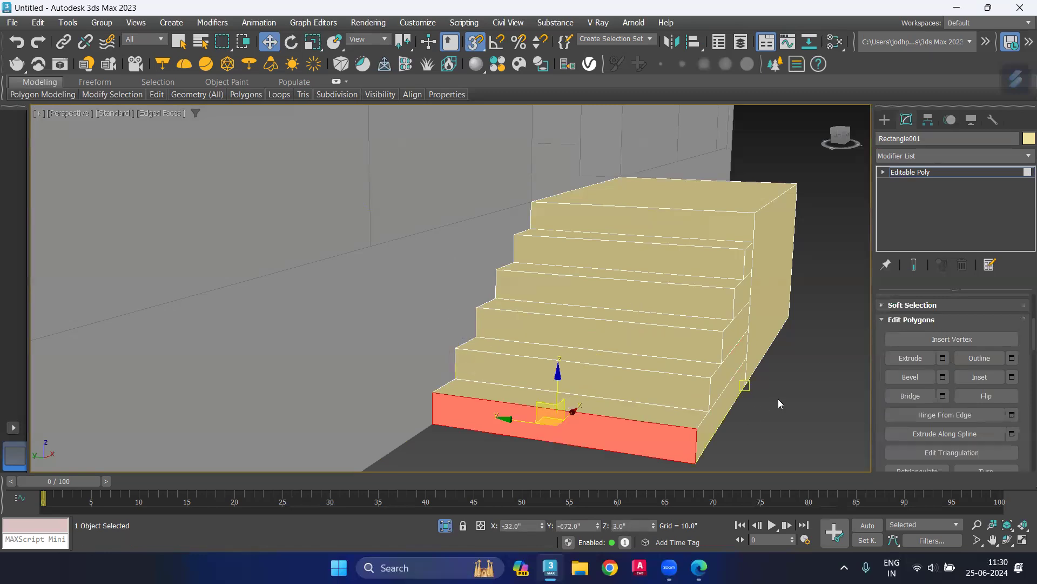
pyautogui.click(778, 399)
pyautogui.scroll(-2, 776, 418)
# Step: Turn off Edged Faces and orbit around the staircase at the doorway and building corner
pyautogui.moveTo(782, 437)
pyautogui.keyDown('alt'); pyautogui.mouseDown(button='middle')
pyautogui.moveTo(711, 447)
pyautogui.moveTo(609, 362)
pyautogui.mouseUp(button='middle'); pyautogui.keyUp('alt')
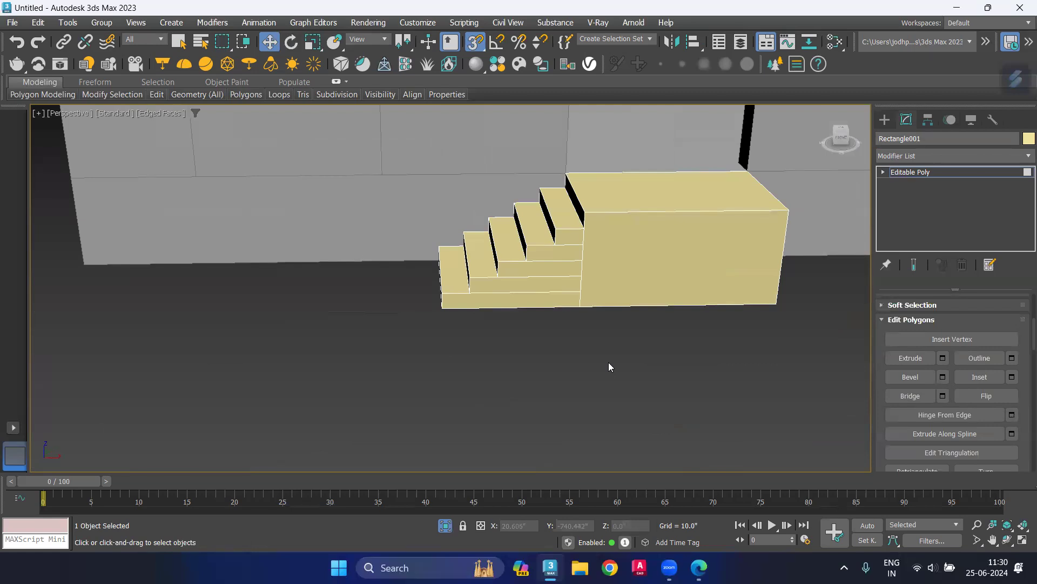
pyautogui.press('F4')
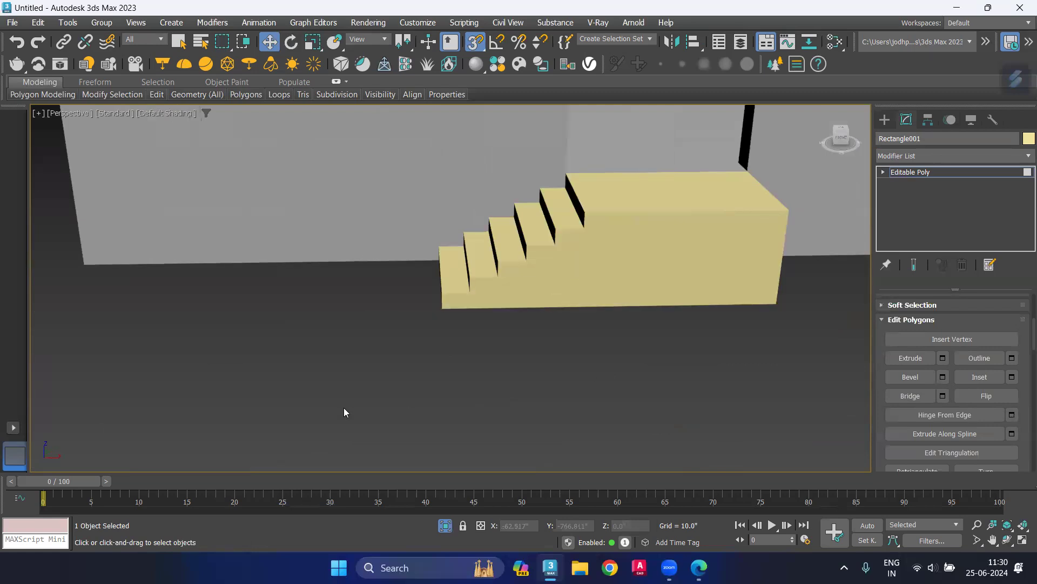
pyautogui.scroll(-5, 345, 405)
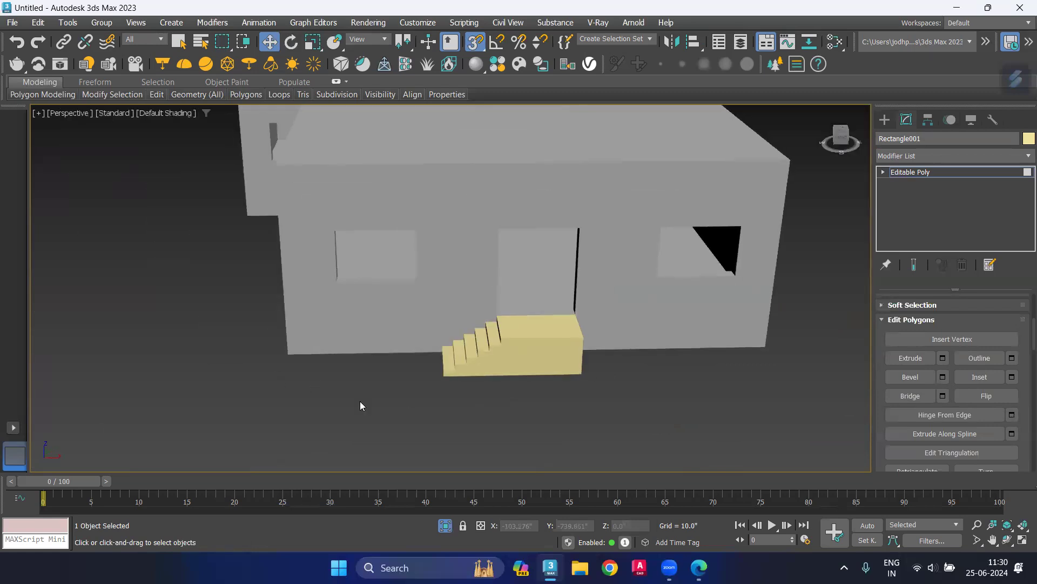
pyautogui.moveTo(169, 389)
pyautogui.keyDown('alt'); pyautogui.mouseDown(button='middle')
pyautogui.moveTo(186, 407)
pyautogui.moveTo(235, 407)
pyautogui.mouseUp(button='middle'); pyautogui.keyUp('alt')
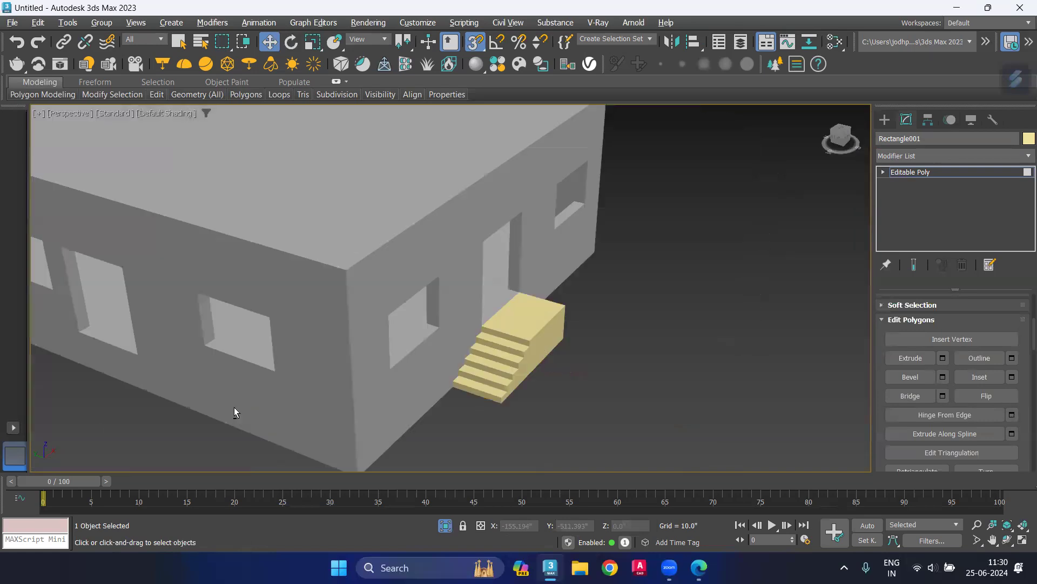
pyautogui.scroll(3, 301, 336)
pyautogui.scroll(2, 295, 247)
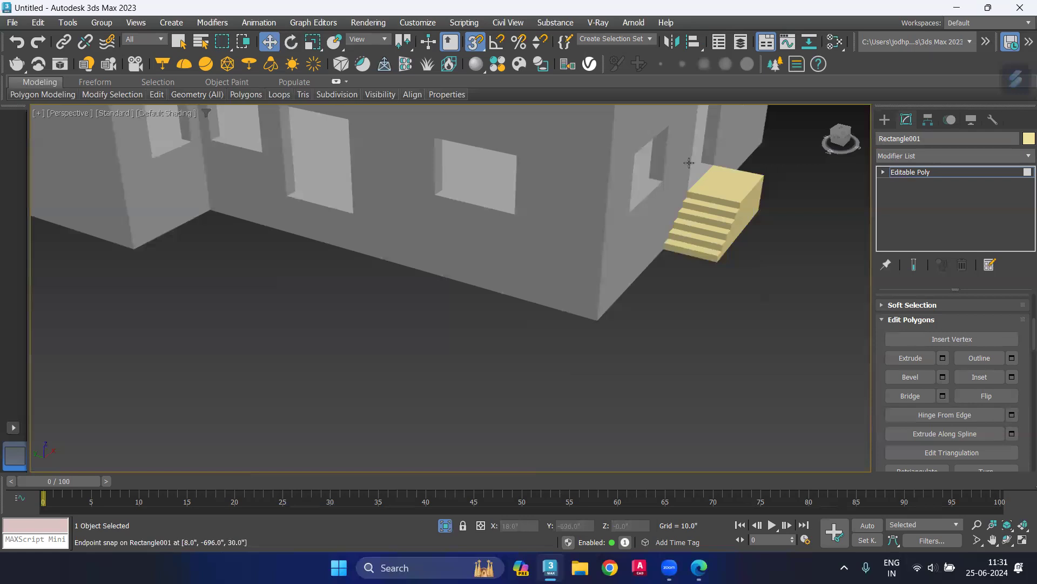
# Step: Clone the staircase as Rectangle002 and move the copy toward the building's front corner
pyautogui.click(475, 42)
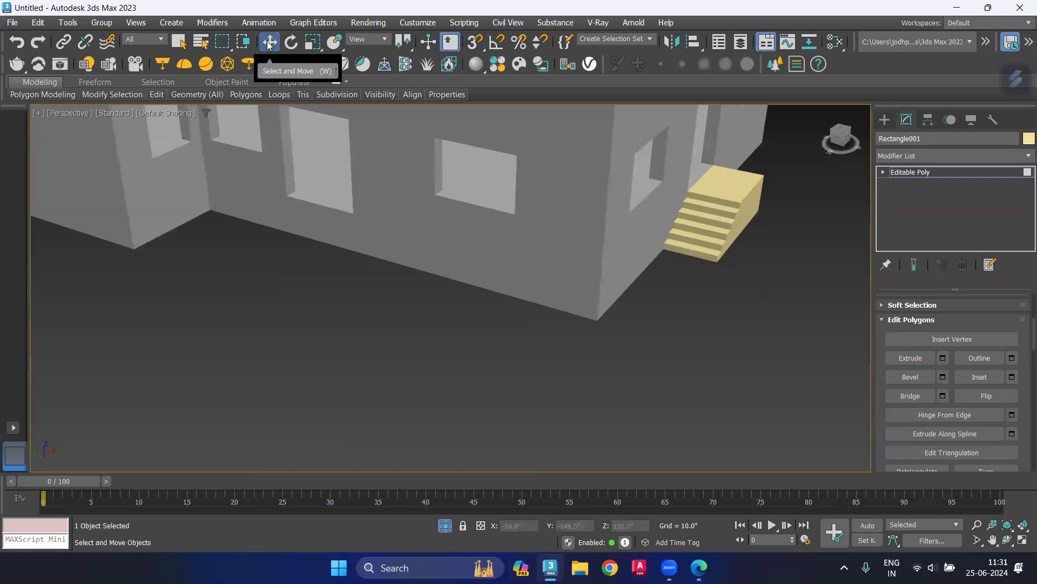
pyautogui.click(733, 195)
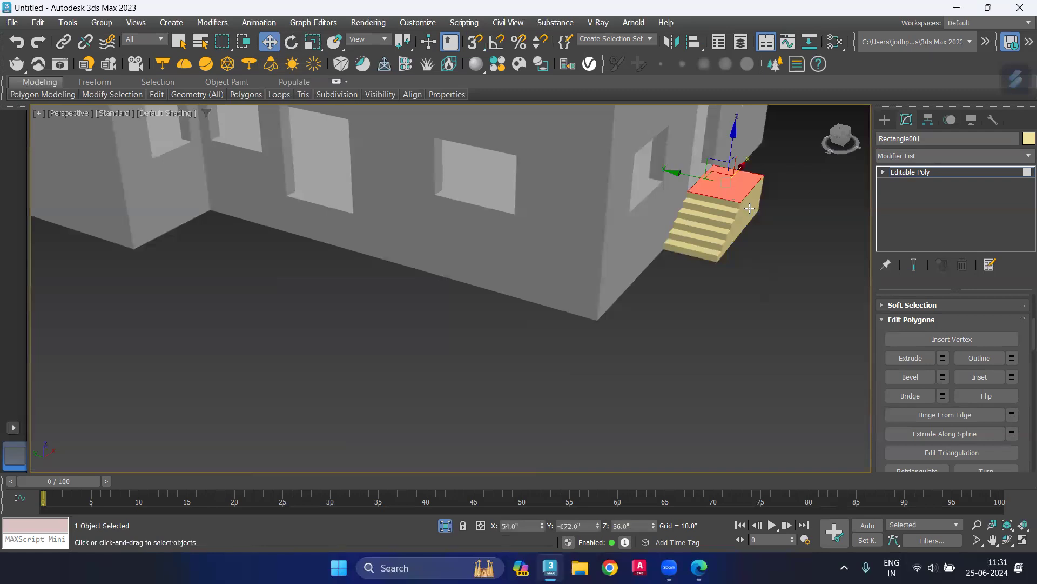
pyautogui.press('4')
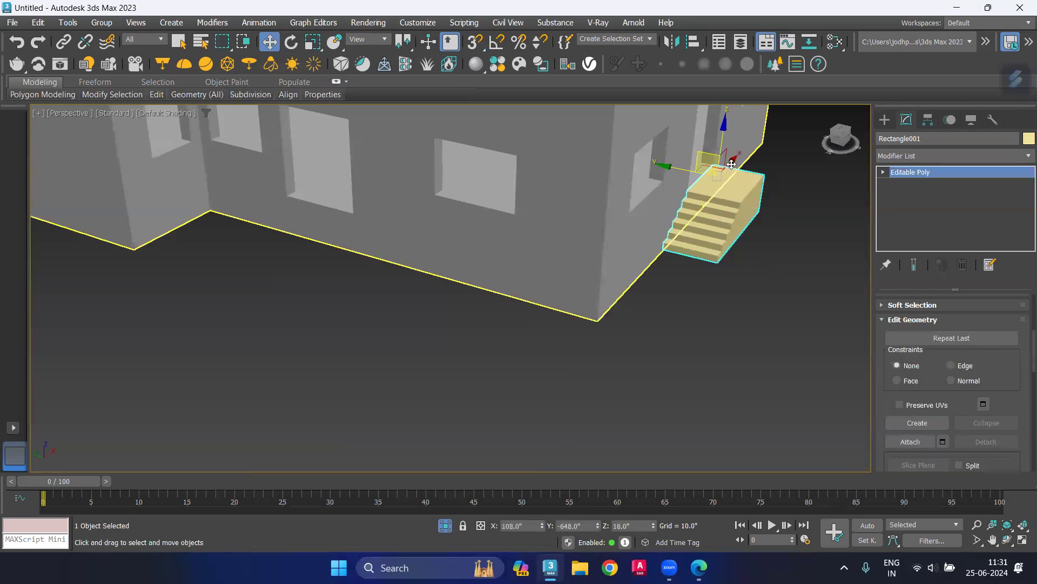
pyautogui.keyDown('shift'); pyautogui.moveTo(733, 159); pyautogui.dragTo(594, 292); pyautogui.keyUp('shift')
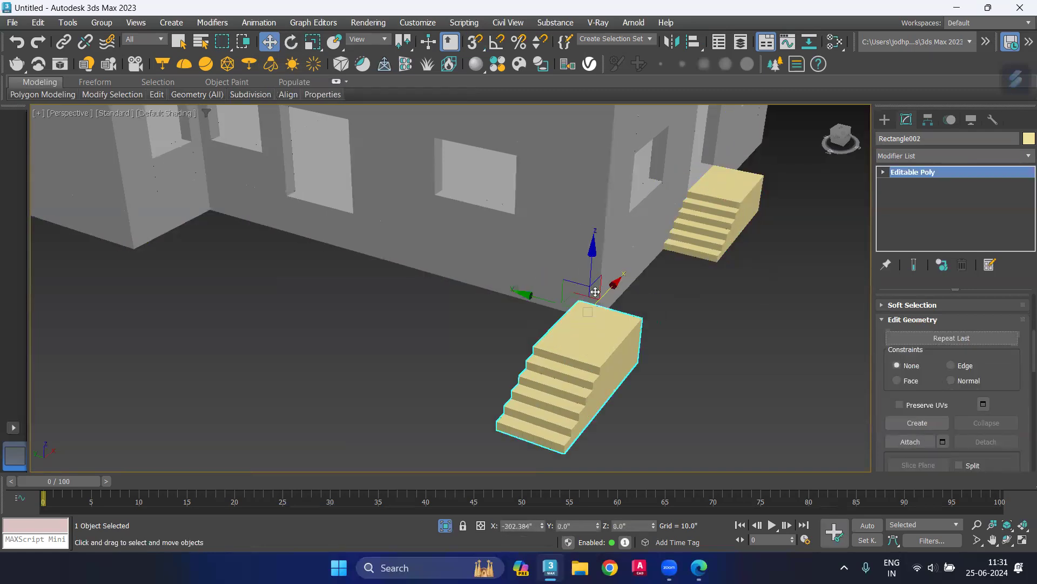
pyautogui.click(522, 352)
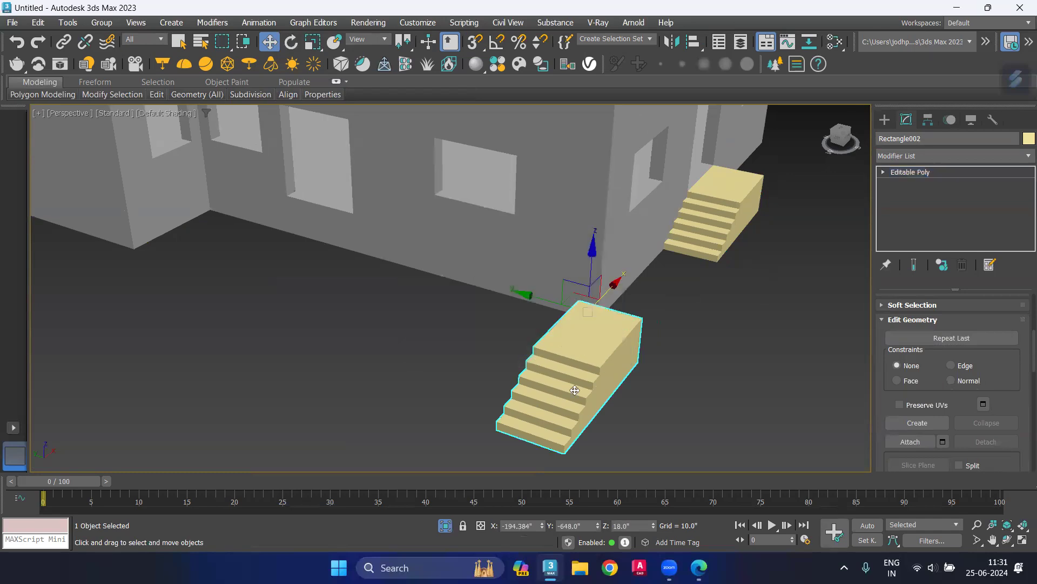
pyautogui.click(283, 42)
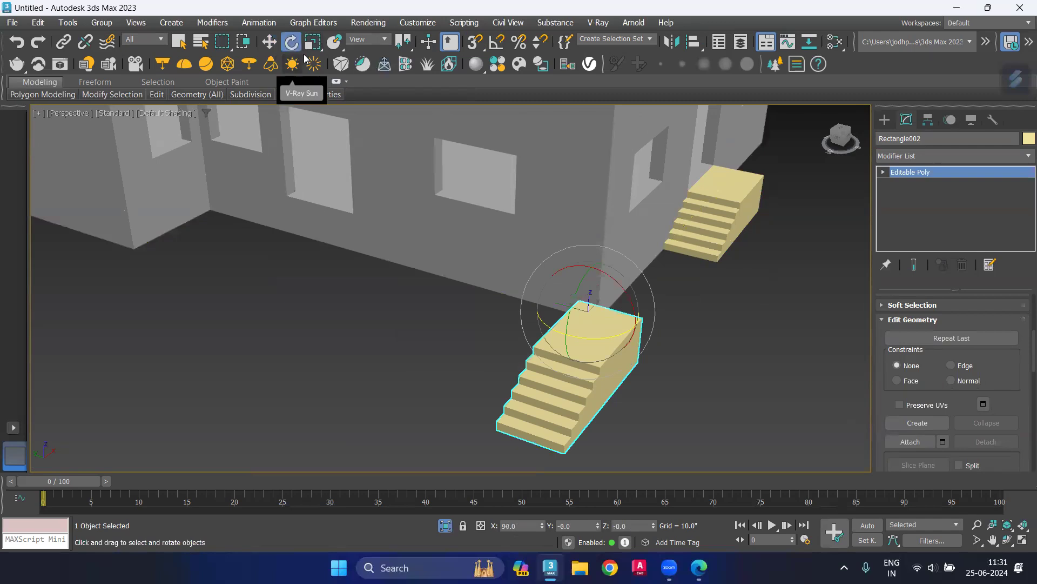
pyautogui.press('a')
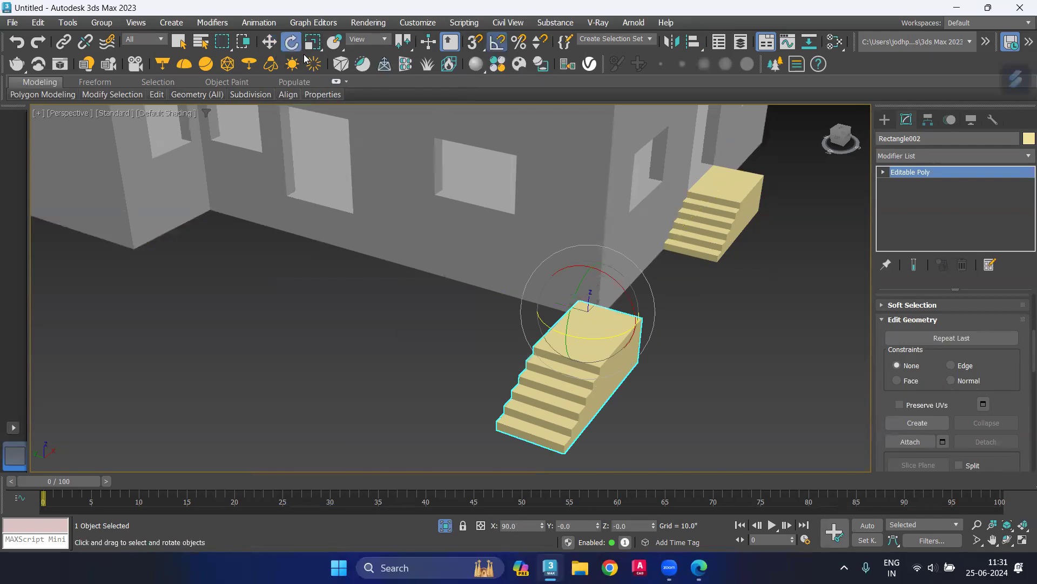
pyautogui.rightClick(497, 41)
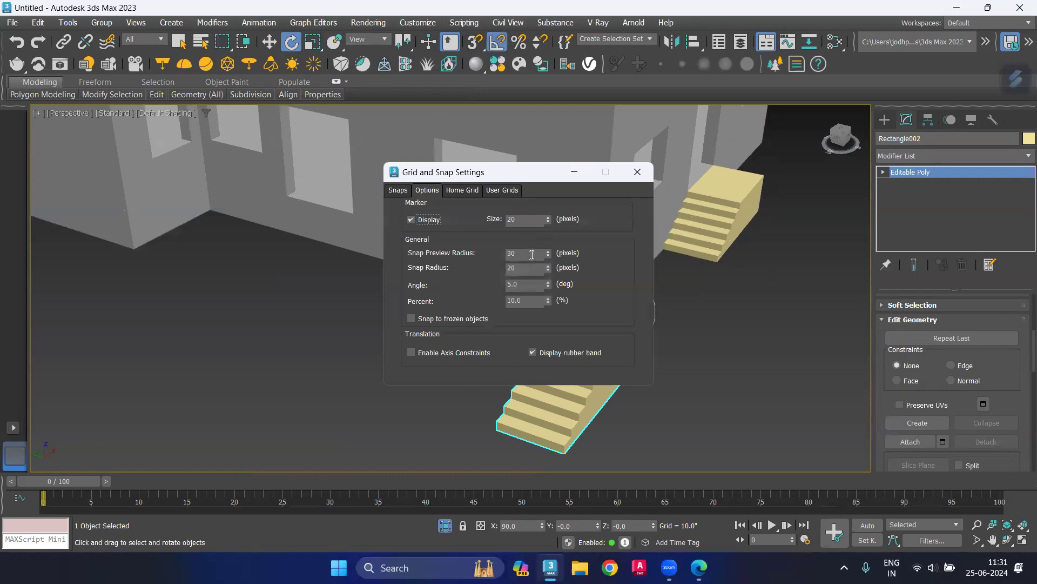
pyautogui.doubleClick(531, 290)
pyautogui.click(637, 171)
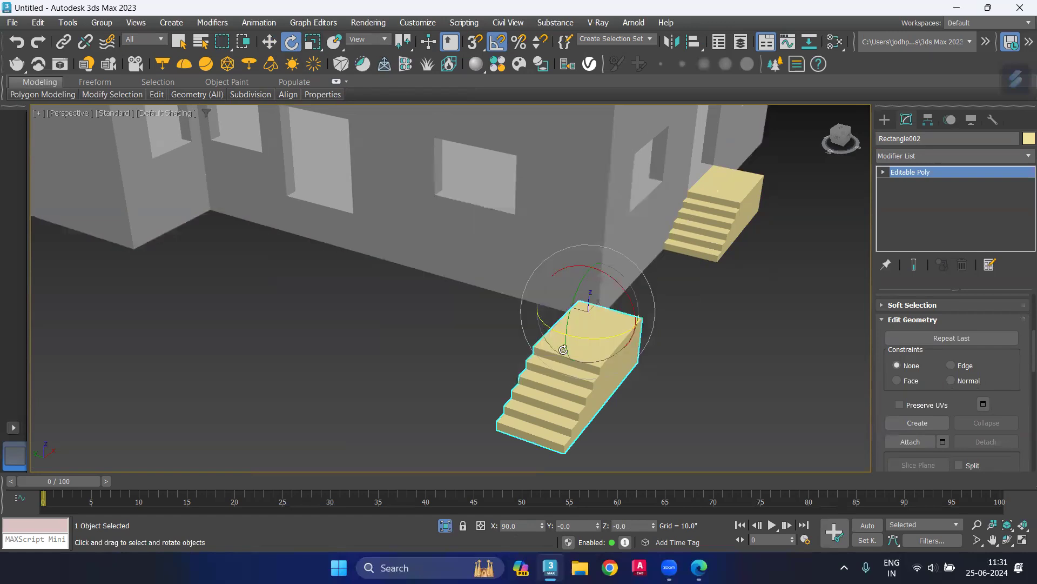
pyautogui.moveTo(586, 343); pyautogui.dragTo(590, 352)
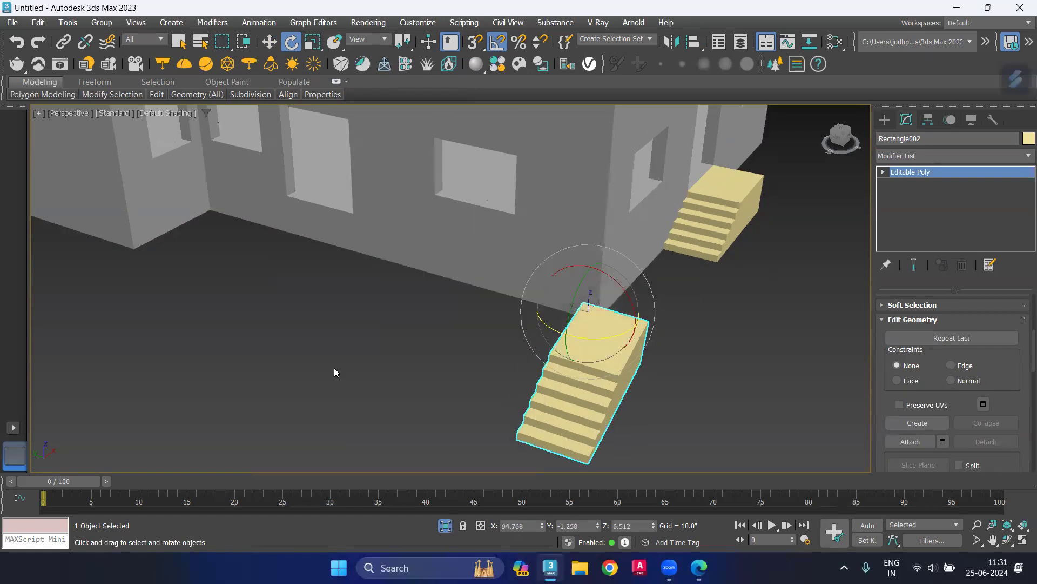
pyautogui.hotkey('ctrl', 'z')
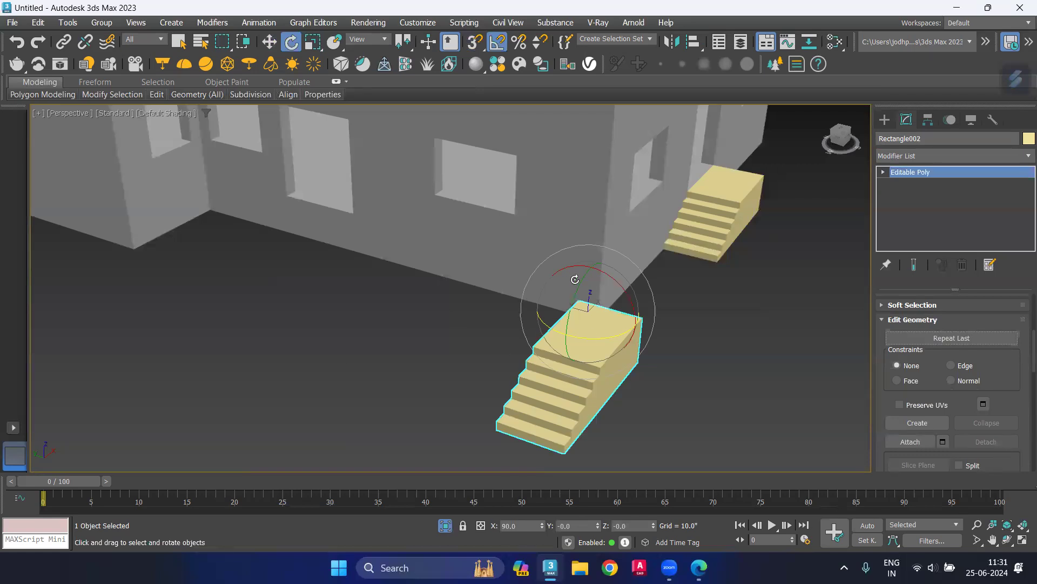
# Step: In Top view, rotate the second staircase (Rectangle002) 90° so it runs vertically
pyautogui.press('t')
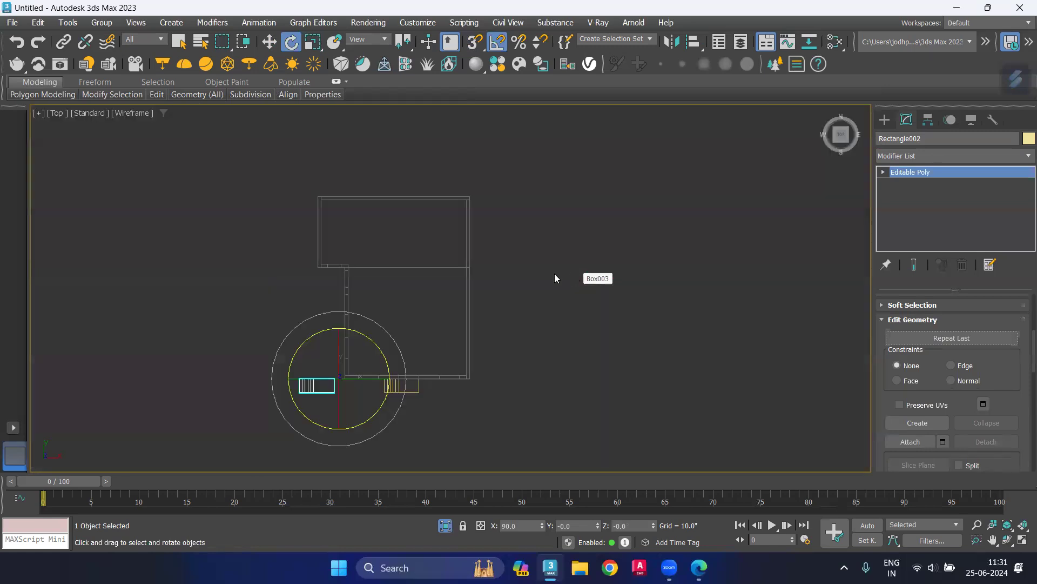
pyautogui.moveTo(311, 359); pyautogui.dragTo(334, 266, button='middle')
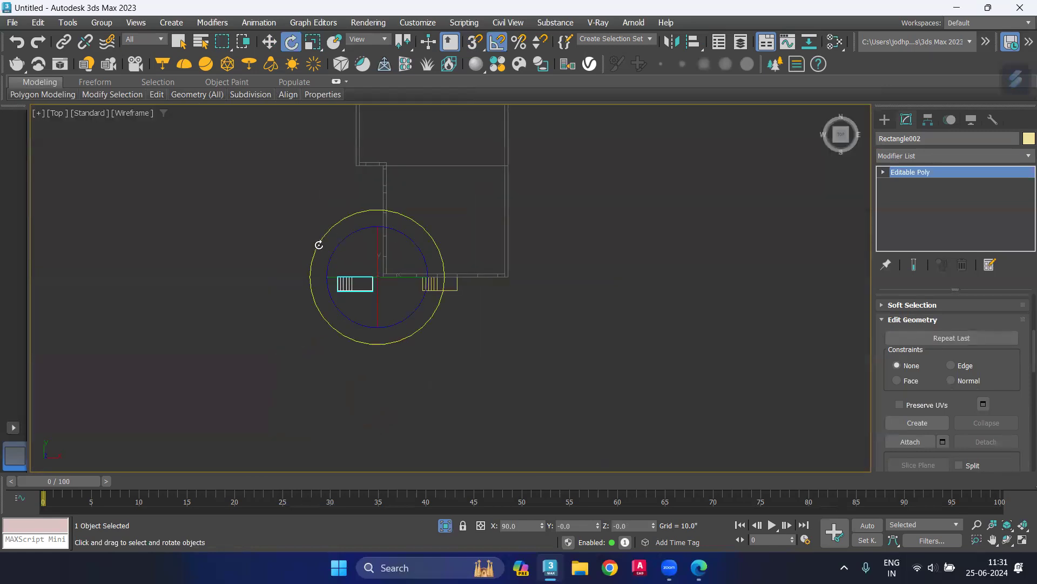
pyautogui.moveTo(319, 245); pyautogui.dragTo(313, 249)
pyautogui.click(282, 307)
pyautogui.click(383, 298)
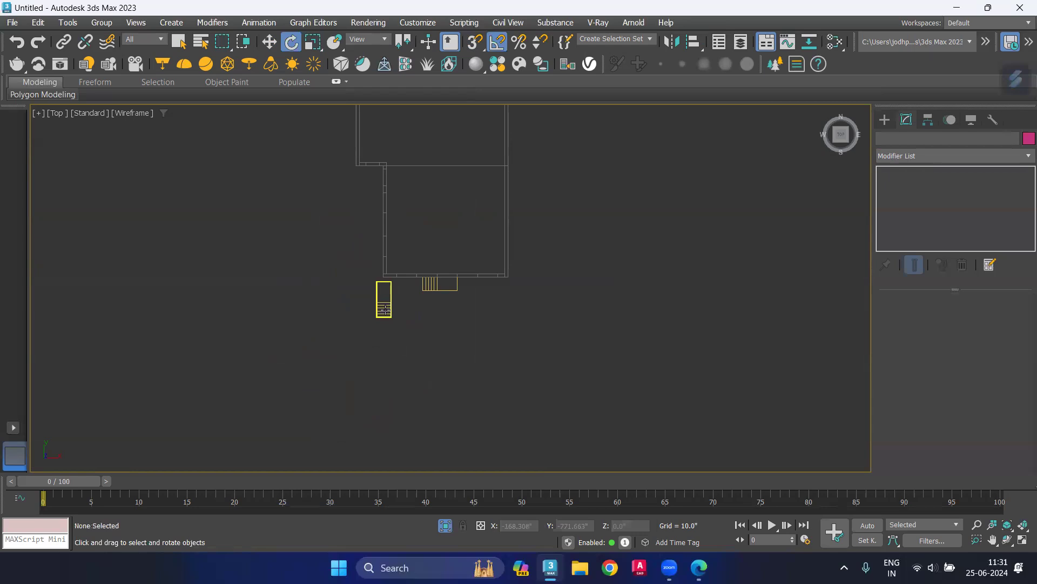
pyautogui.scroll(2, 383, 297)
pyautogui.press('w')
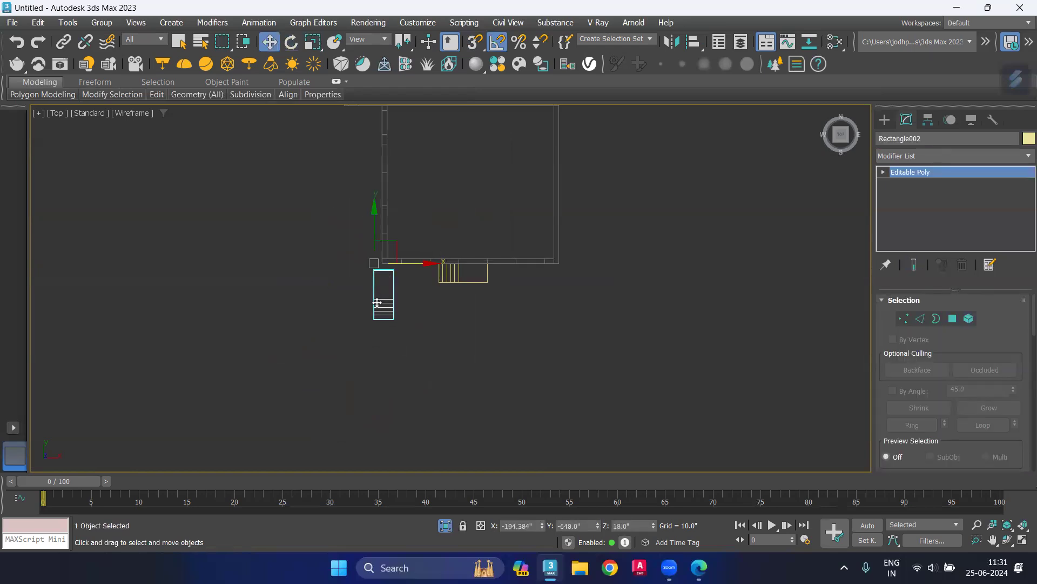
# Step: Reposition the staircase's pivot point using Hierarchy > Affect Pivot Only
pyautogui.click(928, 121)
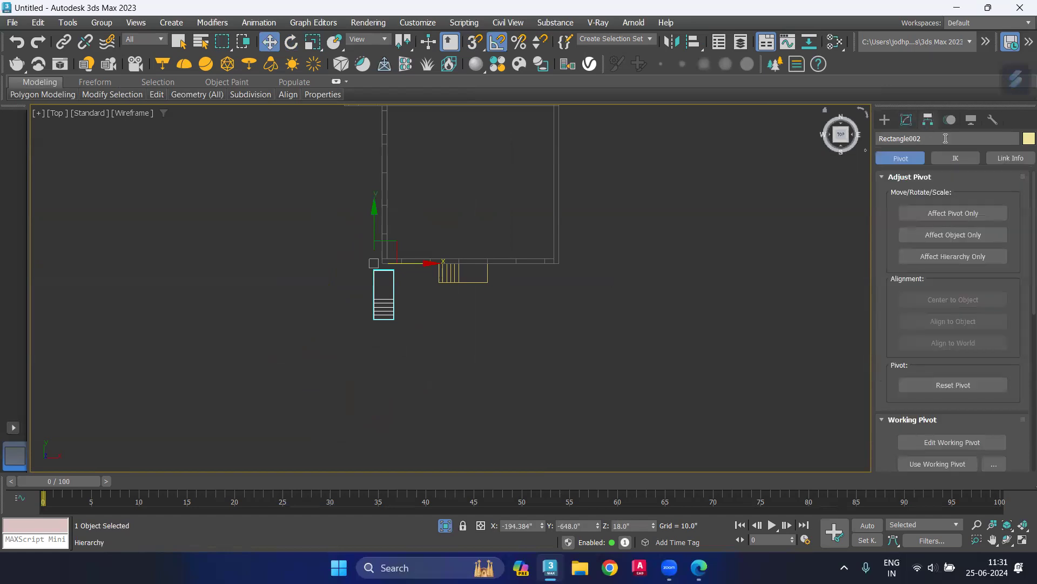
pyautogui.click(959, 213)
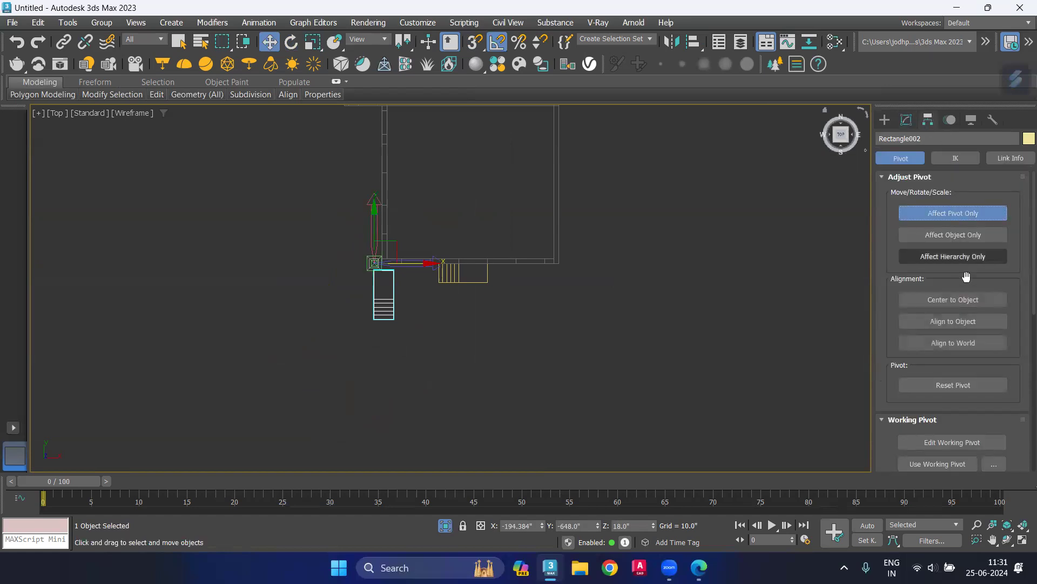
pyautogui.click(977, 302)
pyautogui.click(959, 213)
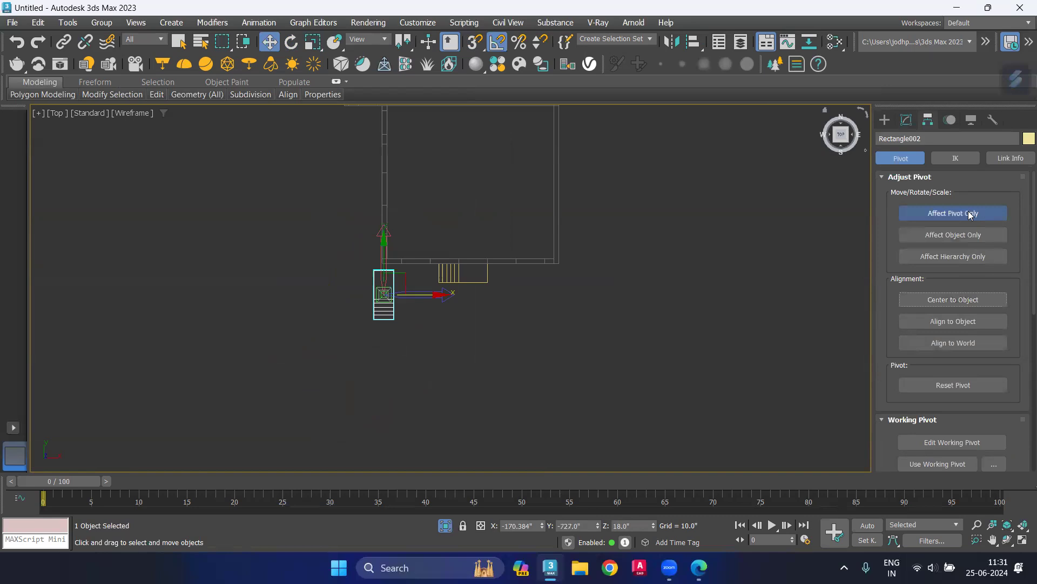
pyautogui.click(381, 286)
# Step: With 3D vertex snap on, move the stairs onto the recessed side-wall corner
pyautogui.scroll(3, 386, 273)
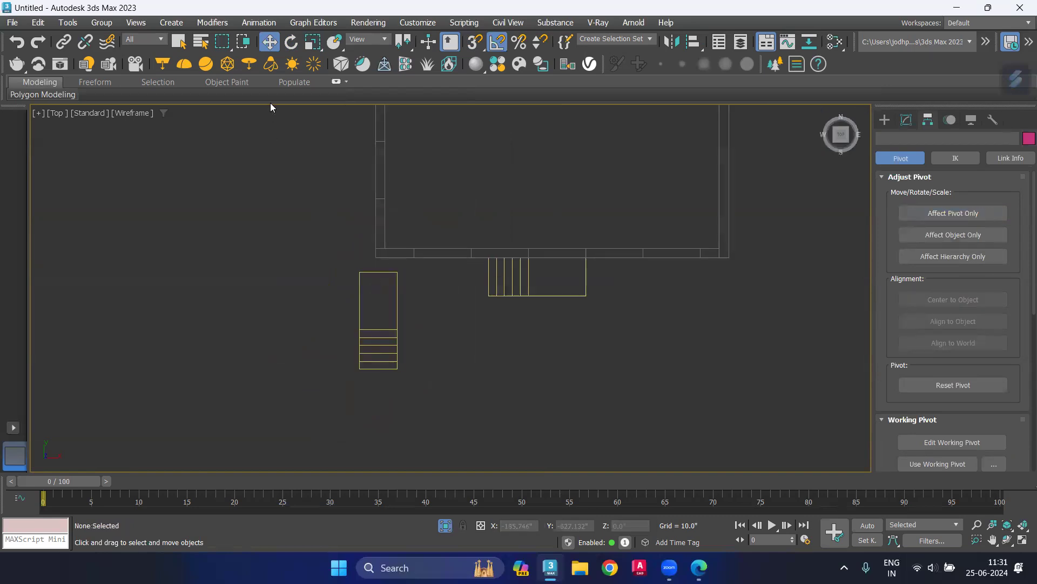
pyautogui.click(475, 41)
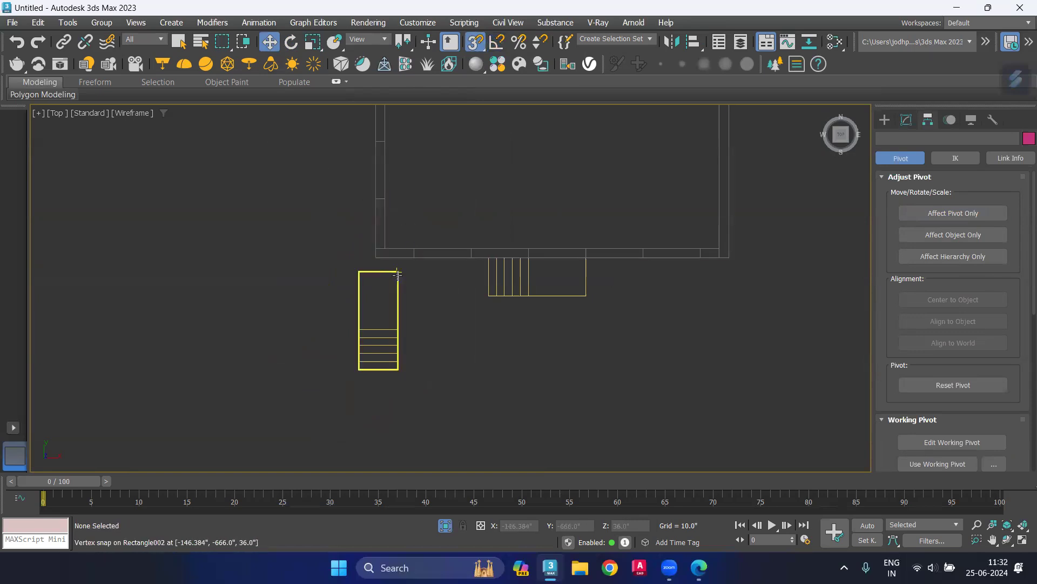
pyautogui.moveTo(398, 272)
pyautogui.mouseDown()
pyautogui.moveTo(284, 294)
pyautogui.moveTo(339, 223)
pyautogui.mouseUp()
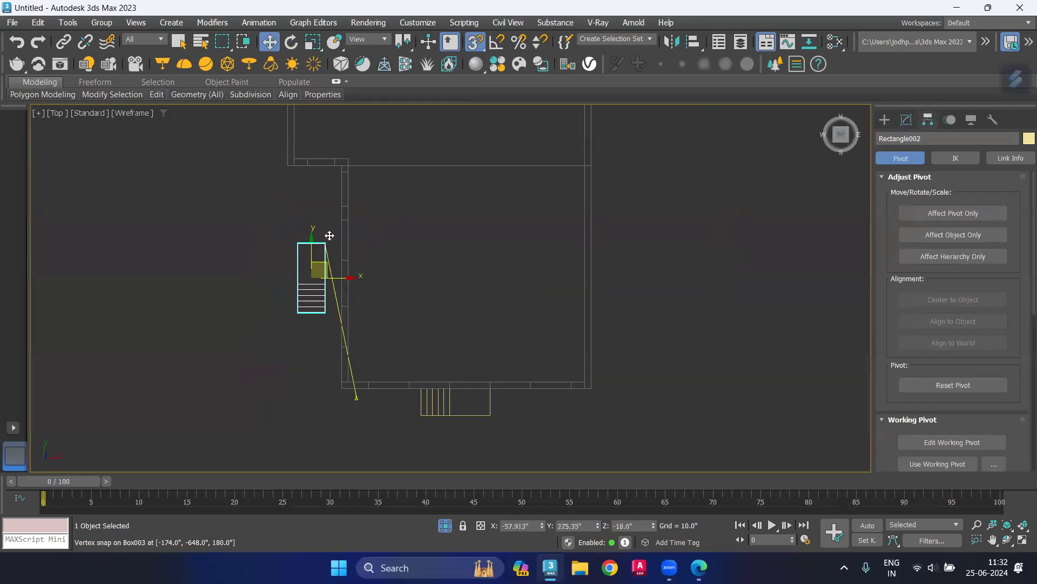
pyautogui.click(192, 272)
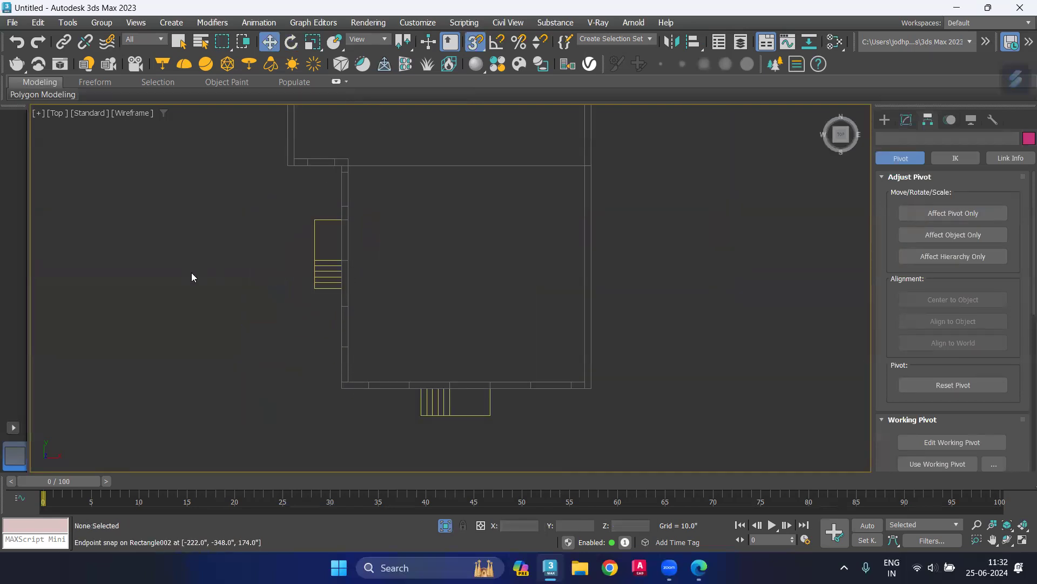
# Step: In Perspective view, lower the raised staircase along Z to the ground before the doorway
pyautogui.press('p')
pyautogui.press('z')
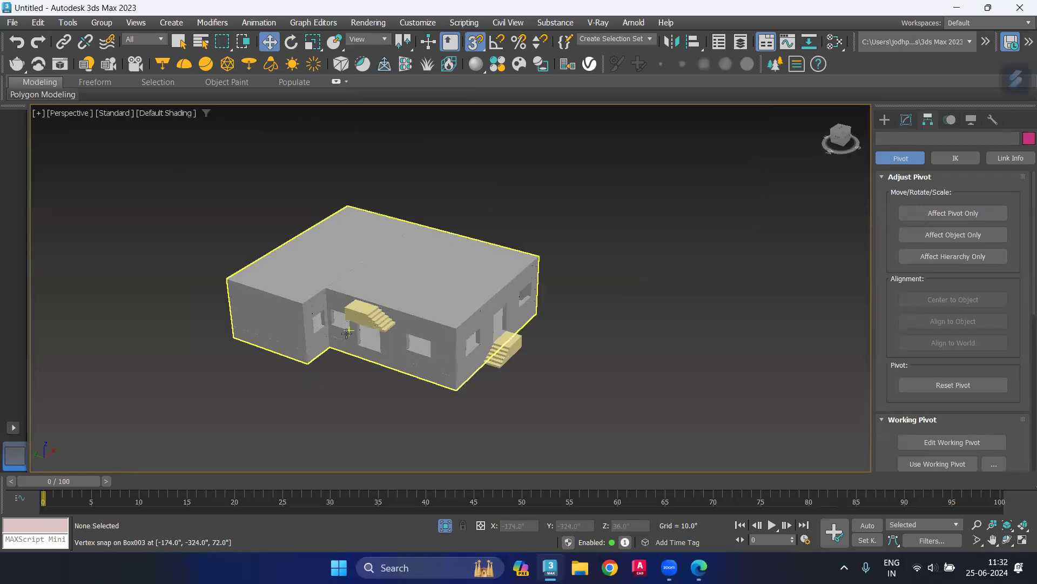
pyautogui.scroll(5, 347, 332)
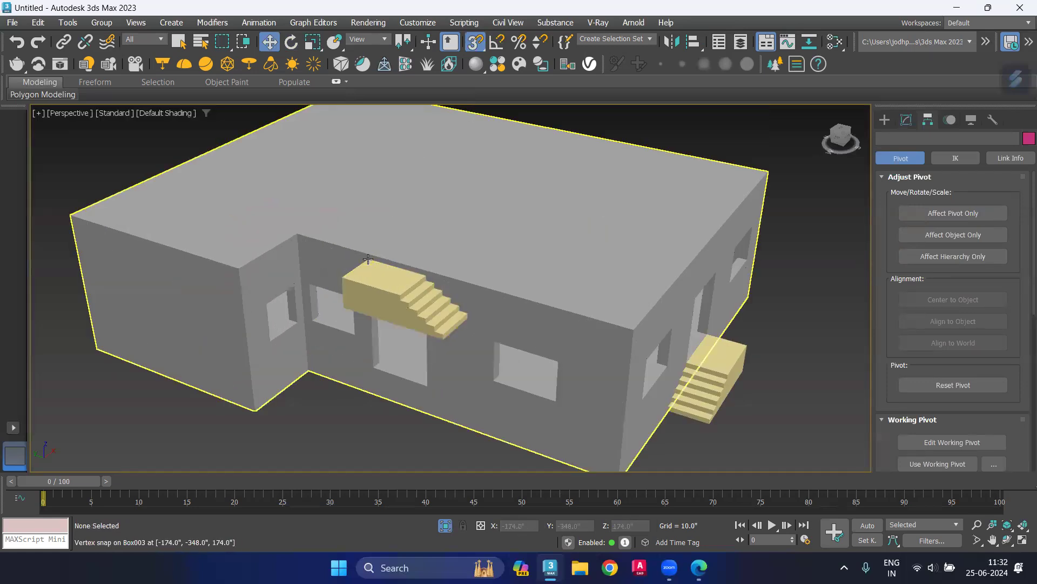
pyautogui.click(367, 260)
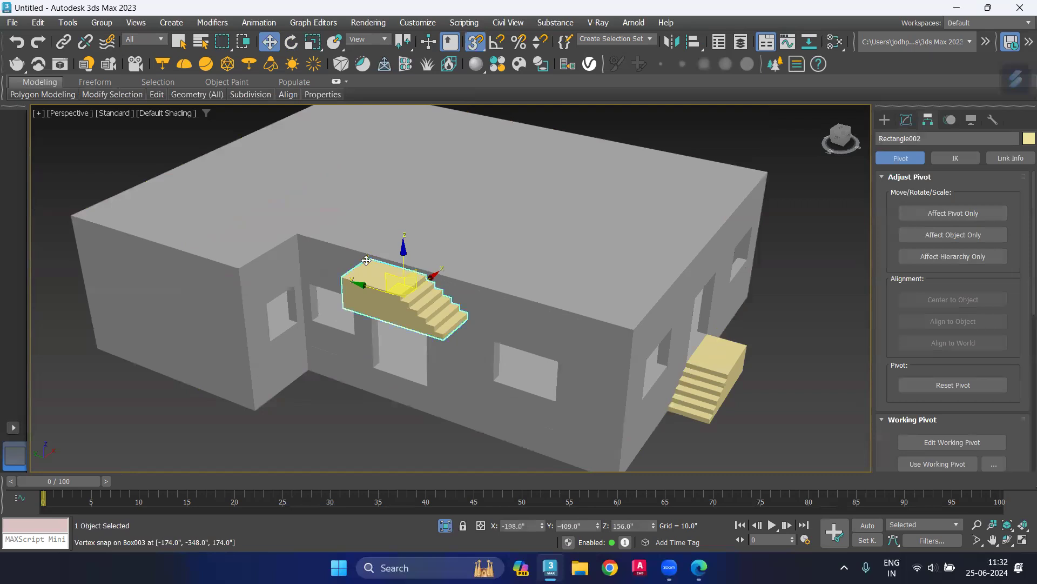
pyautogui.moveTo(366, 260); pyautogui.dragTo(373, 367)
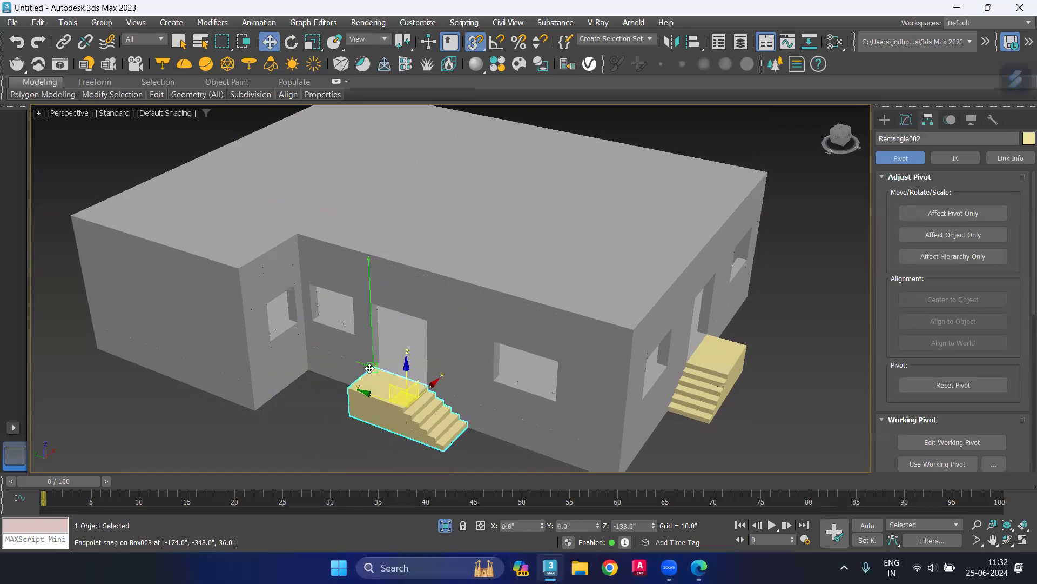
pyautogui.click(320, 431)
# Step: Unhide All to restore the parapet and outline shapes, then orbit to view from below
pyautogui.moveTo(320, 430); pyautogui.dragTo(321, 392, button='middle')
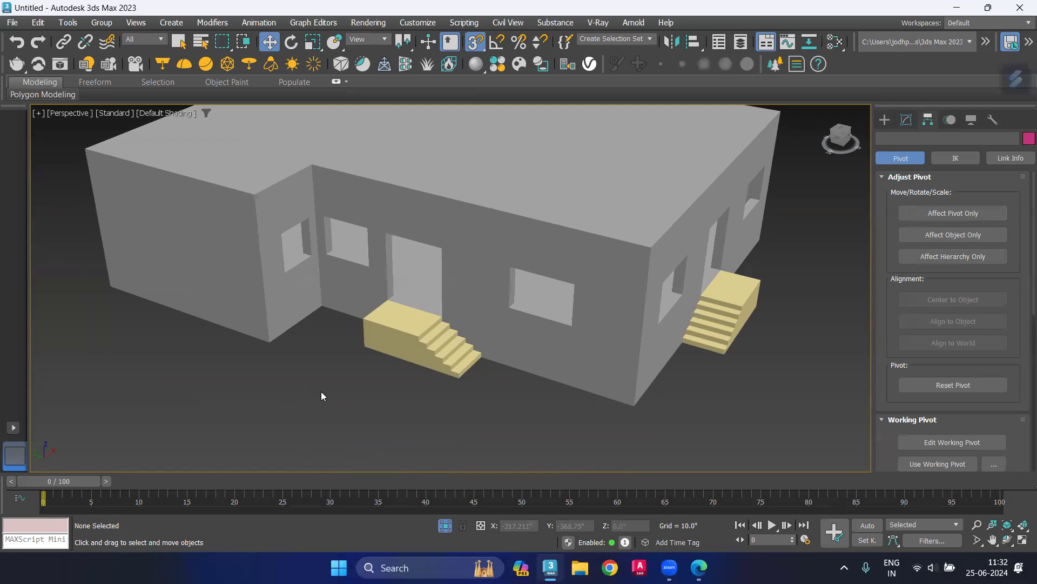
pyautogui.scroll(5, 320, 391)
pyautogui.rightClick(321, 391)
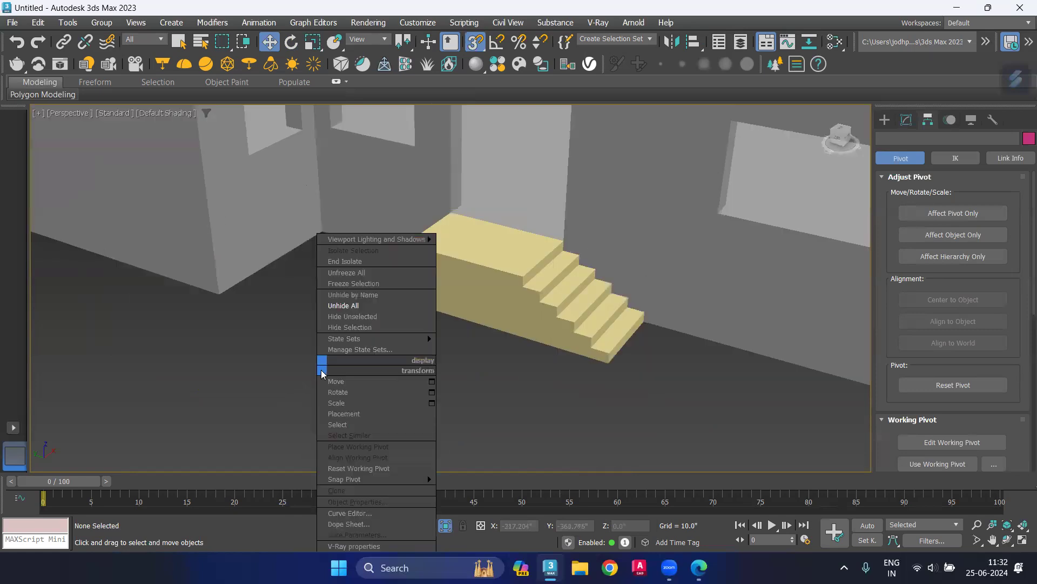
pyautogui.scroll(-3, 267, 403)
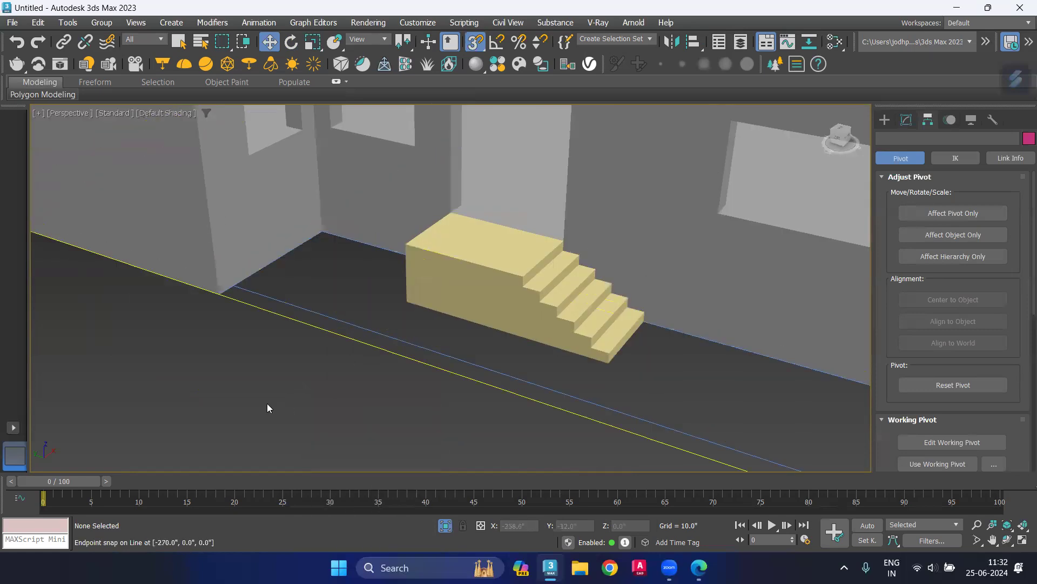
pyautogui.scroll(-6, 267, 403)
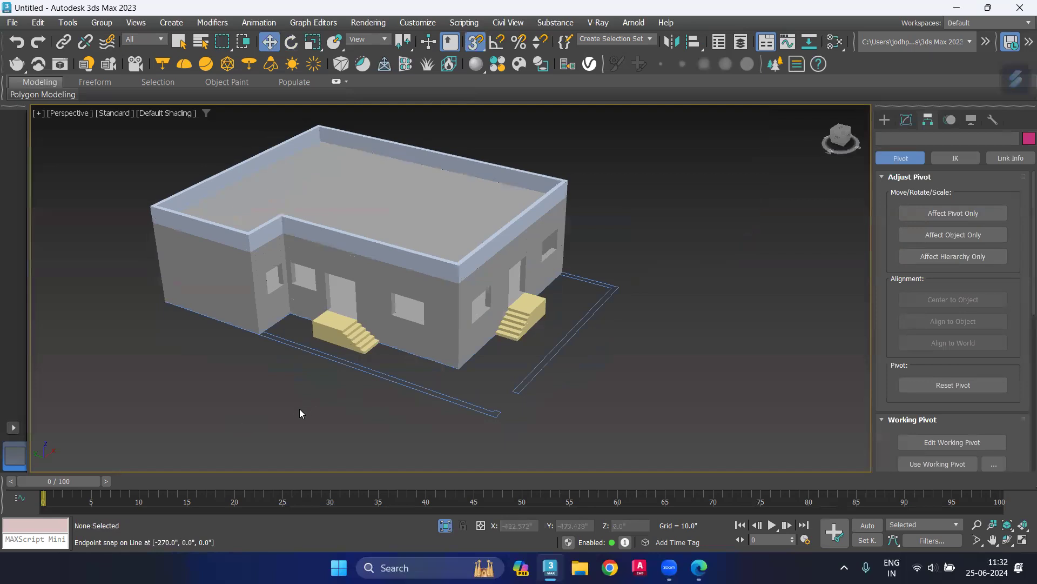
pyautogui.moveTo(297, 411)
pyautogui.keyDown('alt'); pyautogui.mouseDown(button='middle')
pyautogui.moveTo(309, 349)
pyautogui.moveTo(346, 290)
pyautogui.moveTo(306, 396)
pyautogui.mouseUp(button='middle'); pyautogui.keyUp('alt')
# Step: Draw a tall Standard Primitives box spanning the house footprint
pyautogui.click(885, 119)
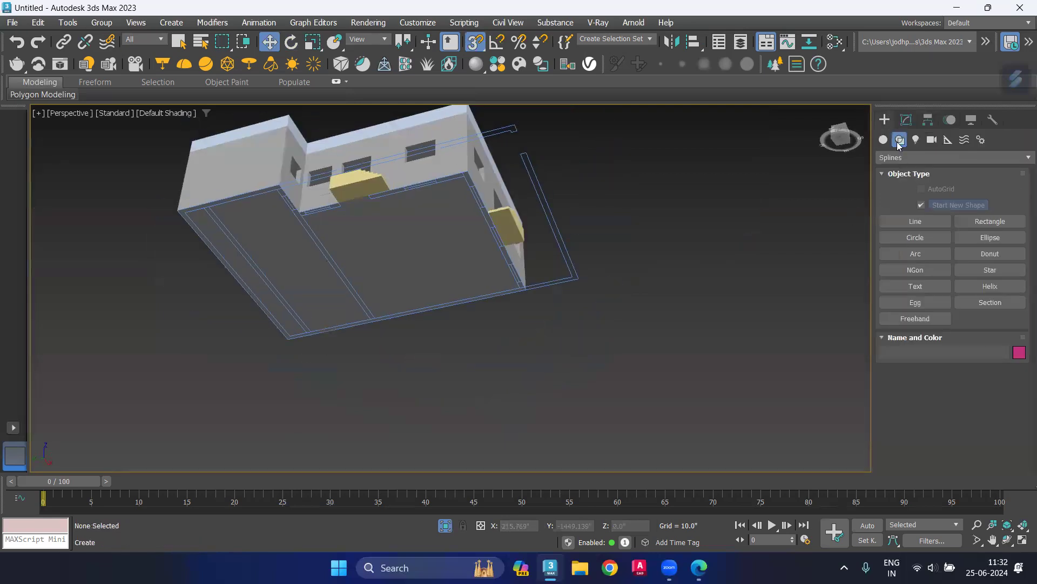
pyautogui.click(954, 157)
pyautogui.click(918, 157)
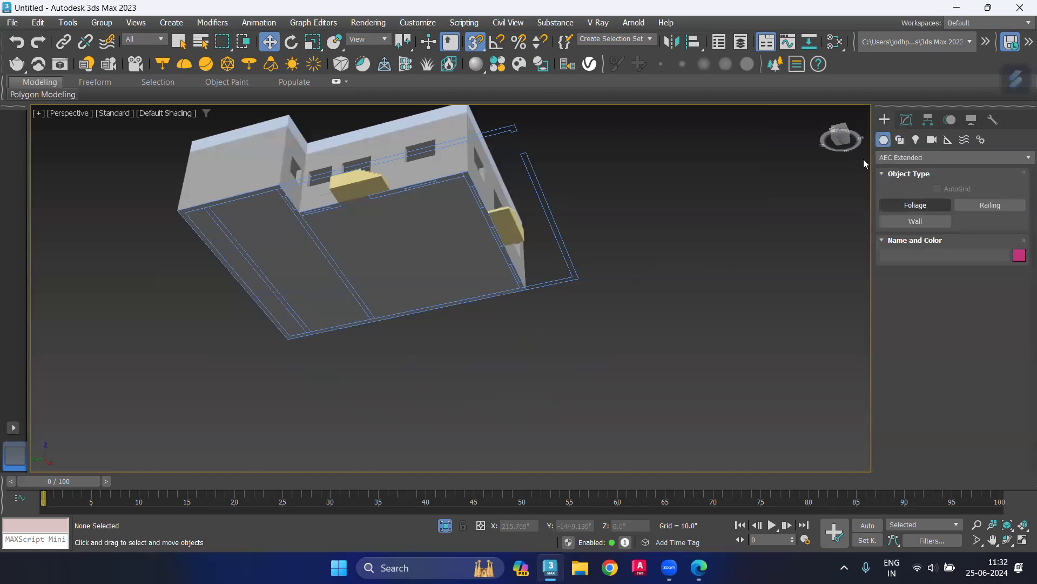
pyautogui.click(918, 157)
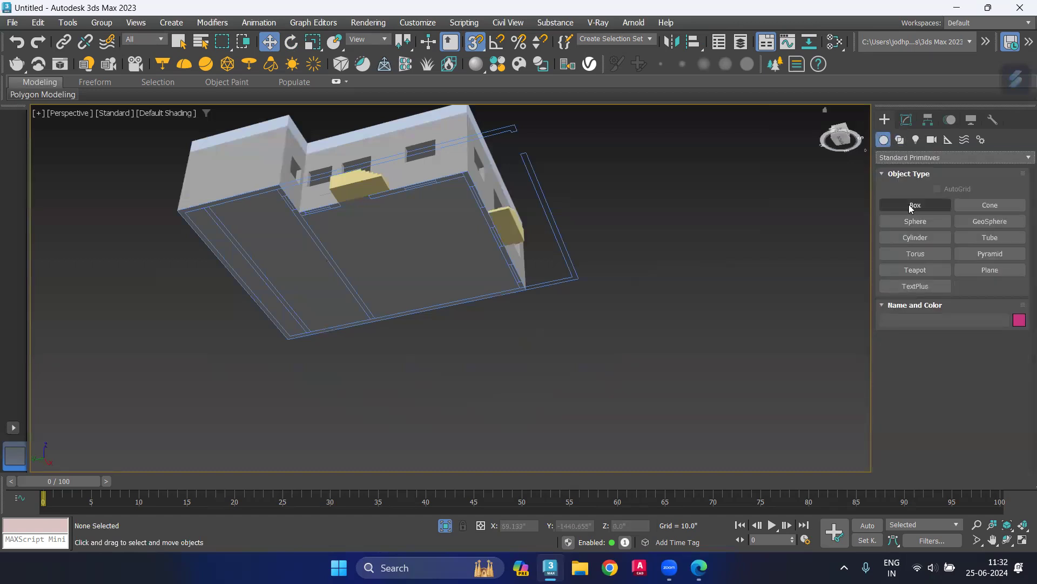
pyautogui.click(915, 205)
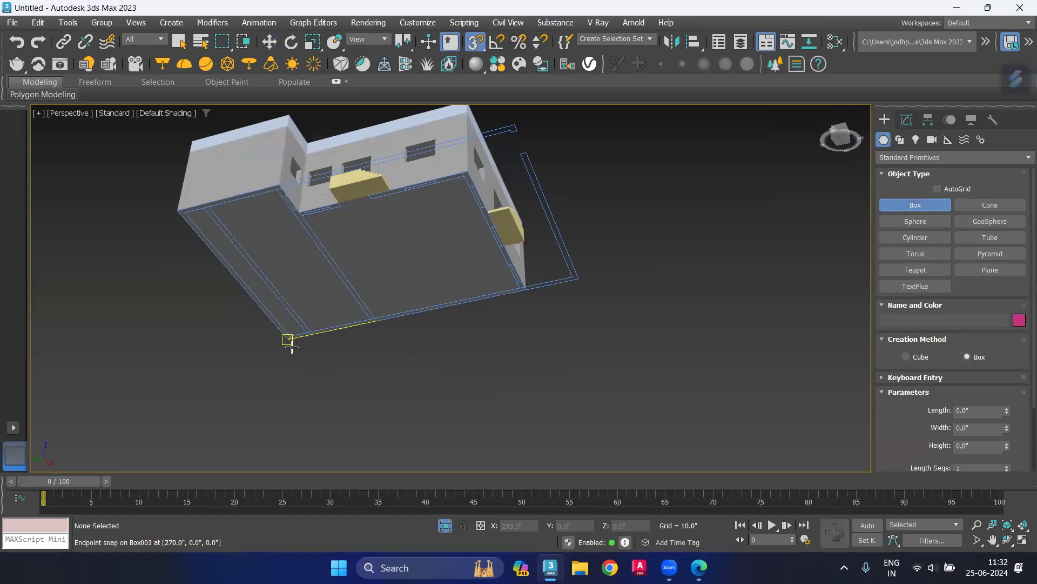
pyautogui.moveTo(288, 340); pyautogui.dragTo(514, 130)
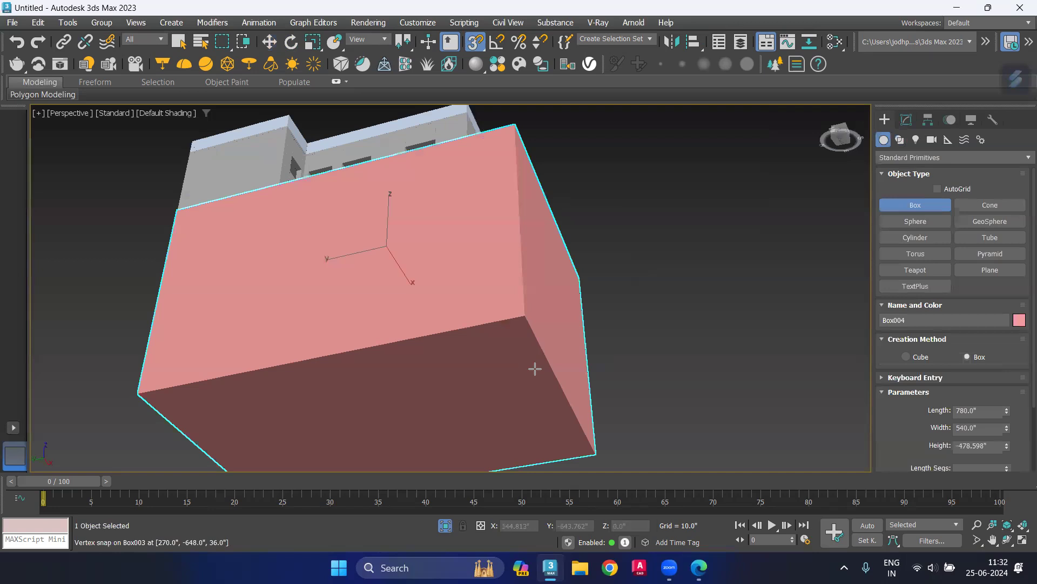
pyautogui.click(538, 368)
pyautogui.press('w')
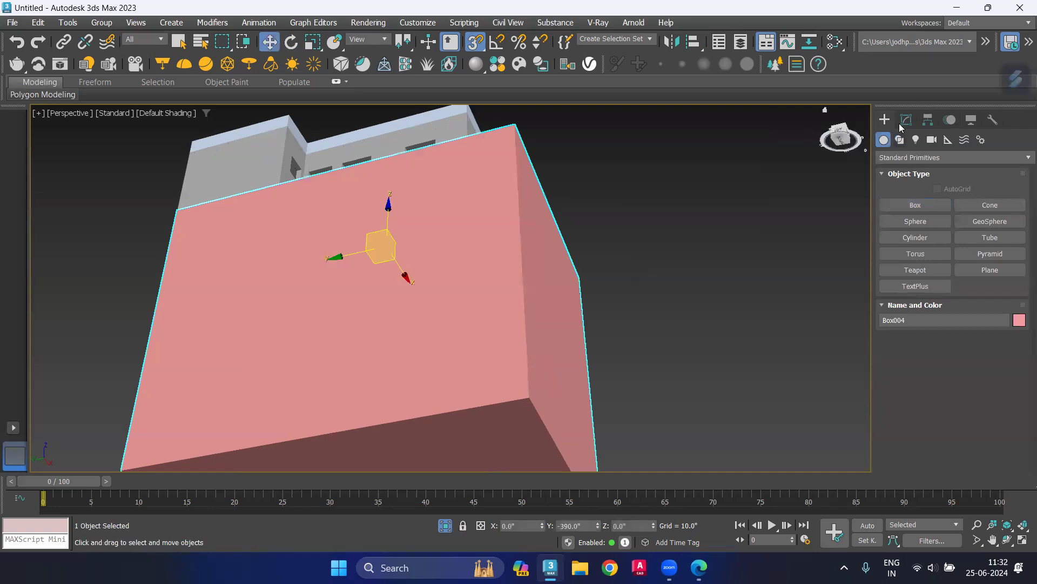
# Step: Set Box004's Height to -24 to make a thin 780 × 540 plinth slab
pyautogui.click(906, 120)
pyautogui.click(944, 355)
pyautogui.write('-24')
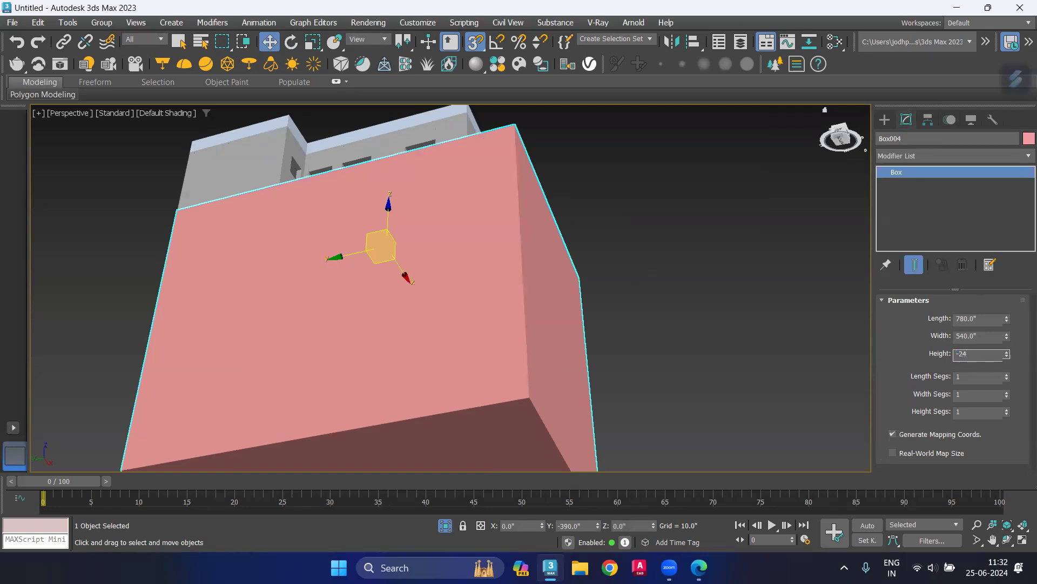
pyautogui.press('Return')
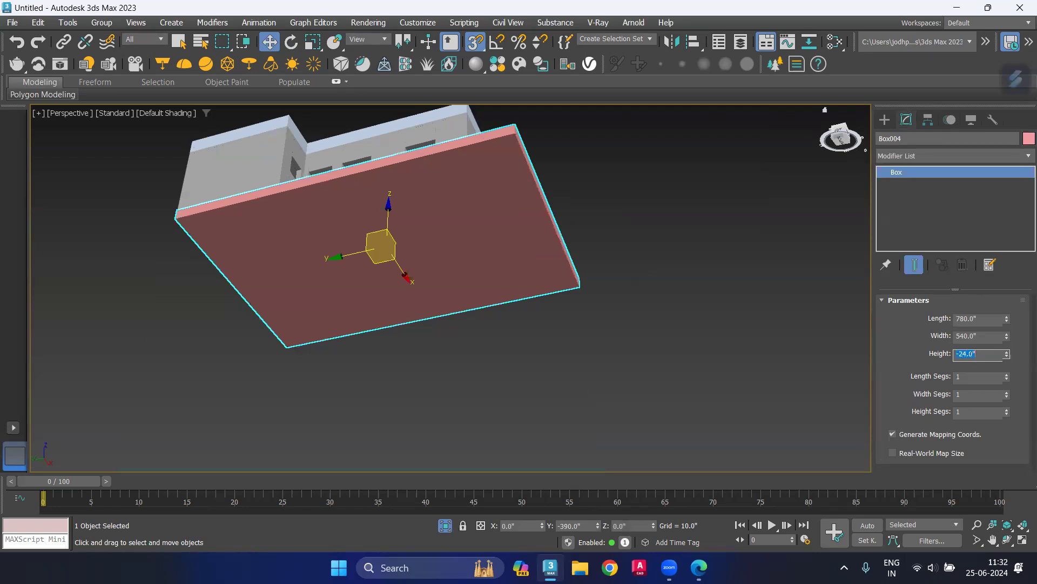
pyautogui.click(642, 255)
pyautogui.moveTo(623, 205)
pyautogui.keyDown('alt'); pyautogui.mouseDown(button='middle')
pyautogui.moveTo(631, 233)
pyautogui.moveTo(646, 213)
pyautogui.mouseUp(button='middle'); pyautogui.keyUp('alt')
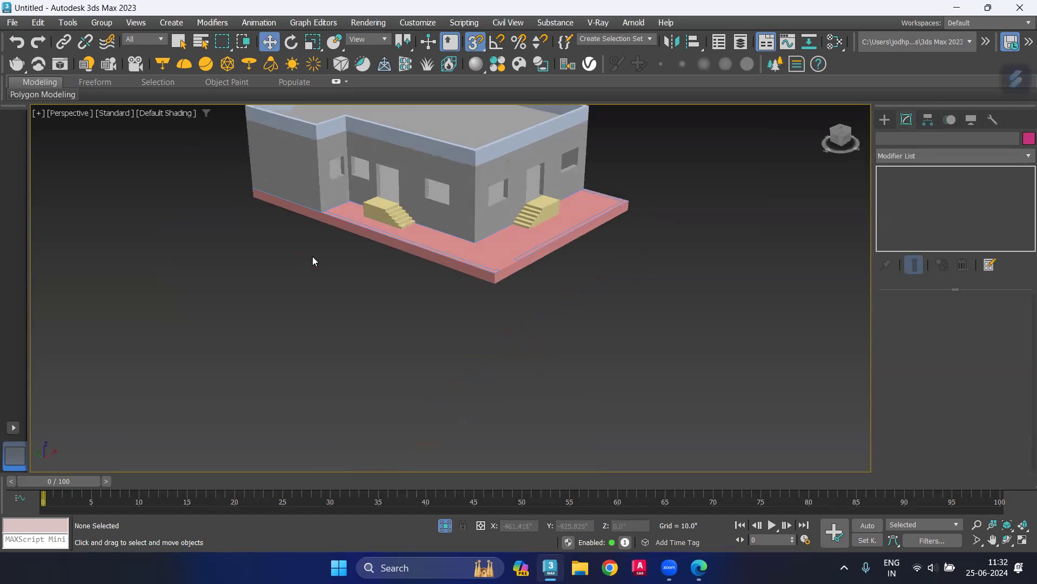
# Step: Draw a thin box wall along the plinth edge and set its Height to 60
pyautogui.moveTo(310, 254)
pyautogui.keyDown('alt'); pyautogui.mouseDown(button='middle')
pyautogui.moveTo(290, 267)
pyautogui.moveTo(297, 255)
pyautogui.mouseUp(button='middle'); pyautogui.keyUp('alt')
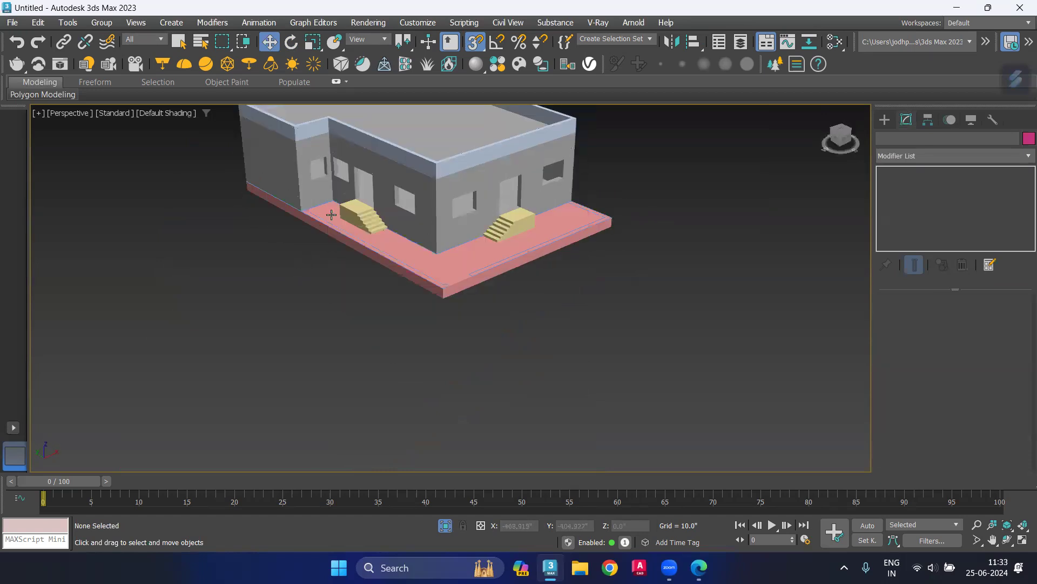
pyautogui.scroll(5, 332, 214)
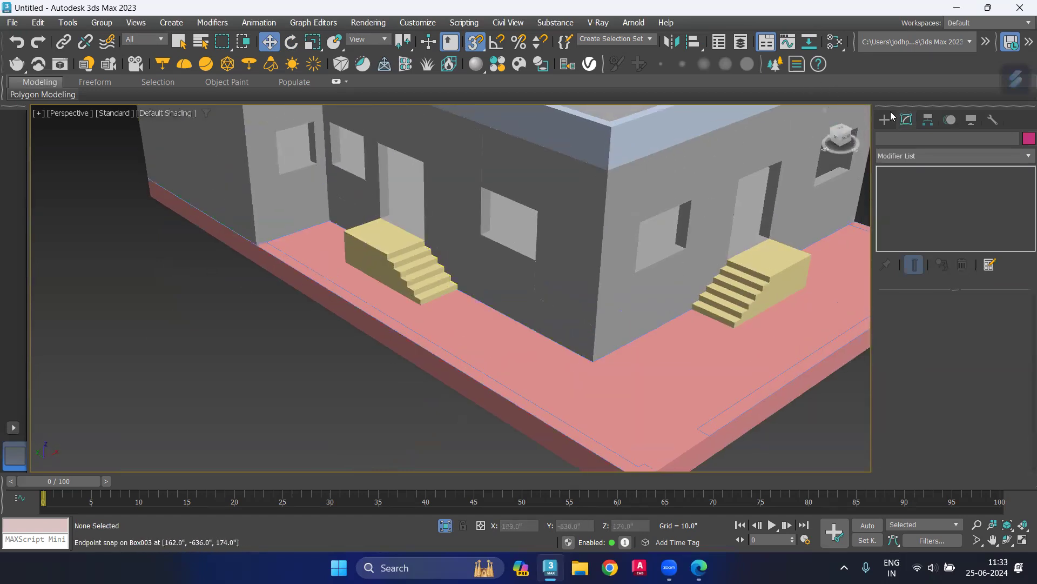
pyautogui.click(885, 118)
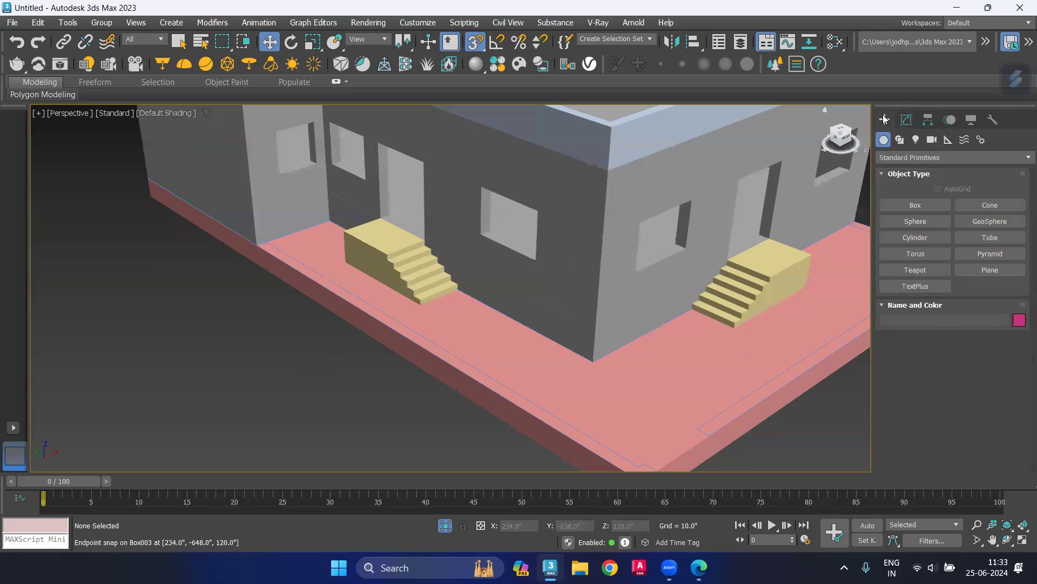
pyautogui.click(932, 201)
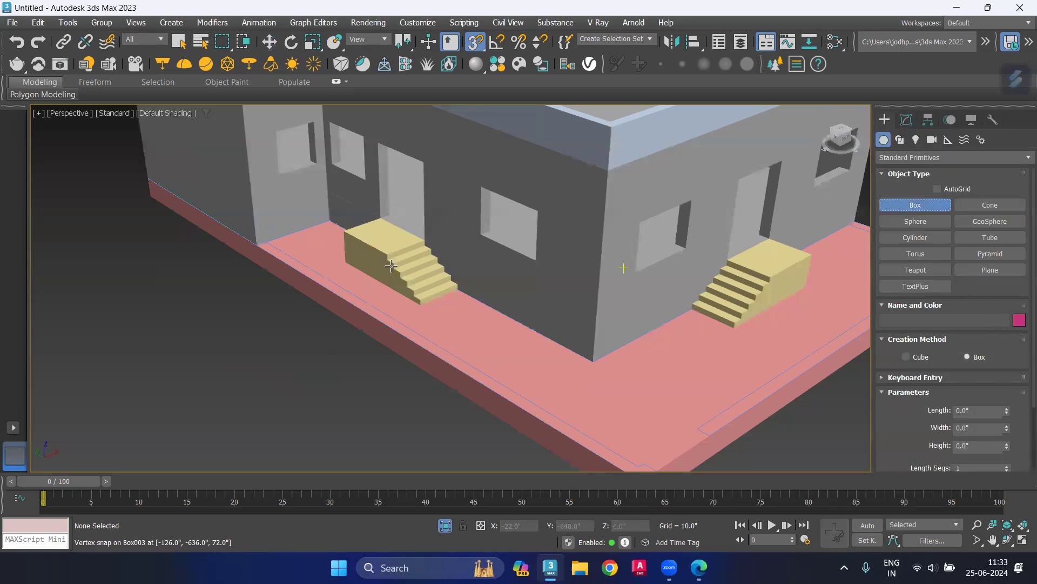
pyautogui.moveTo(275, 240)
pyautogui.mouseDown()
pyautogui.moveTo(538, 350)
pyautogui.moveTo(630, 407)
pyautogui.mouseUp()
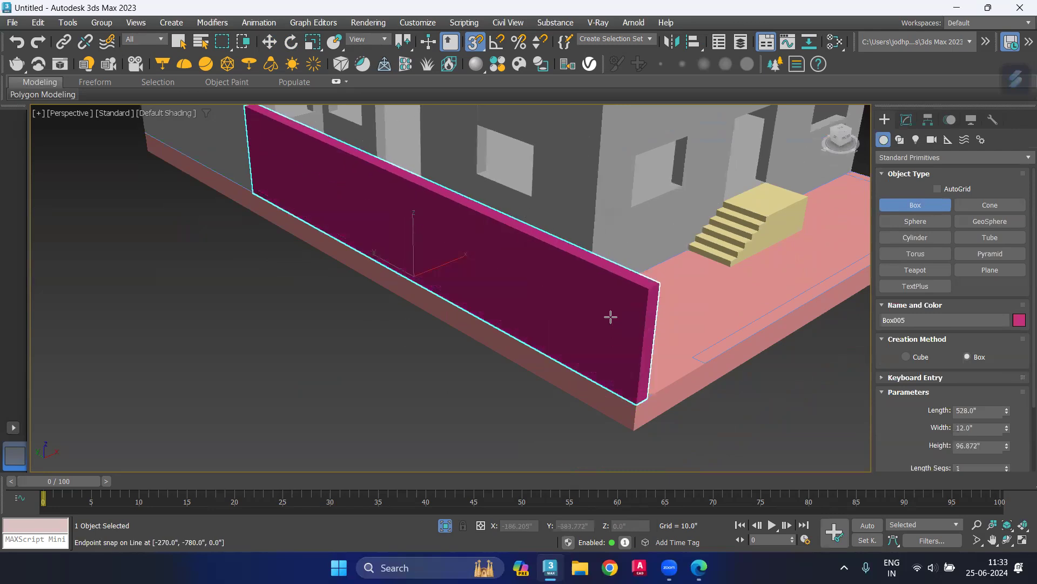
pyautogui.doubleClick(978, 445)
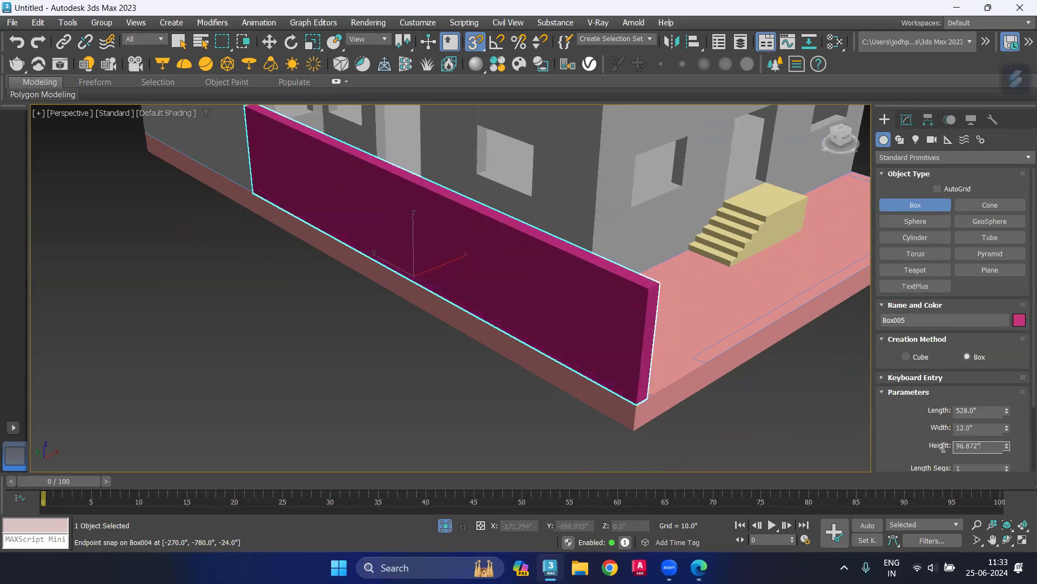
pyautogui.write('50')
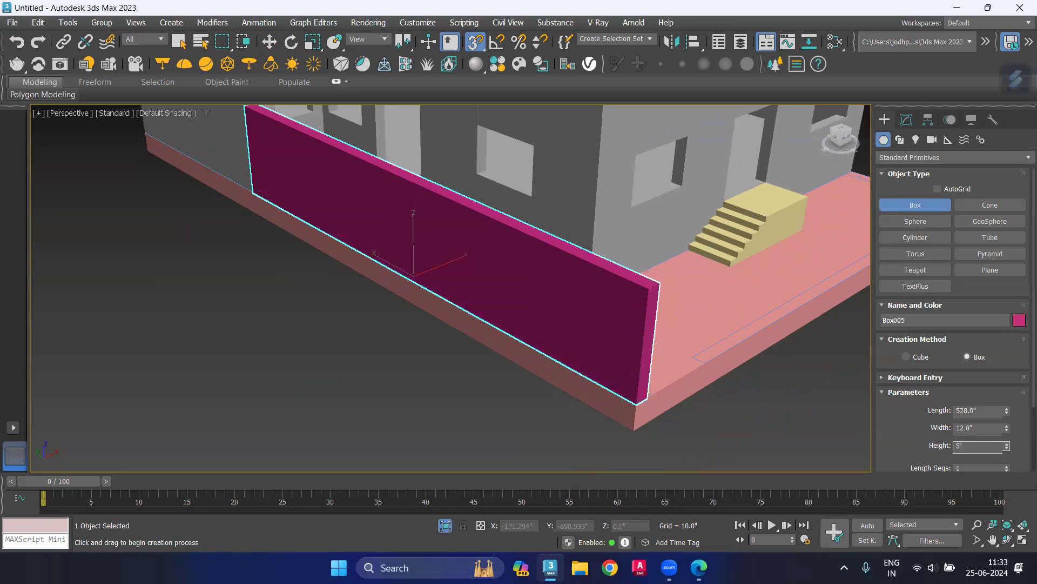
pyautogui.press('Return')
# Step: Add a small 60-inch-high post at the wall corner
pyautogui.keyDown('alt'); pyautogui.moveTo(752, 454); pyautogui.dragTo(585, 291, button='middle'); pyautogui.keyUp('alt')
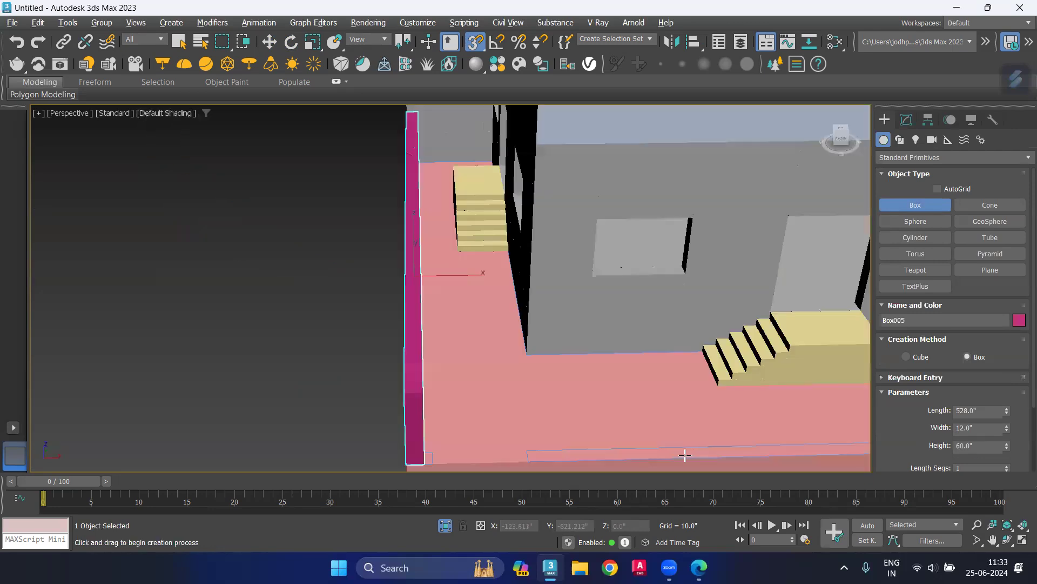
pyautogui.scroll(3, 451, 288)
pyautogui.scroll(2, 451, 288)
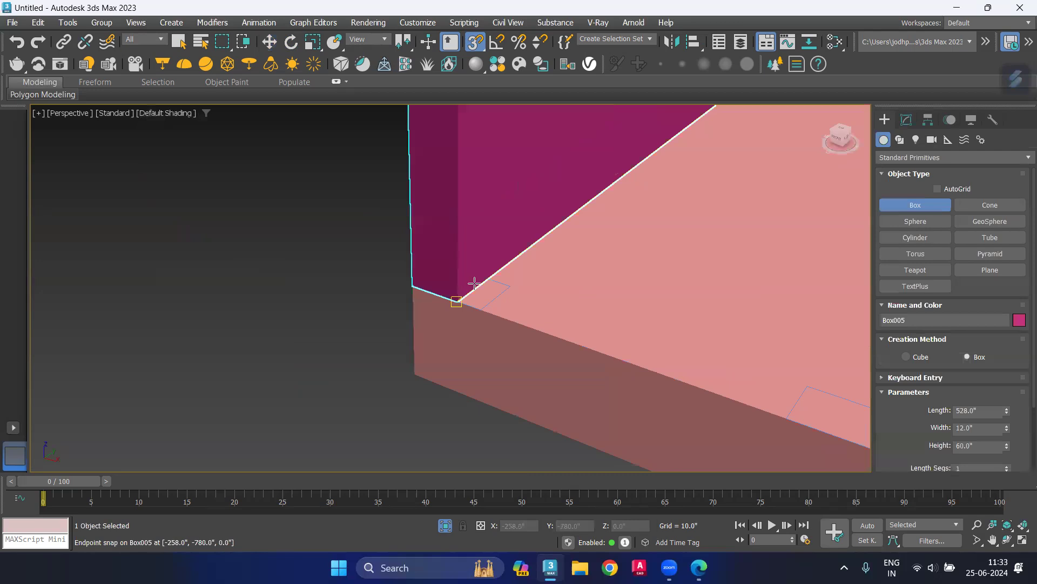
pyautogui.moveTo(488, 287); pyautogui.dragTo(468, 297)
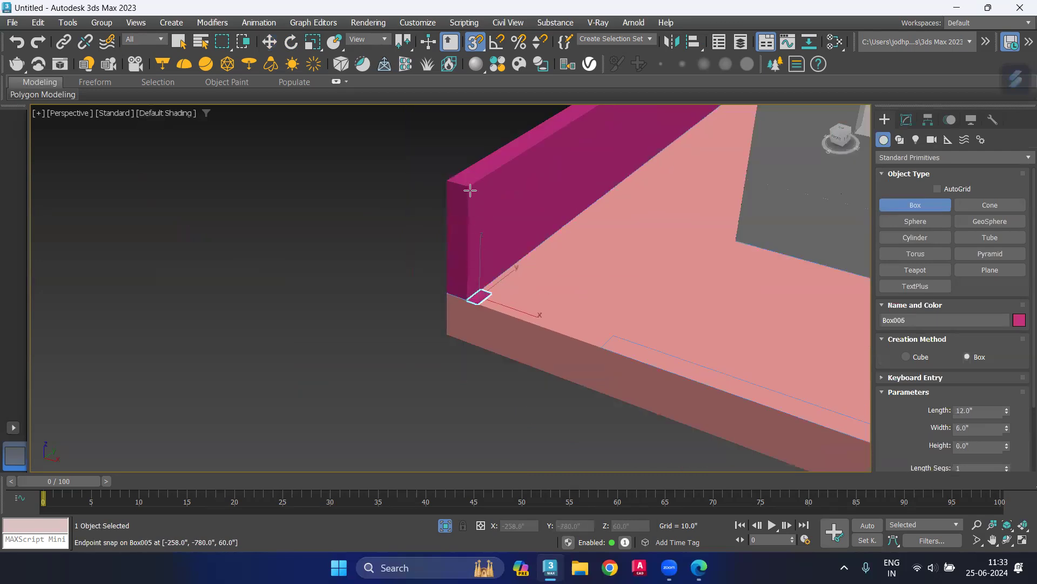
pyautogui.click(472, 208)
# Step: Draw a 456-wide, 60-inch-high front boundary wall along the plinth's front edge
pyautogui.moveTo(576, 351); pyautogui.dragTo(421, 340, button='middle')
pyautogui.scroll(-2, 421, 340)
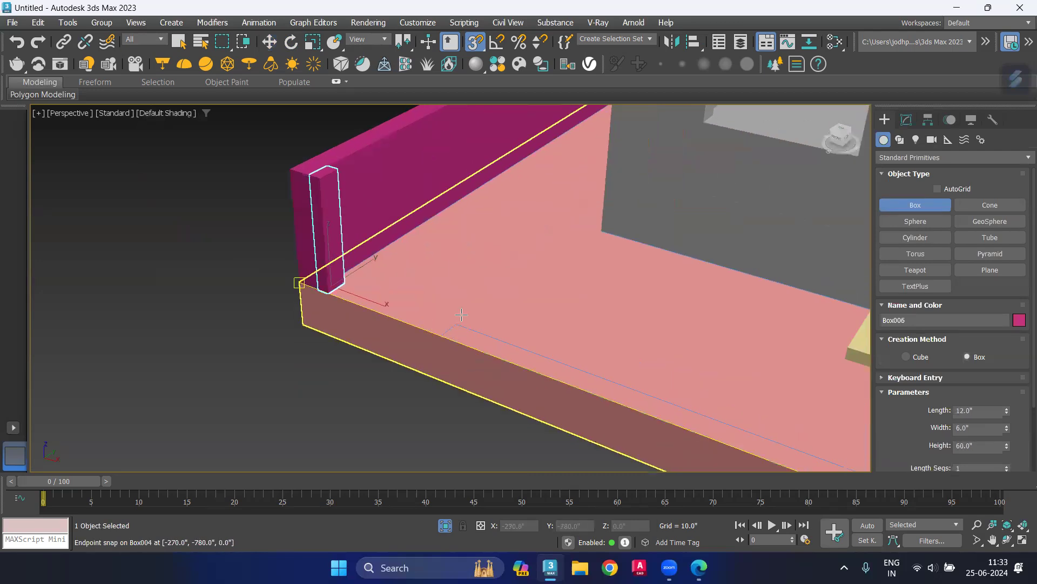
pyautogui.moveTo(454, 331)
pyautogui.mouseDown()
pyautogui.moveTo(601, 387)
pyautogui.moveTo(643, 359)
pyautogui.mouseUp()
pyautogui.scroll(-3, 601, 387)
pyautogui.scroll(2, 622, 372)
pyautogui.scroll(2, 642, 356)
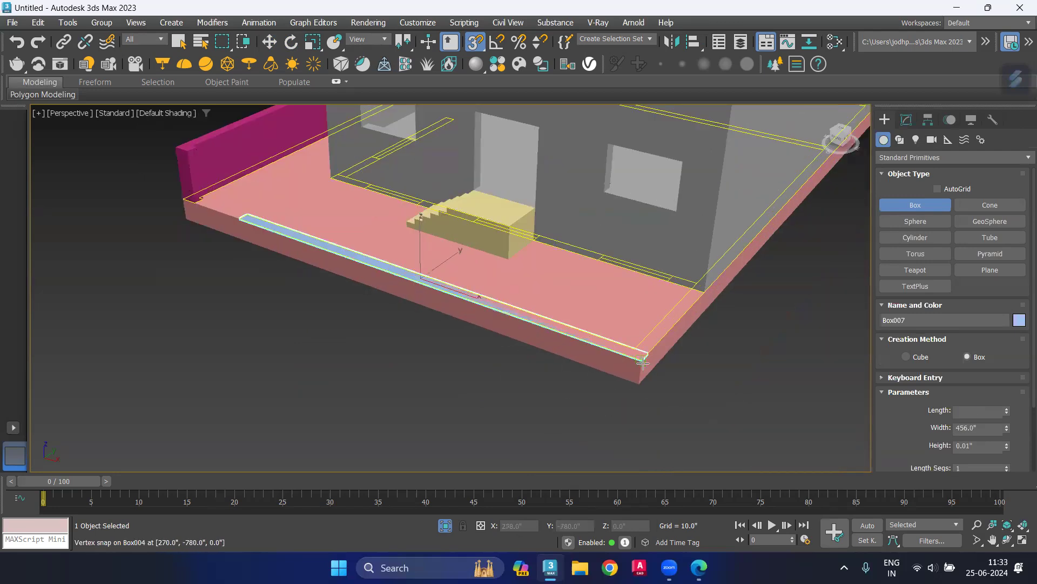
pyautogui.click(198, 163)
# Step: Add a short end wall at the front corner of the plinth
pyautogui.moveTo(687, 288); pyautogui.dragTo(643, 354)
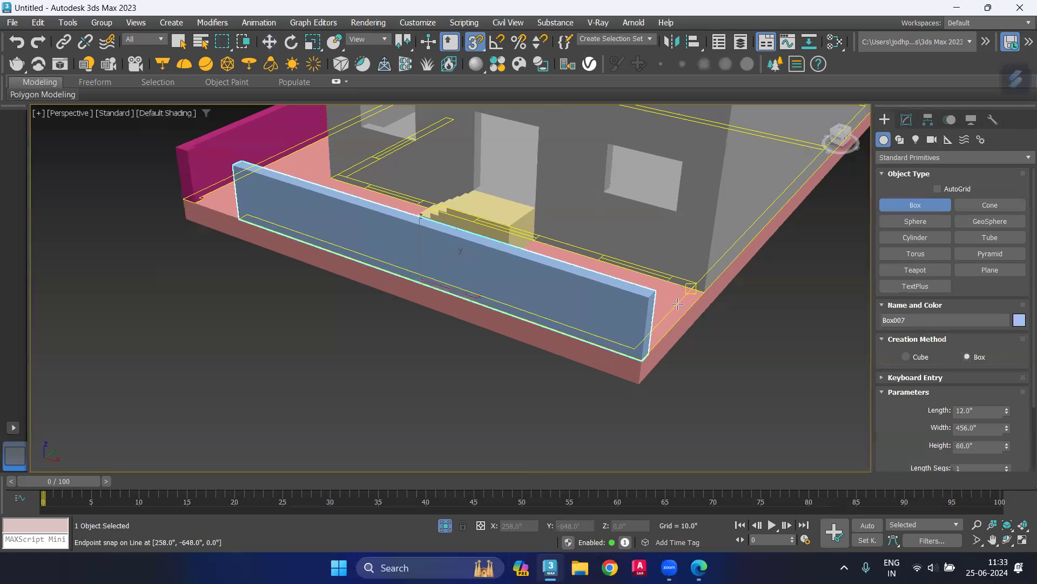
pyautogui.click(652, 296)
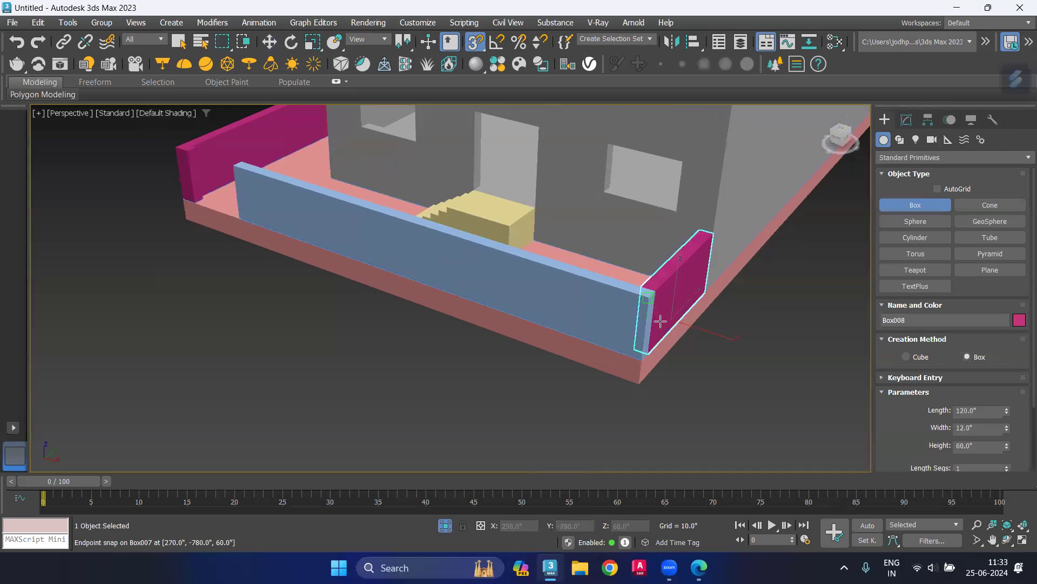
pyautogui.press('w')
pyautogui.click(252, 360)
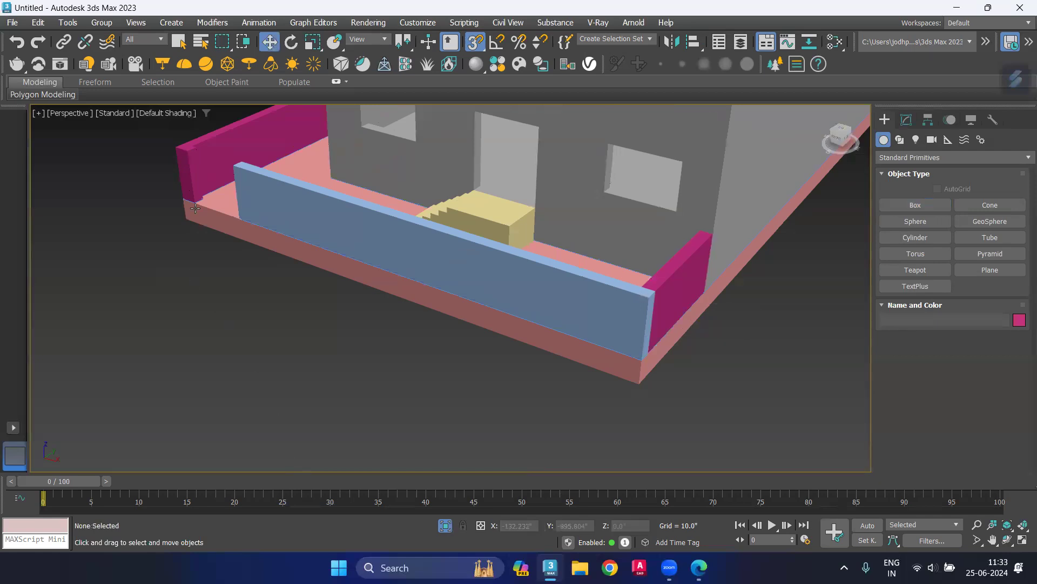
pyautogui.scroll(2, 65, 335)
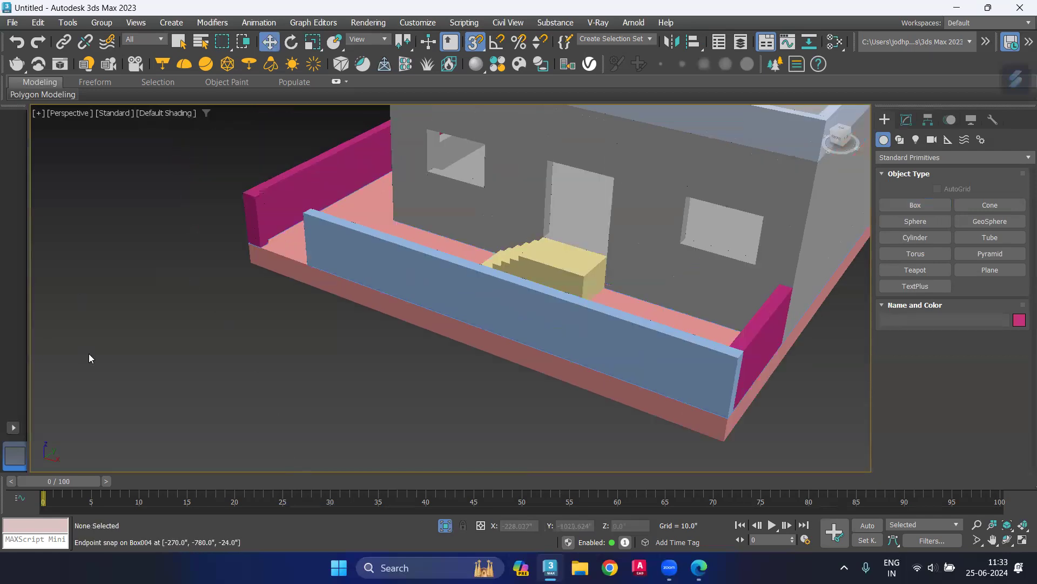
# Step: Attach the end, front and back boundary walls, corner post and staircase to Box003
pyautogui.click(813, 227)
pyautogui.click(906, 119)
pyautogui.scroll(-2, 988, 415)
pyautogui.scroll(-2, 988, 415)
pyautogui.scroll(-1, 988, 415)
pyautogui.click(913, 392)
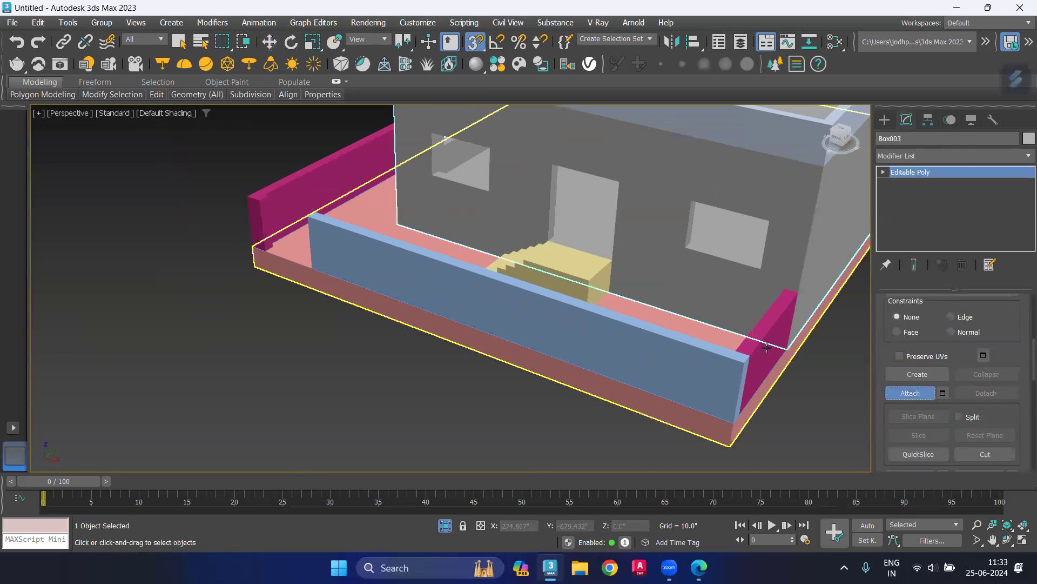
pyautogui.click(767, 352)
pyautogui.click(660, 360)
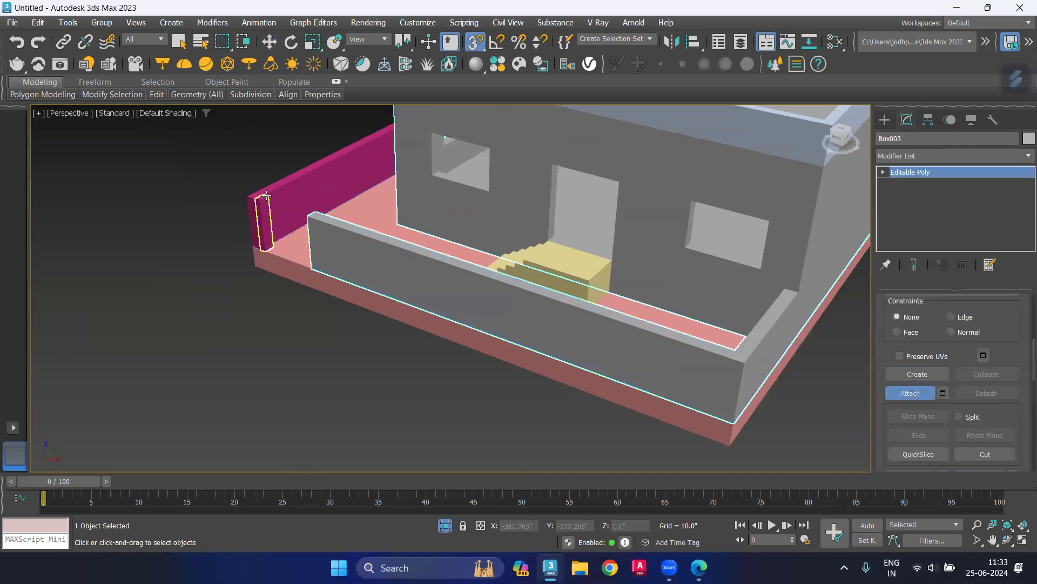
pyautogui.click(281, 187)
pyautogui.click(263, 221)
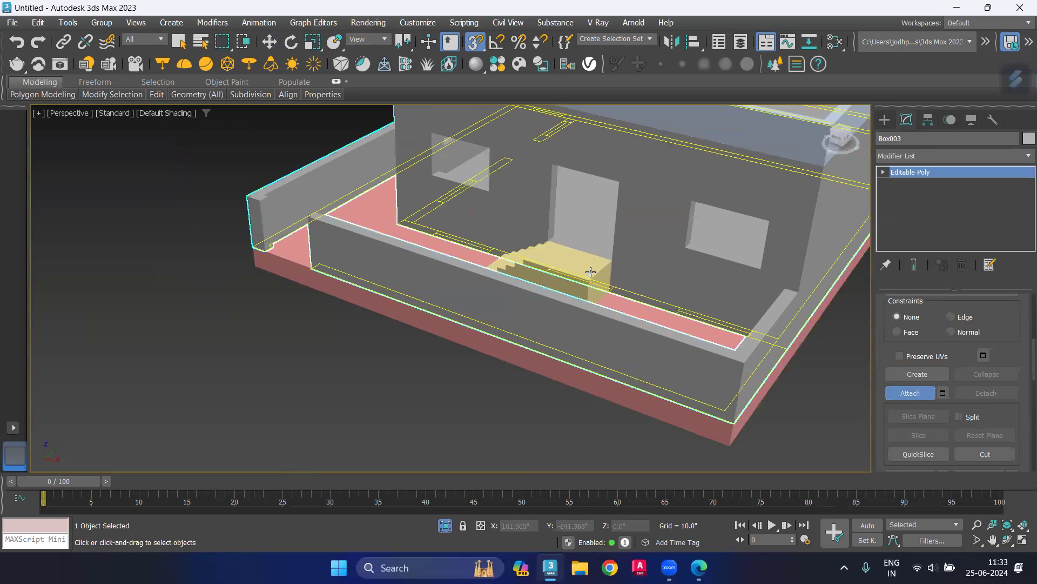
pyautogui.click(496, 258)
# Step: Attach the base slab to the house as well, then exit Attach mode
pyautogui.scroll(1, 263, 276)
pyautogui.scroll(4, 263, 276)
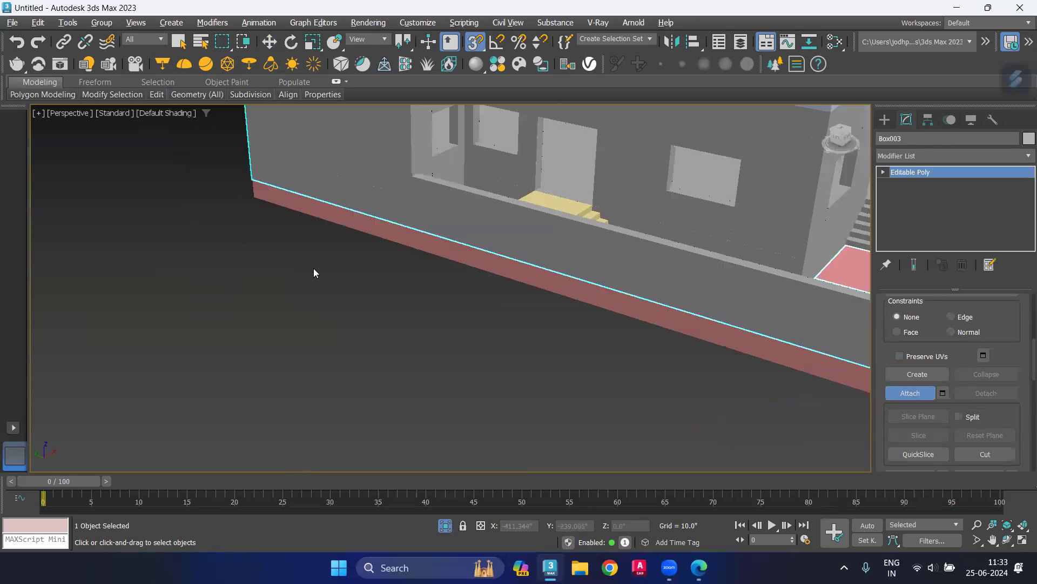
pyautogui.scroll(-5, 491, 209)
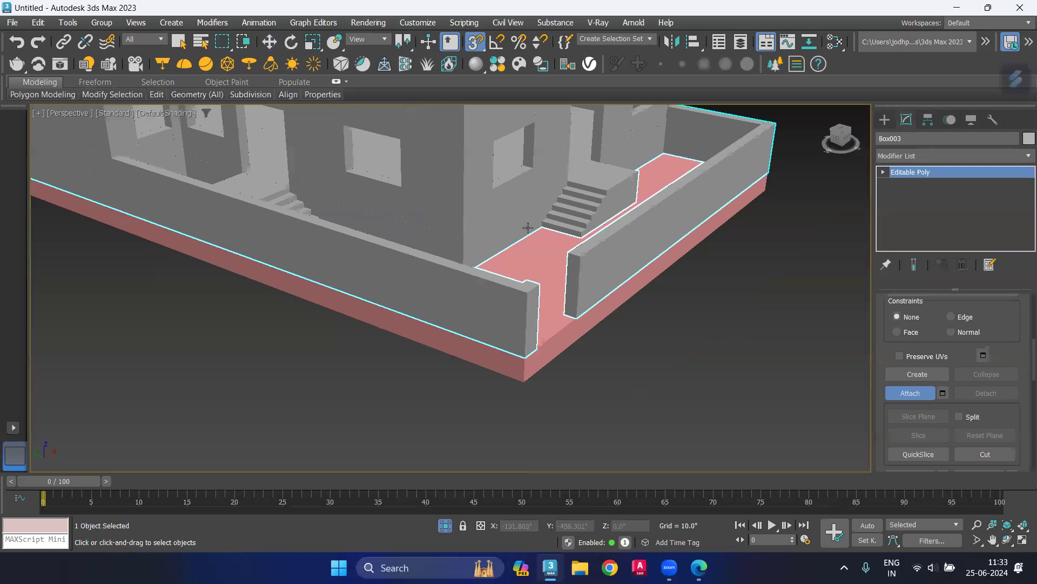
pyautogui.click(539, 256)
pyautogui.click(910, 394)
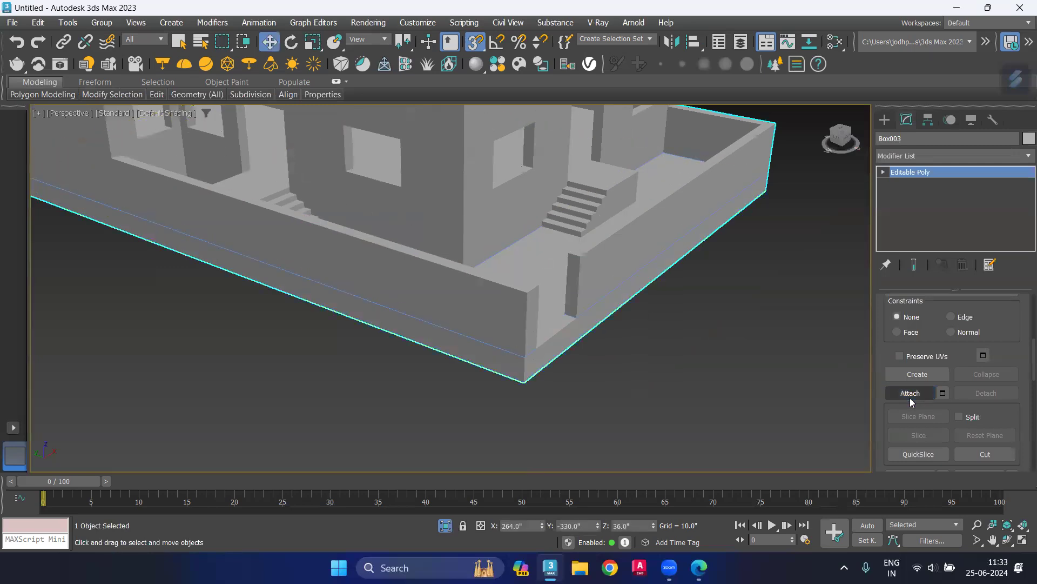
pyautogui.click(723, 399)
pyautogui.scroll(-5, 722, 400)
pyautogui.moveTo(721, 399)
pyautogui.mouseDown(button='middle')
pyautogui.moveTo(688, 355)
pyautogui.moveTo(723, 368)
pyautogui.mouseUp(button='middle')
pyautogui.scroll(4, 730, 330)
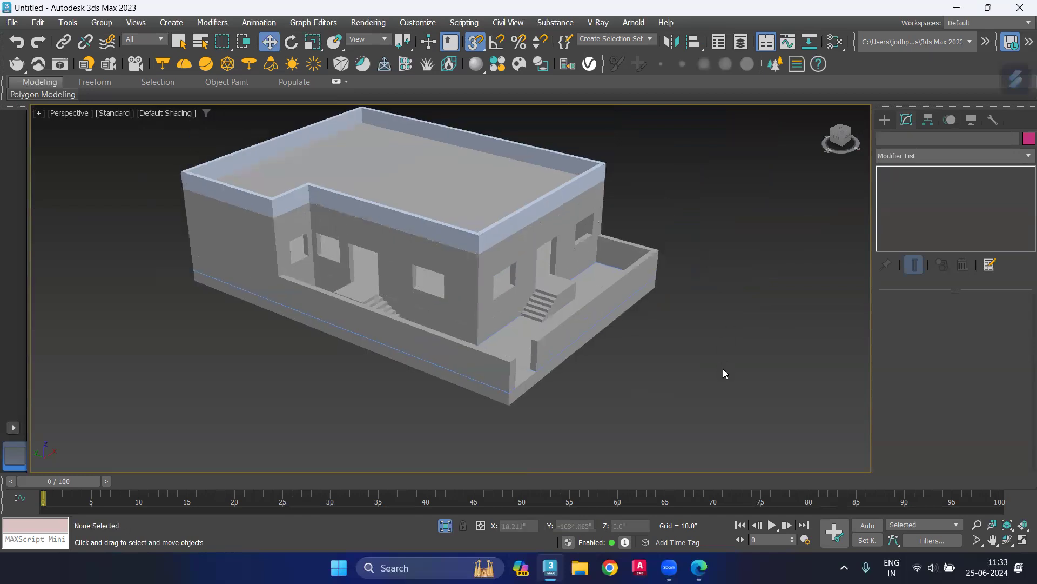